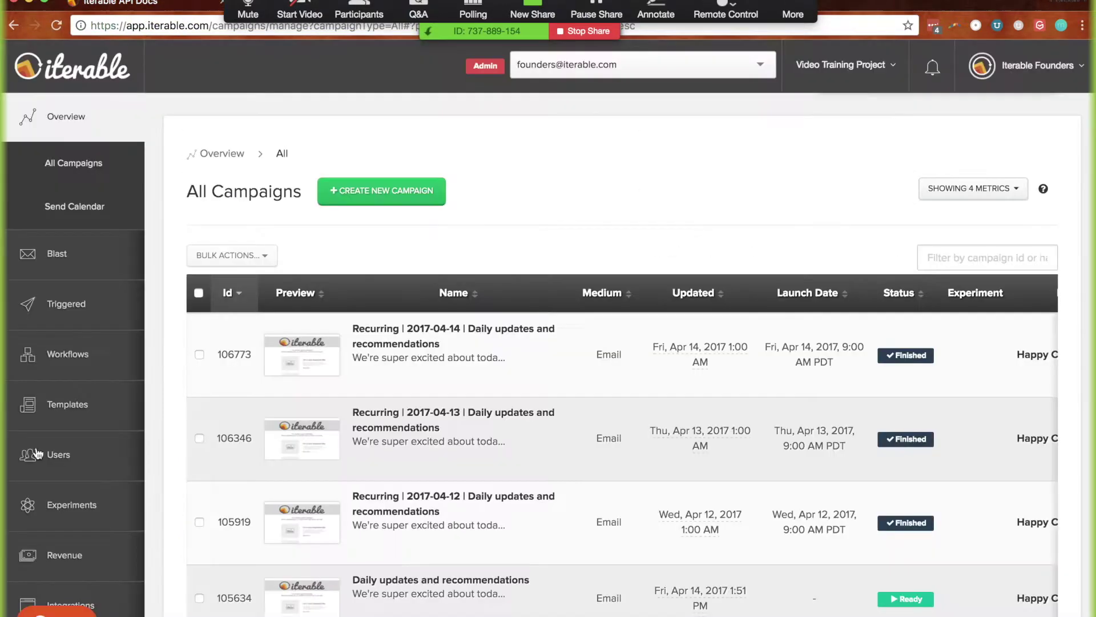
# Look over the bottom of All Campaigns, reset the zoom, and bring up the Iterable API Docs
pyautogui.scroll(-3, 183, 396)
pyautogui.scroll(-8, 183, 403)
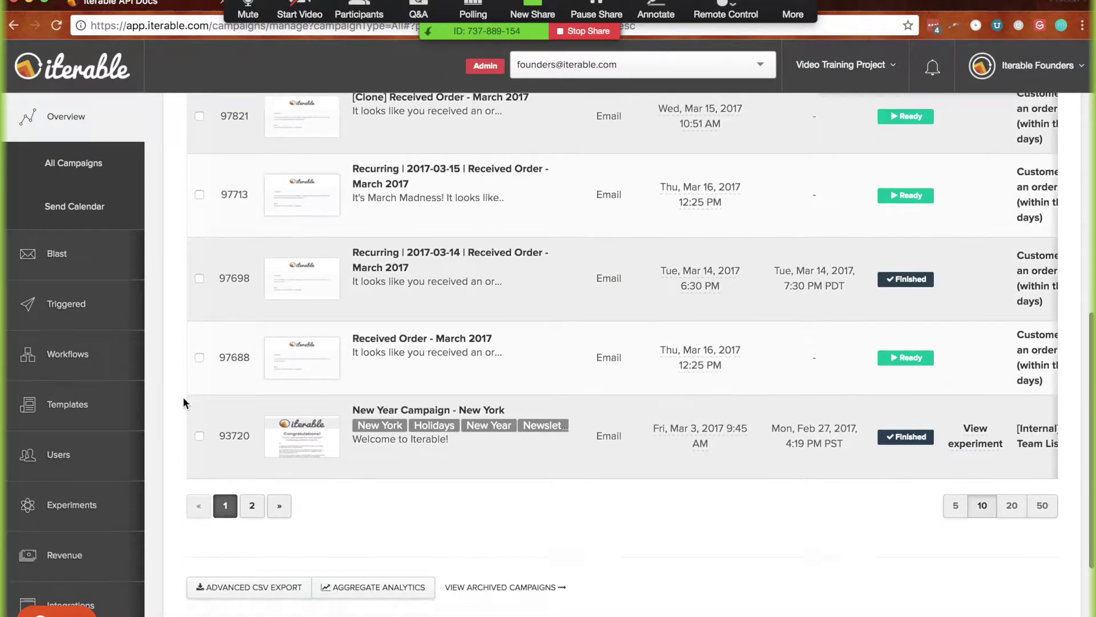
pyautogui.scroll(5, 174, 551)
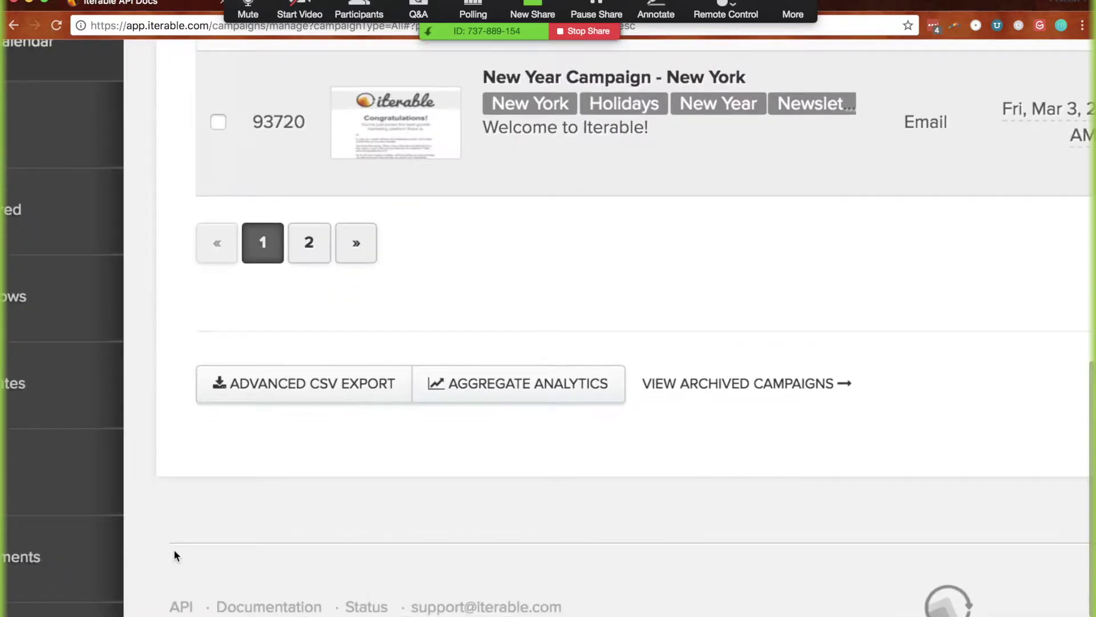
pyautogui.scroll(-3, 172, 551)
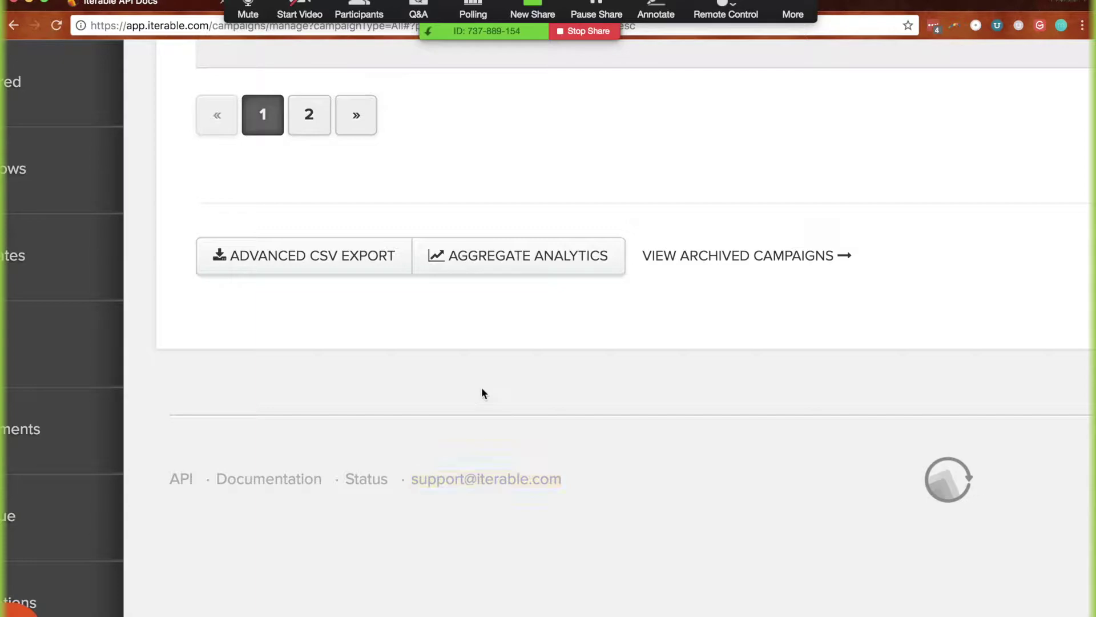
pyautogui.press('super+minus')
pyautogui.press('super+minus')
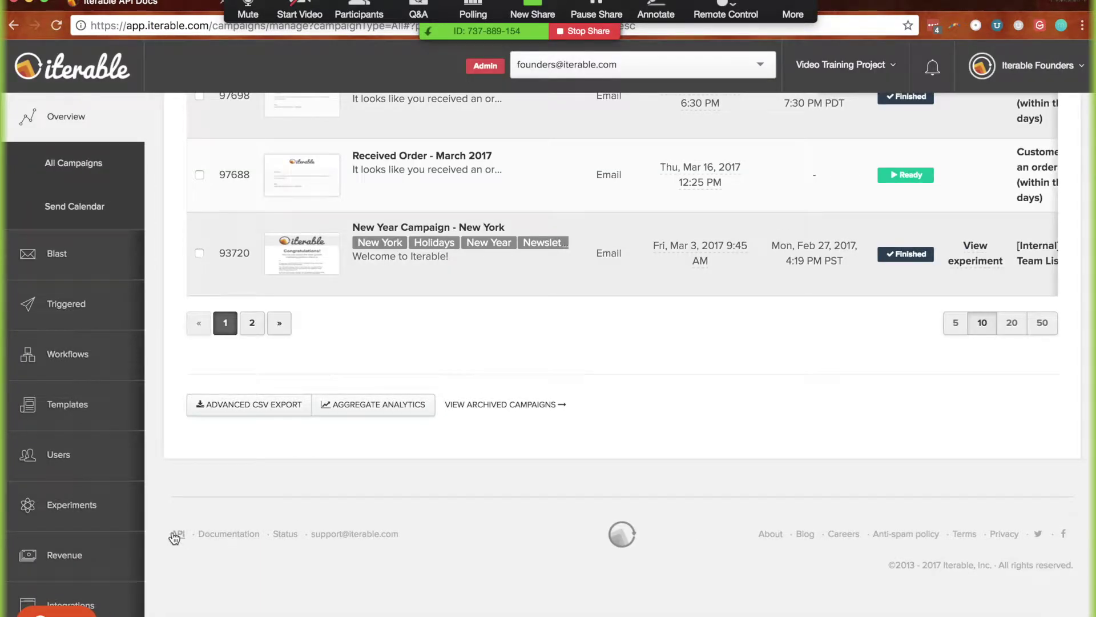
pyautogui.click(116, 7)
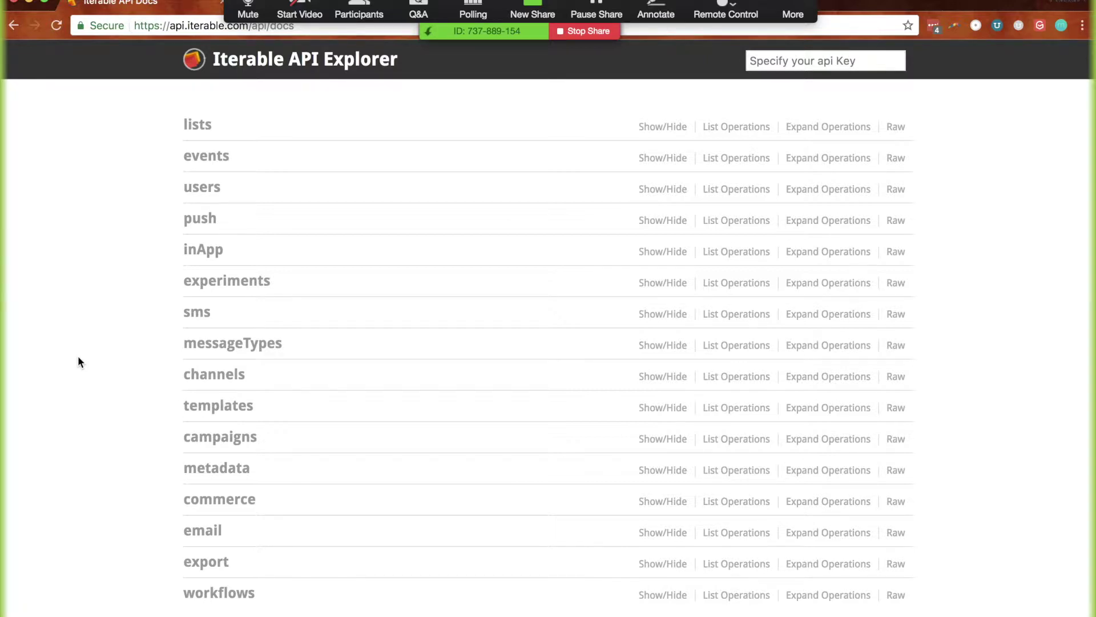
# Expand export > GET /api/export/data.csv and review its rate limit and query parameters
pyautogui.click(197, 564)
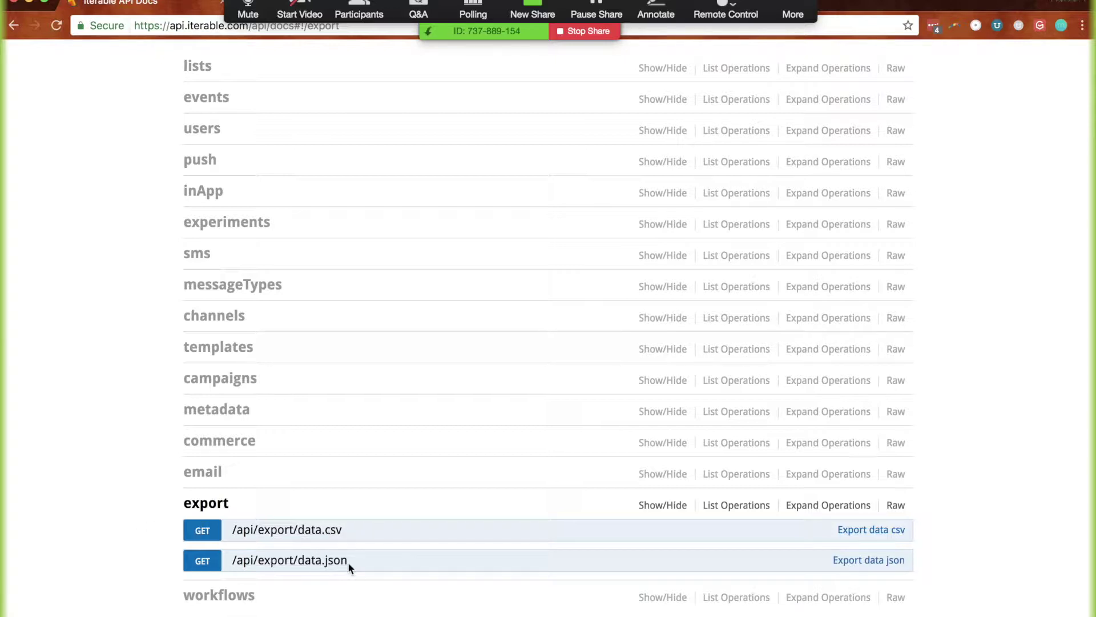
pyautogui.click(277, 531)
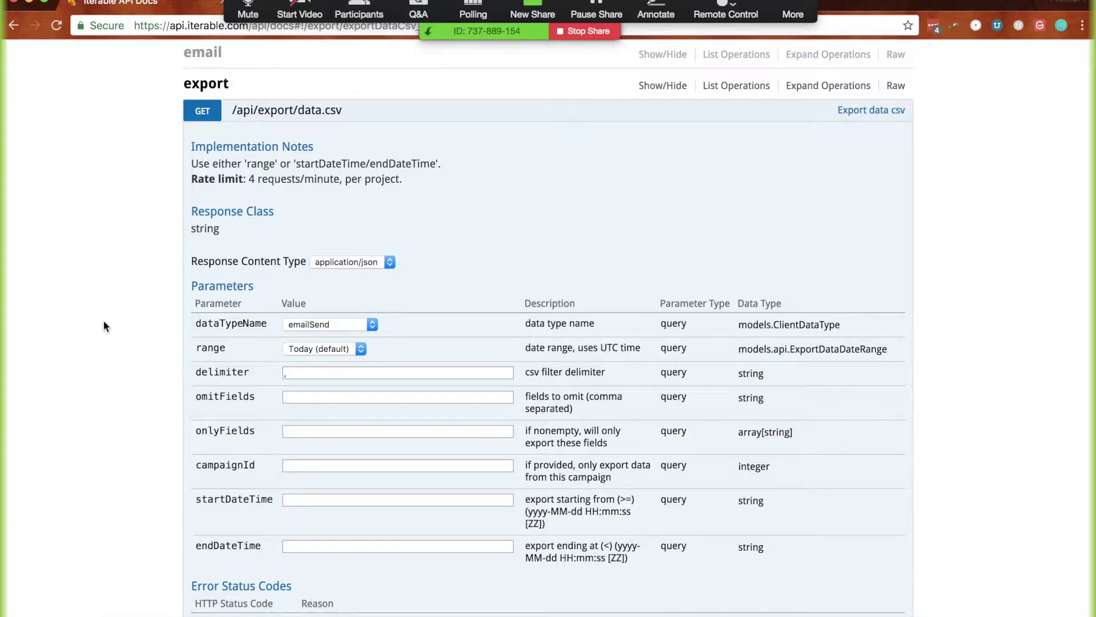
pyautogui.scroll(-3, 104, 324)
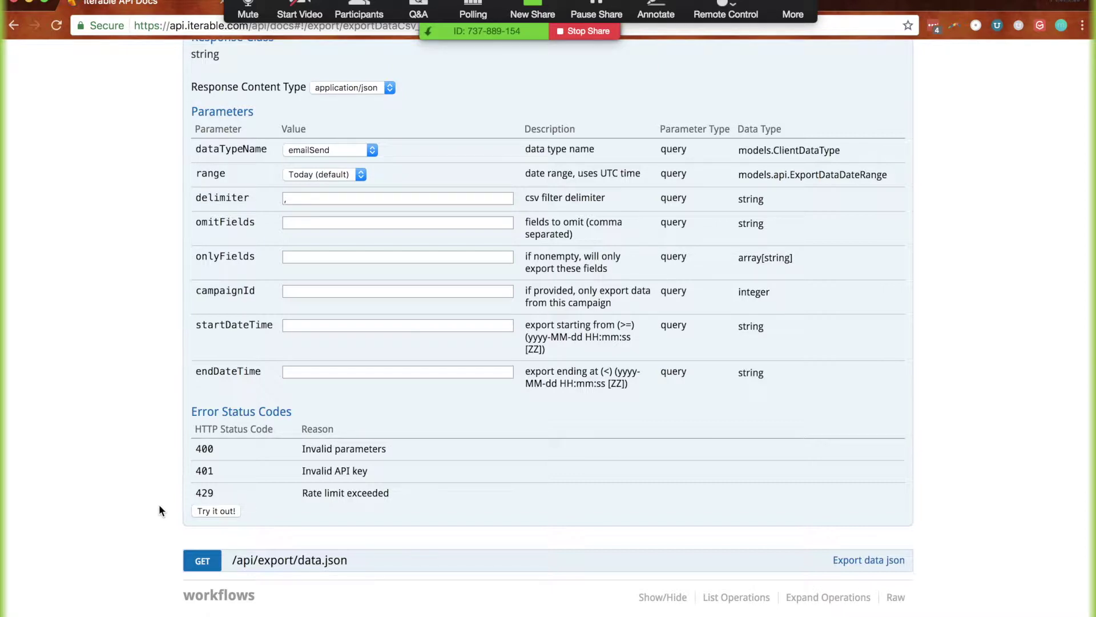
pyautogui.scroll(2, 122, 483)
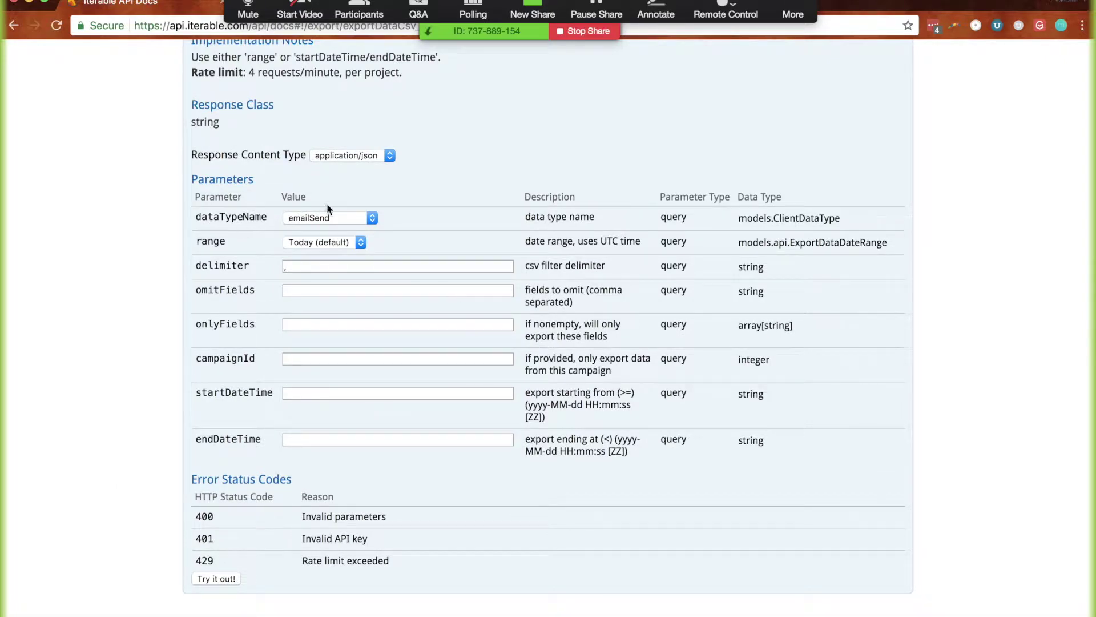
pyautogui.scroll(3, 391, 211)
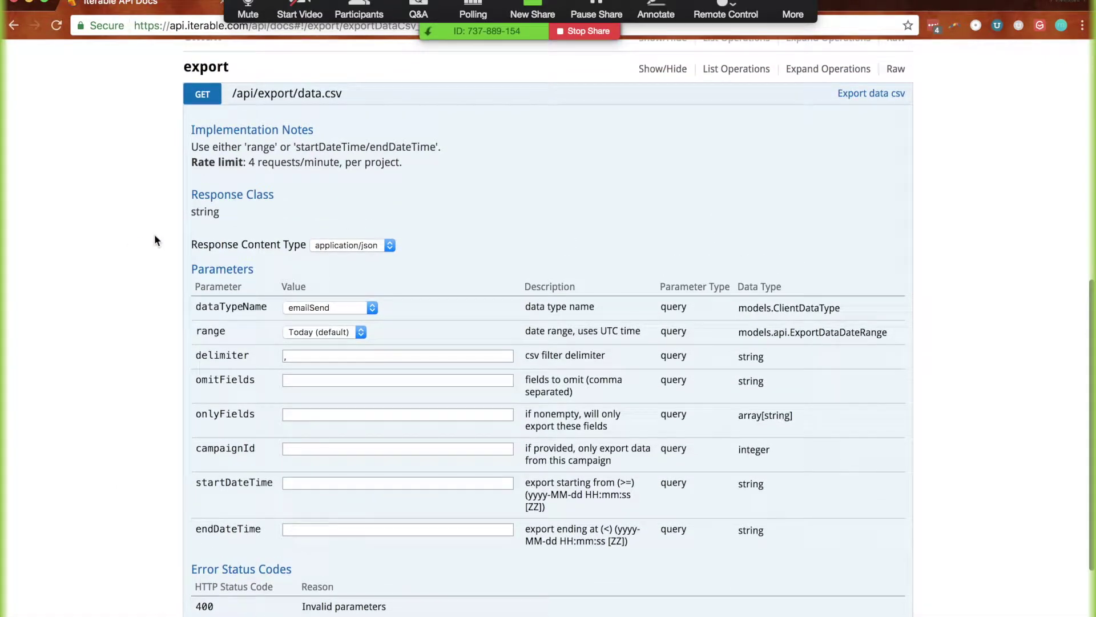
# Collapse export, select the standard key value in Integrations > API Keys, and return to the Explorer
pyautogui.click(222, 67)
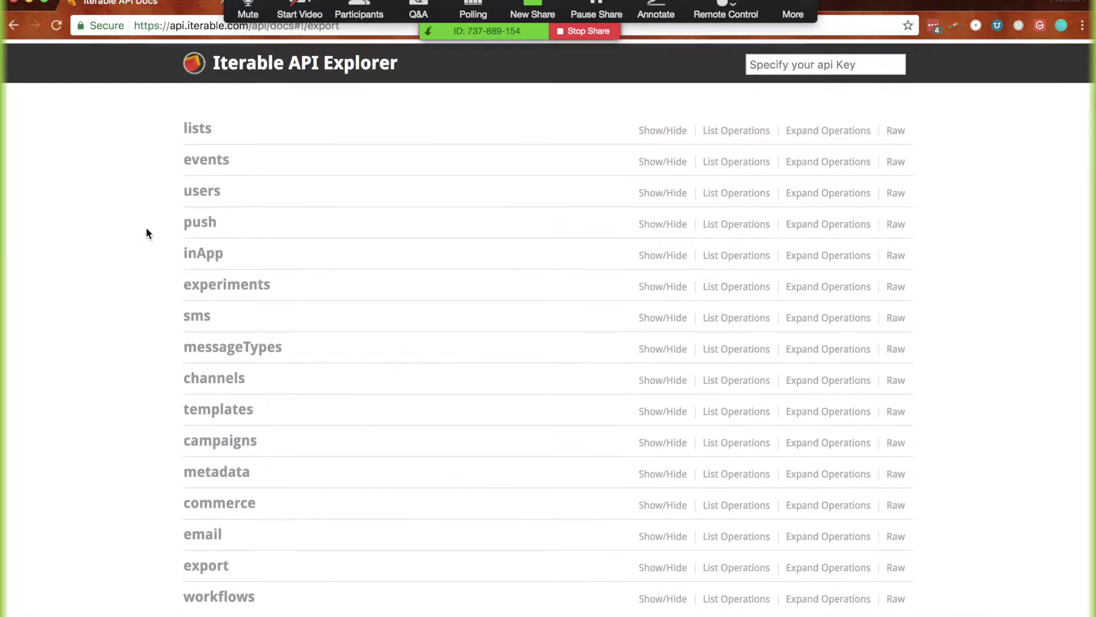
pyautogui.click(786, 61)
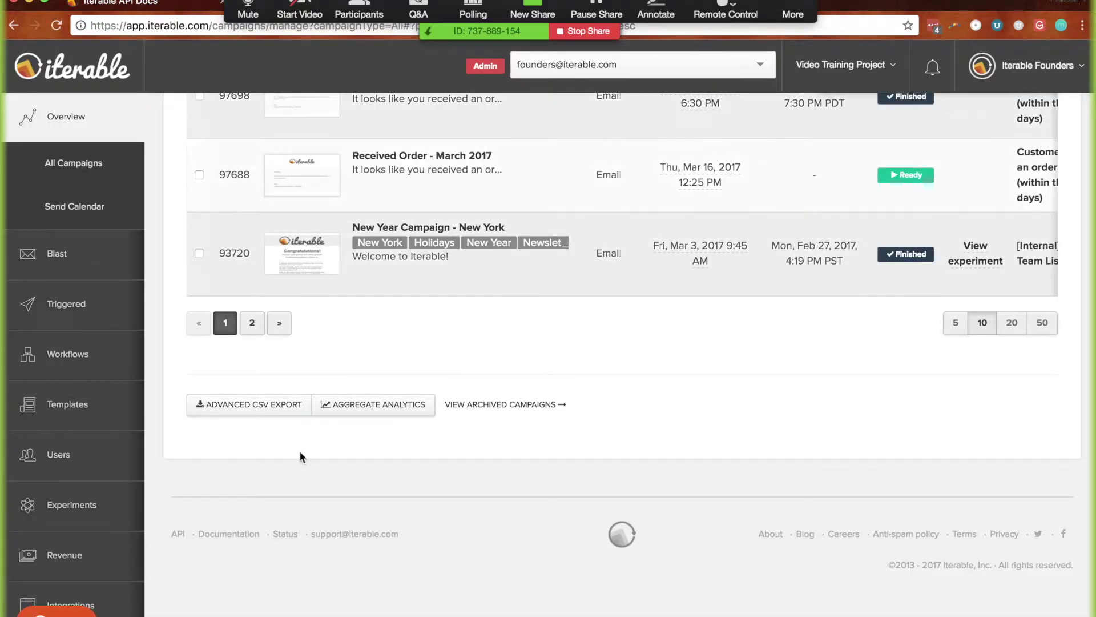
pyautogui.scroll(-1, 44, 525)
pyautogui.scroll(-5, 45, 523)
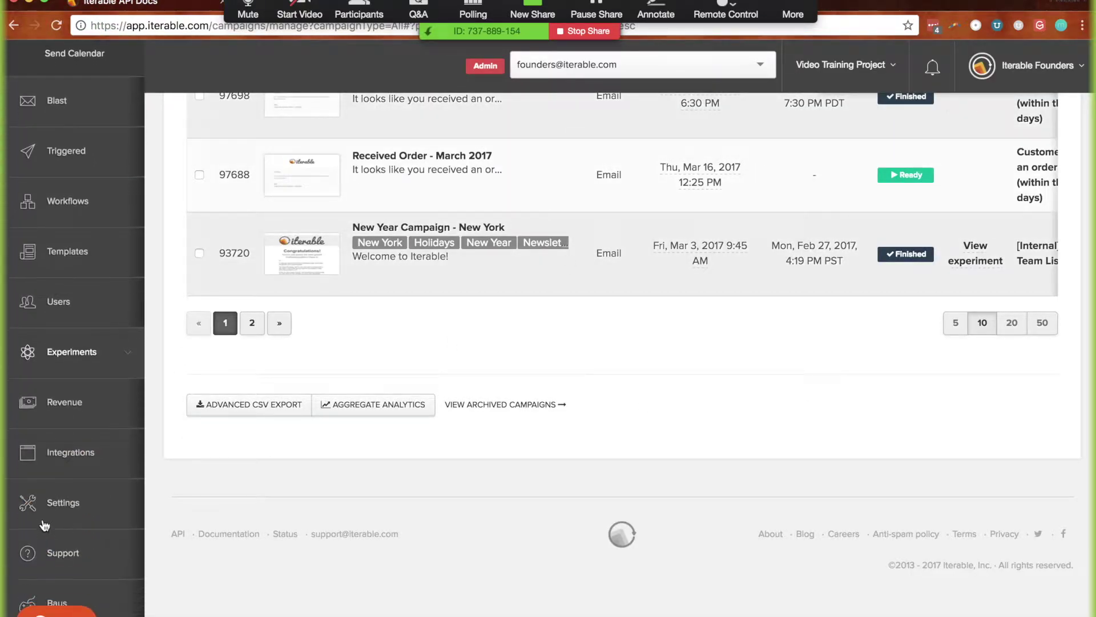
pyautogui.click(86, 451)
pyautogui.scroll(-4, 86, 451)
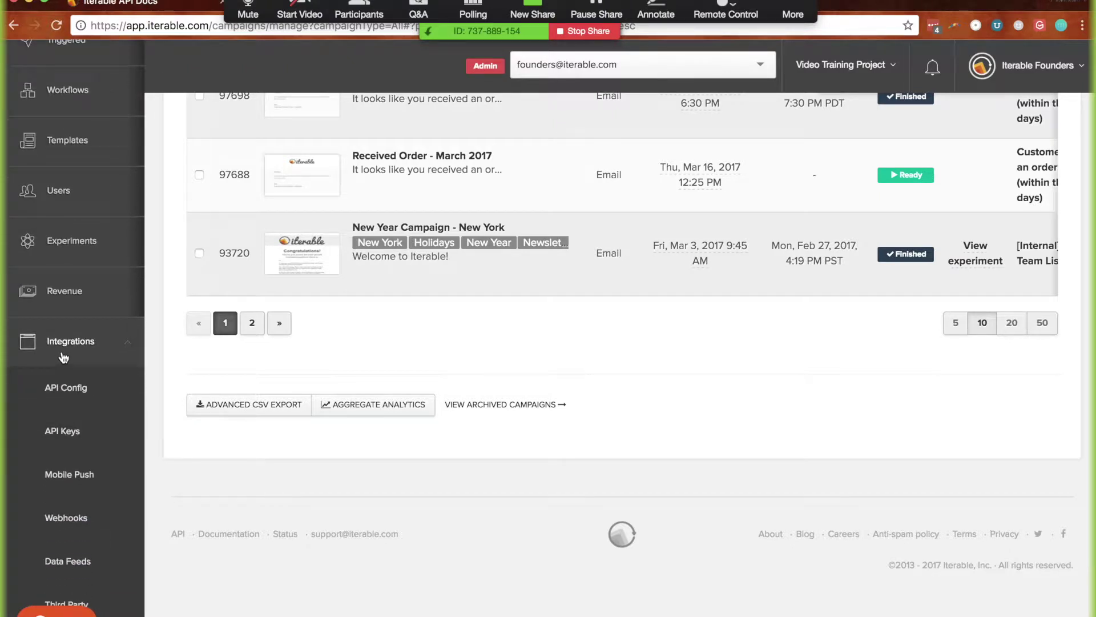
pyautogui.click(72, 435)
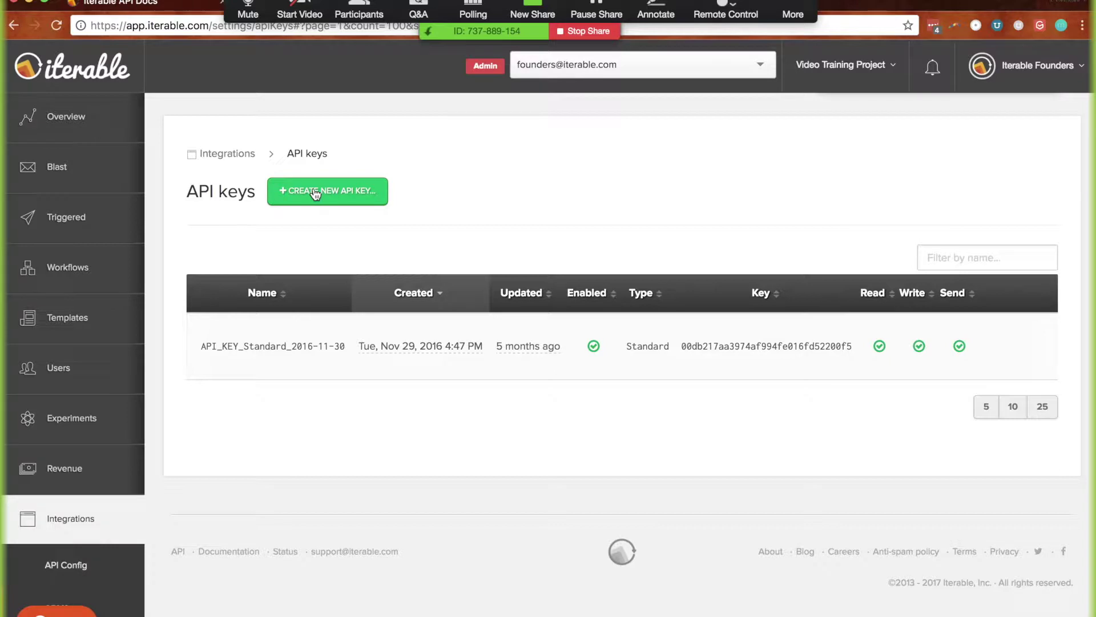
pyautogui.doubleClick(742, 346)
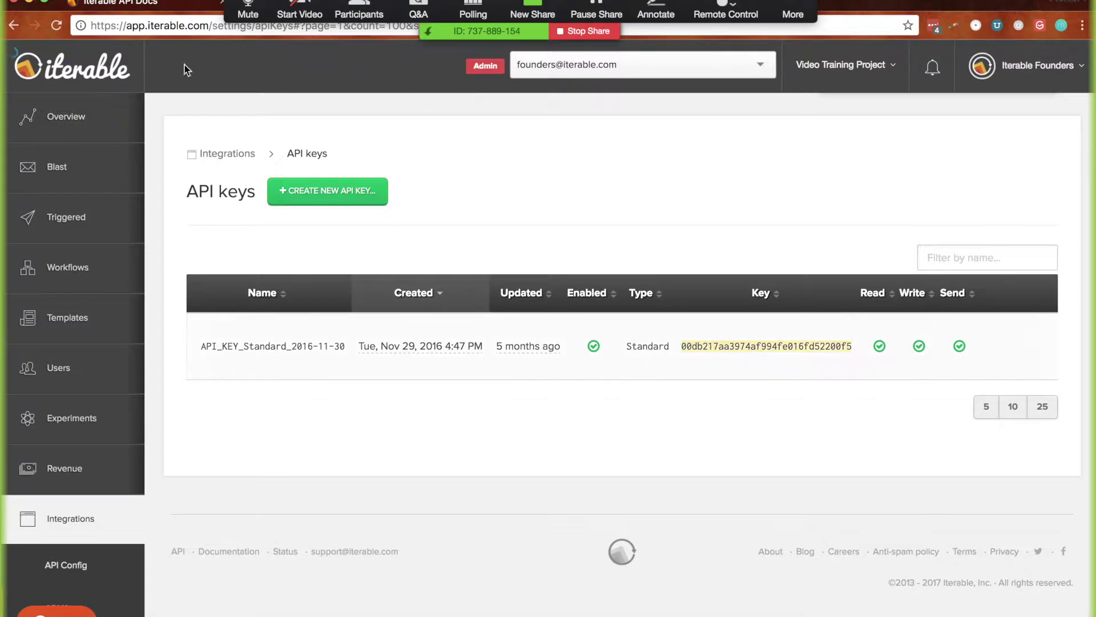
pyautogui.hotkey('ctrl', 'Tab')
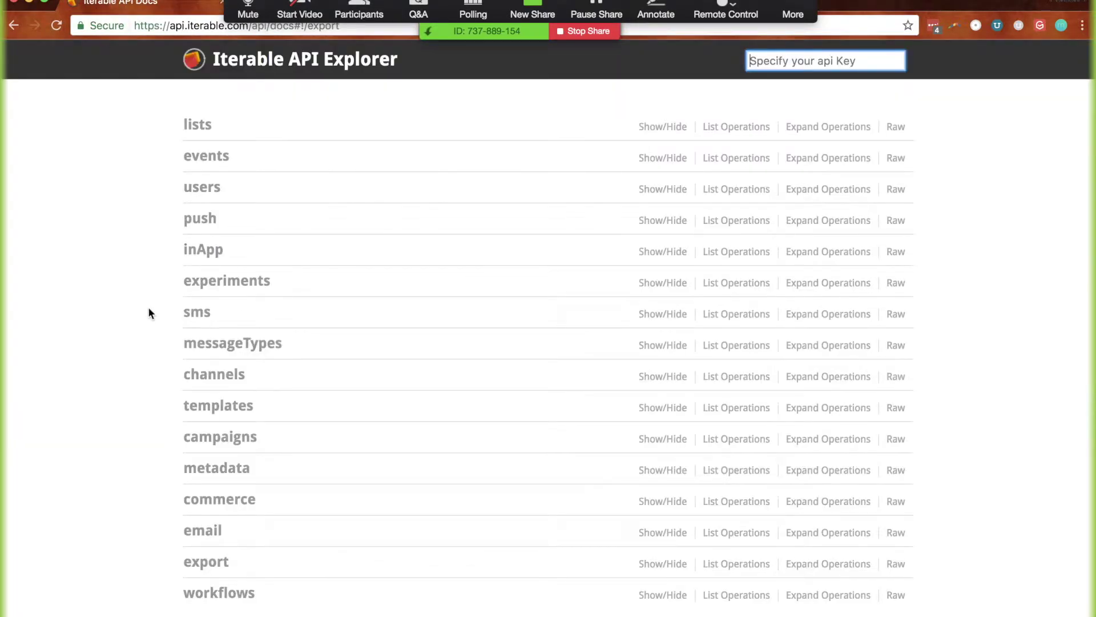
# Paste the copied API key into the Explorer's api Key field
pyautogui.click(844, 57)
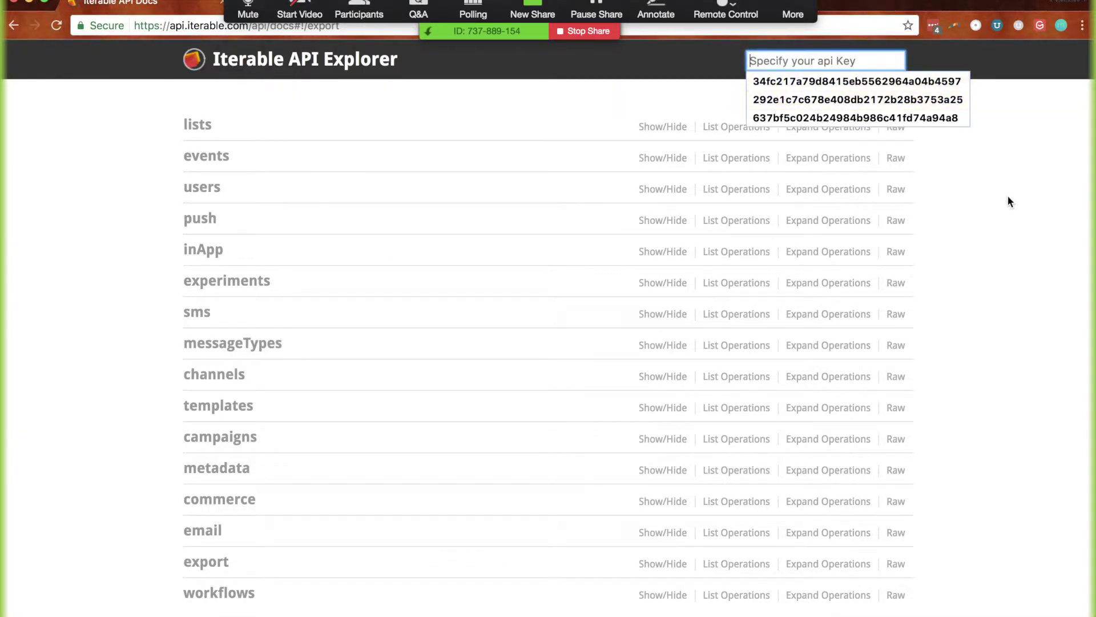
pyautogui.press('super+v')
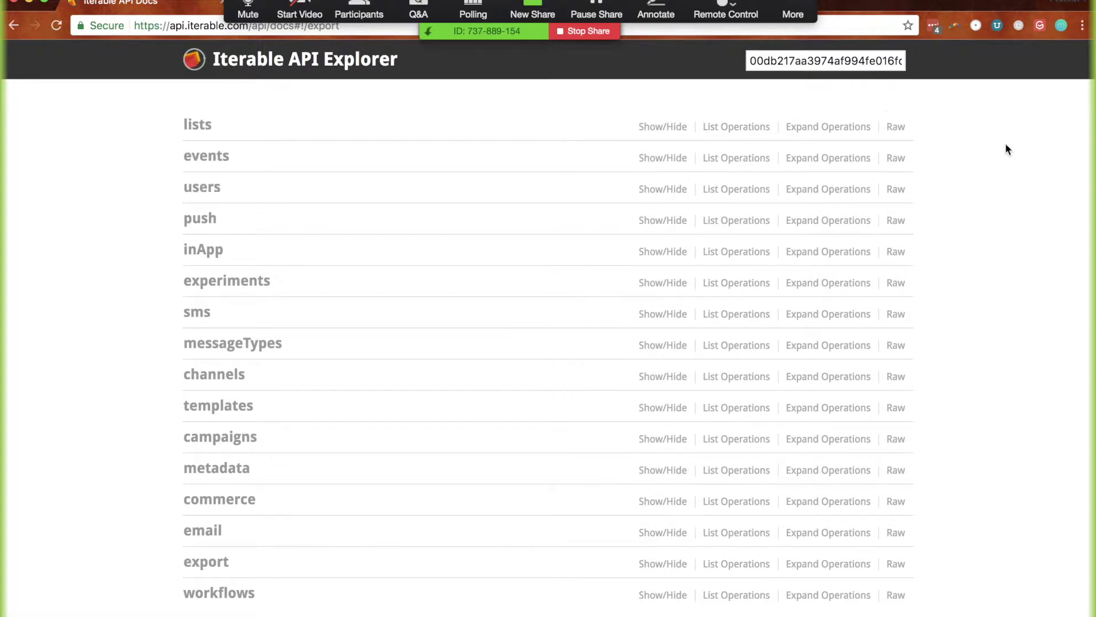
pyautogui.click(1044, 103)
# Run users/getFields and inspect the returned email, lastName and firstName field types
pyautogui.click(187, 189)
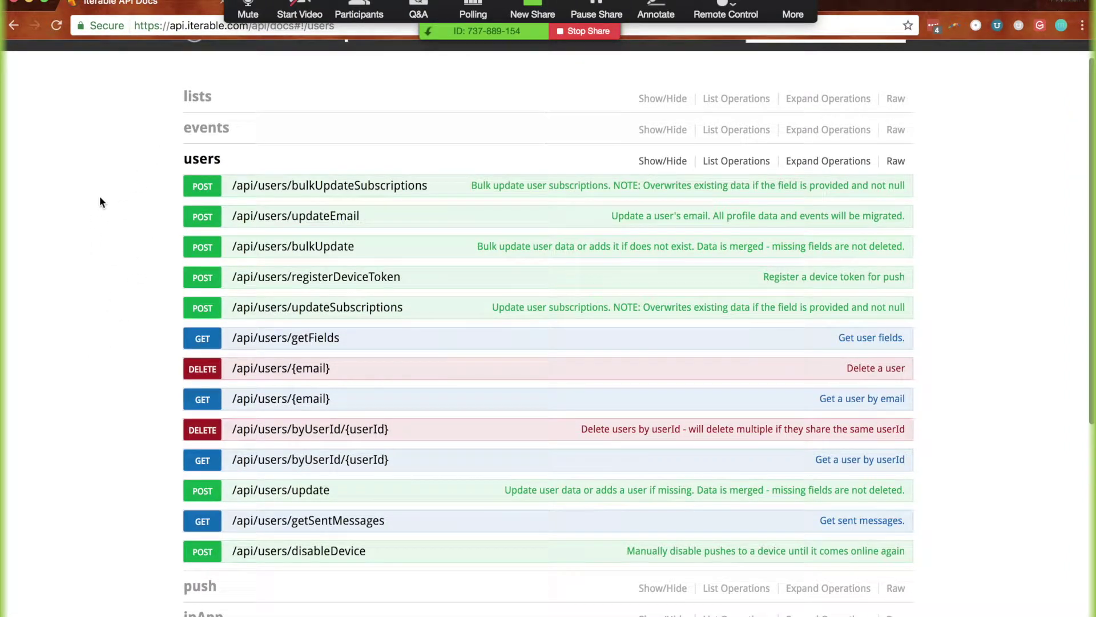
pyautogui.click(282, 341)
pyautogui.scroll(-2, 138, 380)
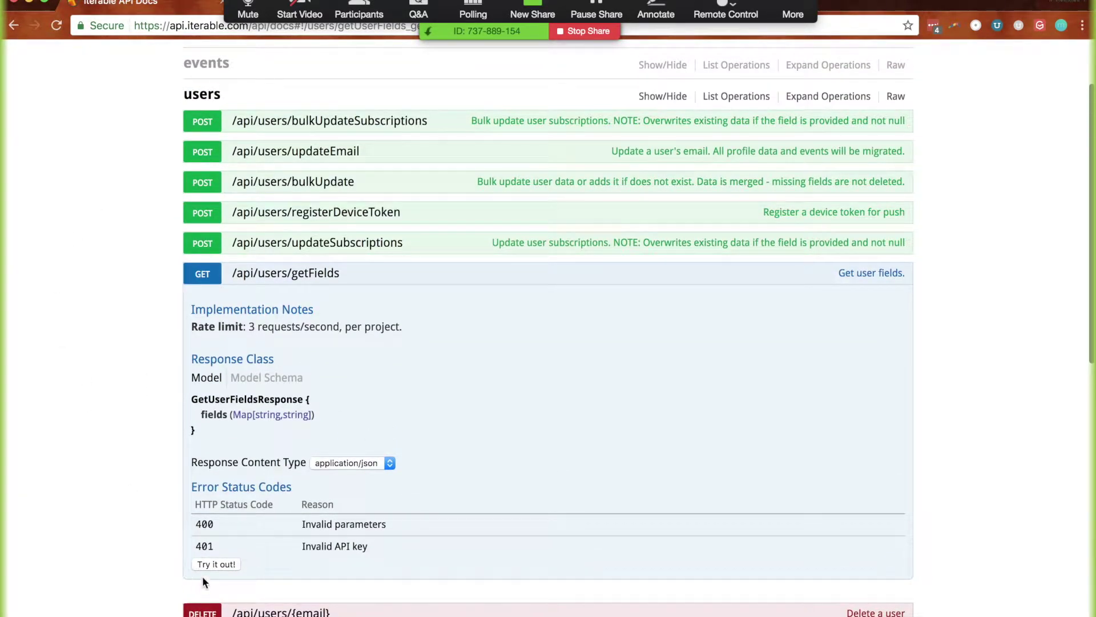
pyautogui.click(218, 563)
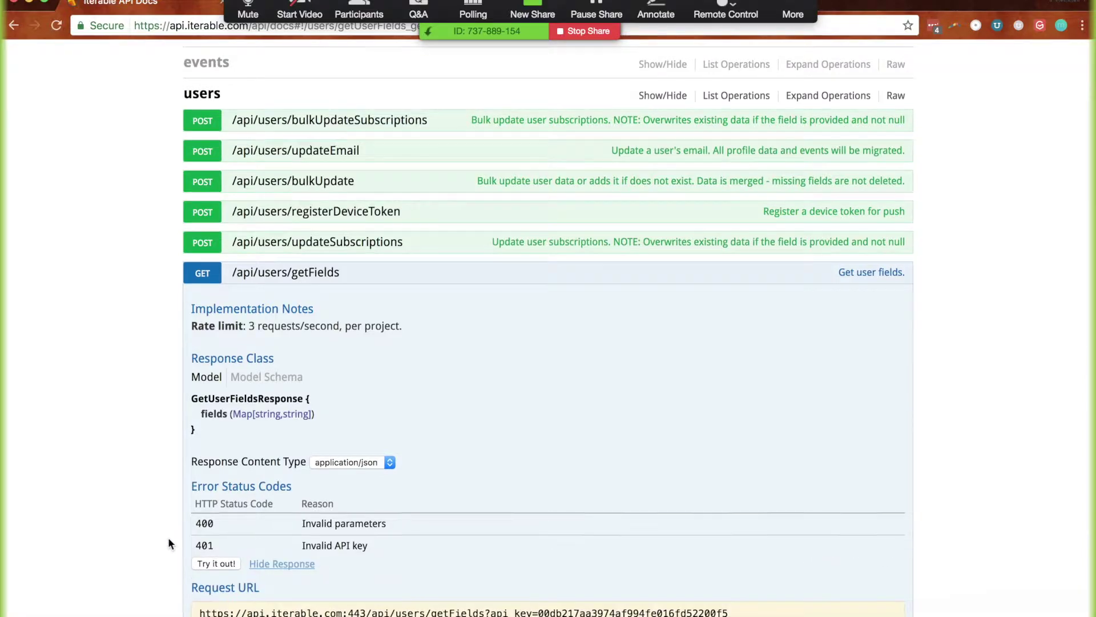
pyautogui.scroll(-5, 168, 540)
pyautogui.scroll(-3, 169, 541)
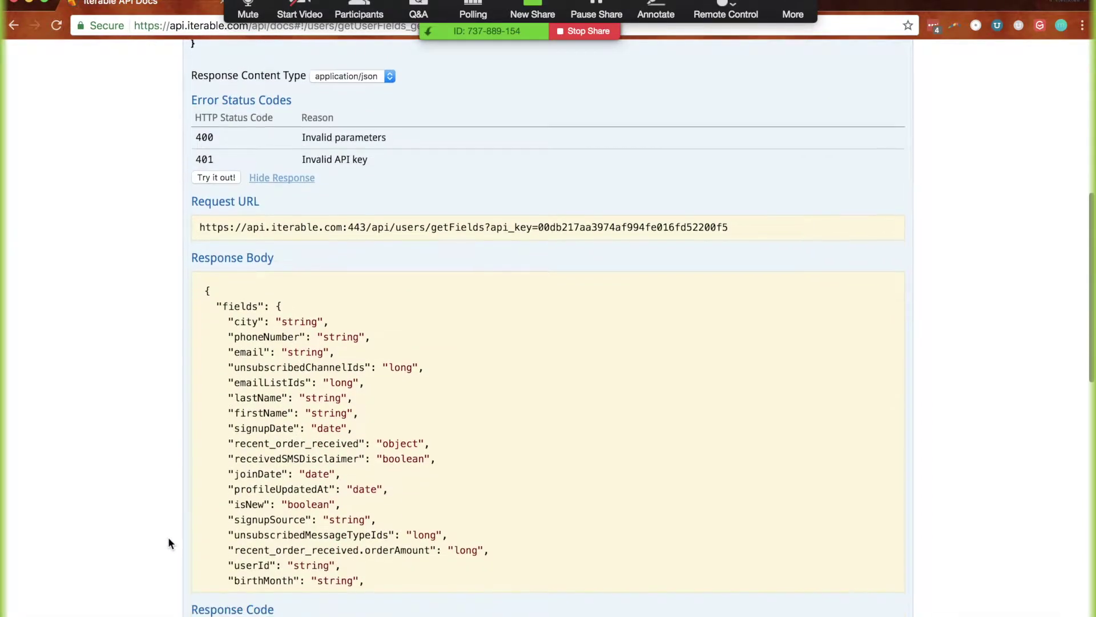
pyautogui.doubleClick(249, 351)
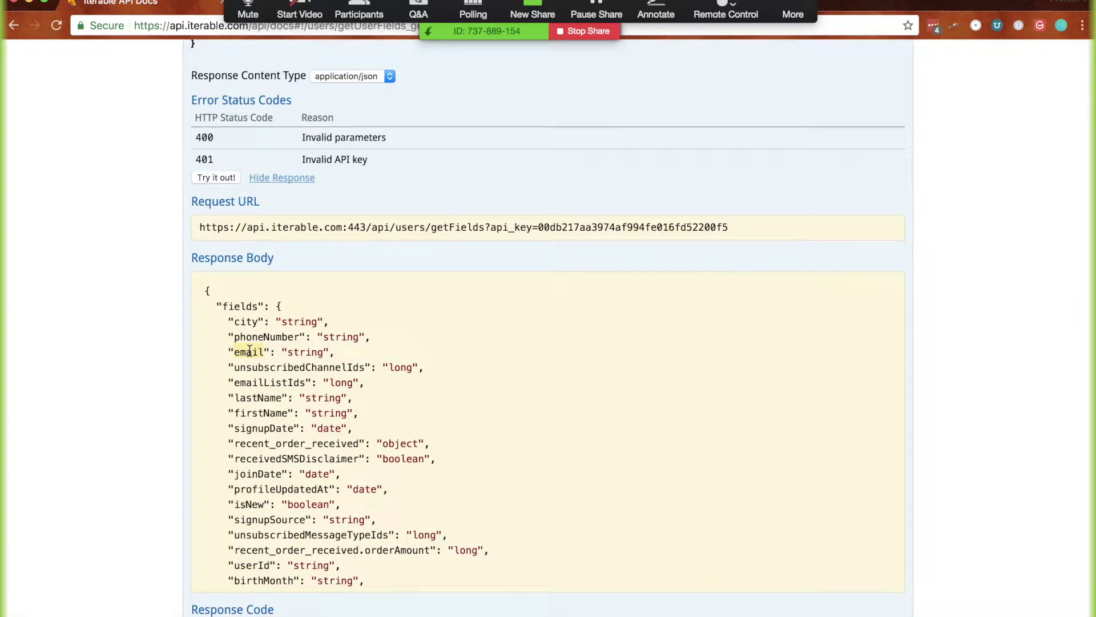
pyautogui.scroll(-2, 215, 460)
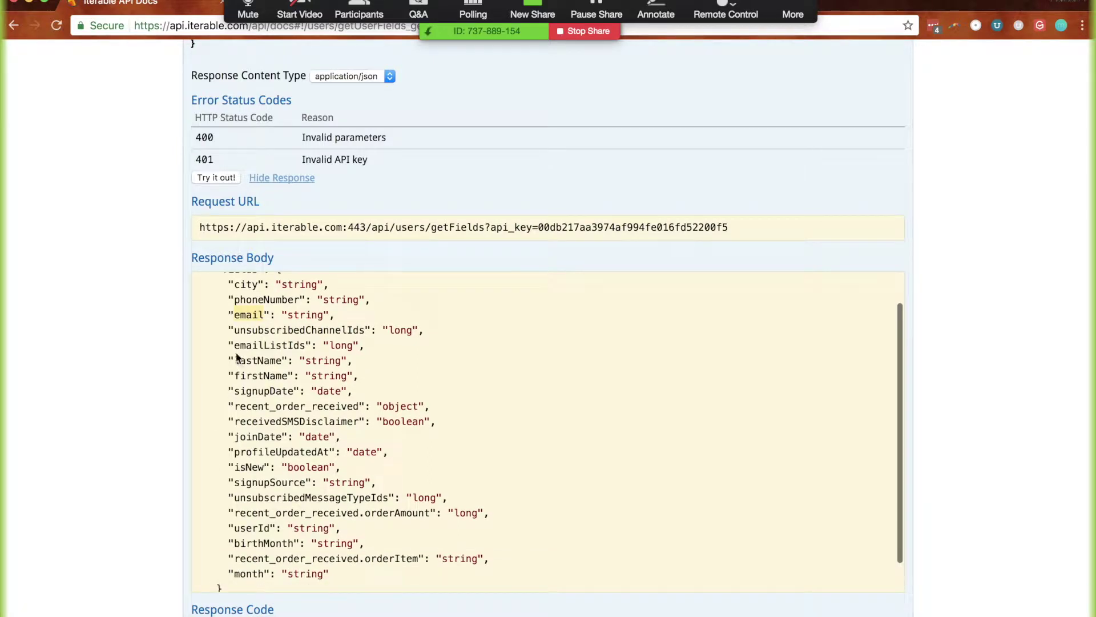
pyautogui.moveTo(229, 359); pyautogui.dragTo(384, 372)
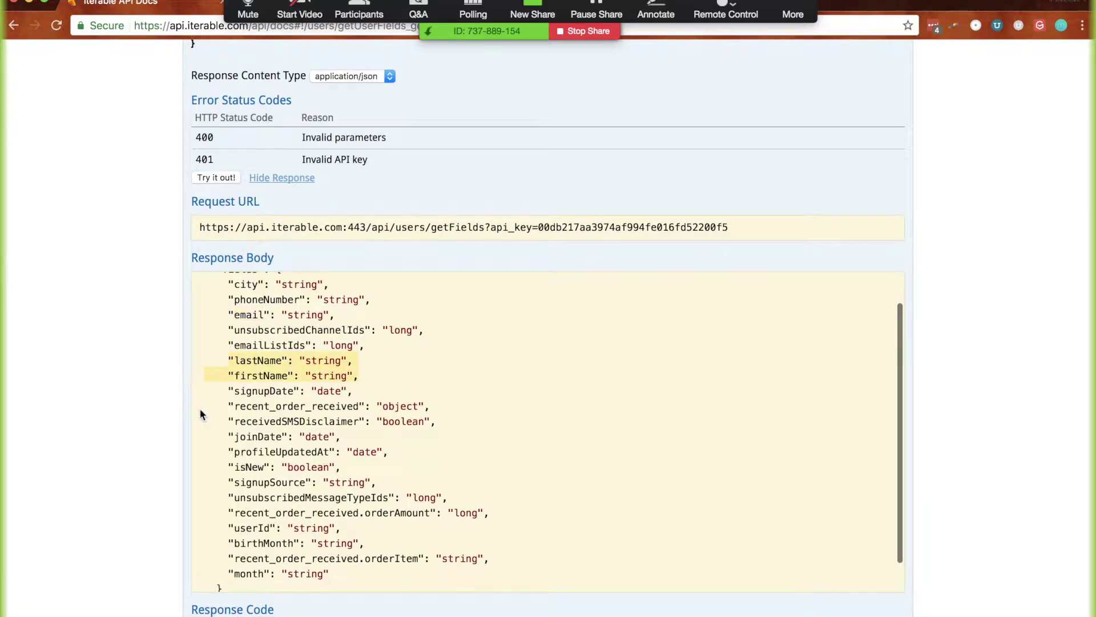
pyautogui.scroll(-1, 193, 403)
pyautogui.click(130, 395)
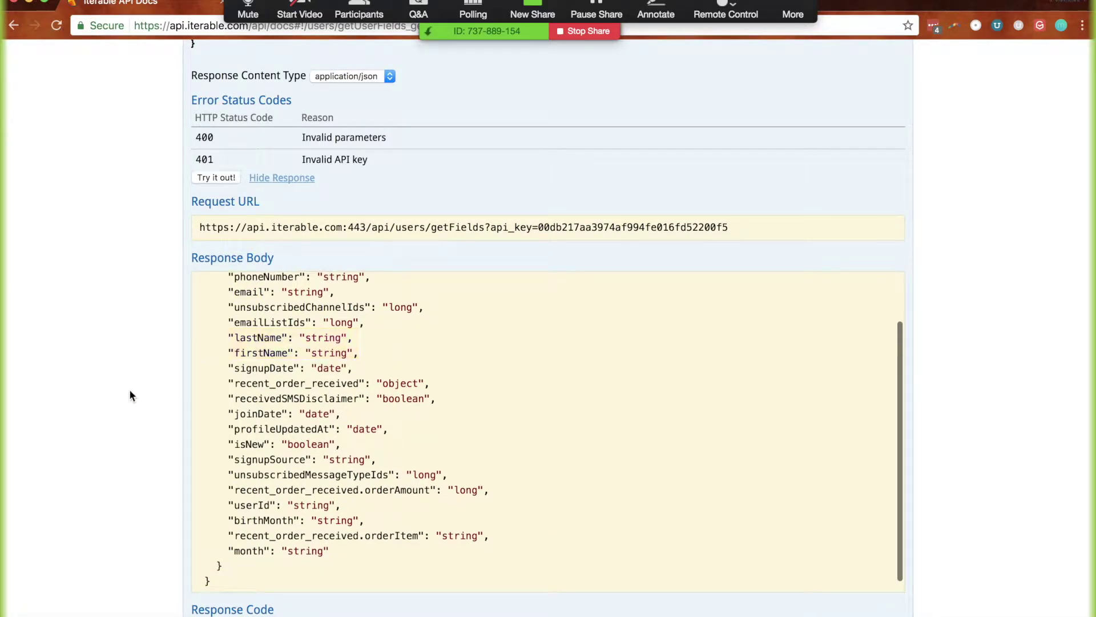
# Collapse getFields and users, then expand the export section again
pyautogui.scroll(5, 131, 394)
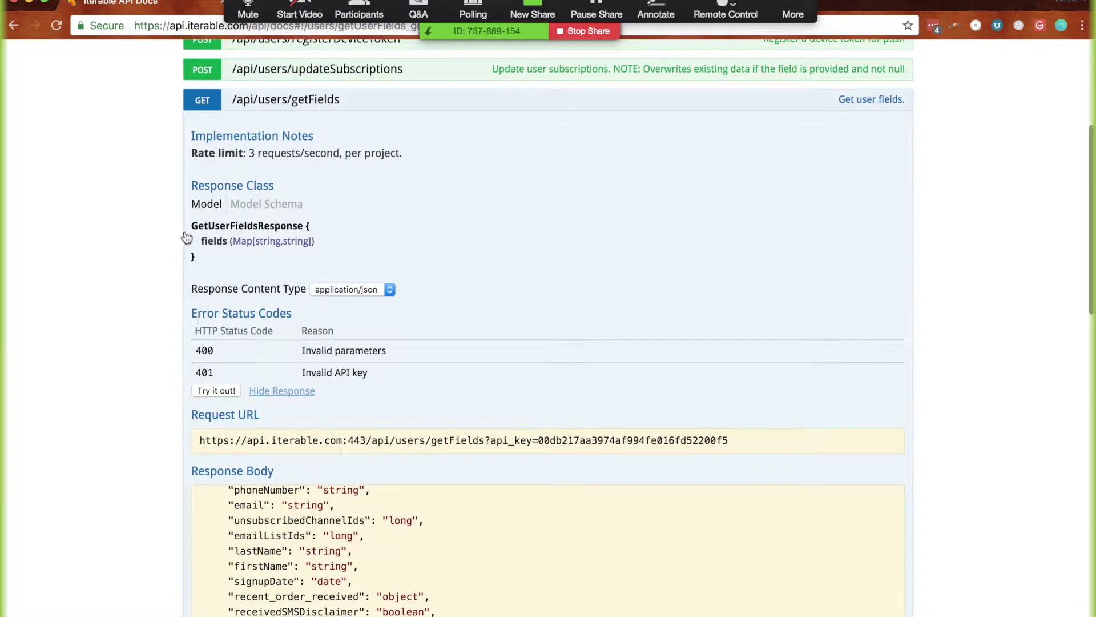
pyautogui.click(294, 98)
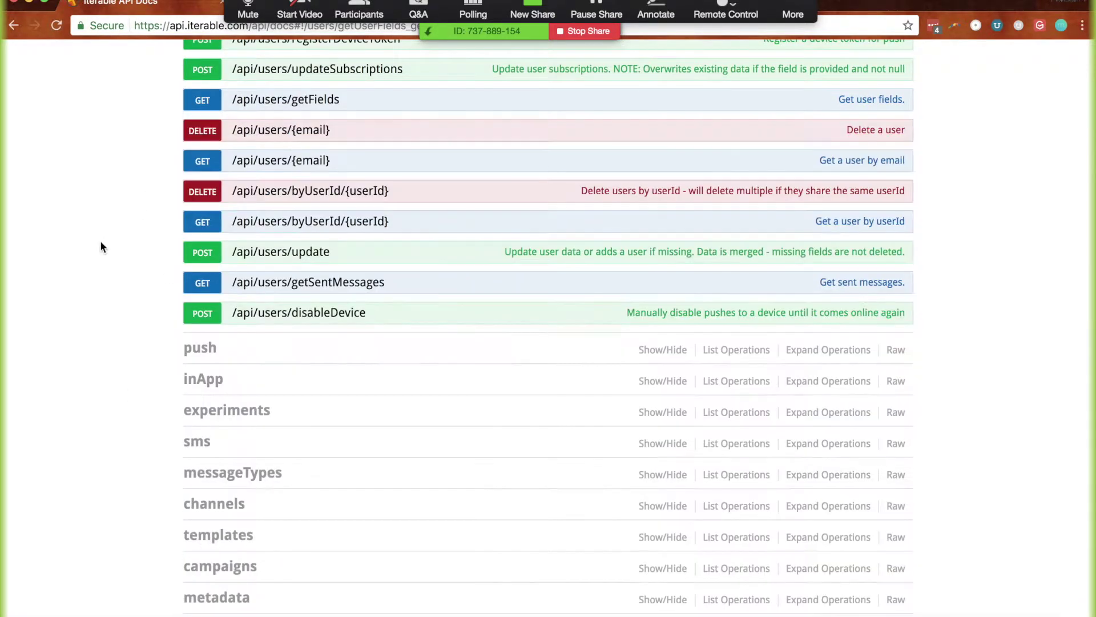
pyautogui.scroll(3, 100, 241)
pyautogui.click(191, 63)
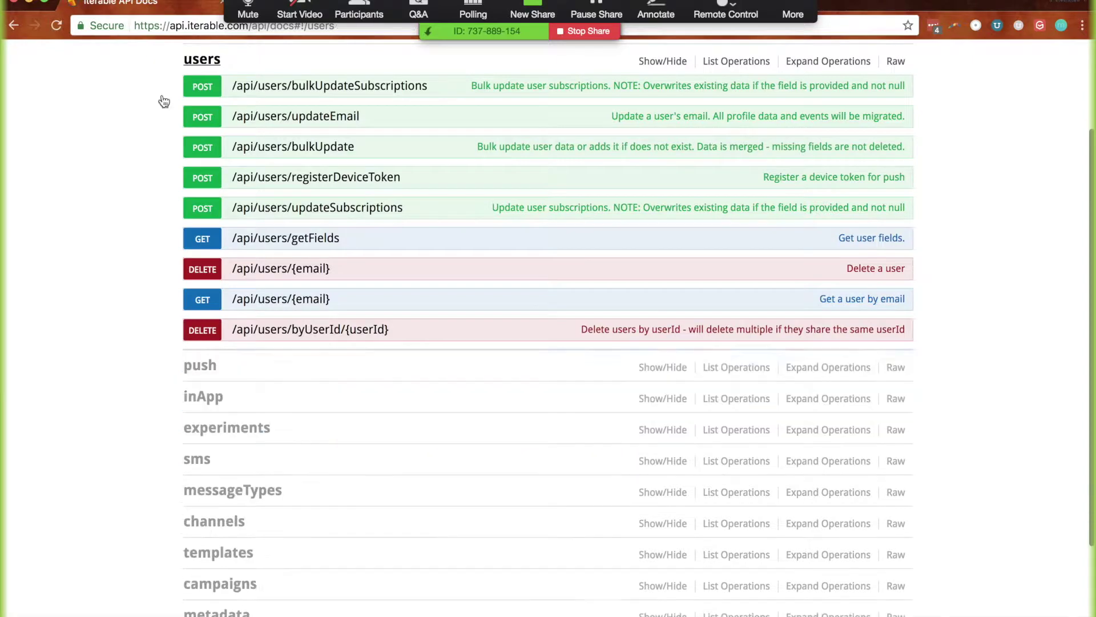
pyautogui.click(203, 564)
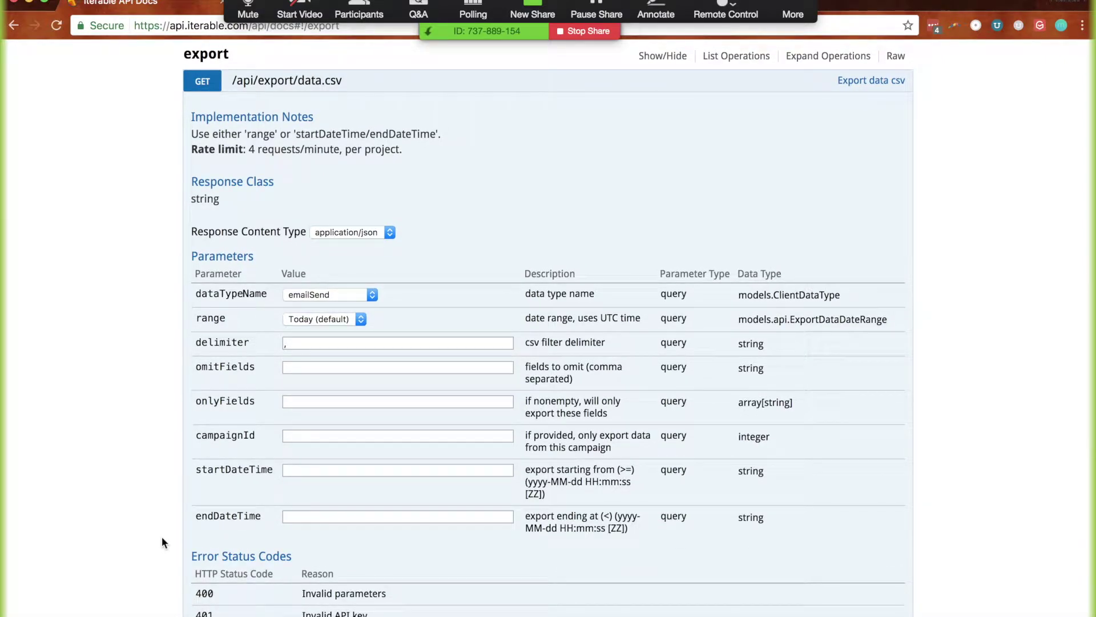
# Note the 4 requests/minute rate limit and set emailSend data over the BeforeToday range
pyautogui.scroll(1, 139, 451)
pyautogui.moveTo(250, 160); pyautogui.dragTo(378, 162)
pyautogui.click(263, 160)
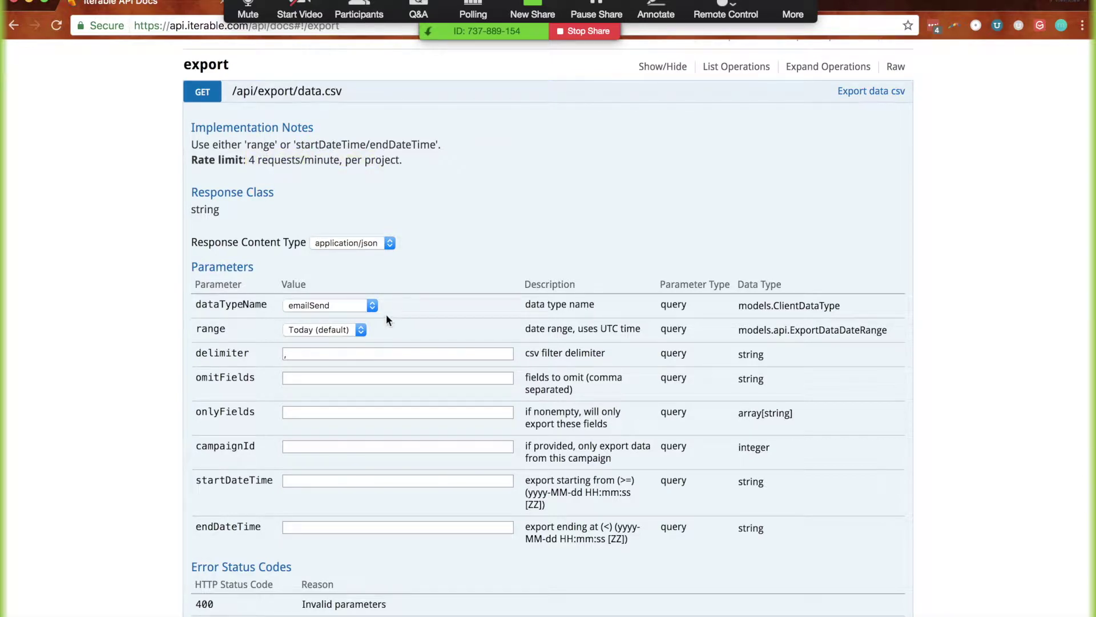
pyautogui.click(331, 307)
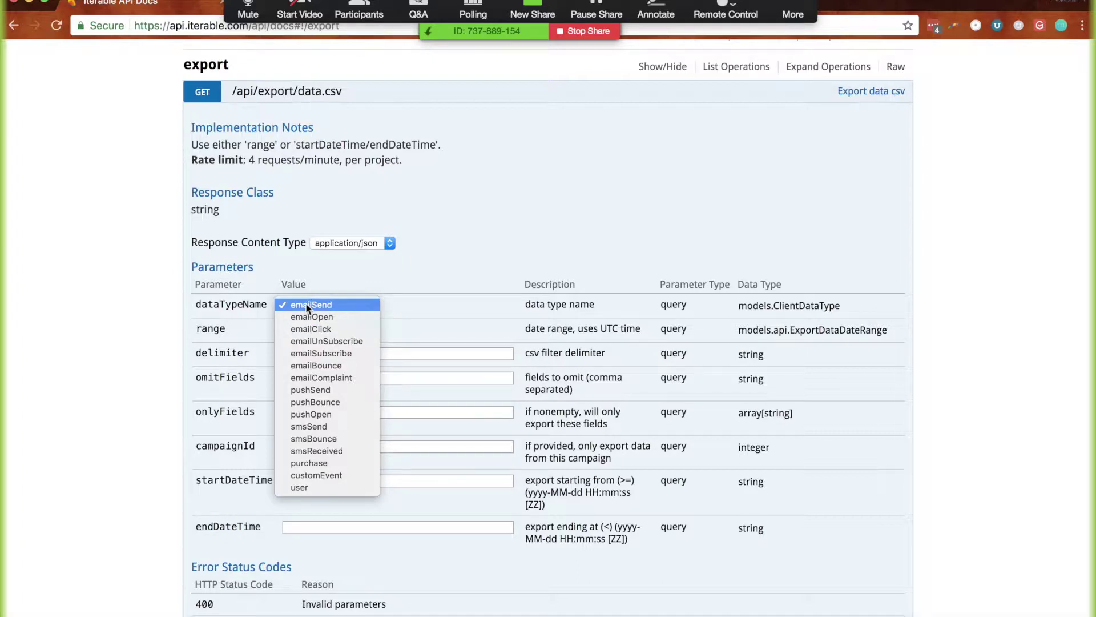
pyautogui.click(306, 303)
pyautogui.click(321, 330)
pyautogui.click(297, 353)
# Run the data.csv export and scroll through the returned CSV email-send rows
pyautogui.scroll(-3, 264, 414)
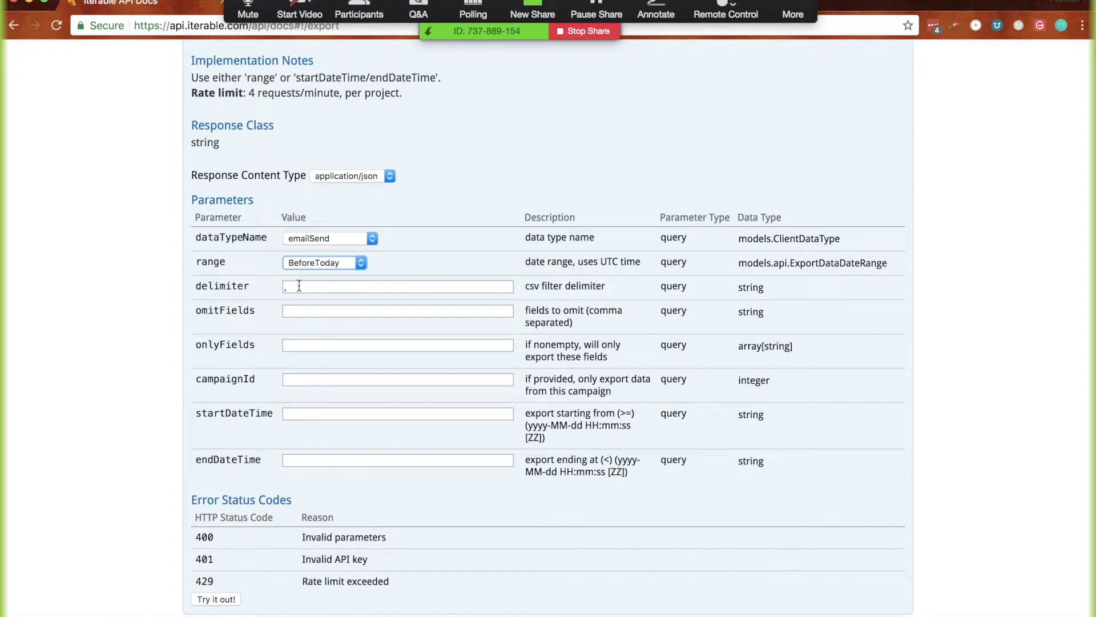
pyautogui.scroll(-2, 154, 412)
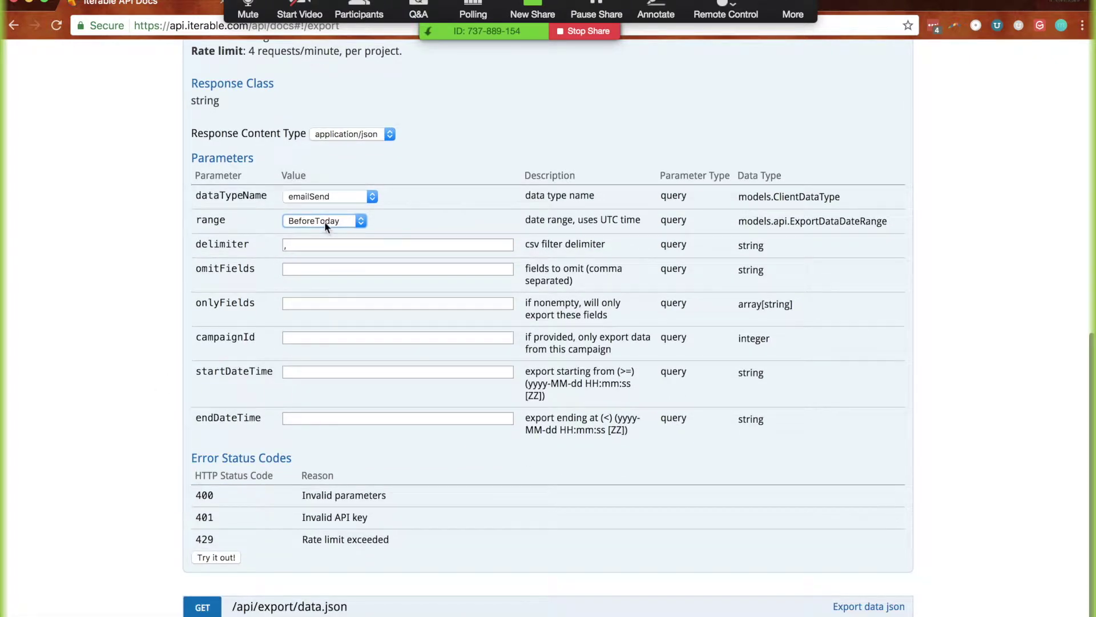
pyautogui.scroll(-2, 164, 403)
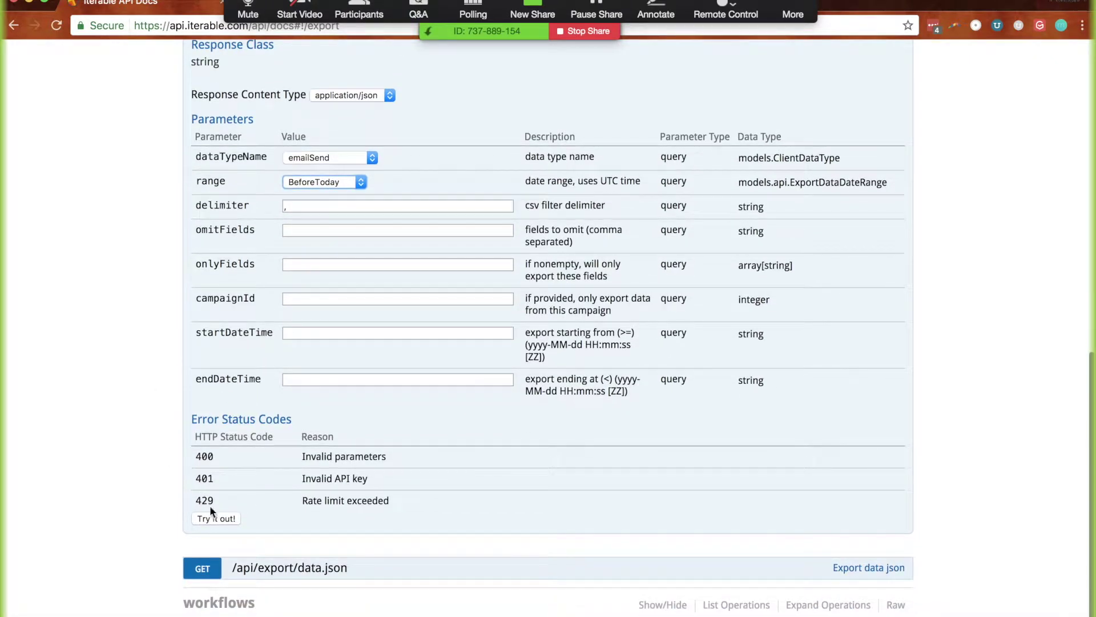
pyautogui.click(217, 518)
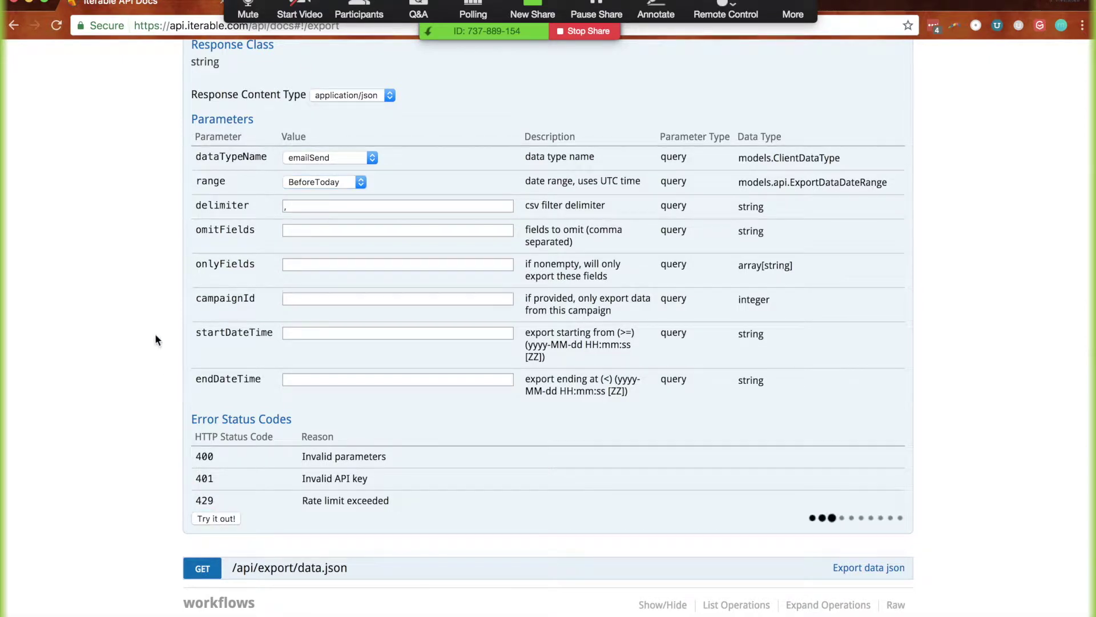
pyautogui.scroll(3, 155, 340)
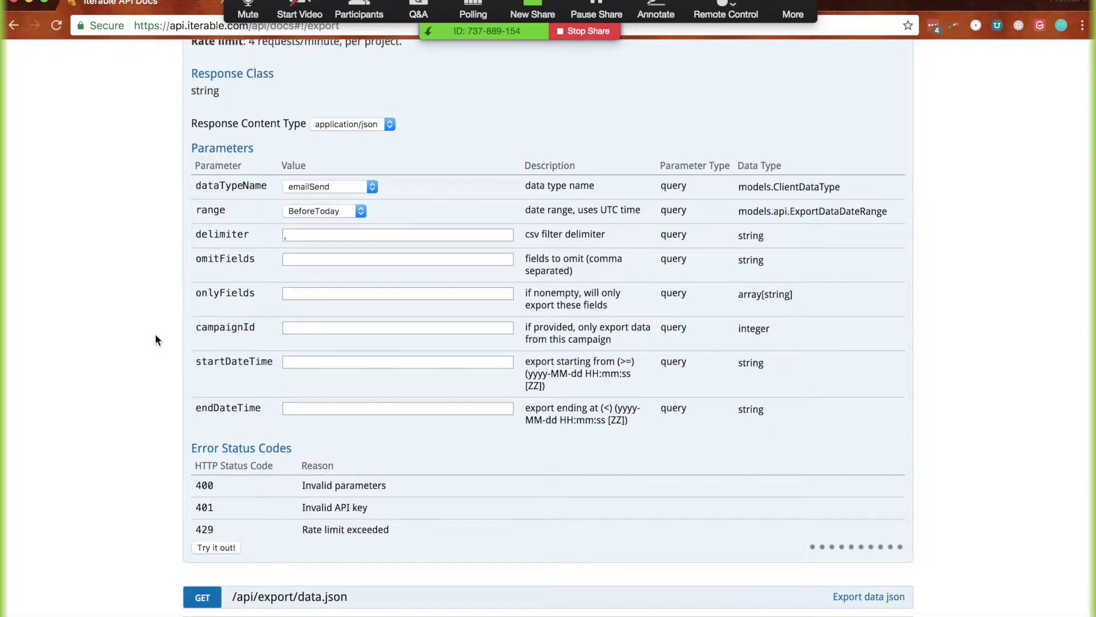
pyautogui.scroll(-3, 155, 340)
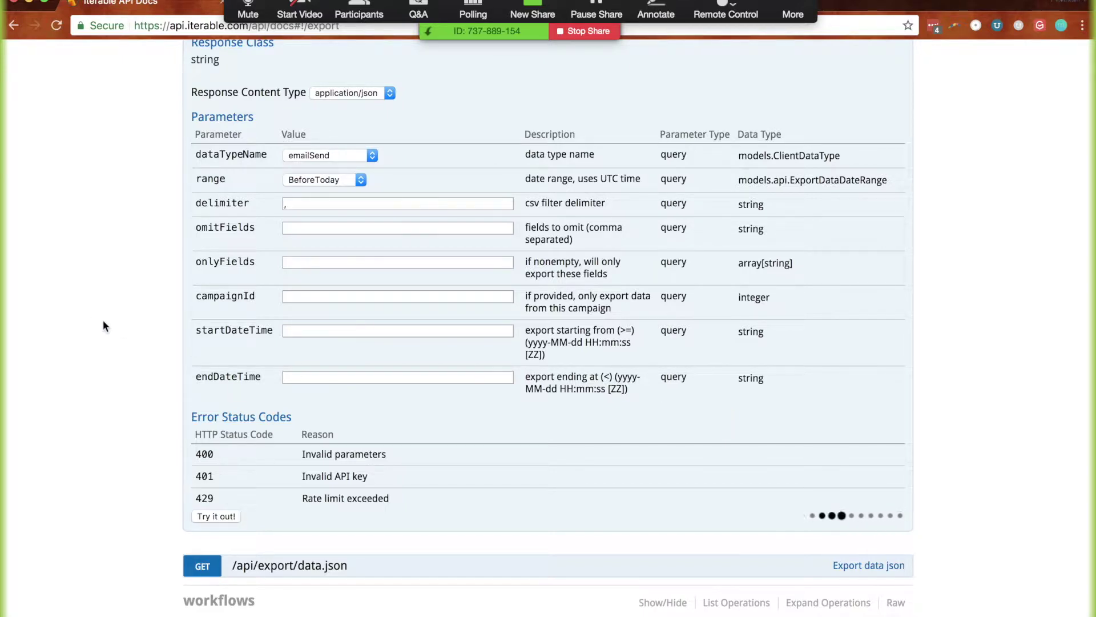
pyautogui.scroll(1, 143, 343)
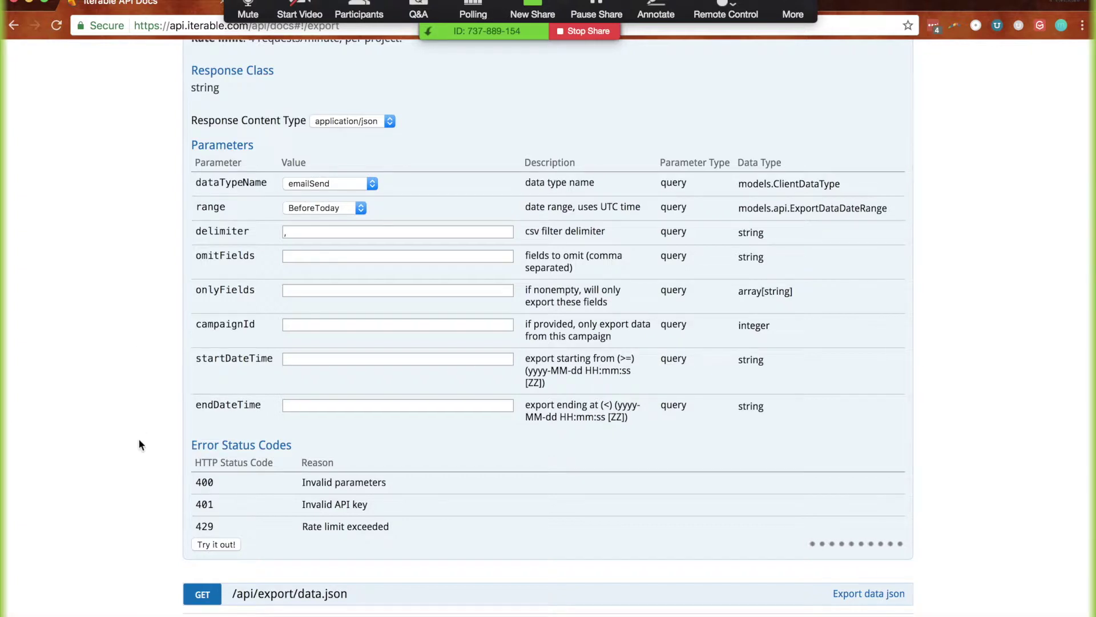
pyautogui.scroll(-1, 137, 543)
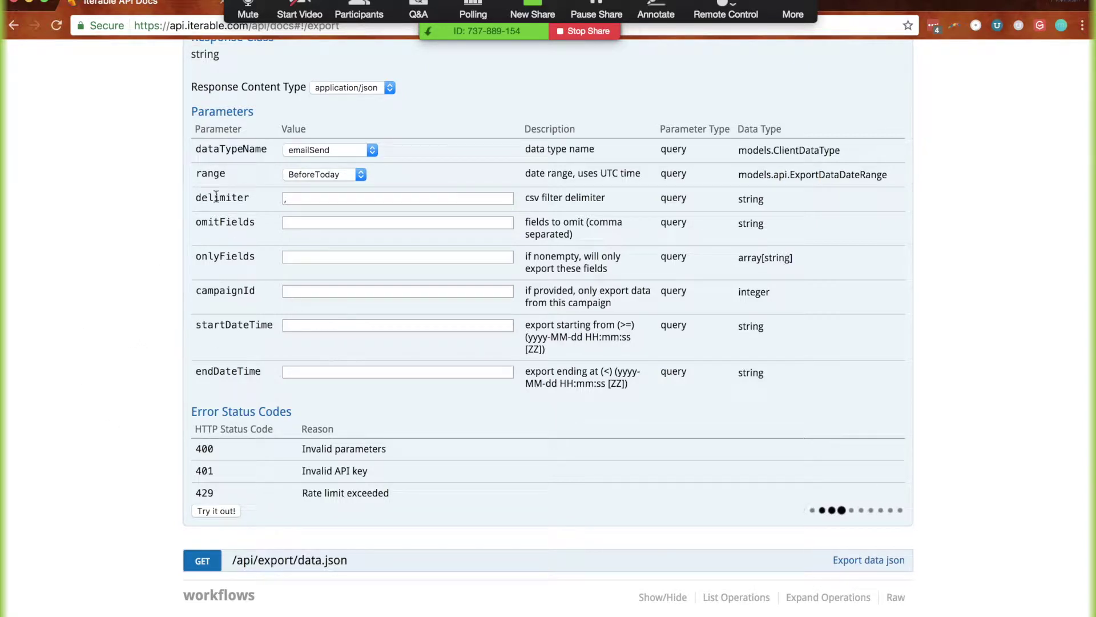
# Keep the range at BeforeToday and look over the startDateTime and endDateTime fields
pyautogui.click(327, 177)
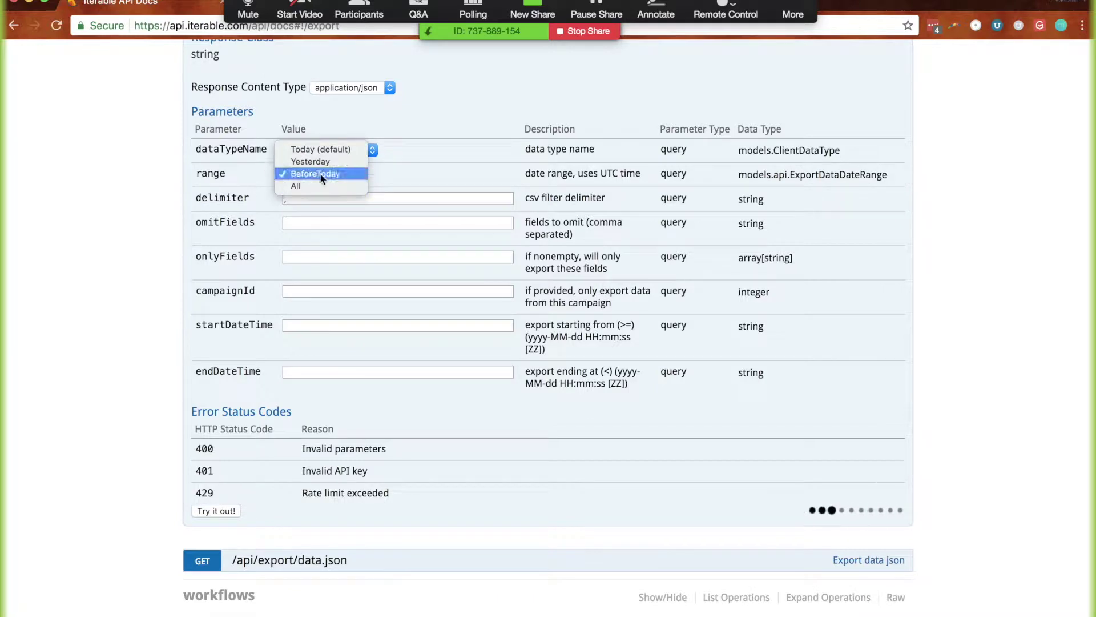
pyautogui.click(145, 252)
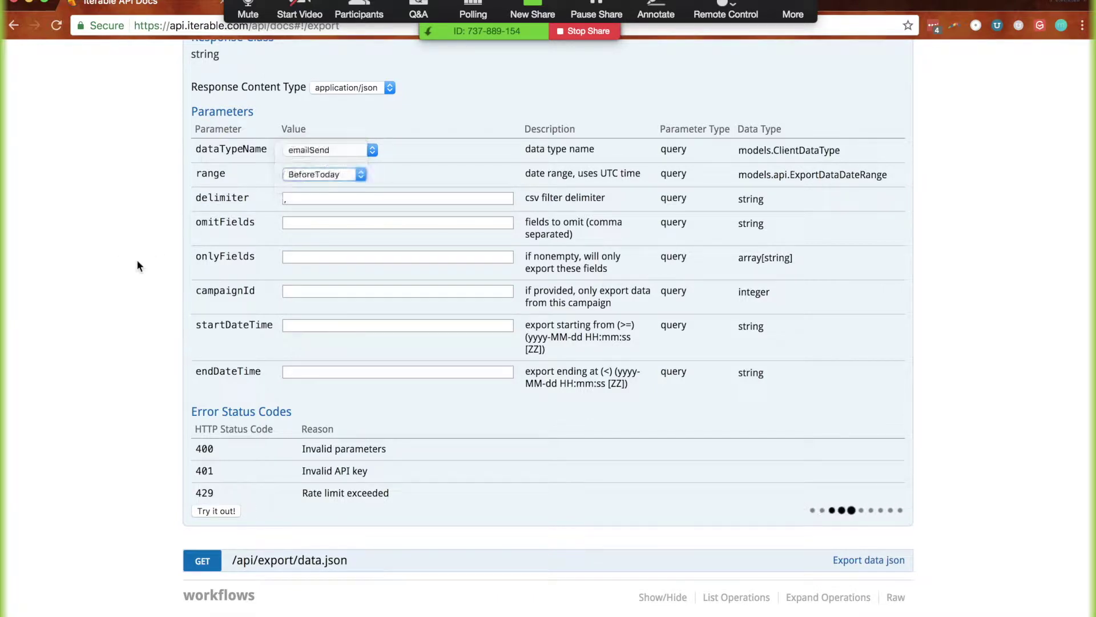
pyautogui.click(318, 324)
pyautogui.click(334, 370)
pyautogui.click(303, 325)
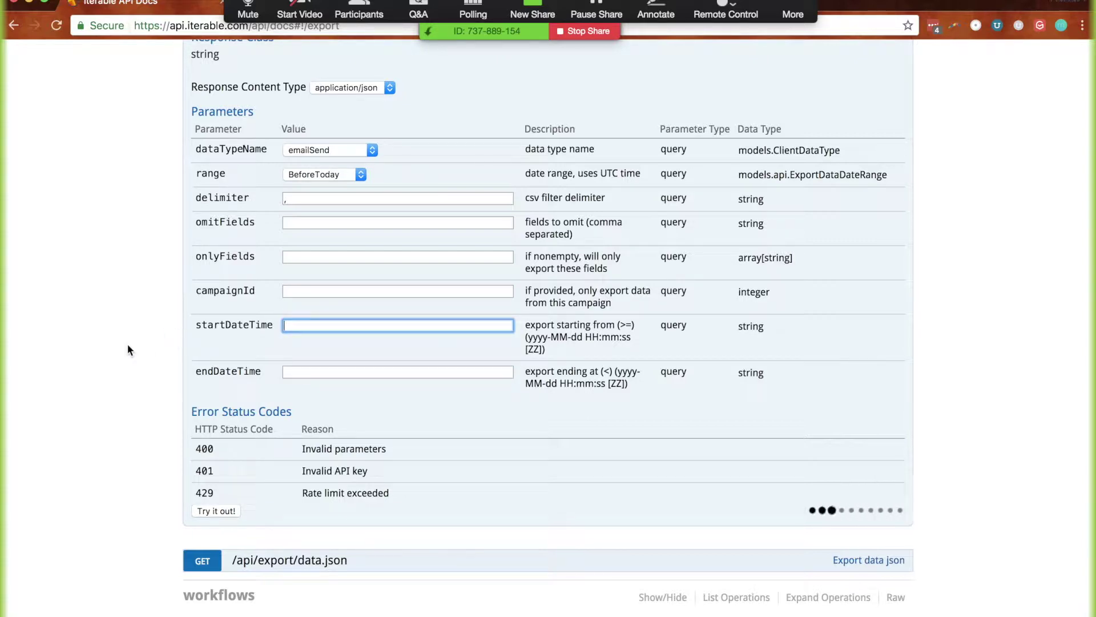
pyautogui.scroll(-5, 148, 419)
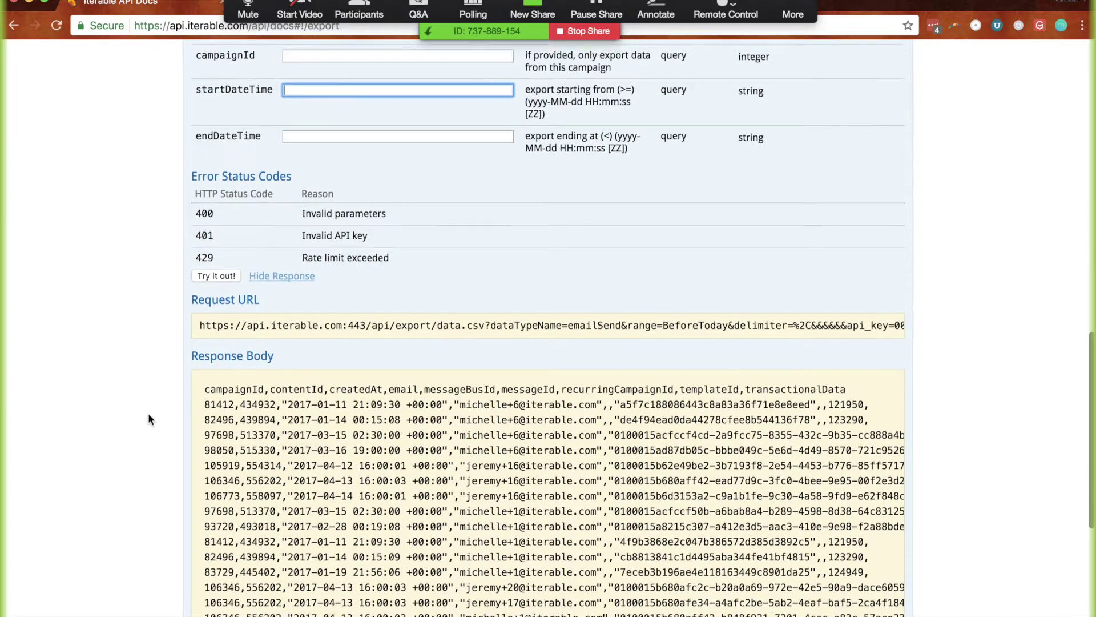
pyautogui.moveTo(204, 351); pyautogui.dragTo(853, 354)
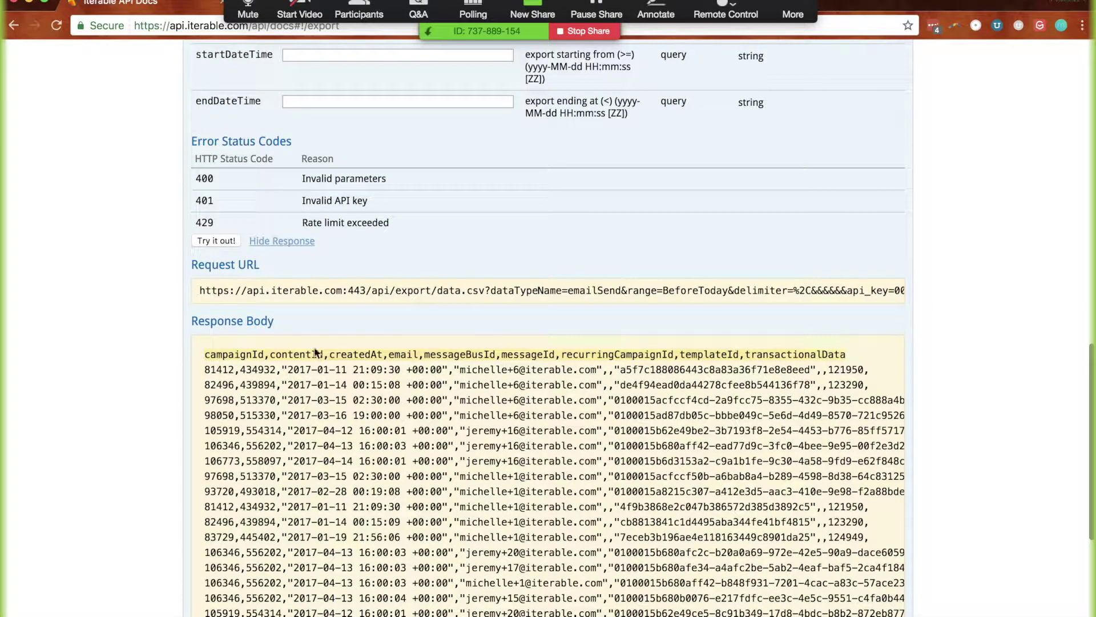
pyautogui.click(222, 350)
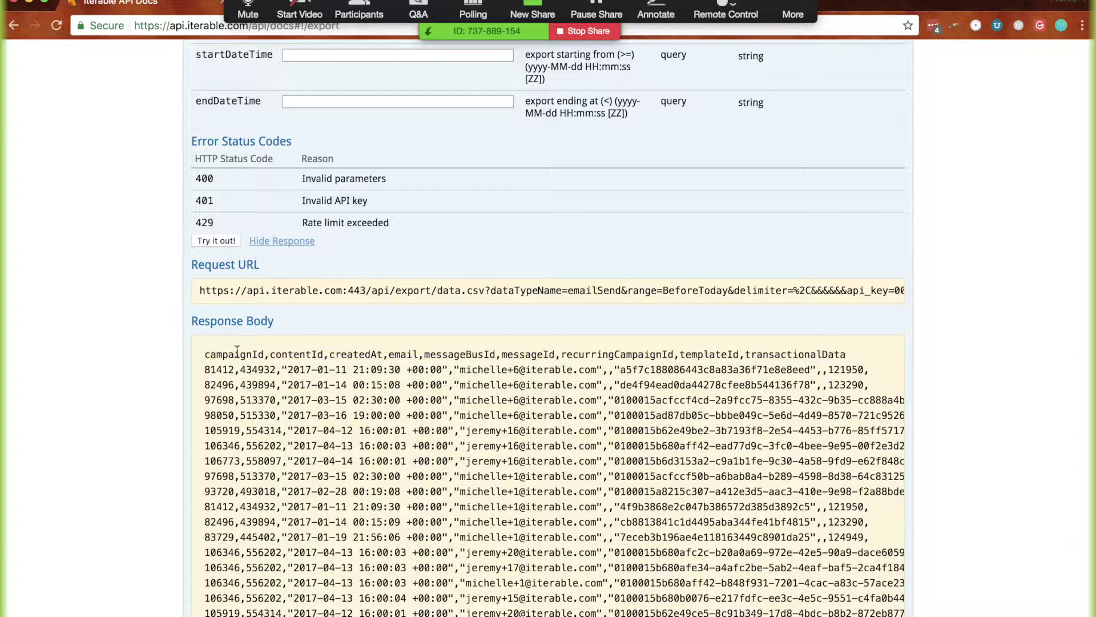
pyautogui.doubleClick(358, 352)
pyautogui.doubleClick(403, 352)
pyautogui.moveTo(204, 369); pyautogui.dragTo(372, 381)
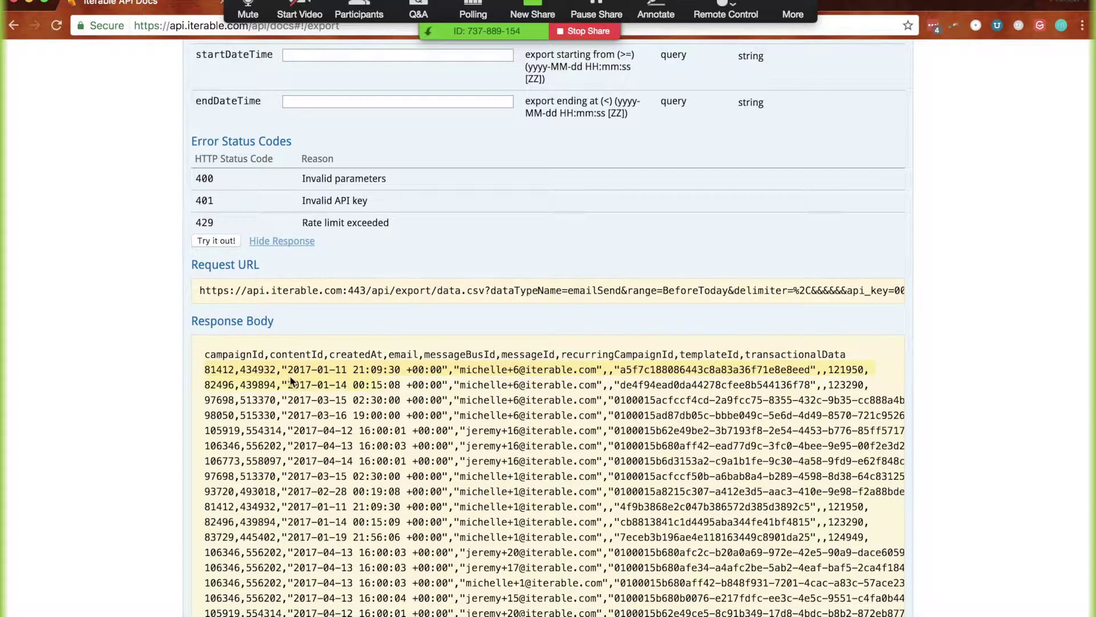
pyautogui.click(218, 372)
pyautogui.moveTo(206, 370); pyautogui.dragTo(538, 379)
pyautogui.hscroll(-5, 537, 375)
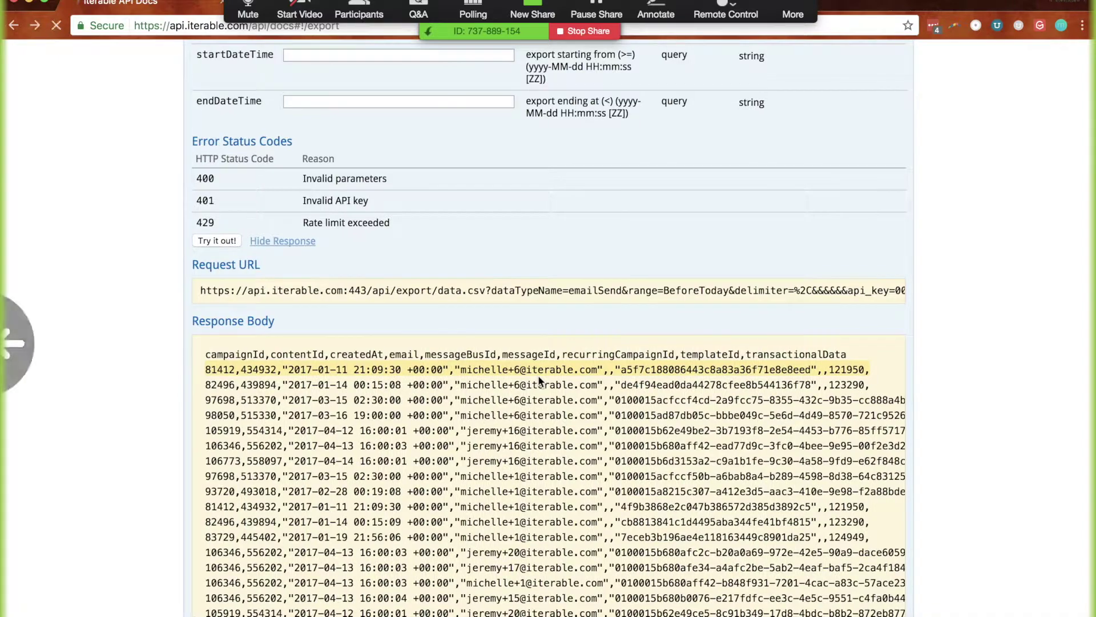
pyautogui.scroll(-7, 142, 407)
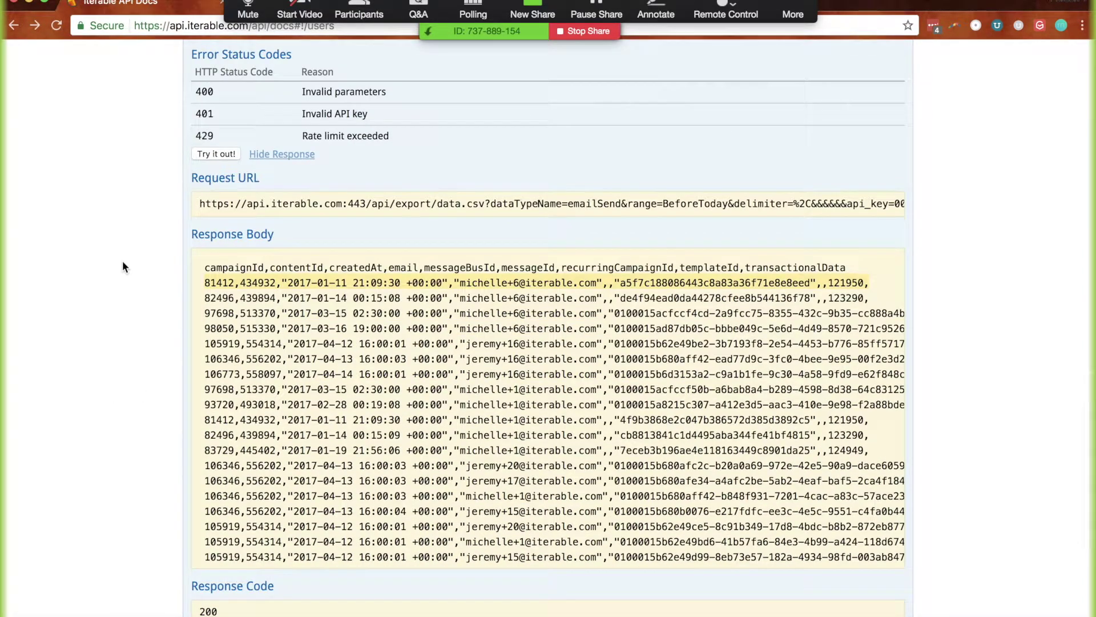
pyautogui.scroll(-5, 474, 377)
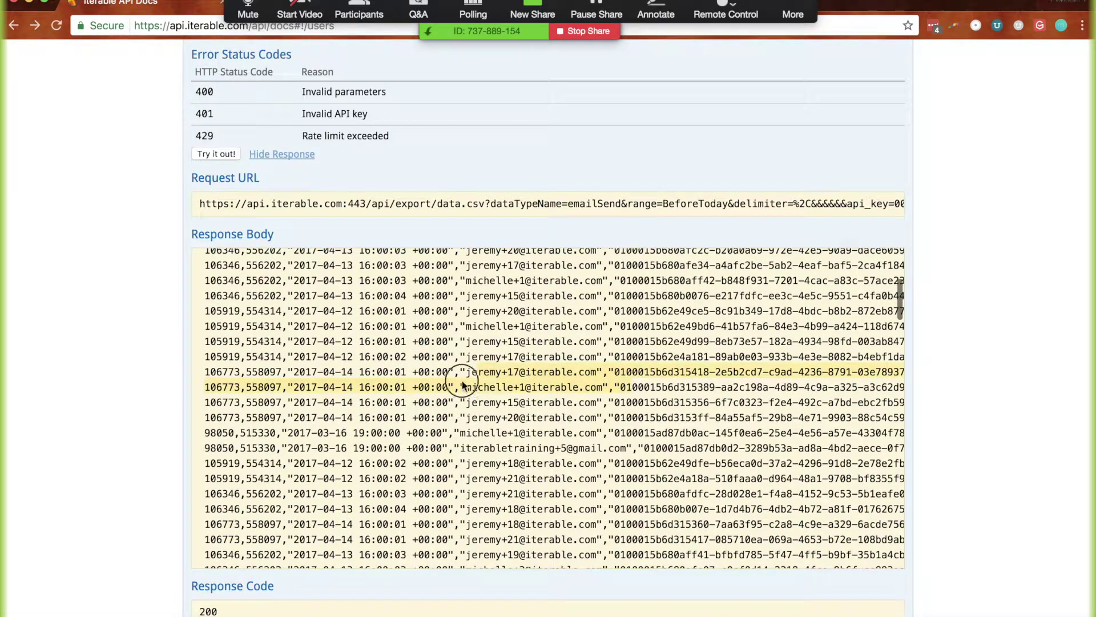
pyautogui.scroll(-2, 464, 386)
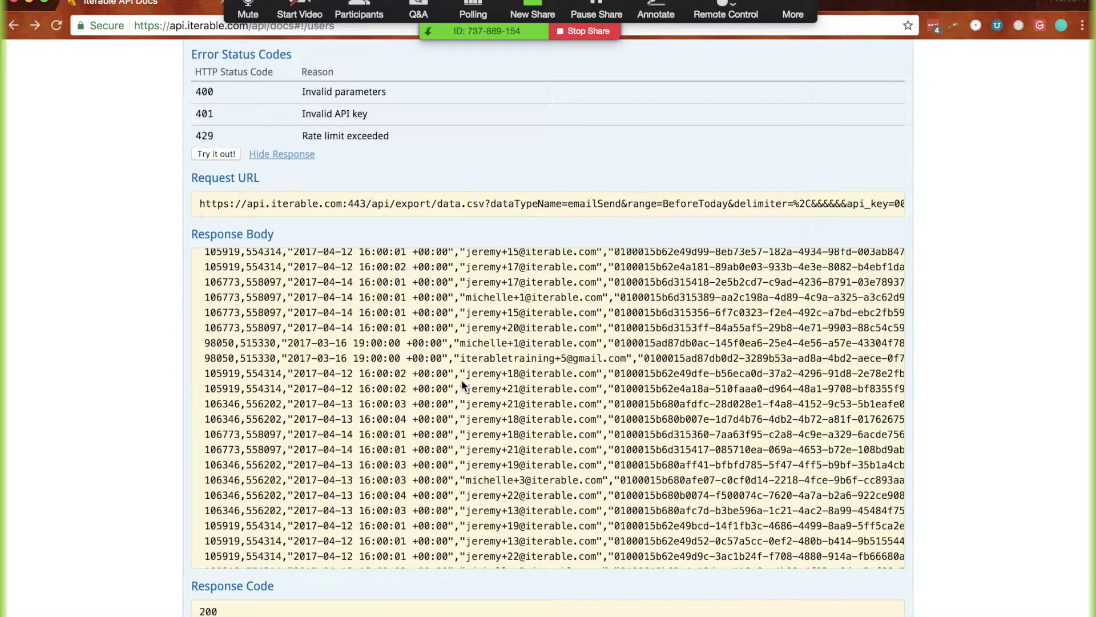
pyautogui.scroll(8, 367, 355)
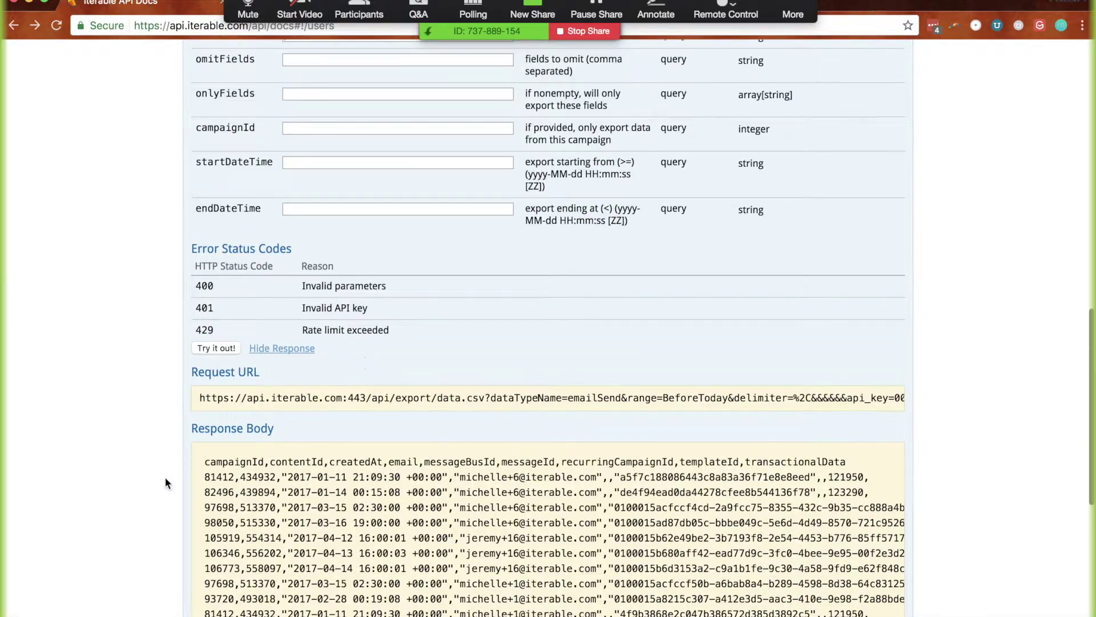
pyautogui.scroll(-10, 360, 423)
pyautogui.scroll(10, 358, 424)
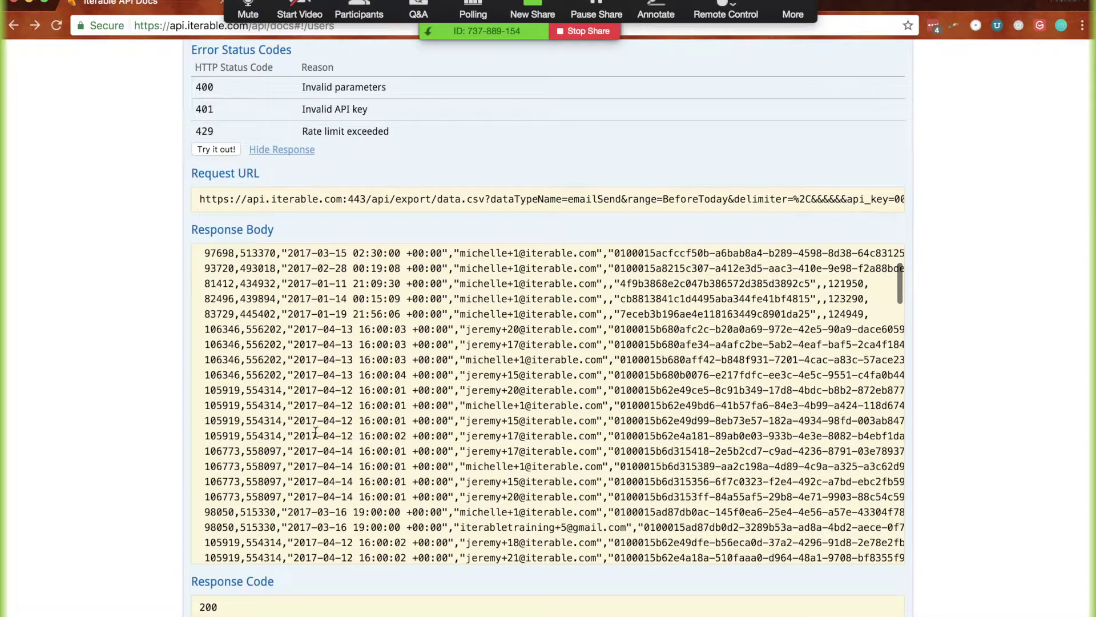
pyautogui.scroll(6, 150, 415)
pyautogui.scroll(3, 151, 496)
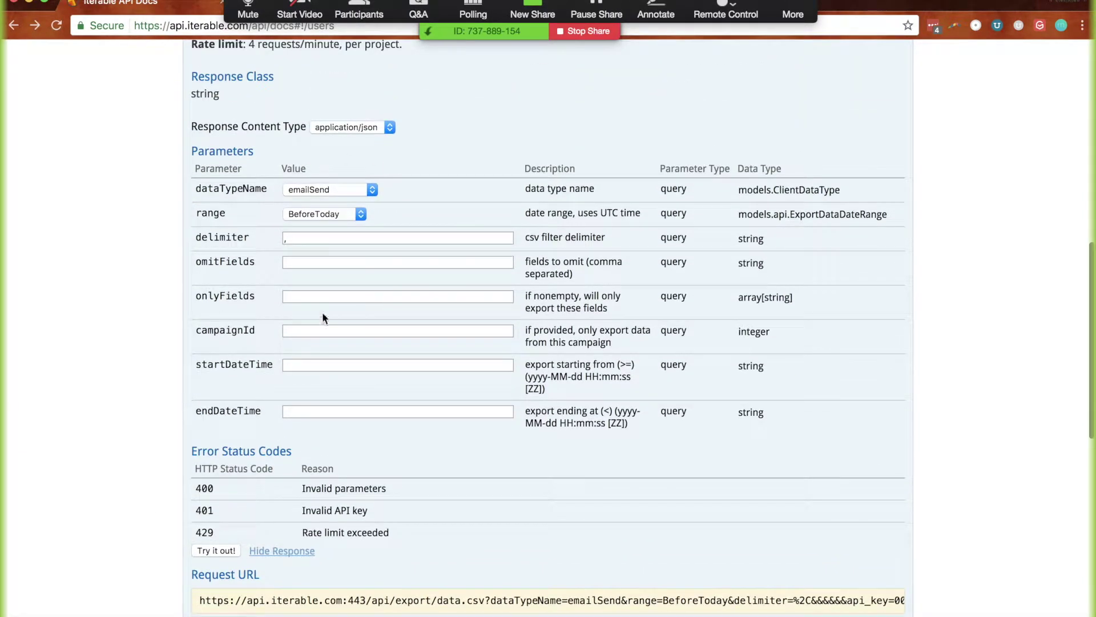
# Set the export to emailOpen, range All, and campaignId 98050 copied from Sublime Text
pyautogui.scroll(1, 144, 370)
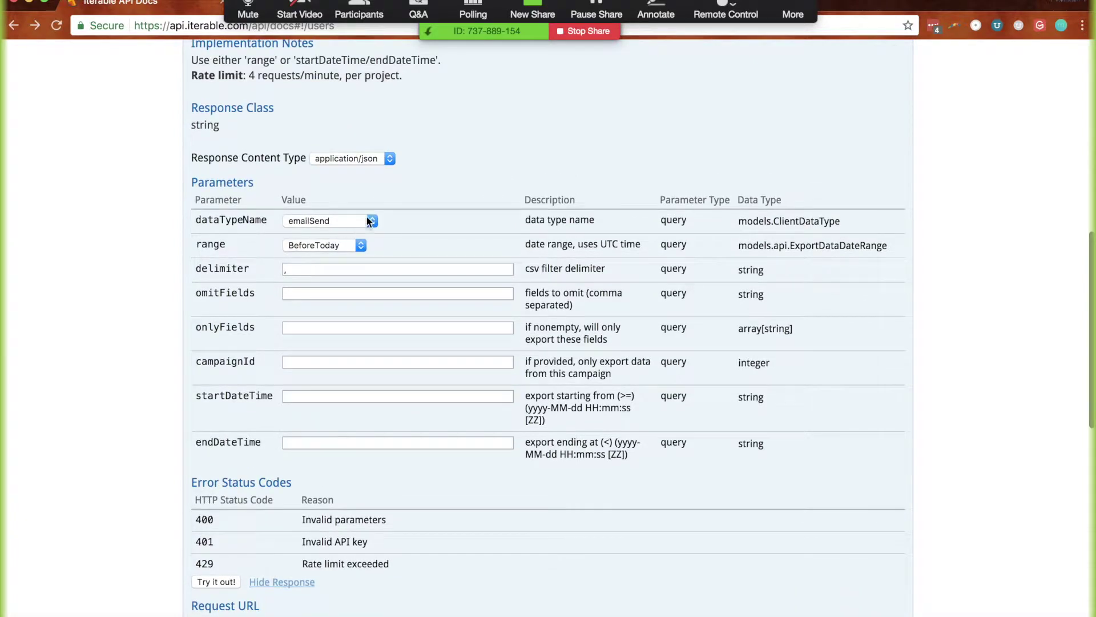
pyautogui.click(366, 217)
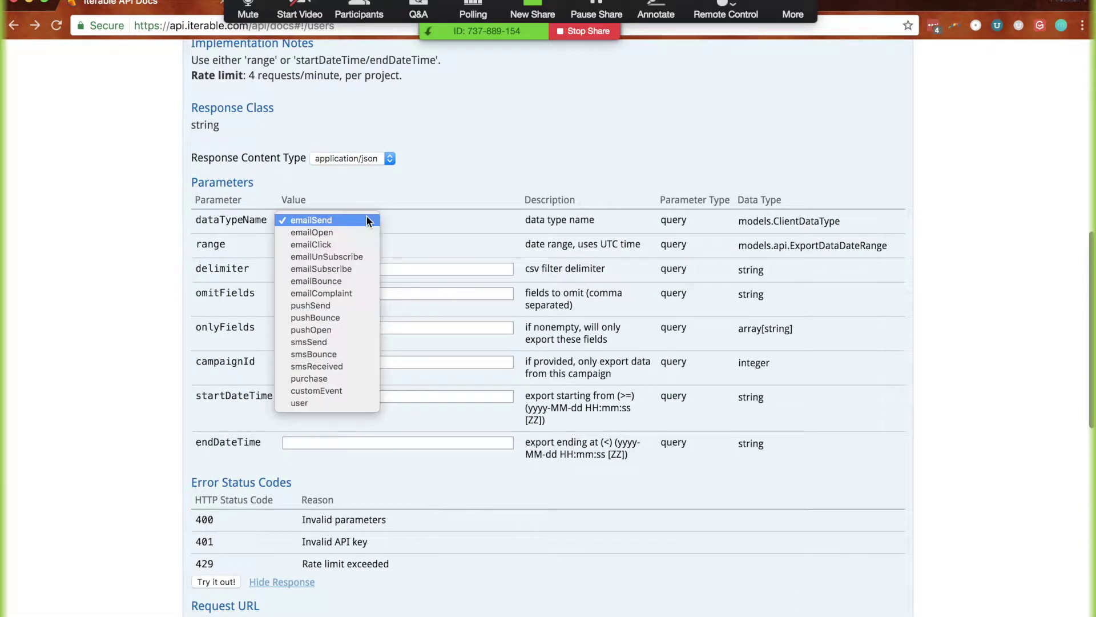
pyautogui.click(291, 232)
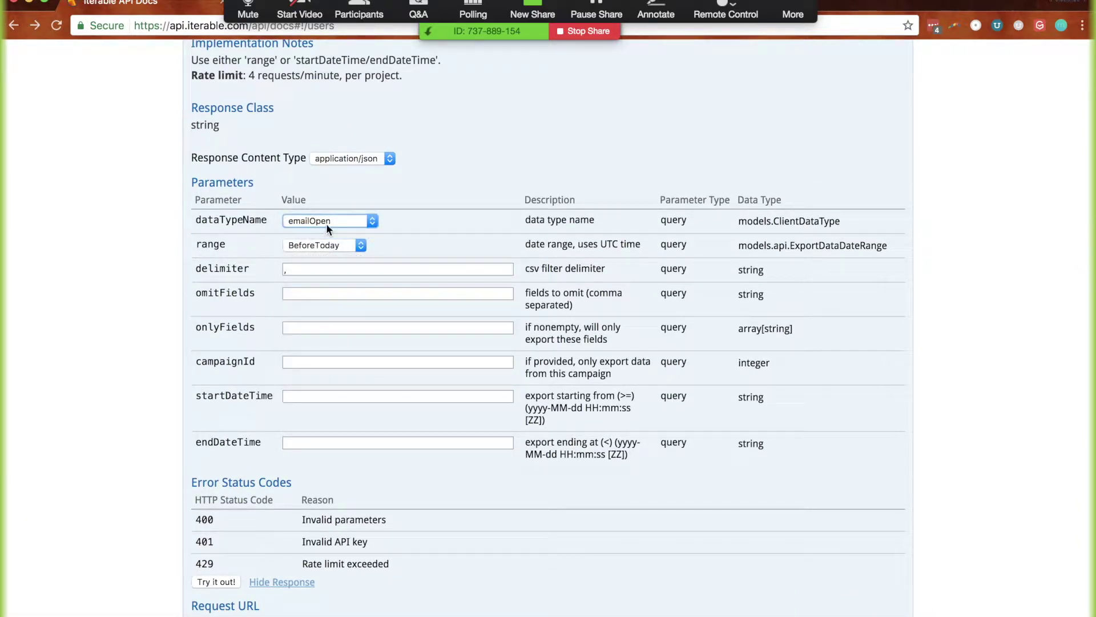
pyautogui.click(316, 244)
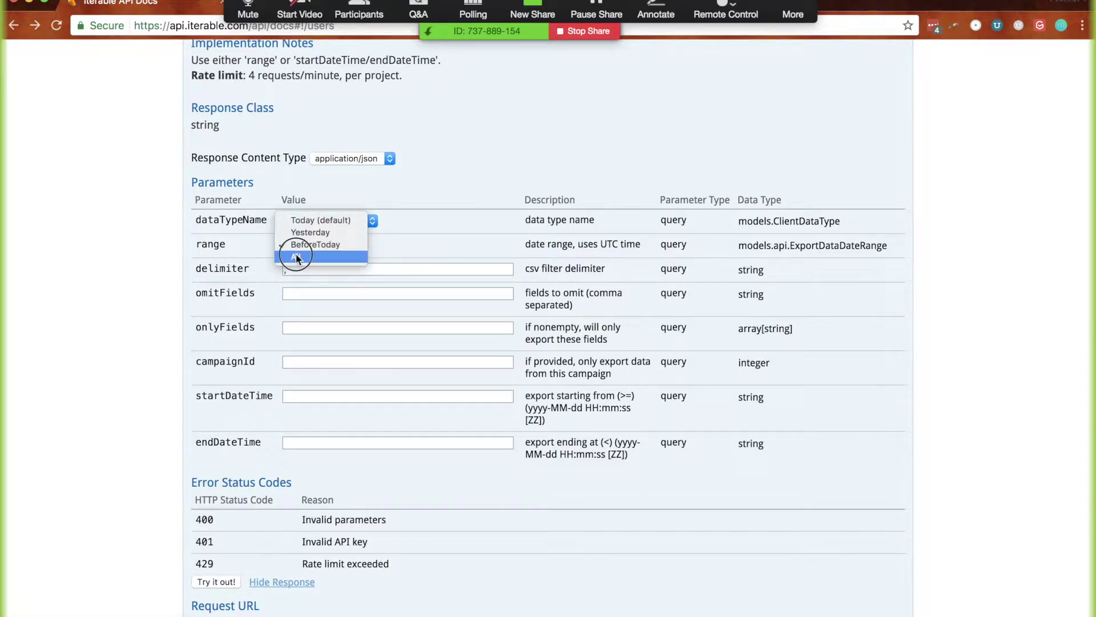
pyautogui.click(296, 257)
pyautogui.click(304, 360)
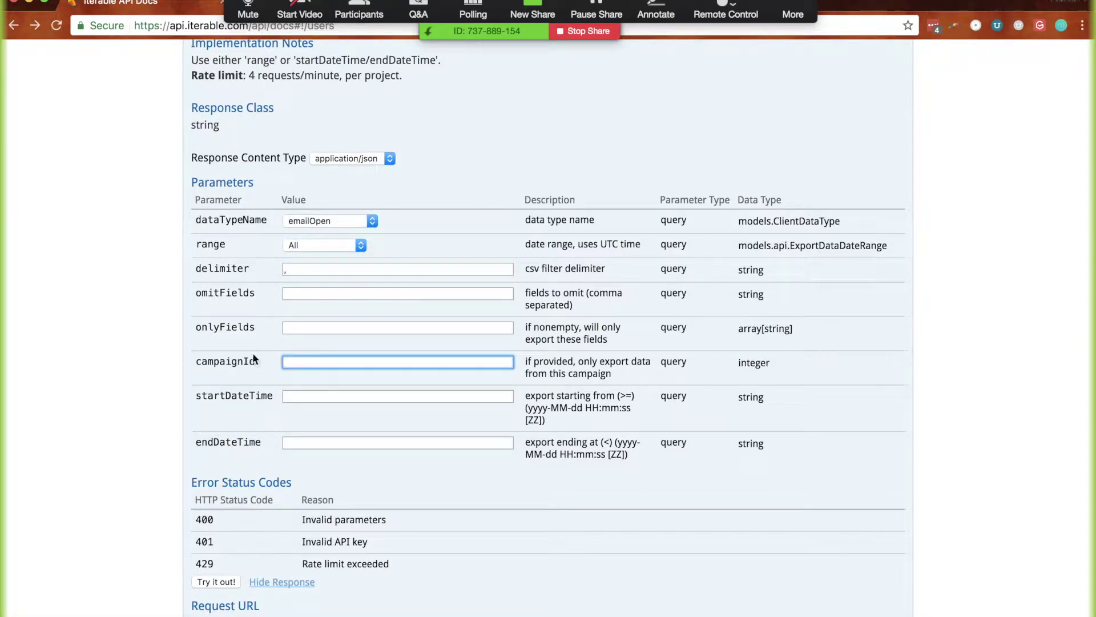
pyautogui.press('super+Tab')
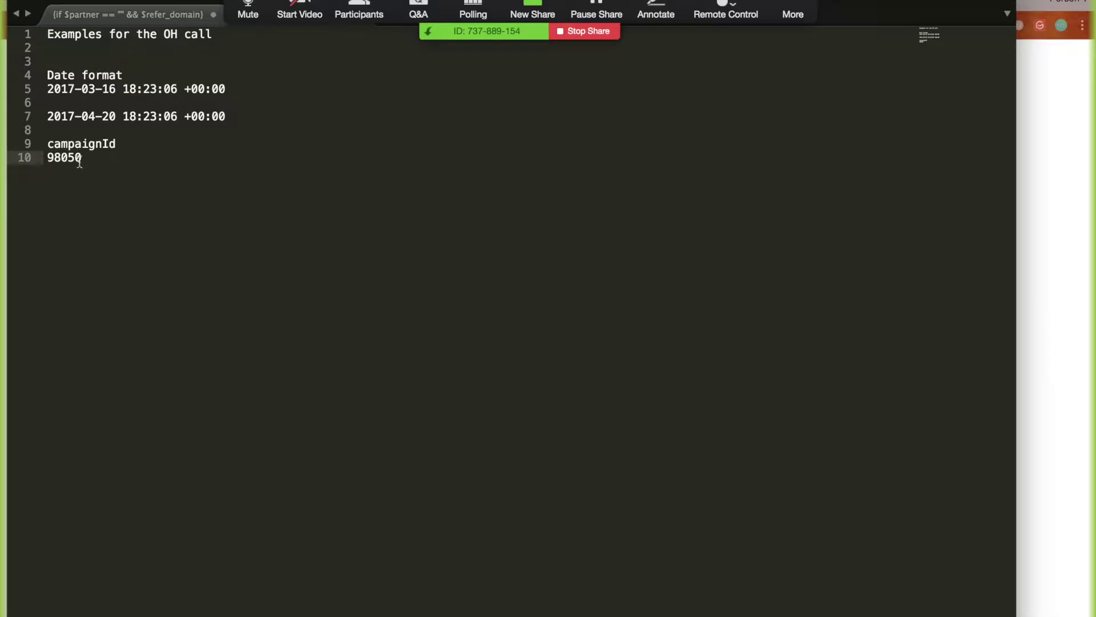
pyautogui.doubleClick(74, 161)
pyautogui.press('super+c')
pyautogui.press('super+Tab')
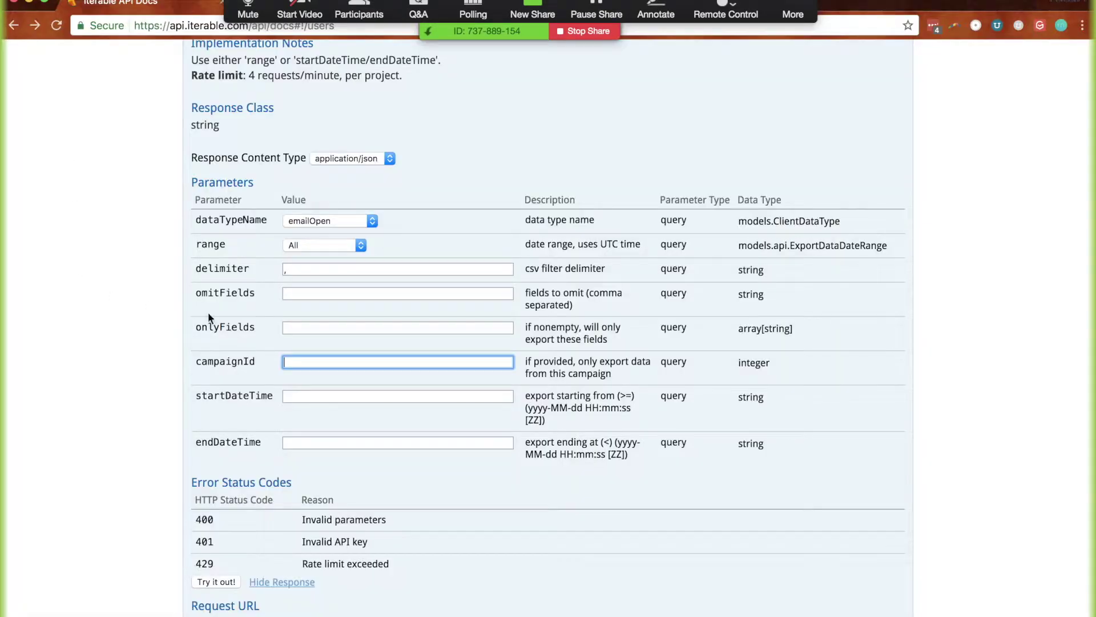
pyautogui.press('super+v')
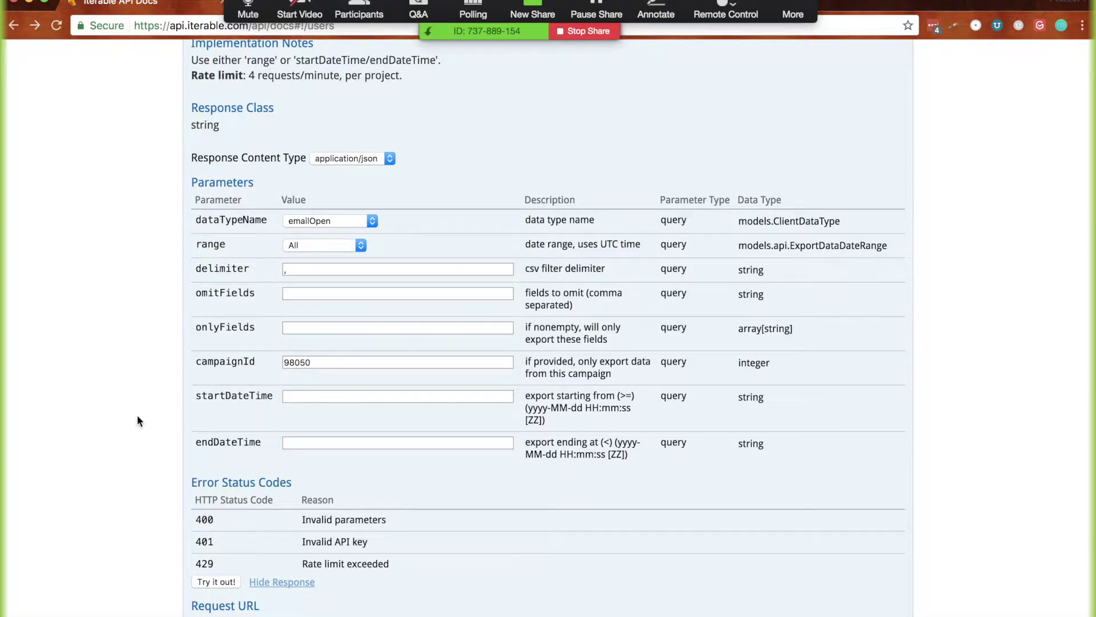
pyautogui.scroll(-3, 137, 420)
# Rerun the emailOpen export and inspect the CSV campaign id, email and ip columns
pyautogui.click(214, 478)
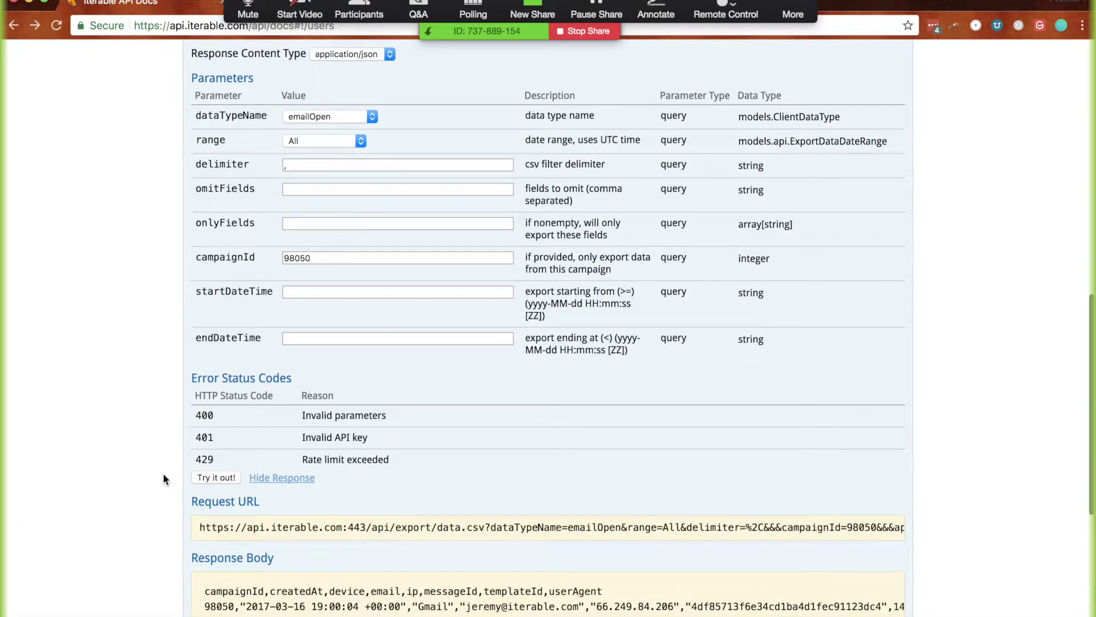
pyautogui.scroll(-3, 163, 478)
pyautogui.doubleClick(218, 430)
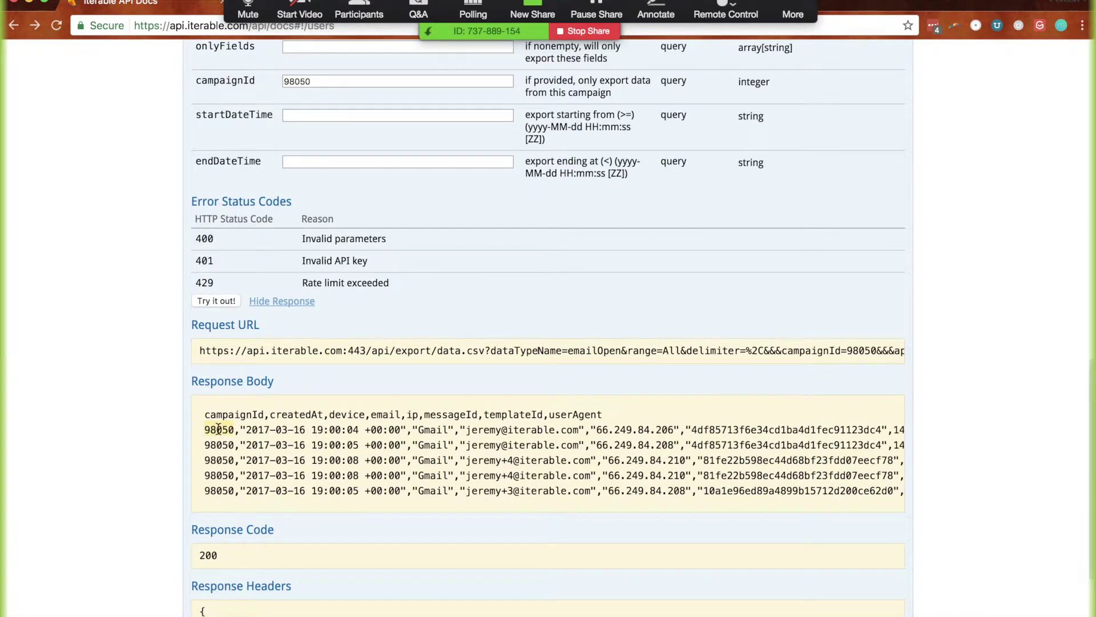
pyautogui.moveTo(462, 430); pyautogui.dragTo(613, 474)
pyautogui.click(451, 456)
pyautogui.click(614, 474)
pyautogui.moveTo(596, 429); pyautogui.dragTo(680, 430)
pyautogui.click(412, 412)
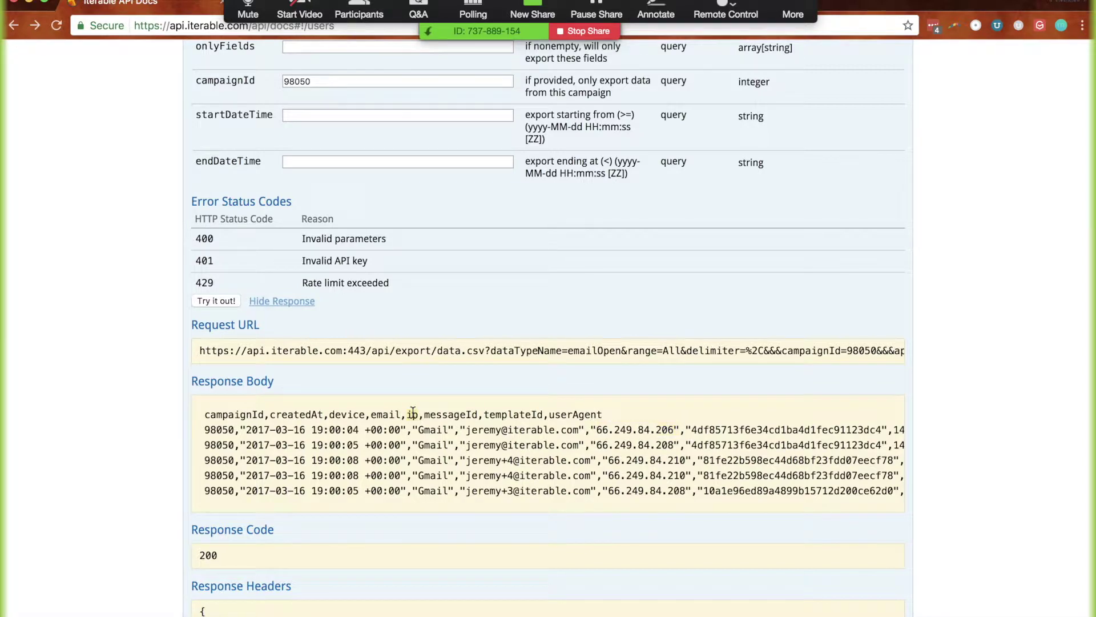
pyautogui.hscroll(5, 500, 425)
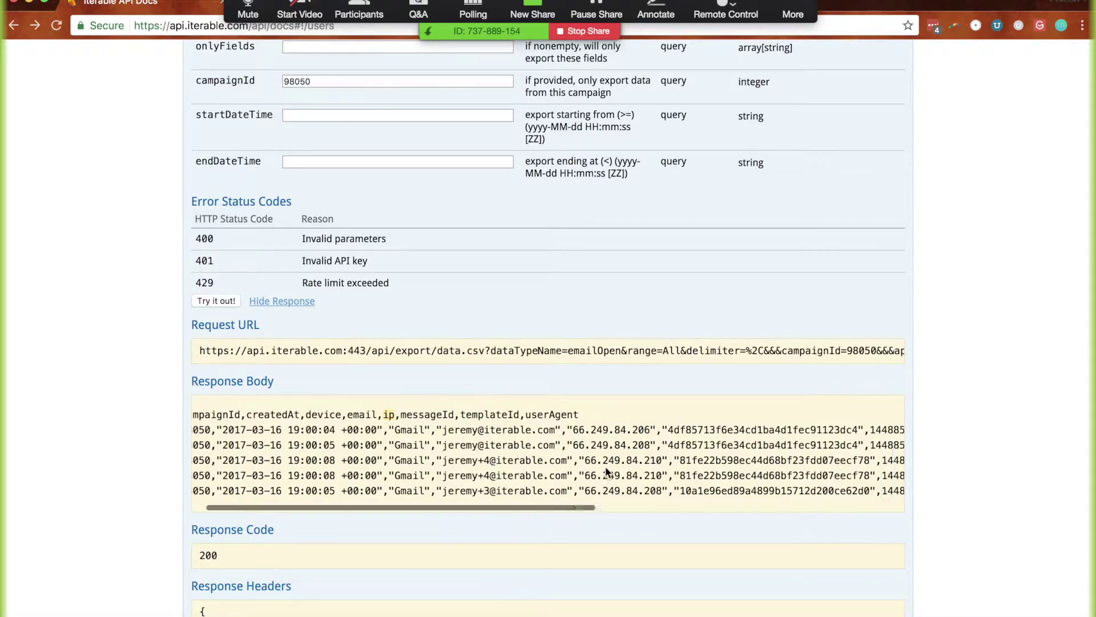
pyautogui.hscroll(5, 610, 445)
pyautogui.hscroll(-10, 610, 444)
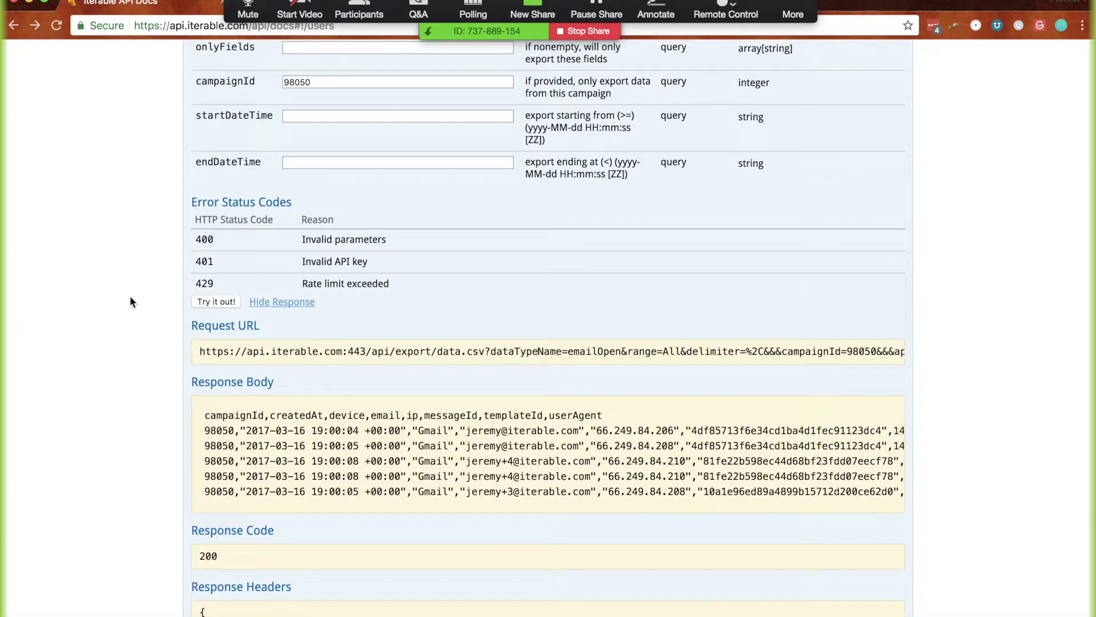
pyautogui.scroll(5, 129, 296)
pyautogui.scroll(-2, 122, 410)
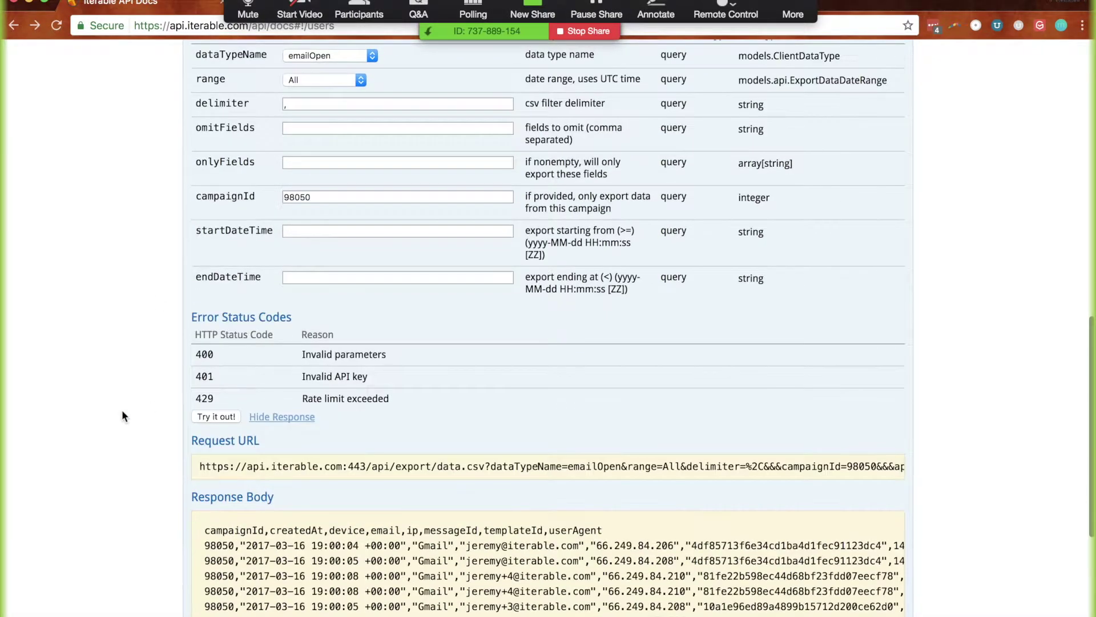
# Clear the 98050 campaignId value and copy the start date from the Sublime Text notes
pyautogui.doubleClick(297, 196)
pyautogui.press('BackSpace')
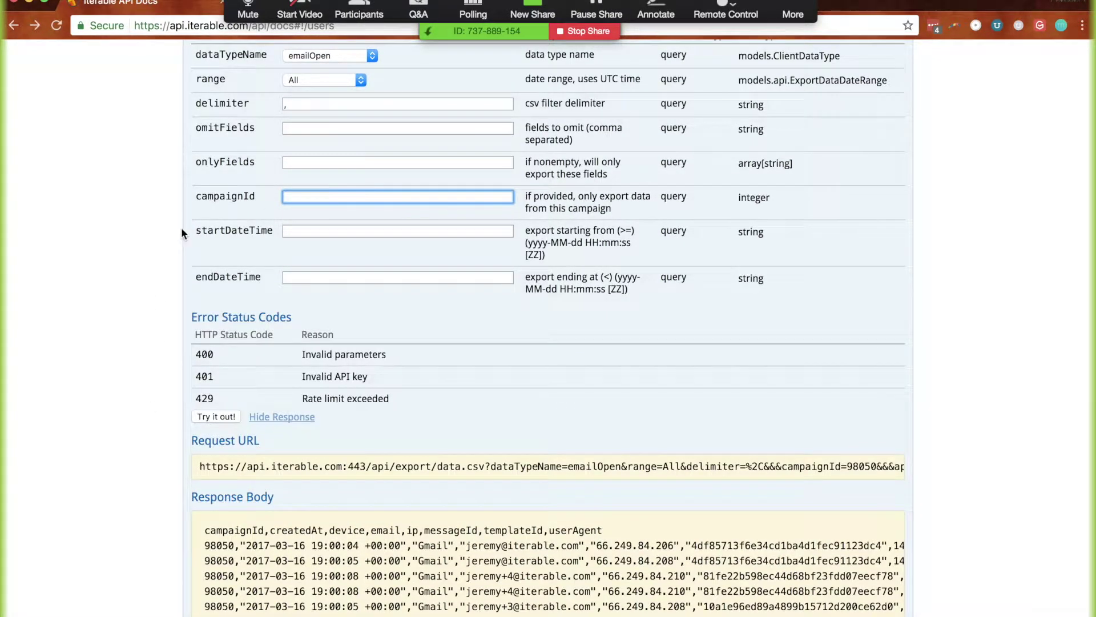
pyautogui.press('super+Tab')
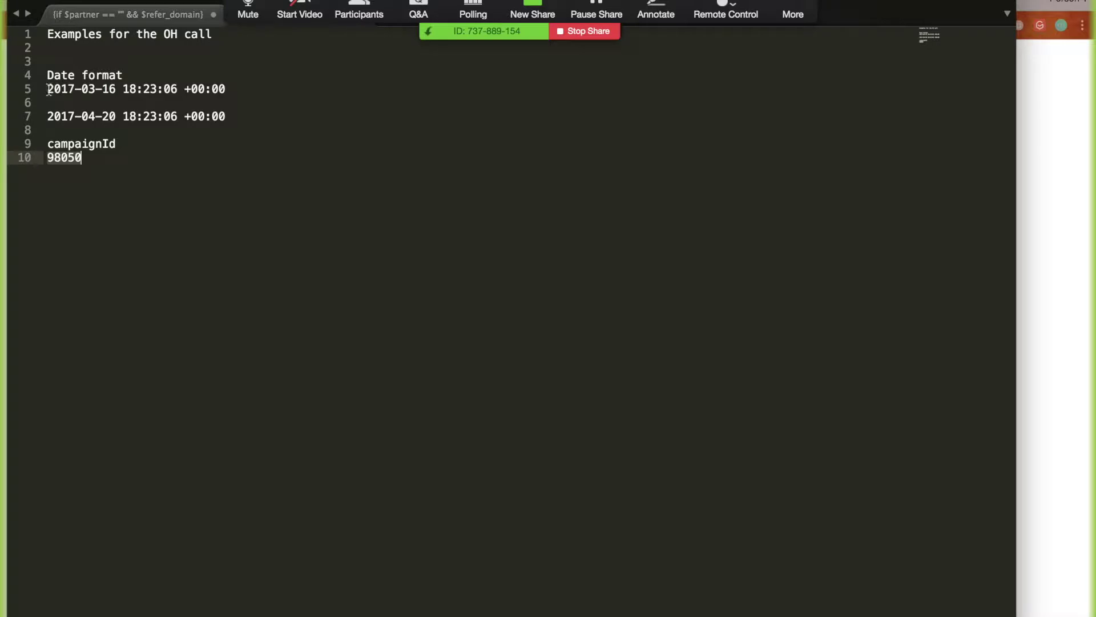
pyautogui.moveTo(50, 91); pyautogui.dragTo(277, 88)
pyautogui.press('super+c')
pyautogui.press('super+Tab')
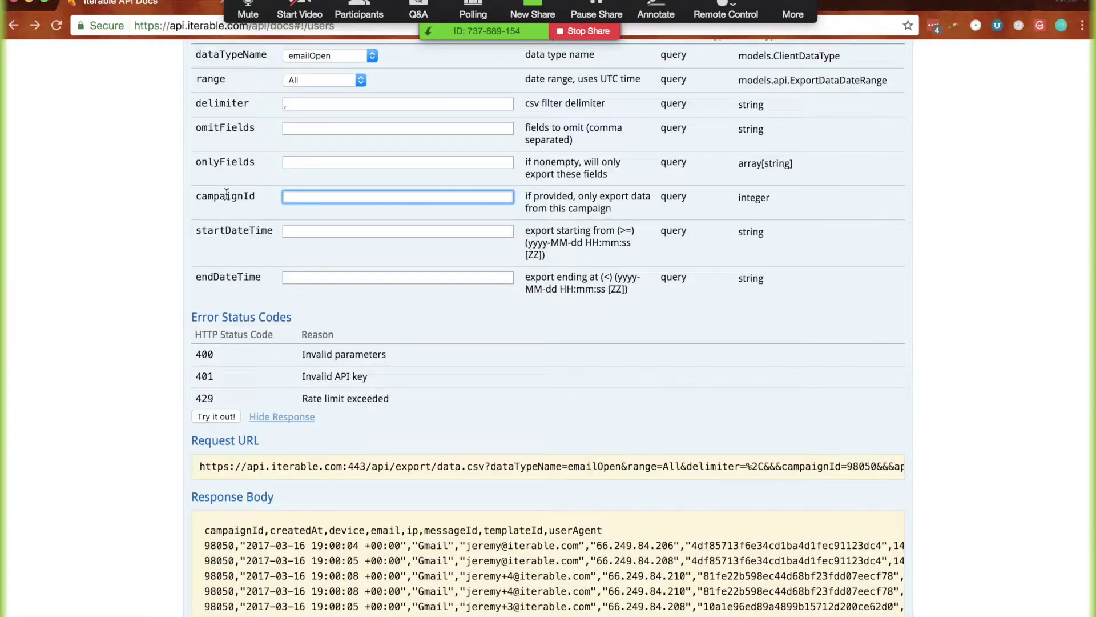
# Paste the start date into startDateTime and review its year, month, day, hour and offset
pyautogui.scroll(1, 227, 194)
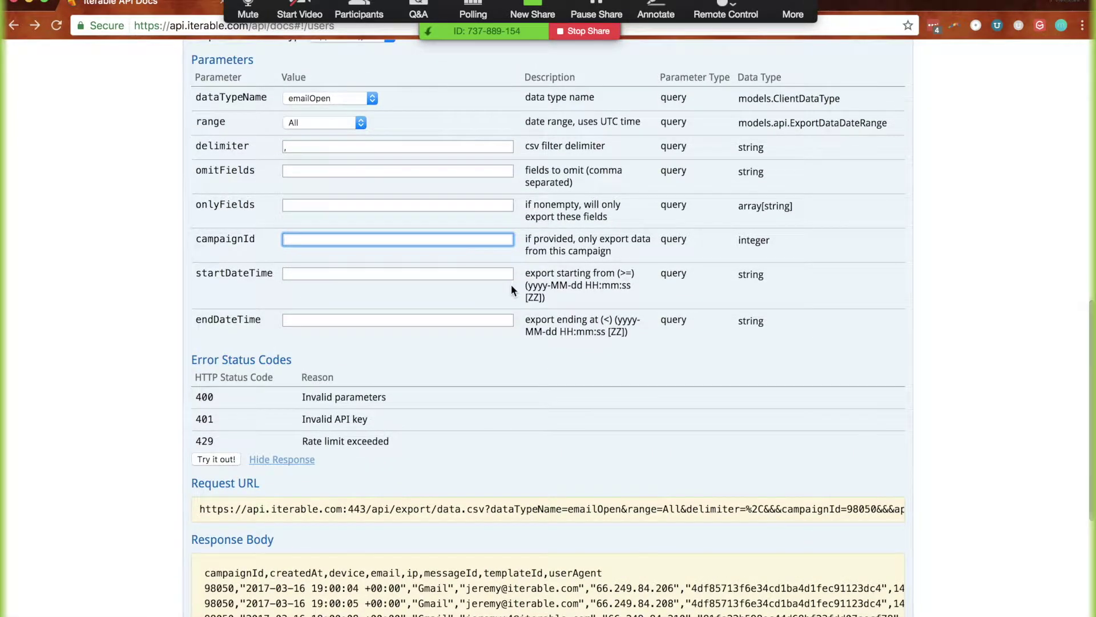
pyautogui.press('super+equal')
pyautogui.click(406, 270)
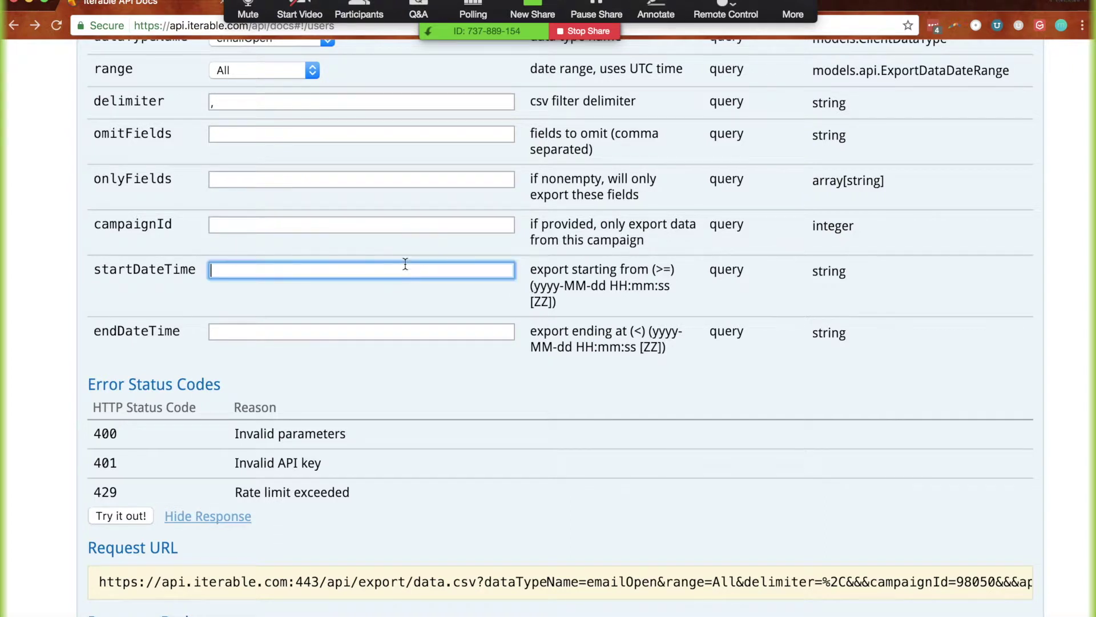
pyautogui.press('super+v')
pyautogui.doubleClick(217, 269)
pyautogui.click(250, 270)
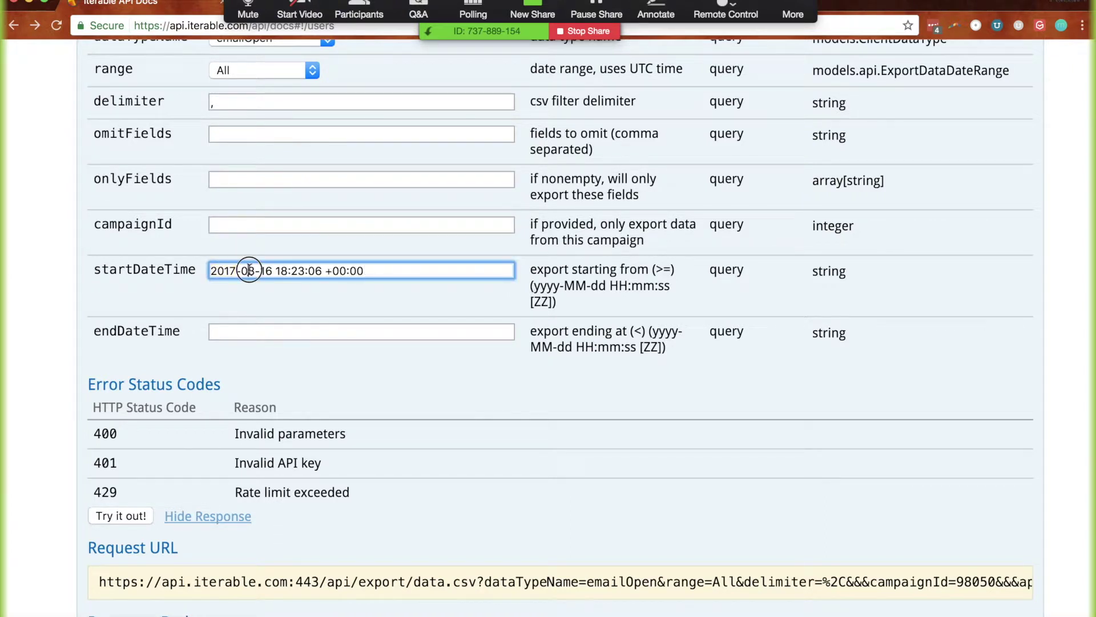
pyautogui.click(267, 270)
pyautogui.click(283, 270)
pyautogui.click(327, 272)
pyautogui.press('super+Tab')
pyautogui.moveTo(54, 119); pyautogui.dragTo(244, 111)
pyautogui.press('super+c')
pyautogui.press('super+Tab')
pyautogui.click(254, 332)
pyautogui.press('super+v')
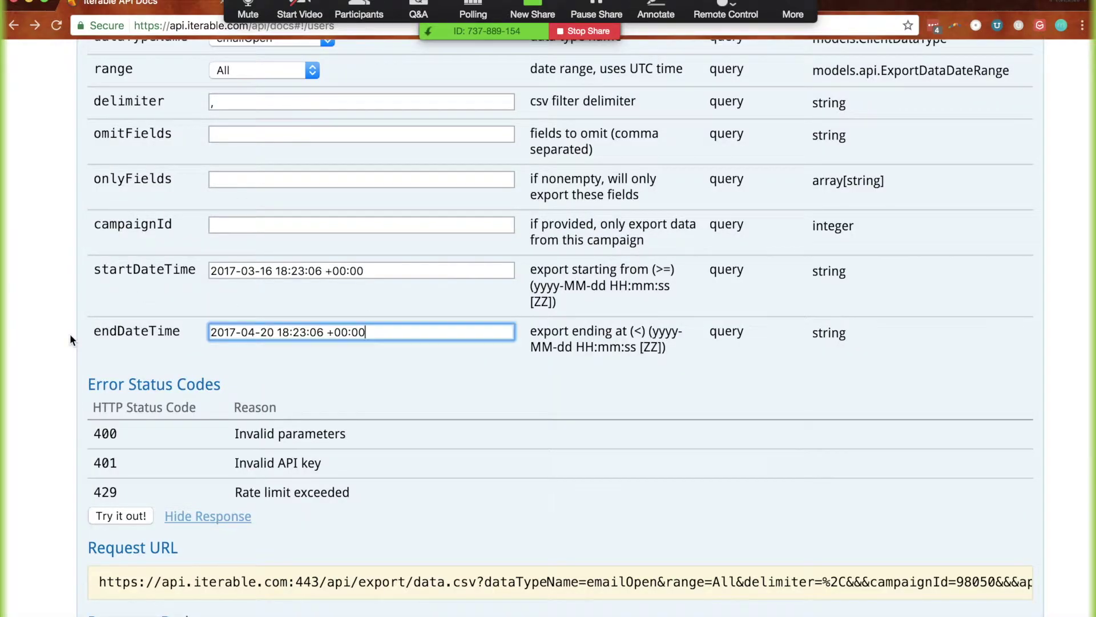
# Change the start time's minutes from 23 to 20 and run the date-range export
pyautogui.click(303, 269)
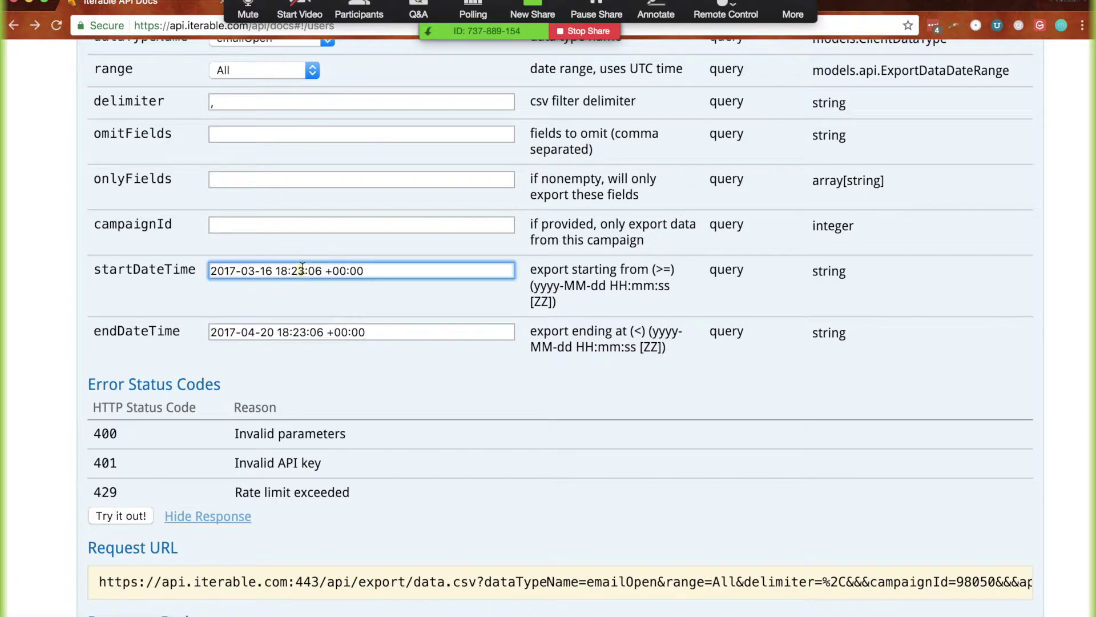
pyautogui.click(292, 301)
pyautogui.click(317, 265)
pyautogui.press('BackSpace')
pyautogui.write('0')
pyautogui.hscroll(-2, 276, 311)
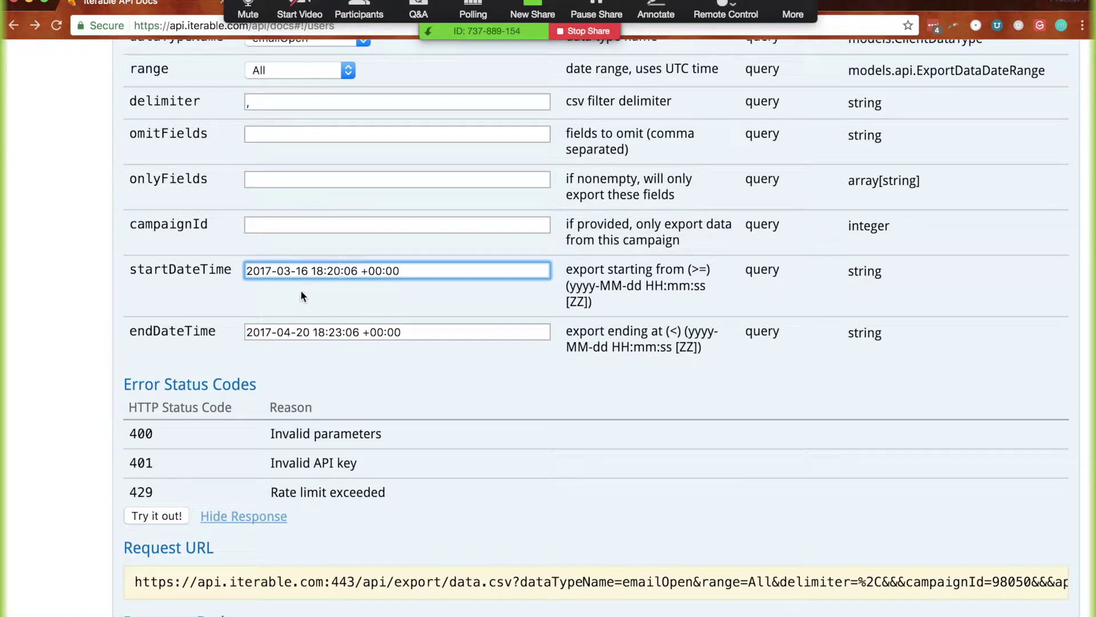
pyautogui.press('super+minus')
pyautogui.press('super+minus')
pyautogui.click(228, 461)
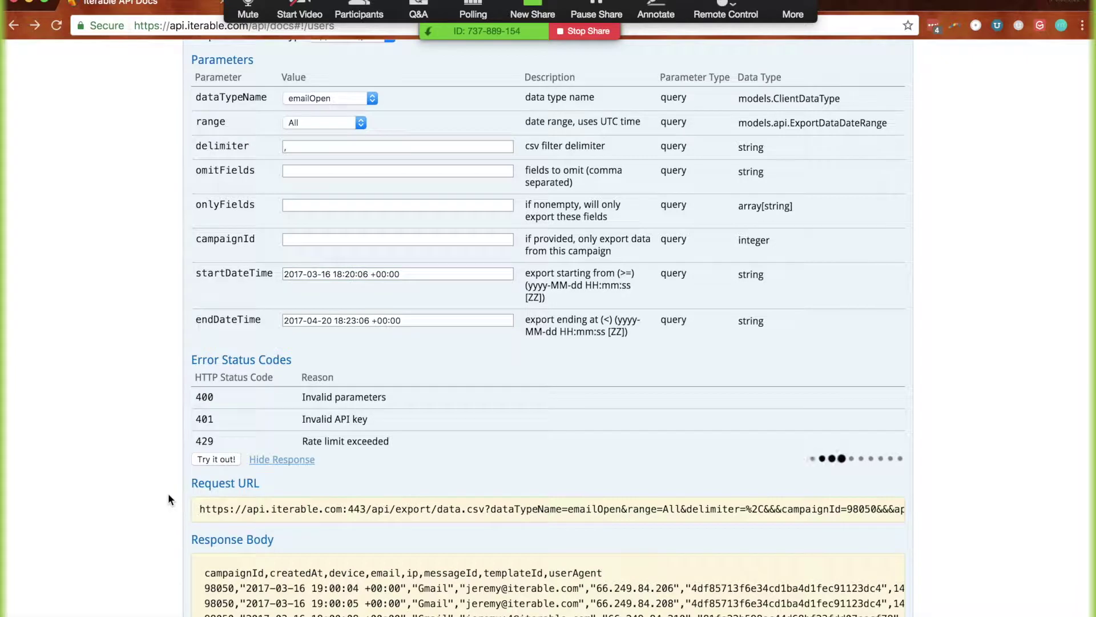
# Scroll the date-range results, confirm campaignId is empty, and pick out campaign 105919 in the last row
pyautogui.scroll(-3, 168, 492)
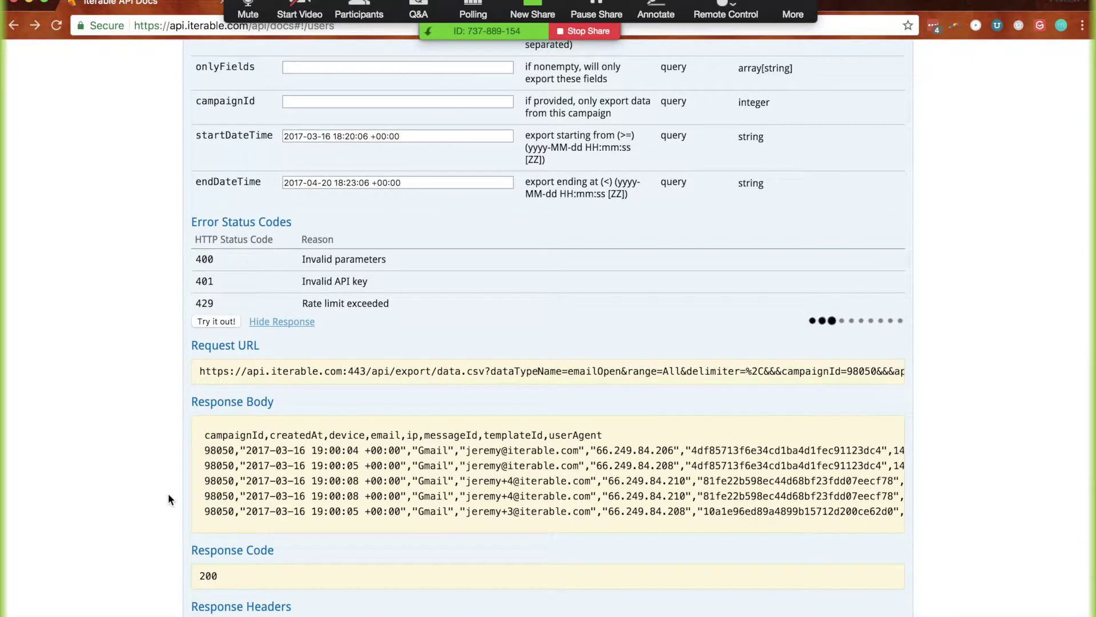
pyautogui.scroll(1, 168, 499)
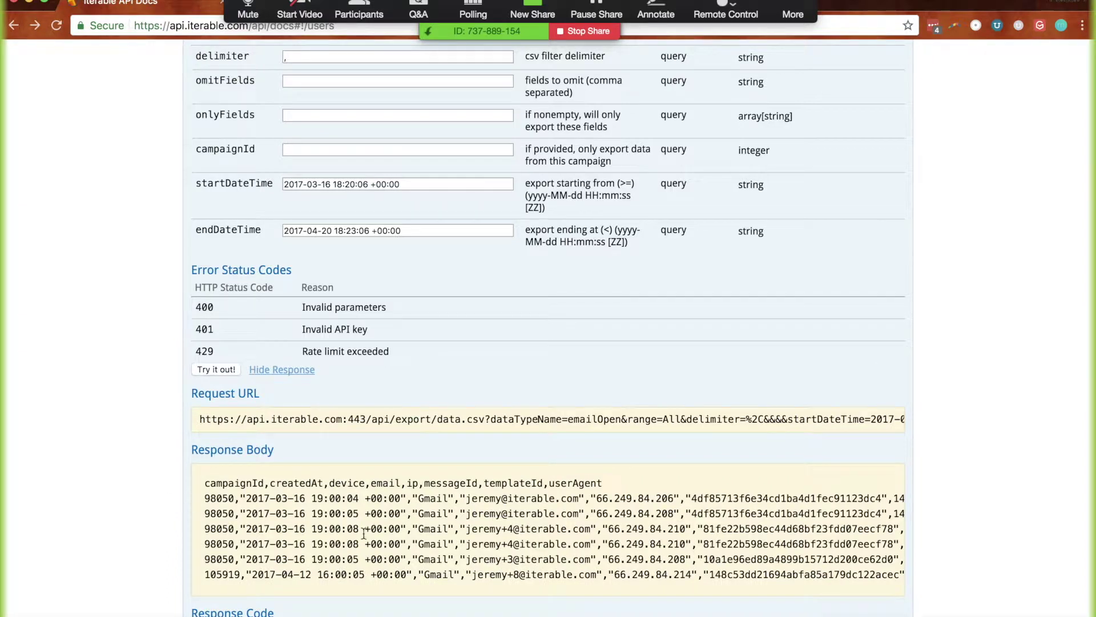
pyautogui.moveTo(244, 512); pyautogui.dragTo(541, 561)
pyautogui.hscroll(2, 541, 561)
pyautogui.hscroll(-2, 541, 561)
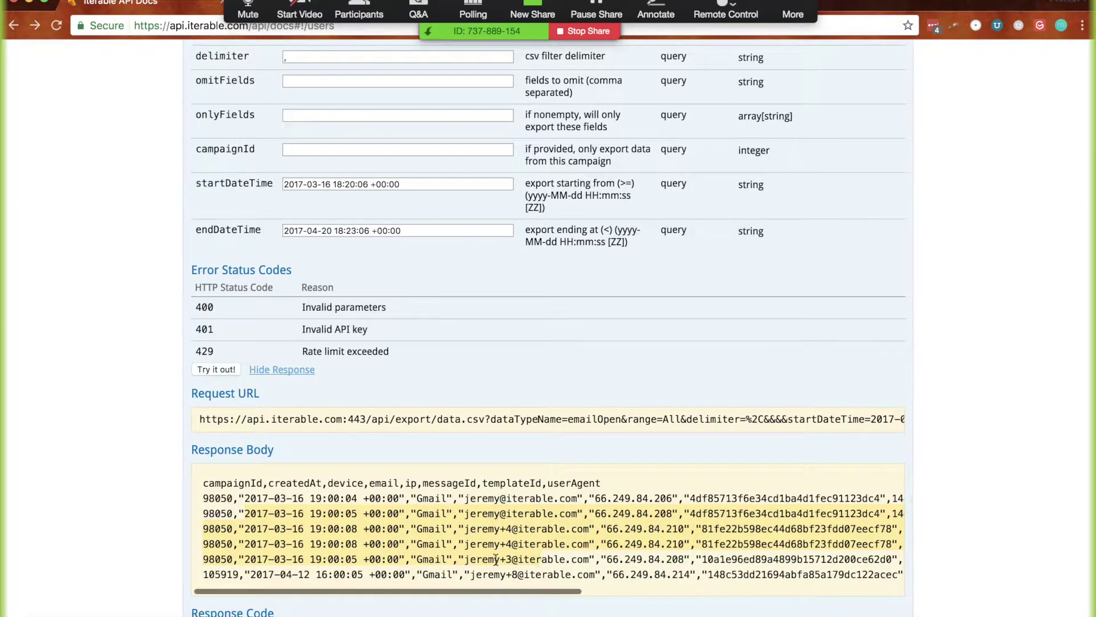
pyautogui.click(307, 148)
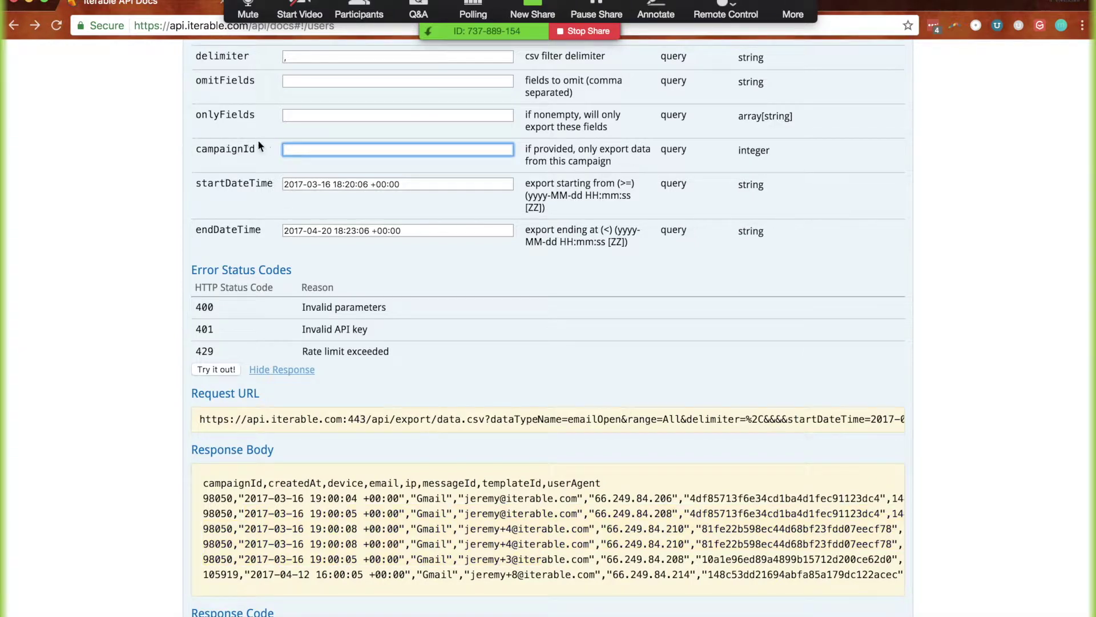
pyautogui.doubleClick(218, 574)
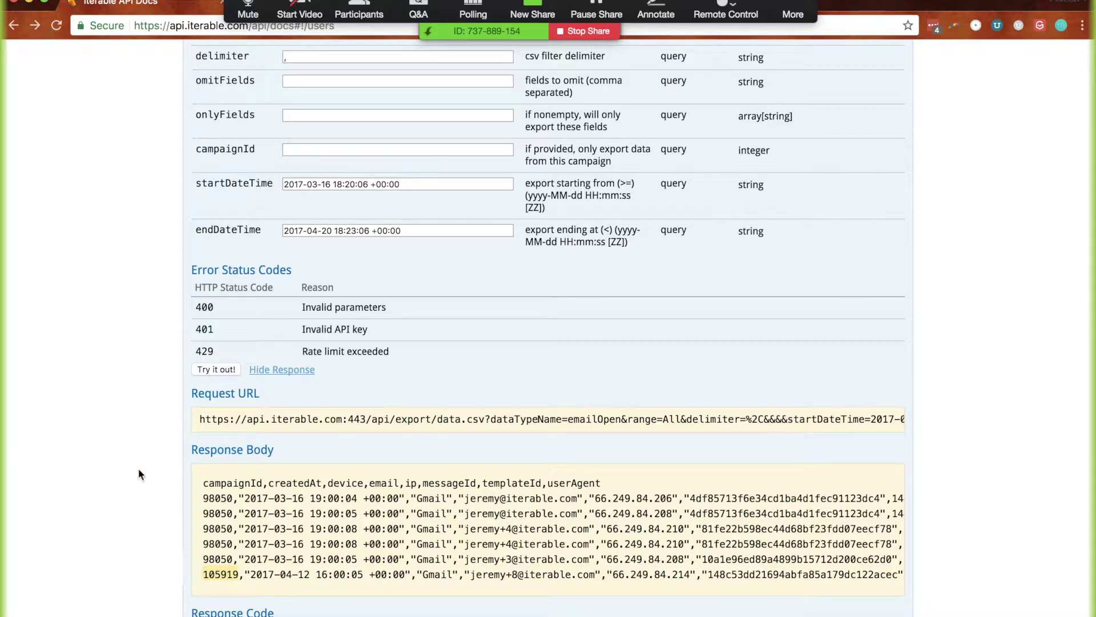
pyautogui.scroll(3, 139, 474)
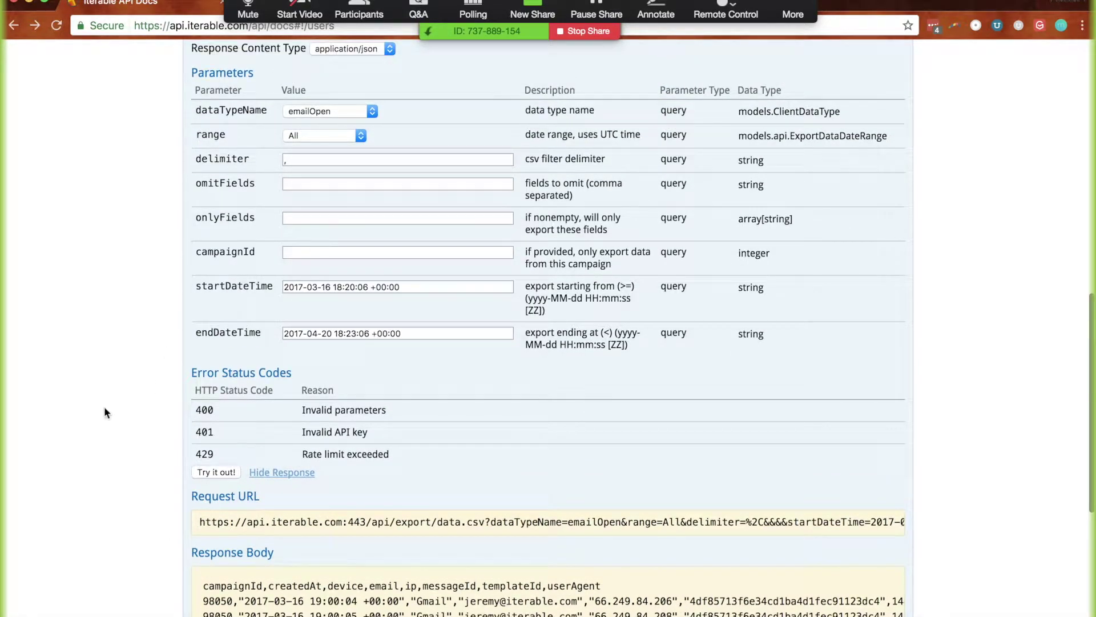
pyautogui.scroll(-3, 104, 406)
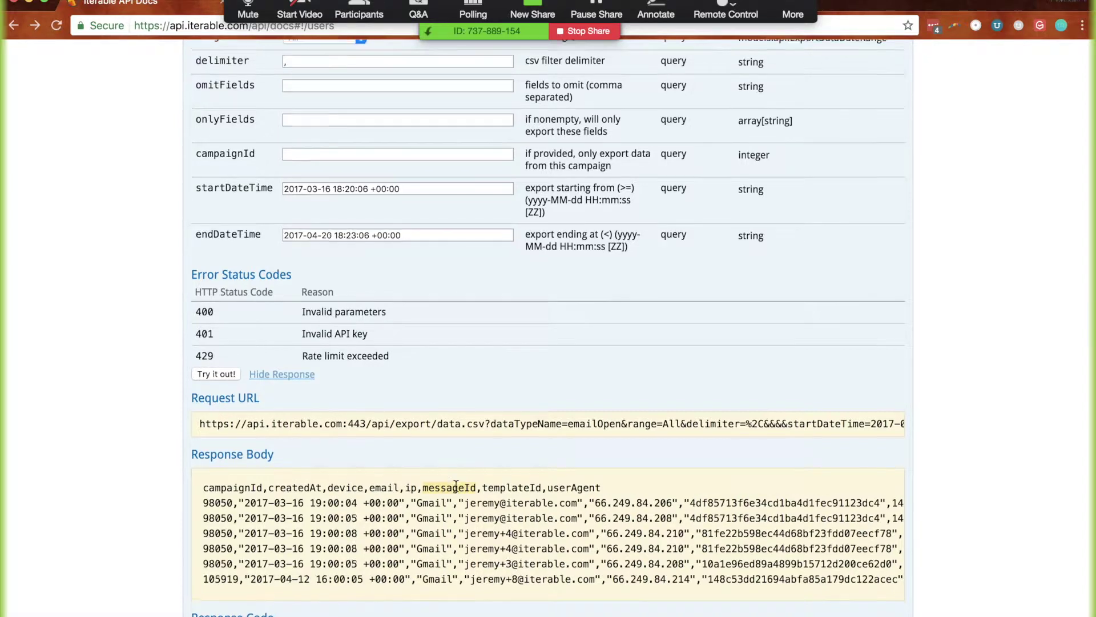
pyautogui.scroll(1, 456, 484)
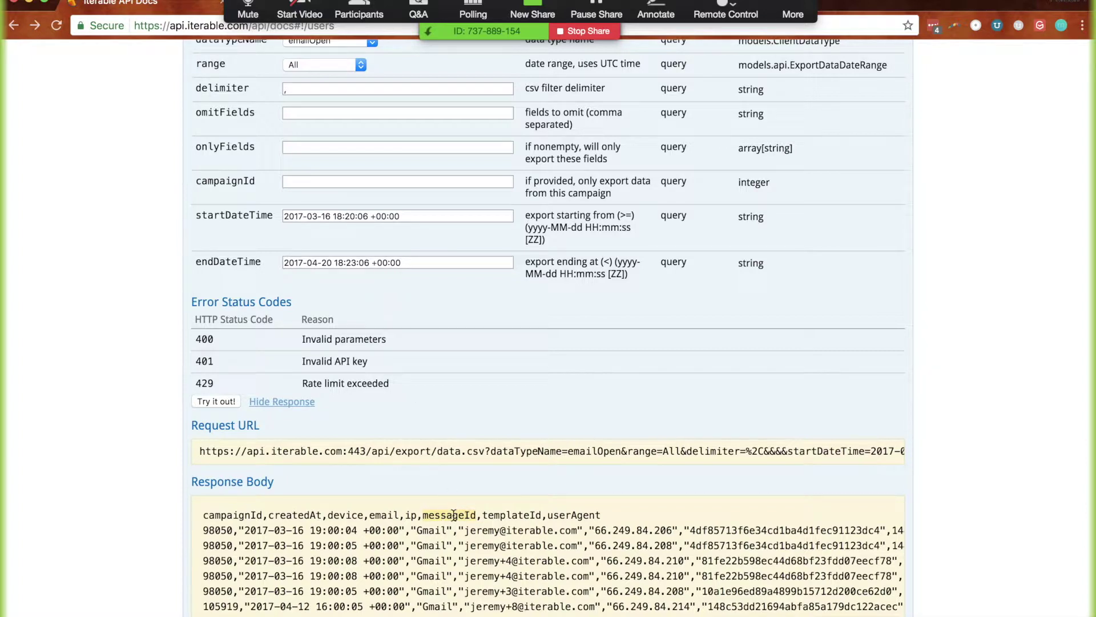
# Rerun the export with messageId in omitFields, then clear omitFields
pyautogui.click(297, 117)
pyautogui.write('messageId')
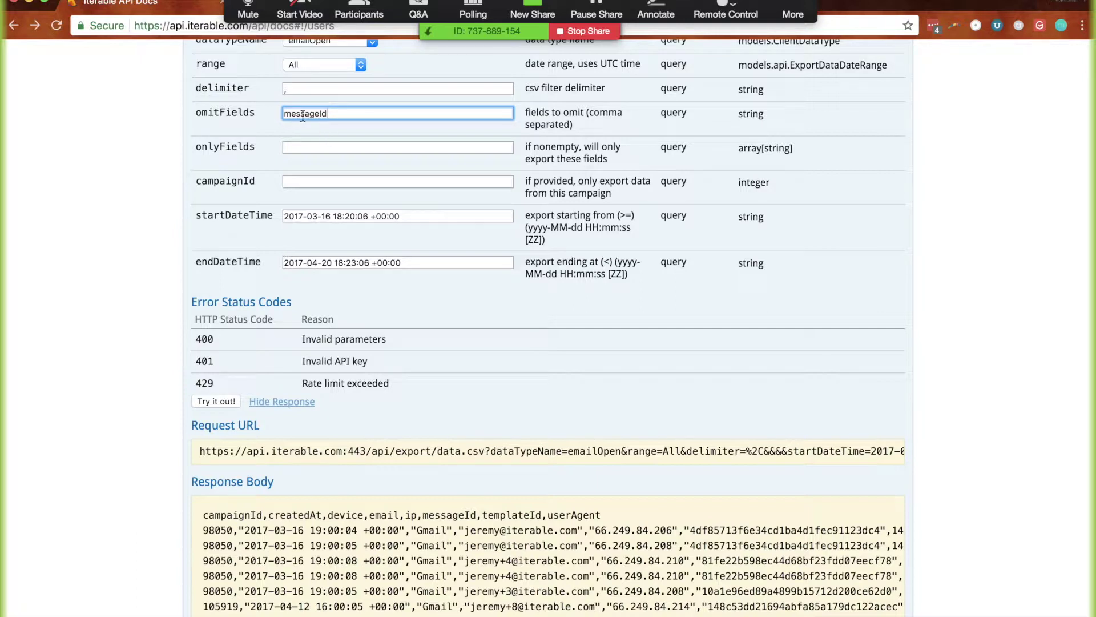
pyautogui.click(210, 400)
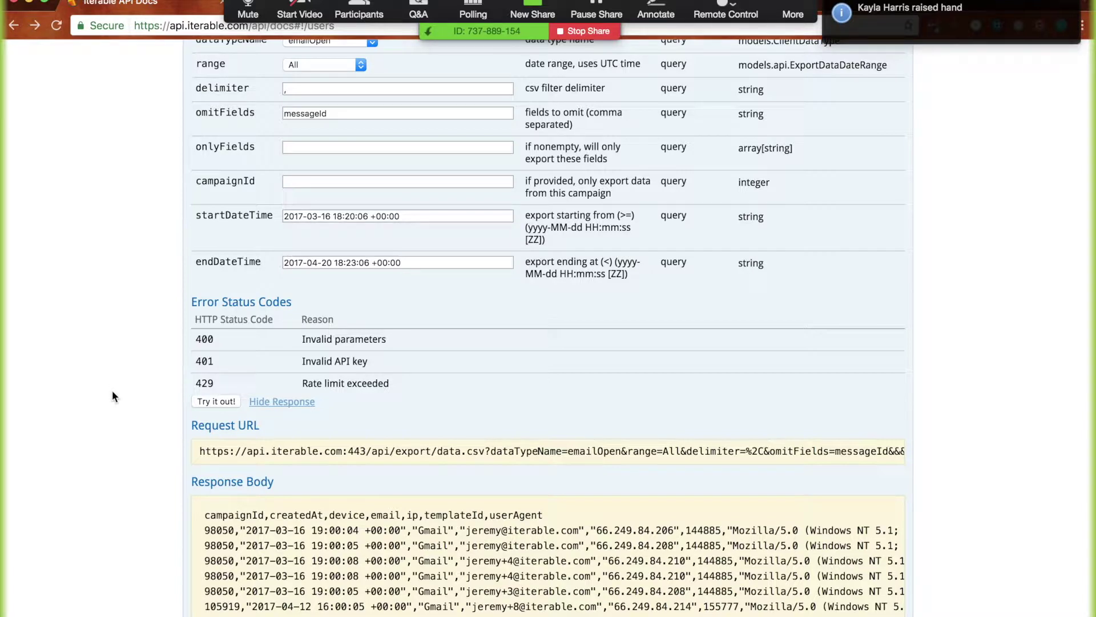
pyautogui.scroll(1, 116, 464)
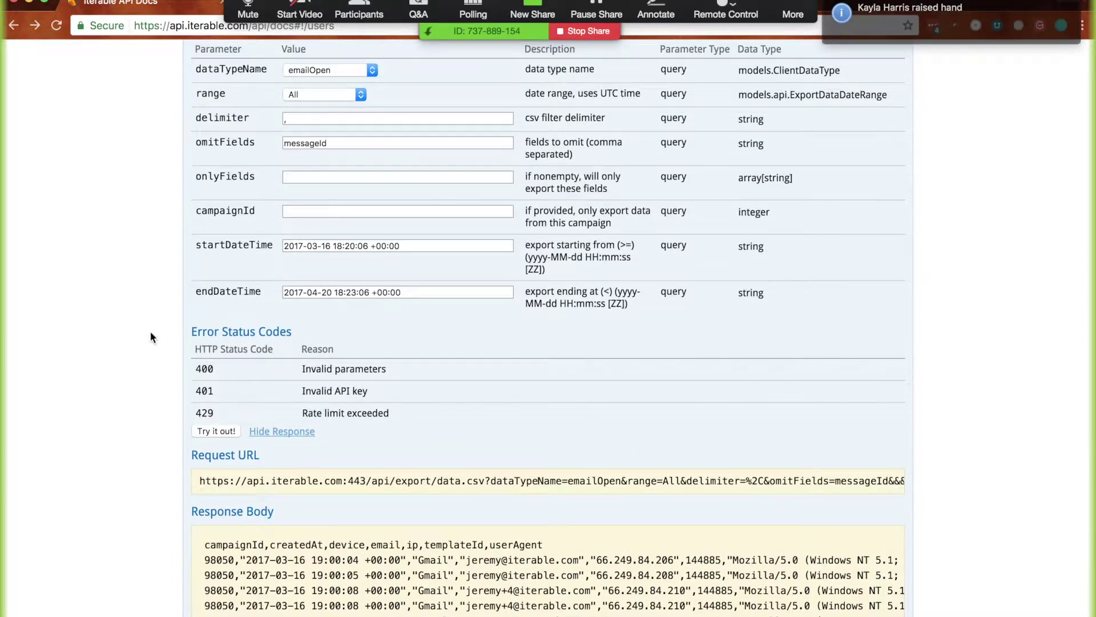
pyautogui.scroll(2, 163, 251)
pyautogui.doubleClick(309, 191)
pyautogui.press('BackSpace')
# Check Zoom's Participants list and answered Q&A questions, then close both windows
pyautogui.click(359, 10)
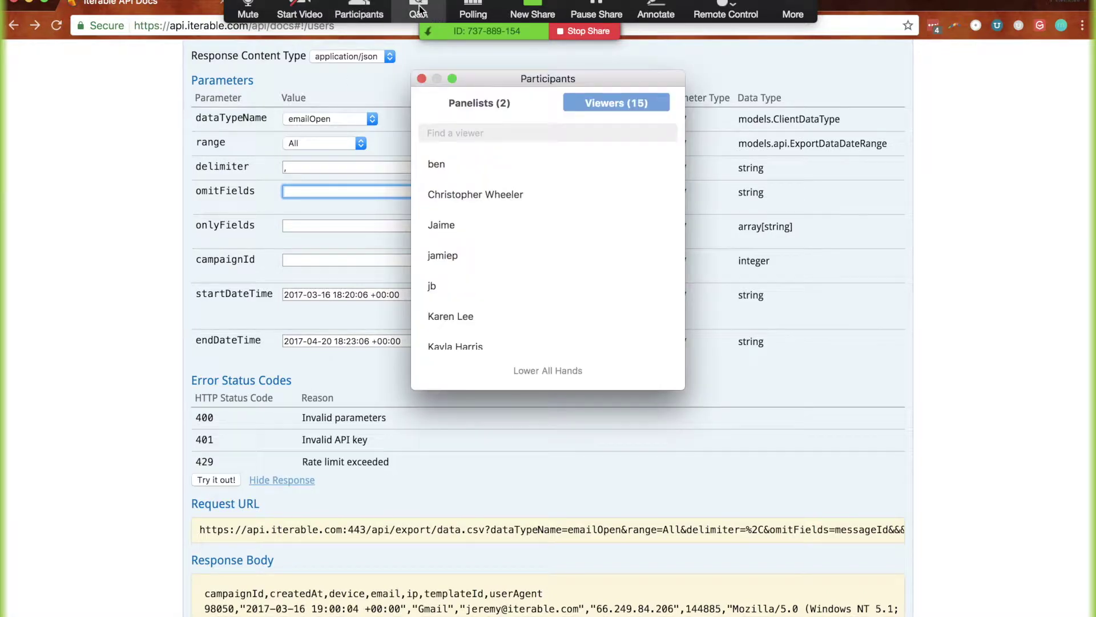
pyautogui.scroll(-10, 502, 237)
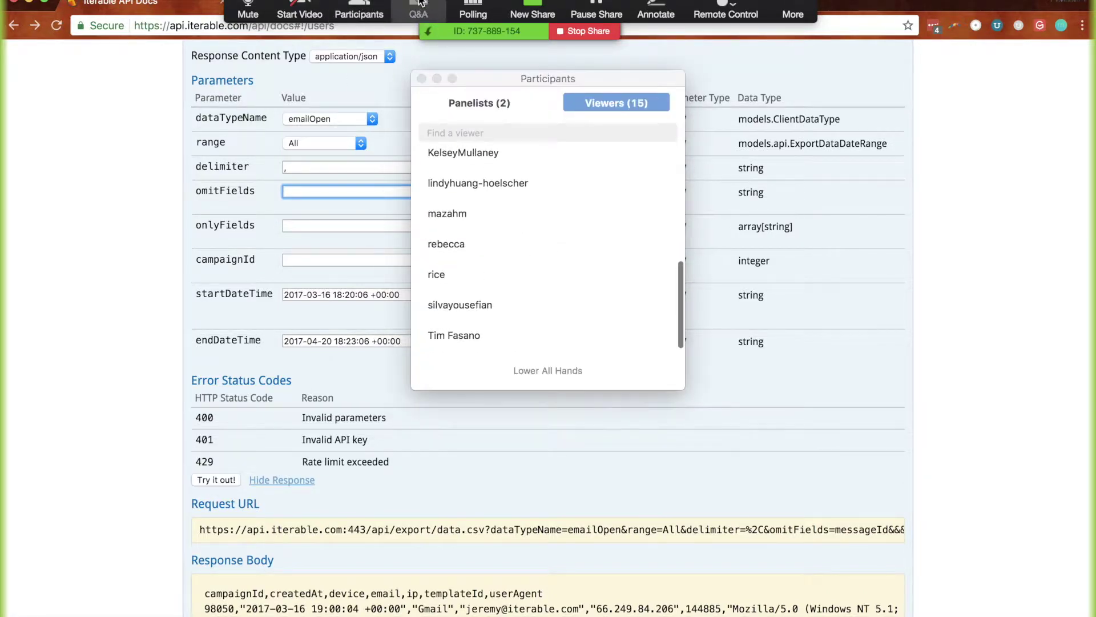
pyautogui.click(419, 10)
pyautogui.click(497, 96)
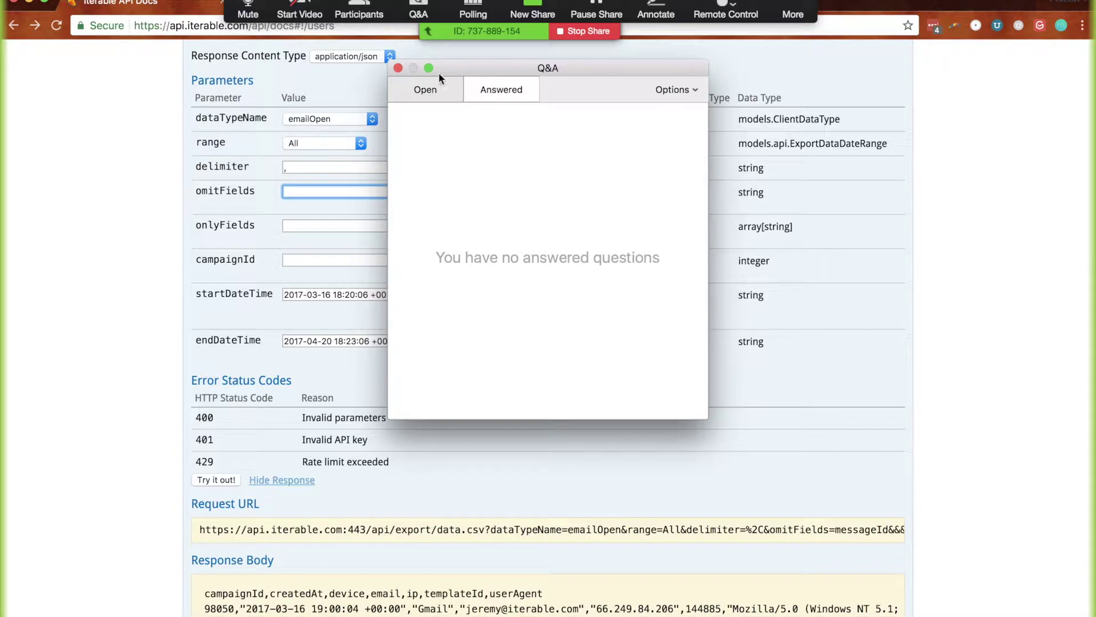
pyautogui.click(398, 69)
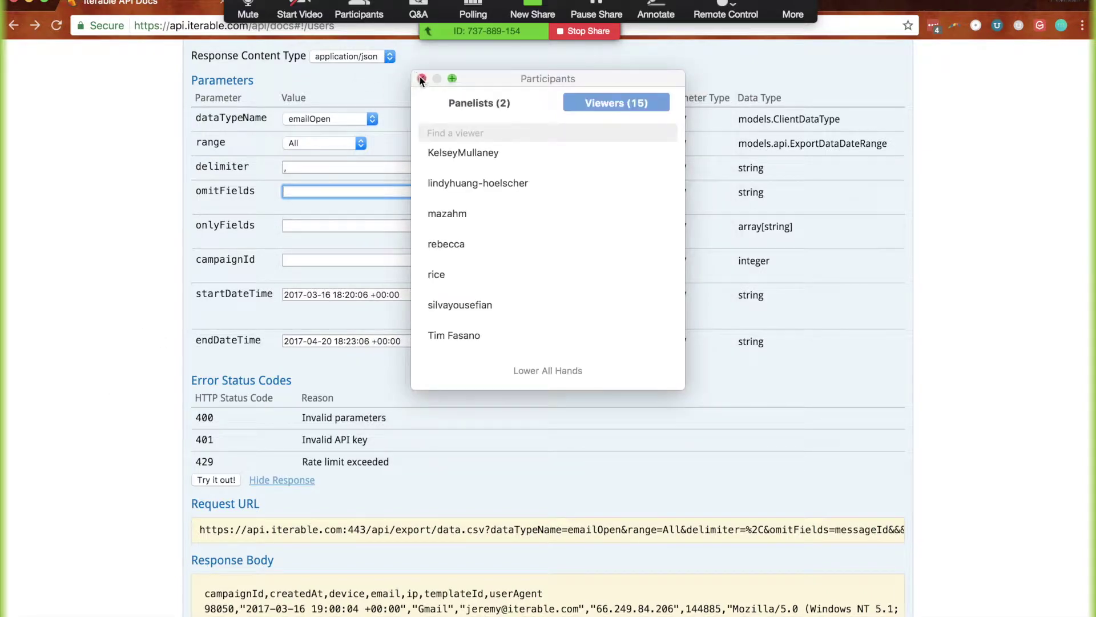
pyautogui.click(418, 73)
# Copy the emailOpen export Request URL and load it in a new tab to download the CSV
pyautogui.scroll(-5, 111, 322)
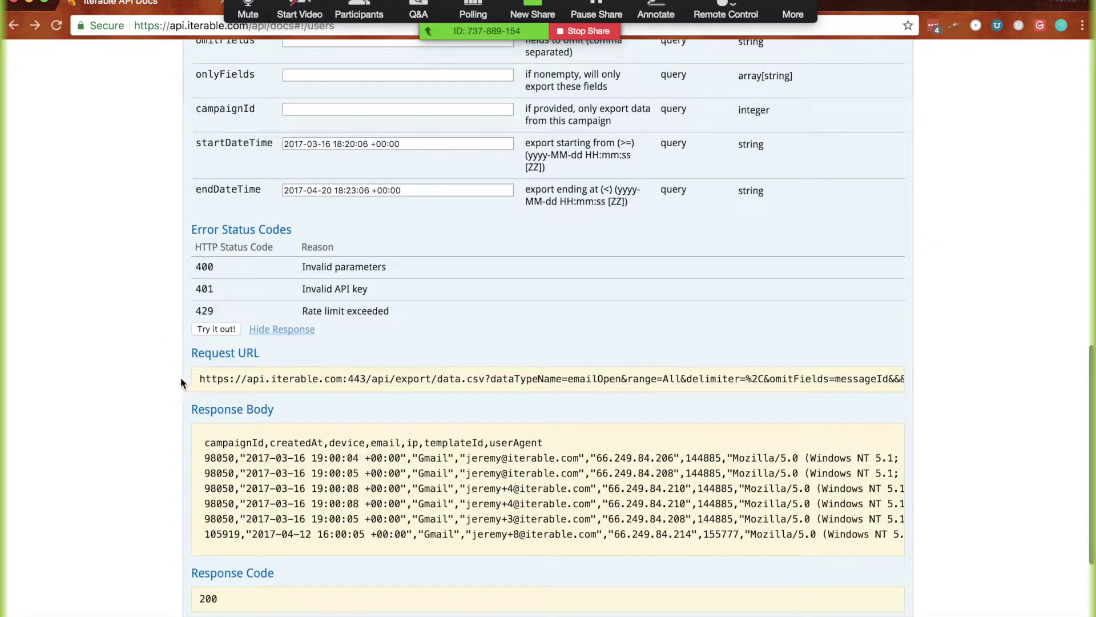
pyautogui.scroll(-2, 408, 457)
pyautogui.hscroll(2, 408, 457)
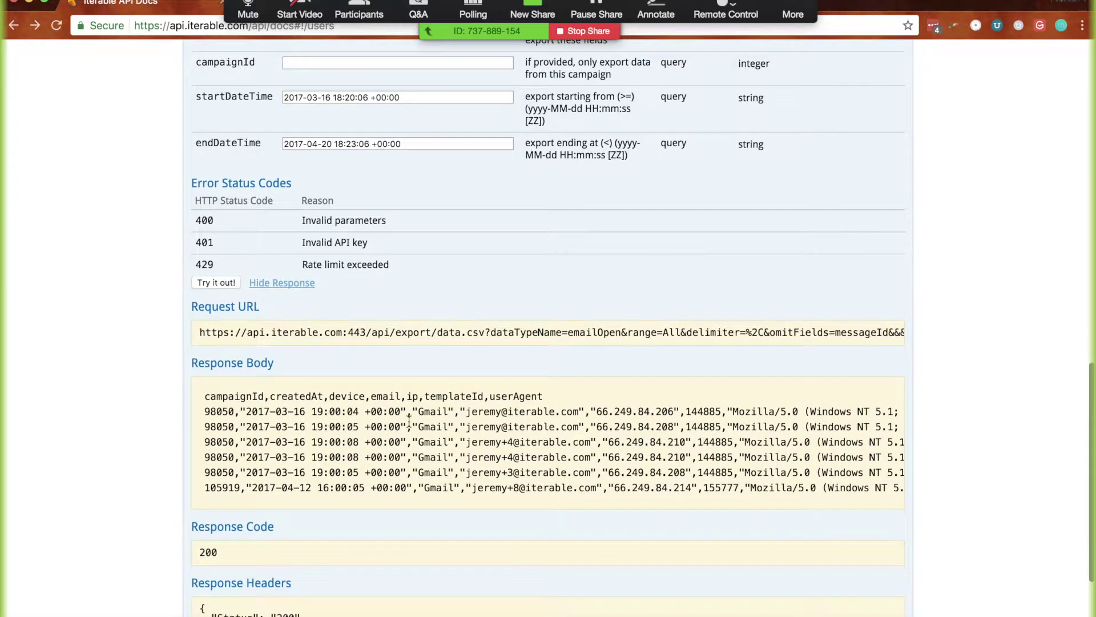
pyautogui.hscroll(4, 409, 420)
pyautogui.hscroll(-6, 409, 420)
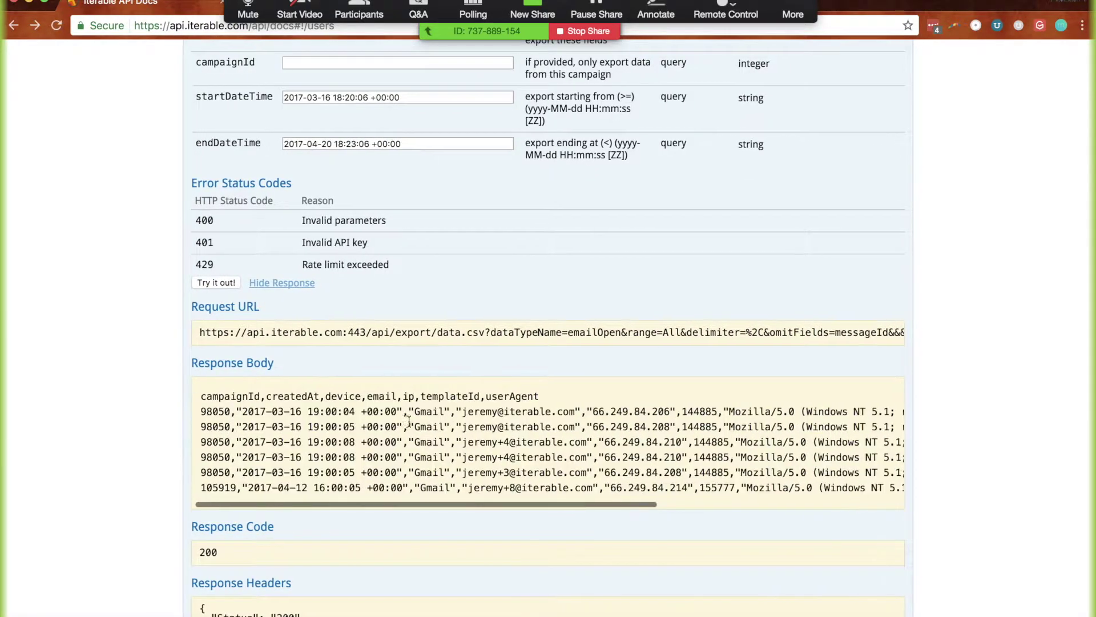
pyautogui.moveTo(200, 327)
pyautogui.mouseDown()
pyautogui.moveTo(271, 331)
pyautogui.moveTo(193, 329)
pyautogui.mouseUp()
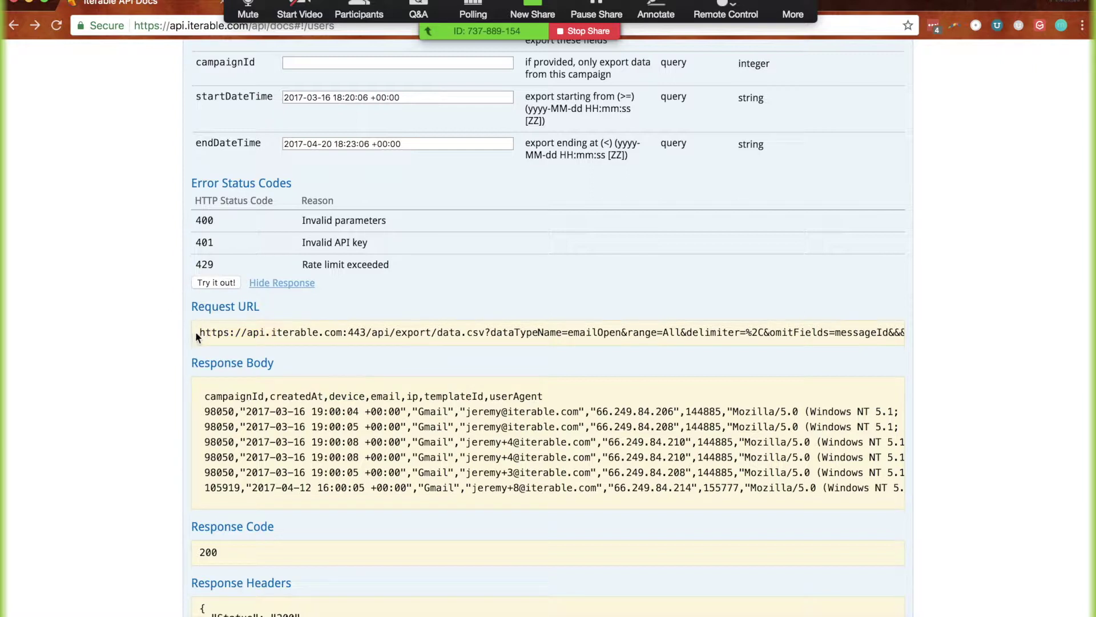
pyautogui.moveTo(199, 335); pyautogui.dragTo(320, 346)
pyautogui.tripleClick(586, 339)
pyautogui.hotkey('ctrl', 'c')
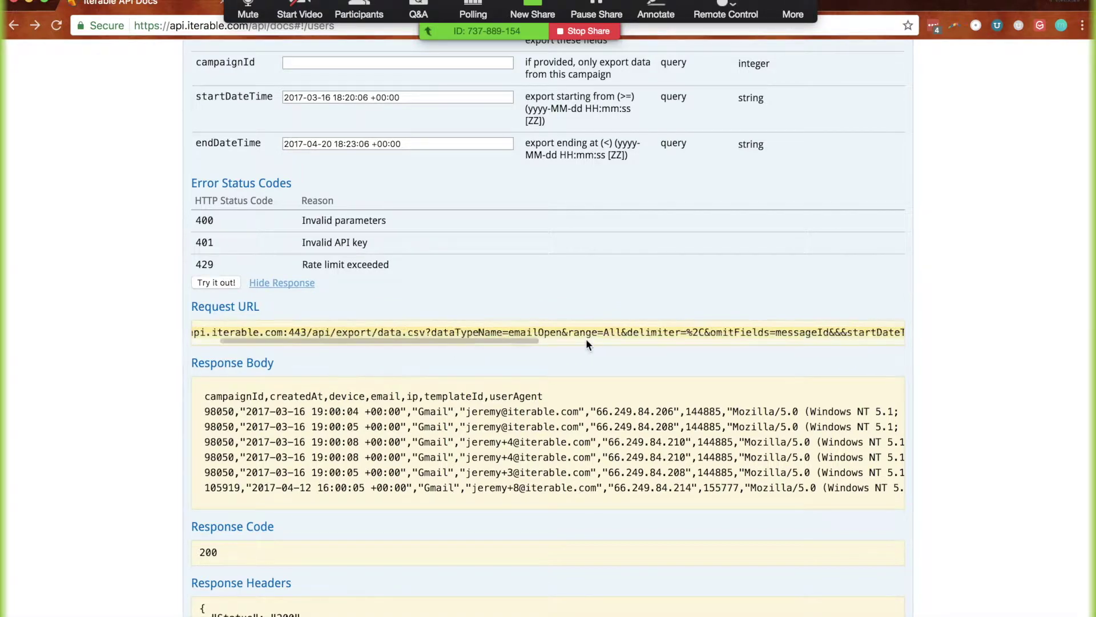
pyautogui.hotkey('ctrl', 't')
pyautogui.hotkey('ctrl', 'v')
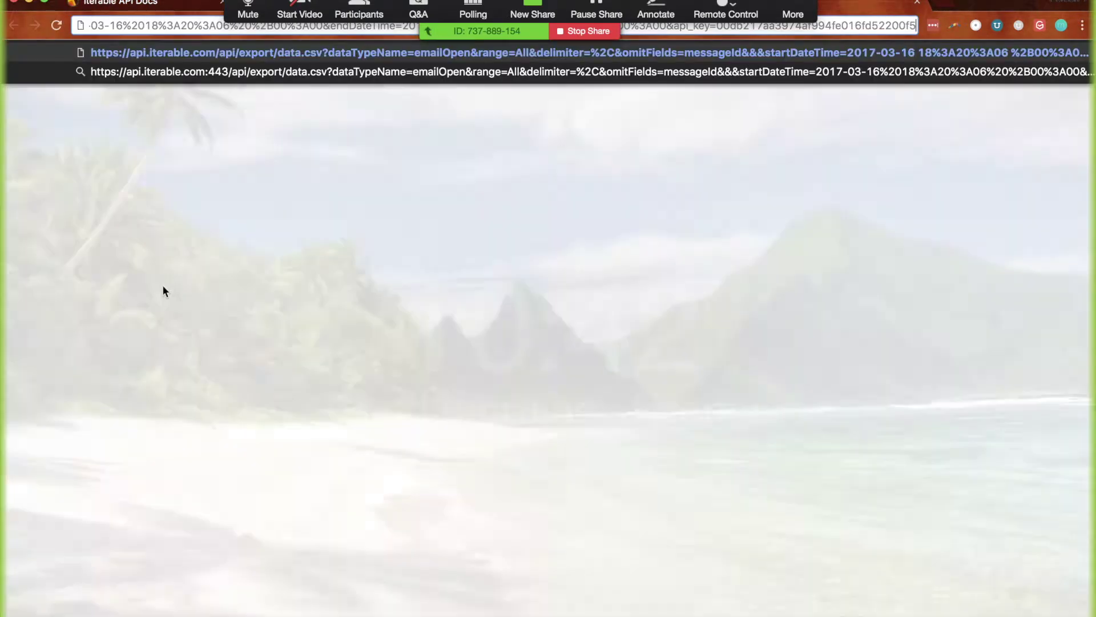
pyautogui.press('Return')
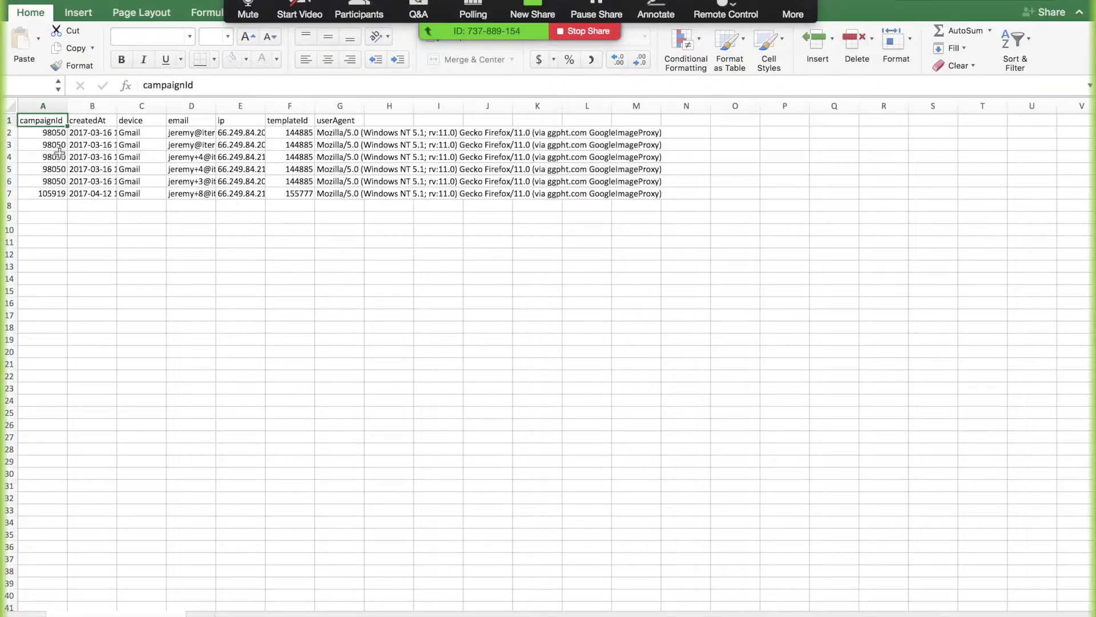
# Review the emailOpen CSV's rows A2:G7 in Excel, including userAgent, IP, createdAt and campaignId values
pyautogui.click(42, 135)
pyautogui.moveTo(42, 135); pyautogui.dragTo(339, 130)
pyautogui.click(339, 204)
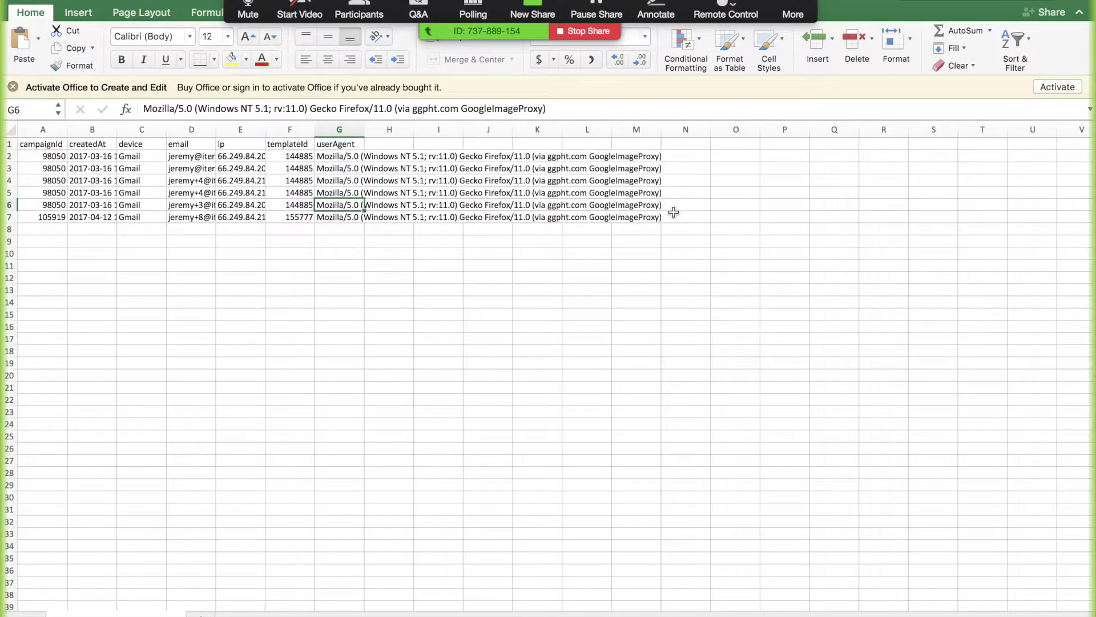
pyautogui.click(241, 193)
pyautogui.moveTo(30, 155); pyautogui.dragTo(344, 214)
pyautogui.click(346, 251)
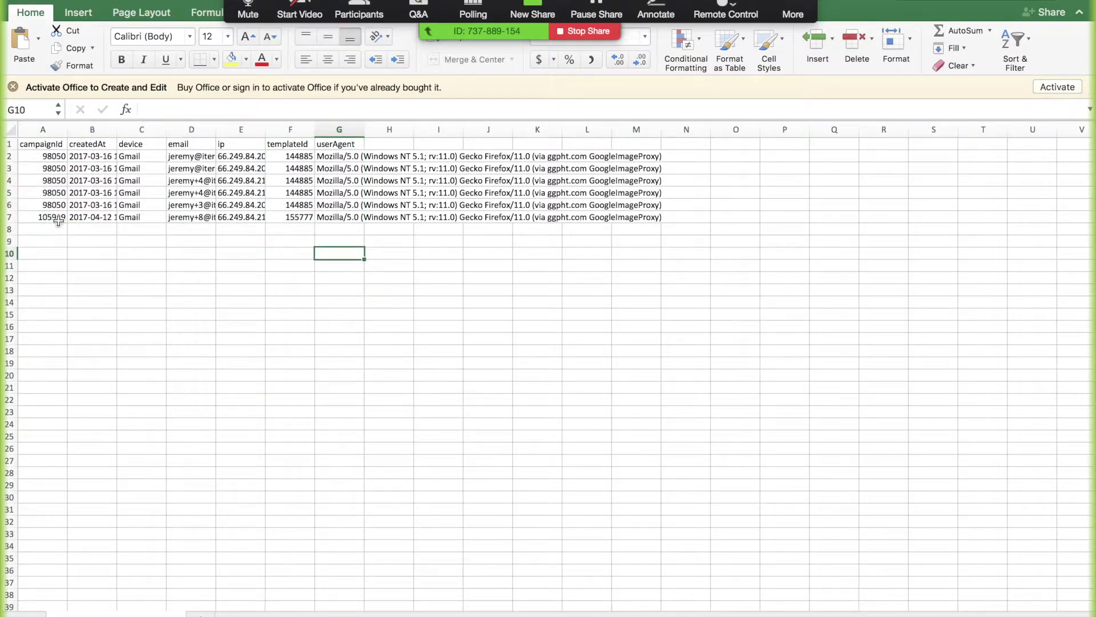
pyautogui.click(88, 130)
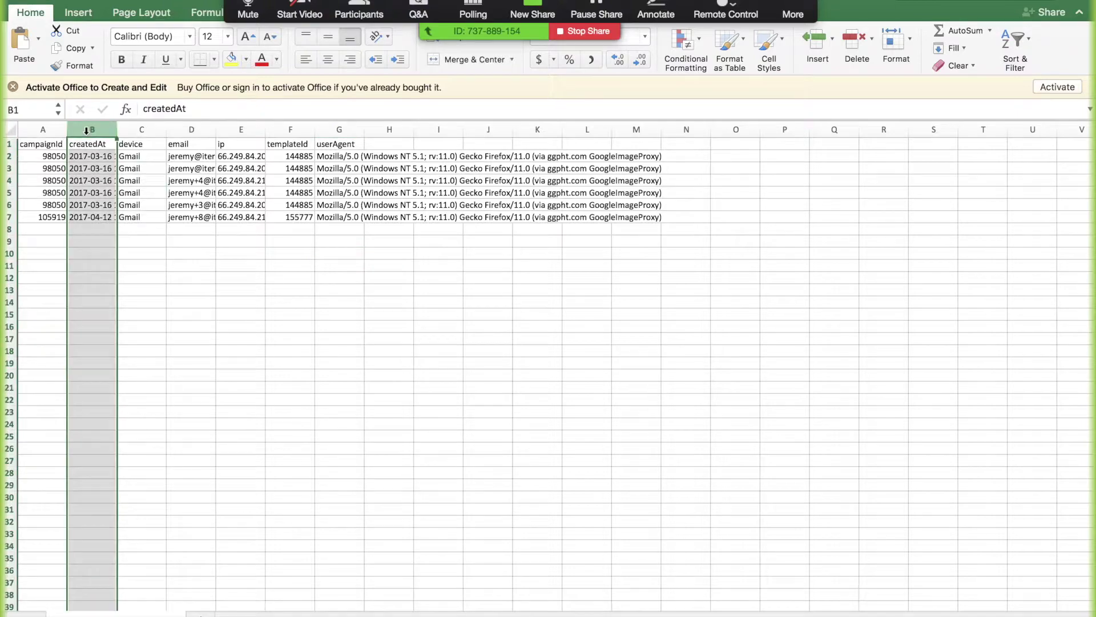
pyautogui.click(340, 174)
pyautogui.moveTo(43, 156); pyautogui.dragTo(46, 221)
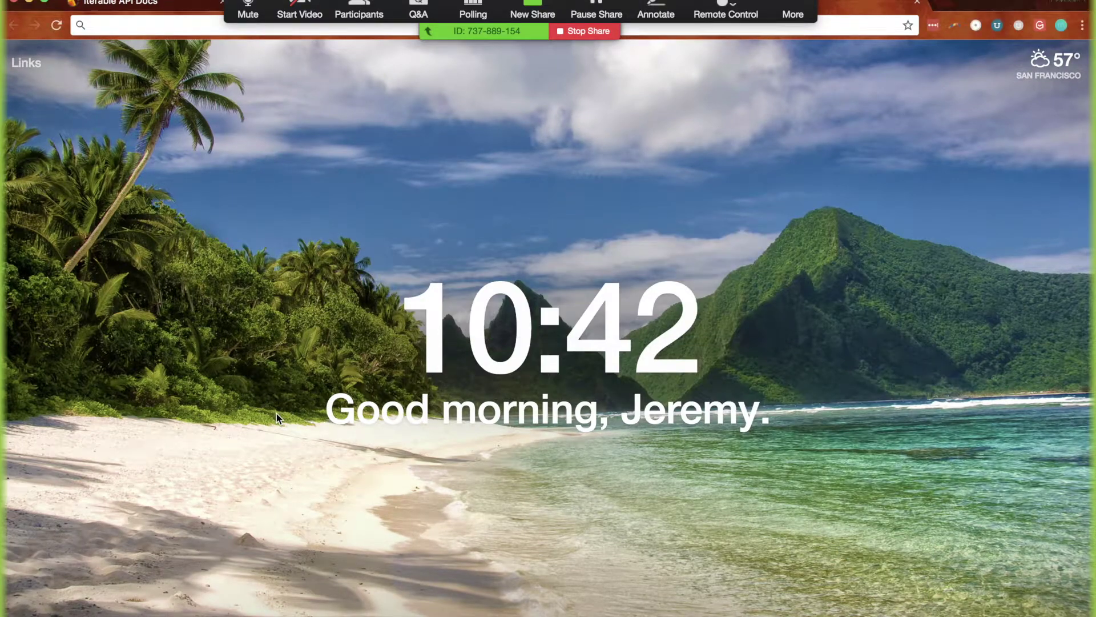
pyautogui.press('super+w')
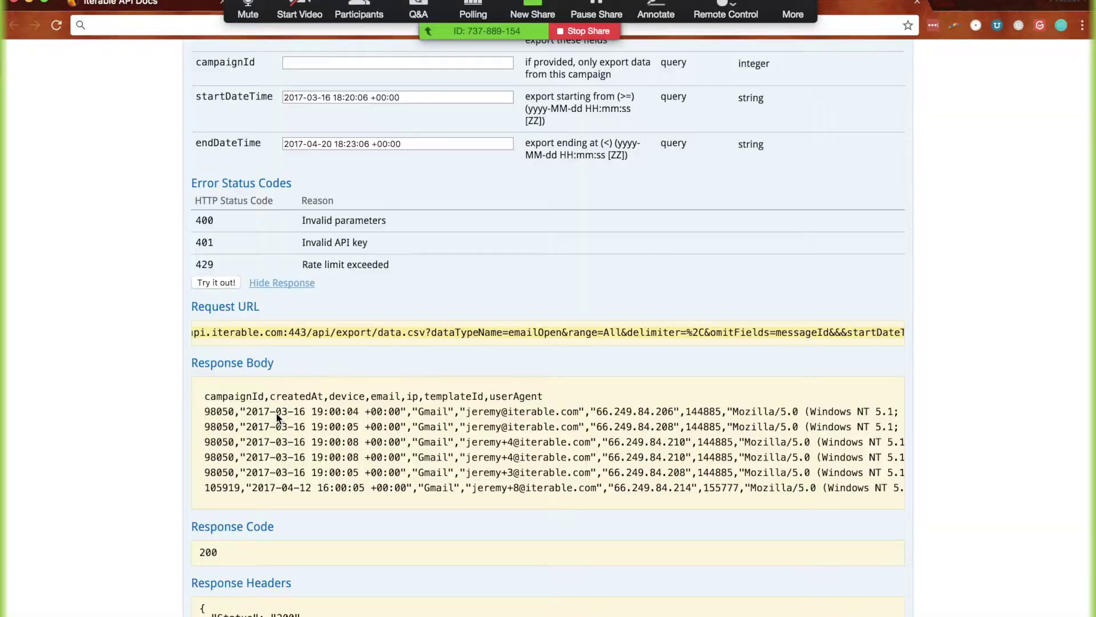
# Review the export's startDateTime and endDateTime parameters
pyautogui.hscroll(3, 387, 429)
pyautogui.hscroll(-5, 389, 428)
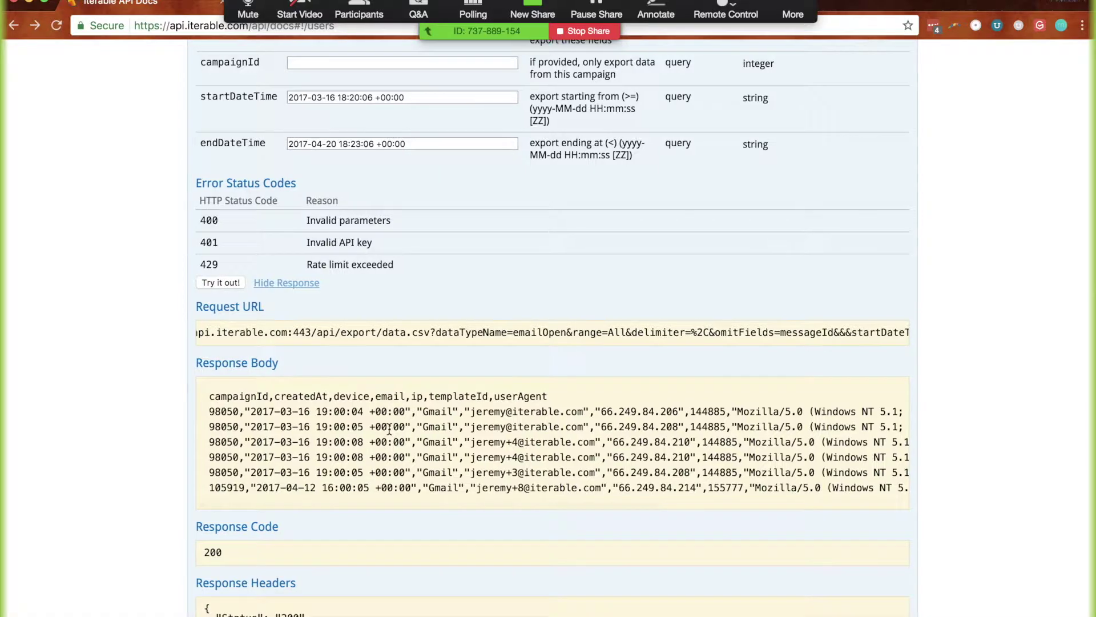
pyautogui.scroll(3, 389, 430)
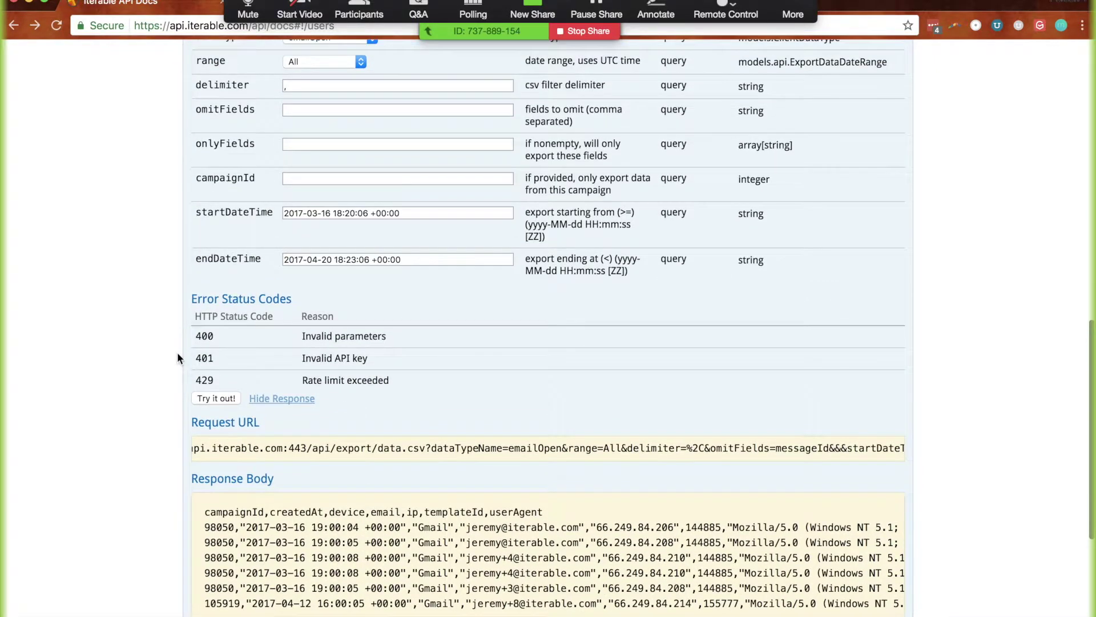
pyautogui.scroll(1, 177, 353)
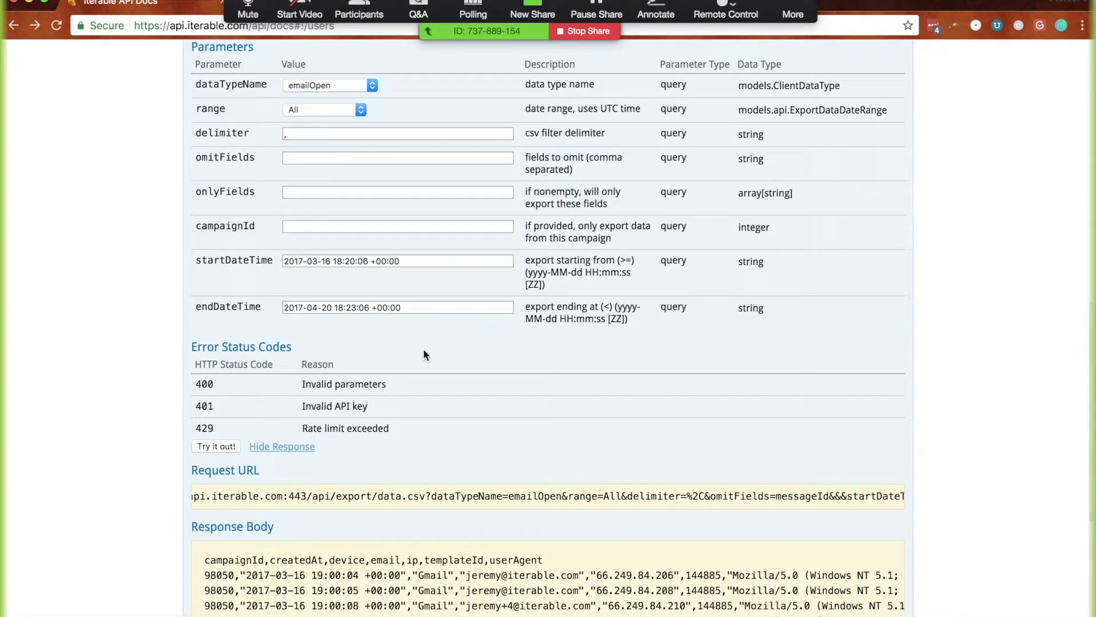
pyautogui.scroll(-2, 469, 375)
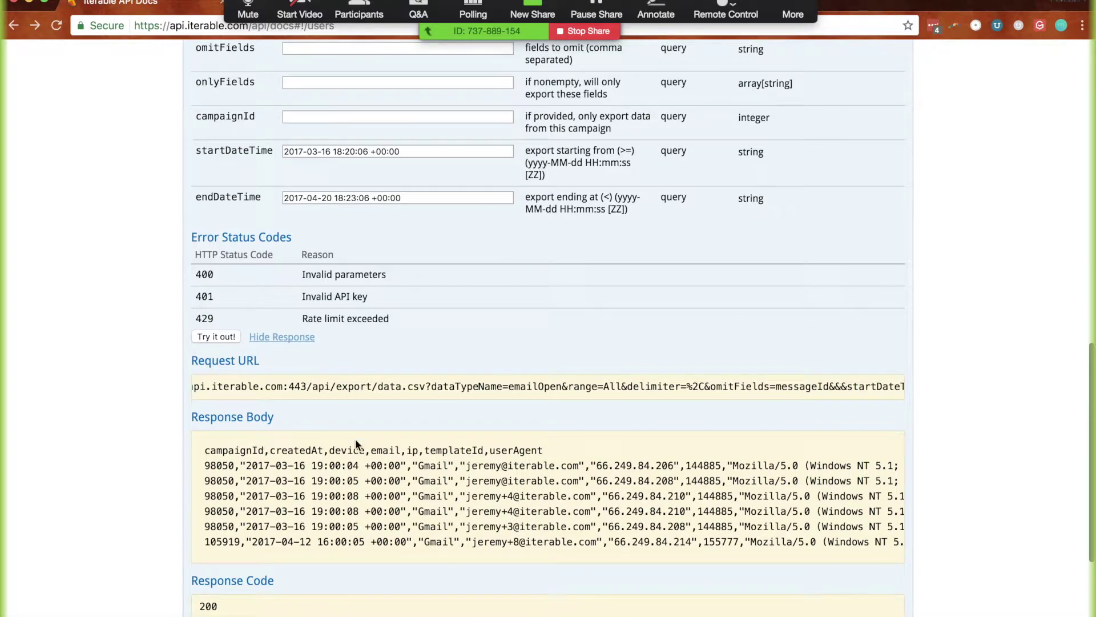
pyautogui.scroll(2, 355, 177)
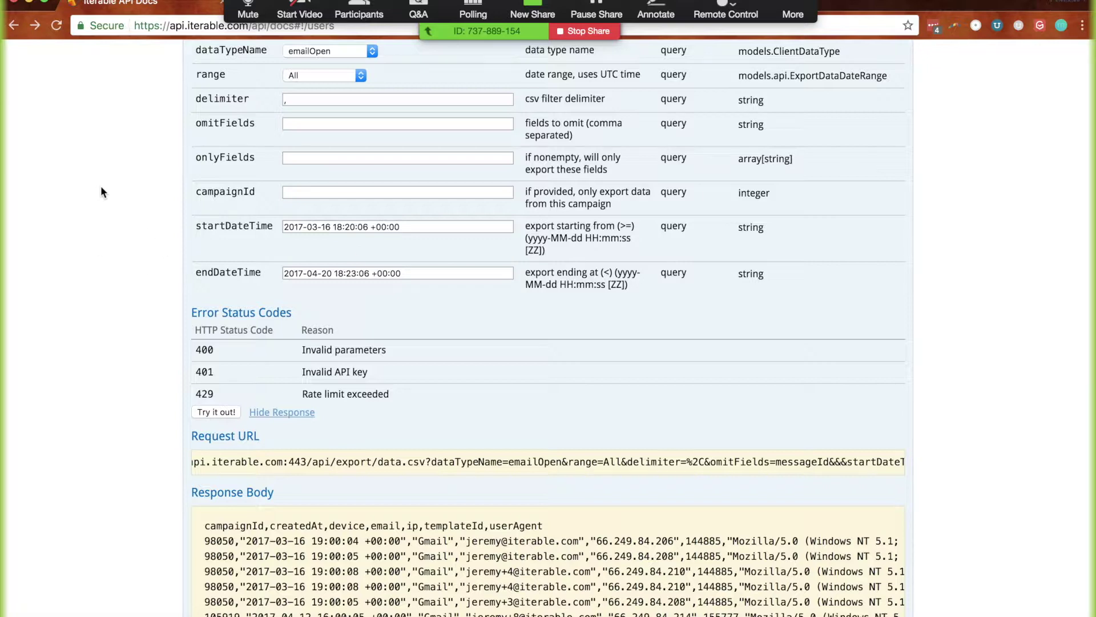
pyautogui.click(333, 228)
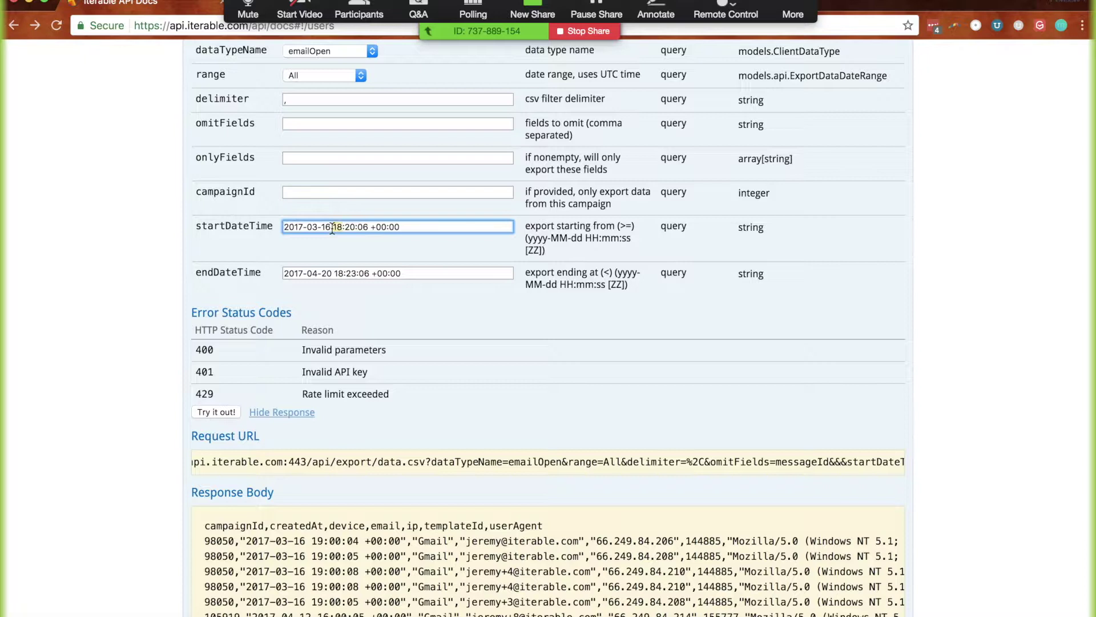
pyautogui.click(234, 229)
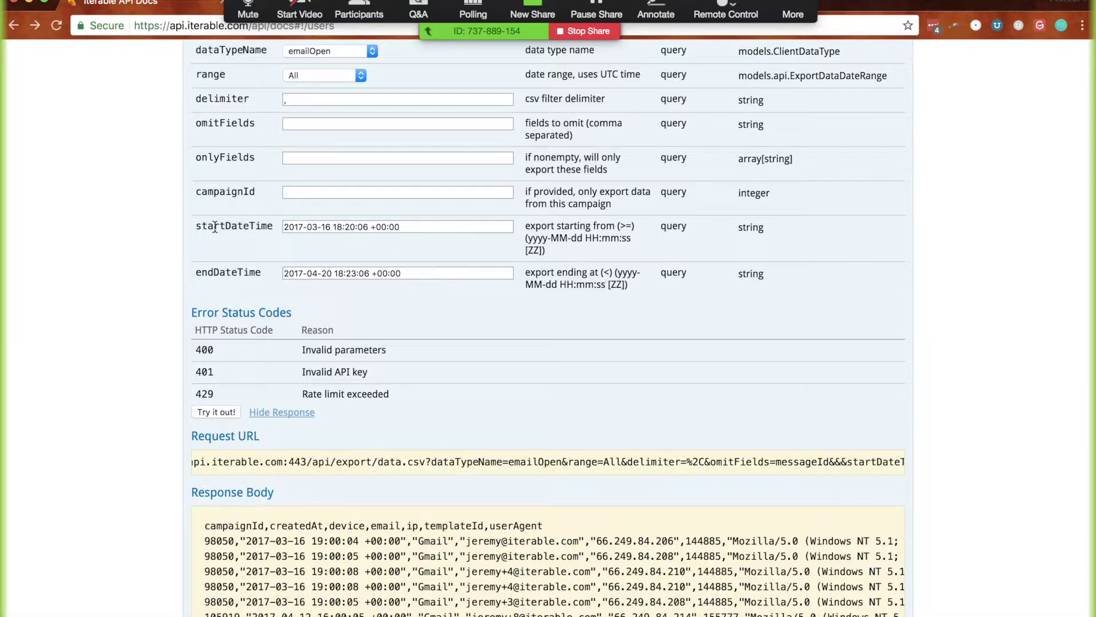
pyautogui.click(235, 268)
pyautogui.click(335, 273)
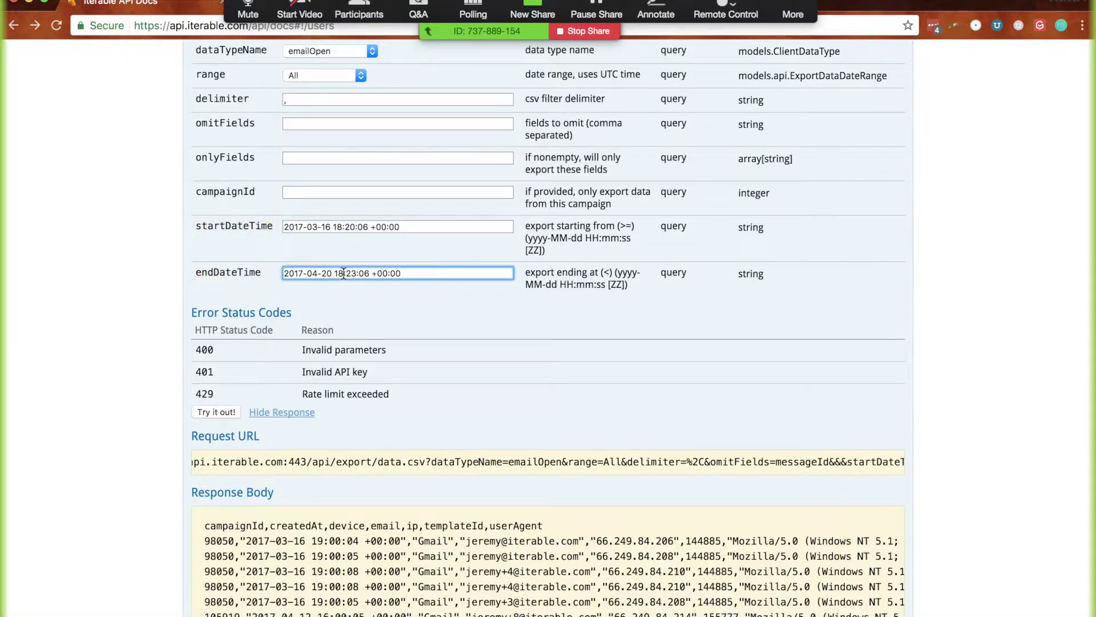
# Open the webinar chat and move its window to the right edge
pyautogui.click(795, 15)
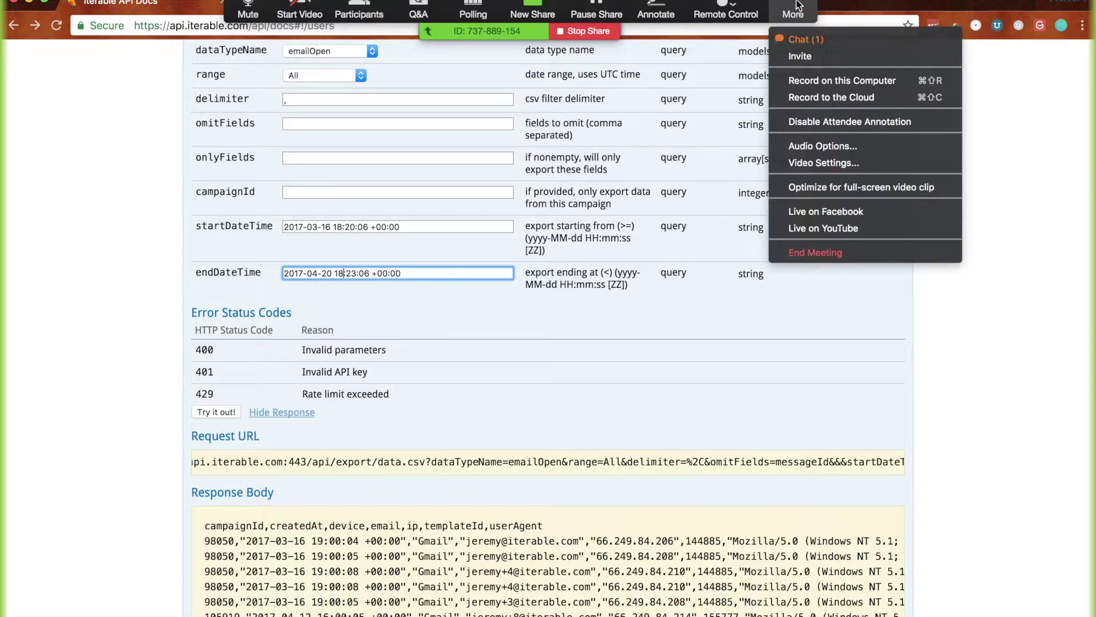
pyautogui.click(806, 38)
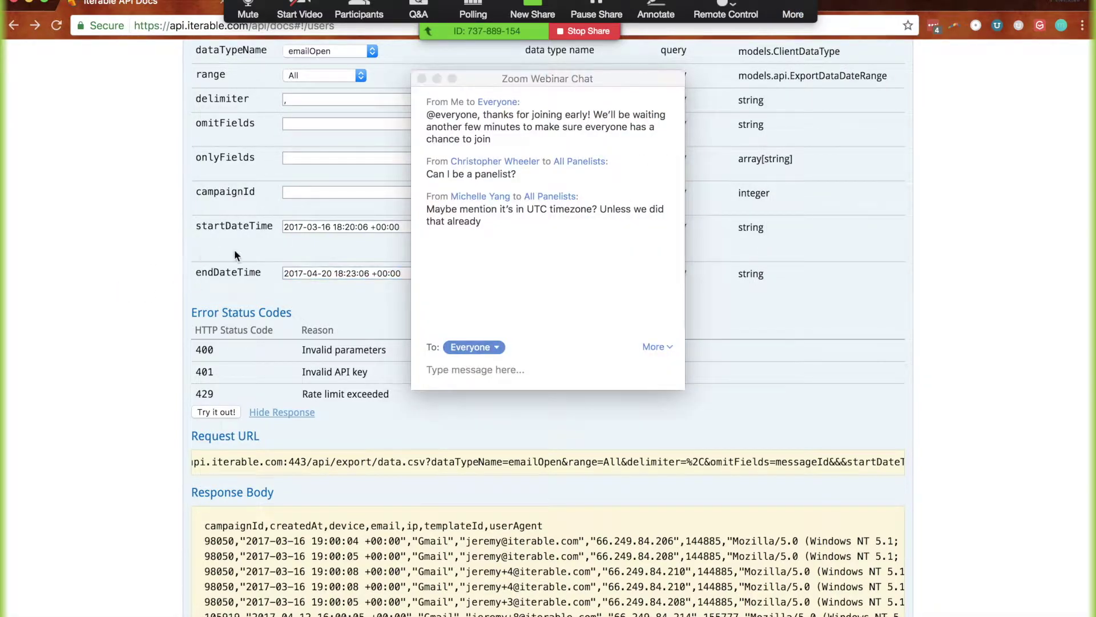
pyautogui.moveTo(501, 74); pyautogui.dragTo(950, 92)
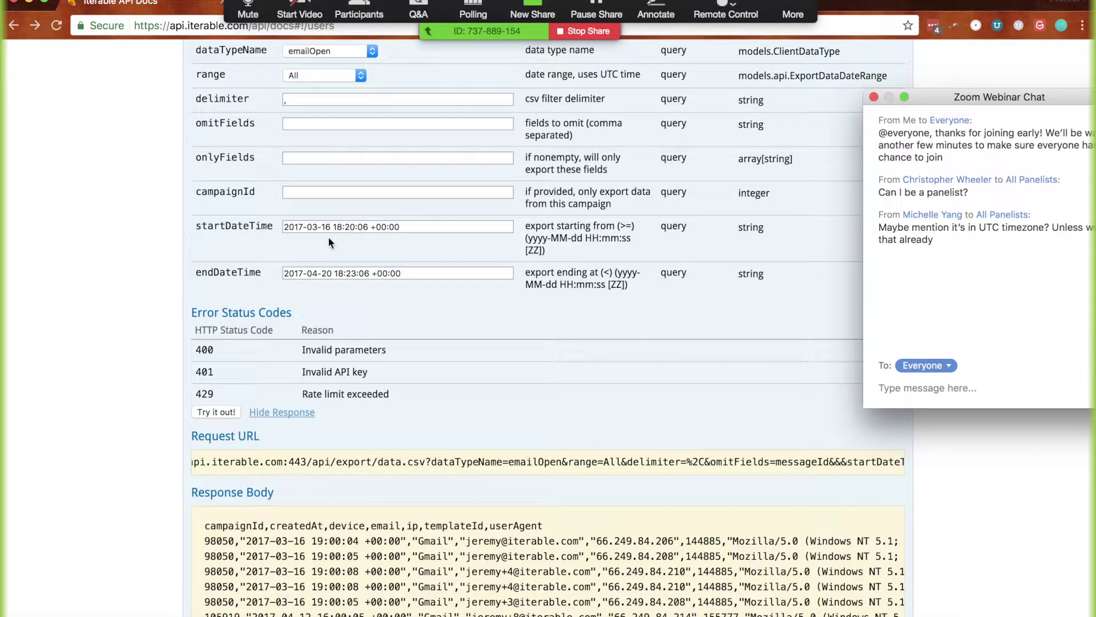
# Change endDateTime from 18:23:06 to 18:21:06 and rerun the emailOpen export
pyautogui.click(423, 229)
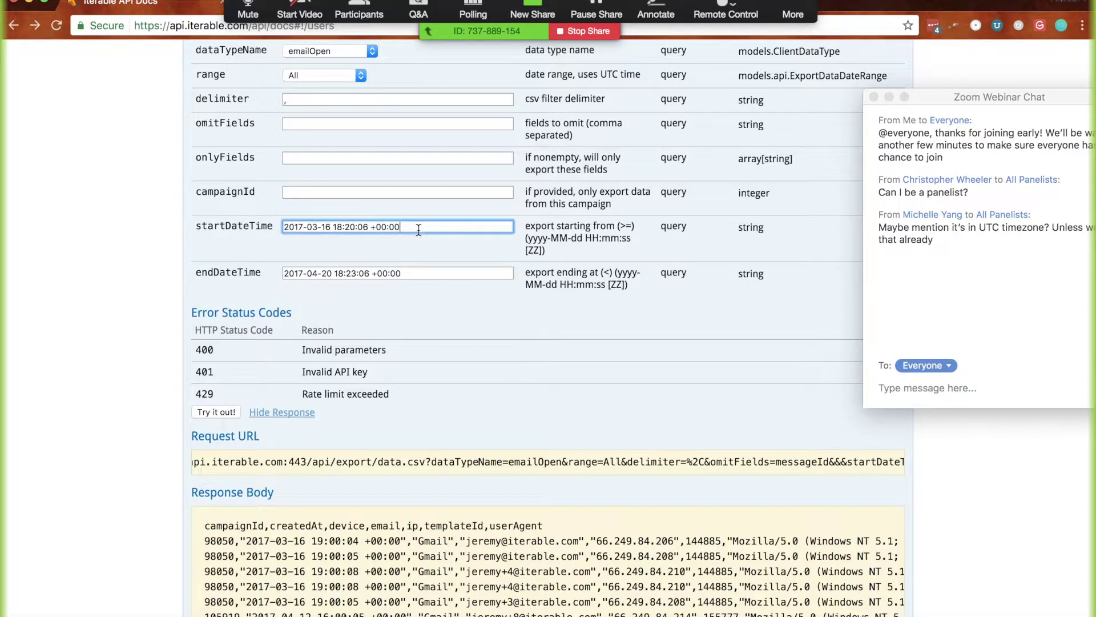
pyautogui.click(356, 273)
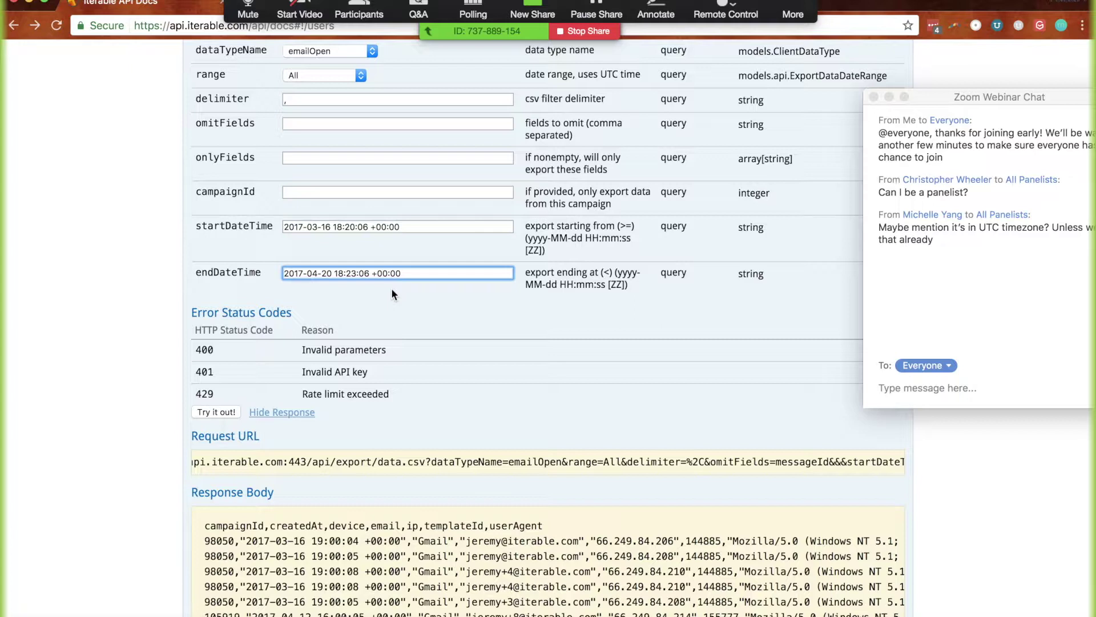
pyautogui.press('BackSpace')
pyautogui.write('1')
pyautogui.click(491, 301)
pyautogui.click(201, 414)
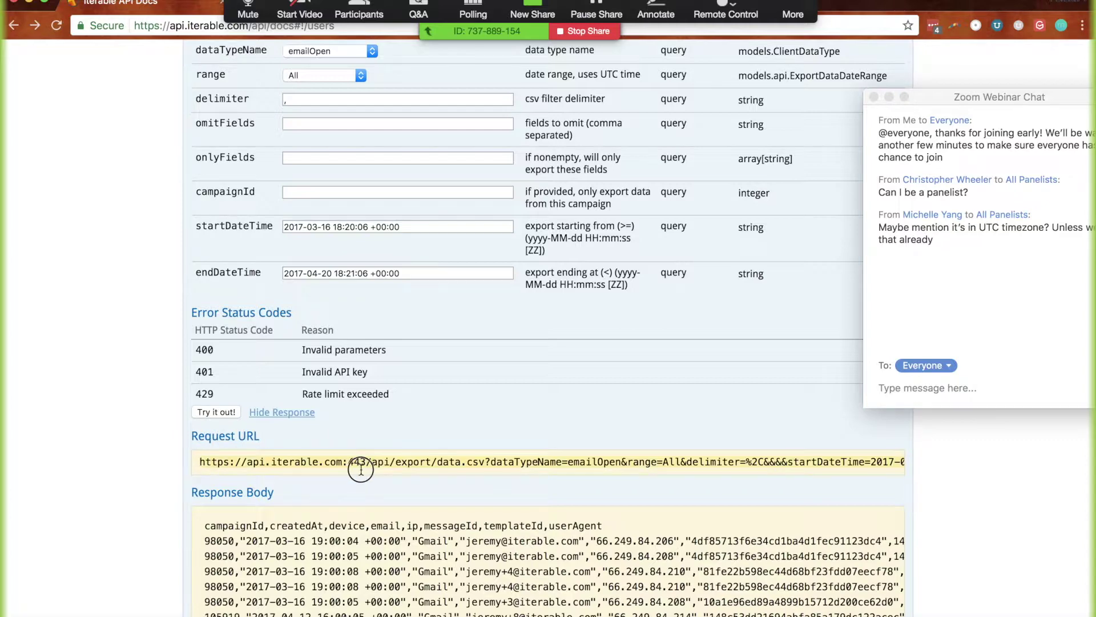
# Paste the updated emailOpen export URL onto line 12 of the Sublime Text notes, then return to the docs
pyautogui.press('super+t')
pyautogui.press('super+v')
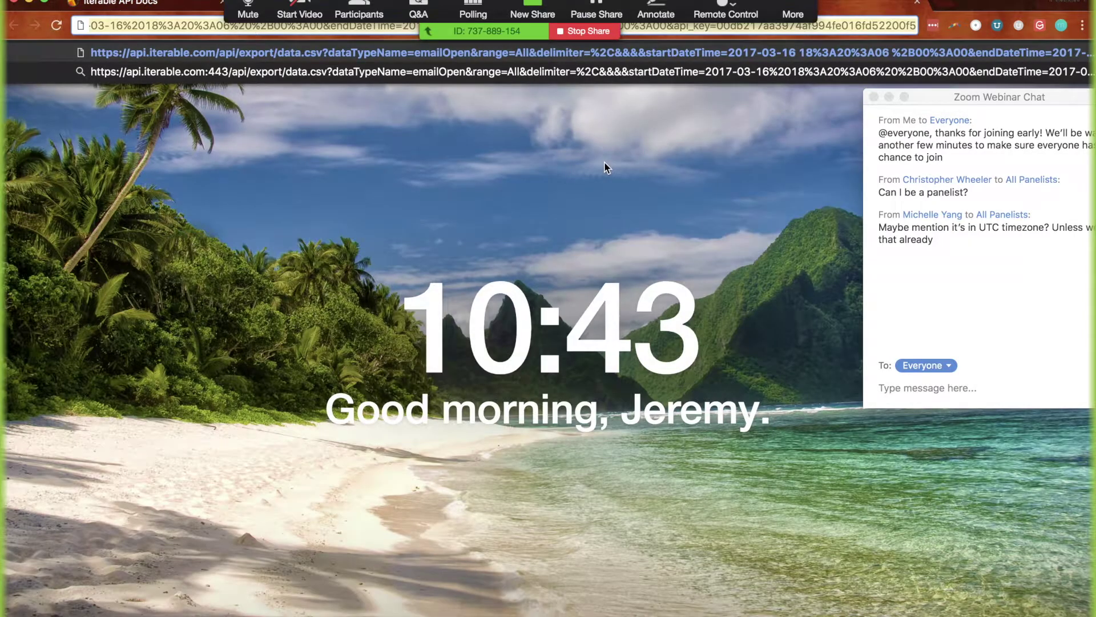
pyautogui.press('super+w')
pyautogui.press('super+Tab')
pyautogui.press('super+Tab')
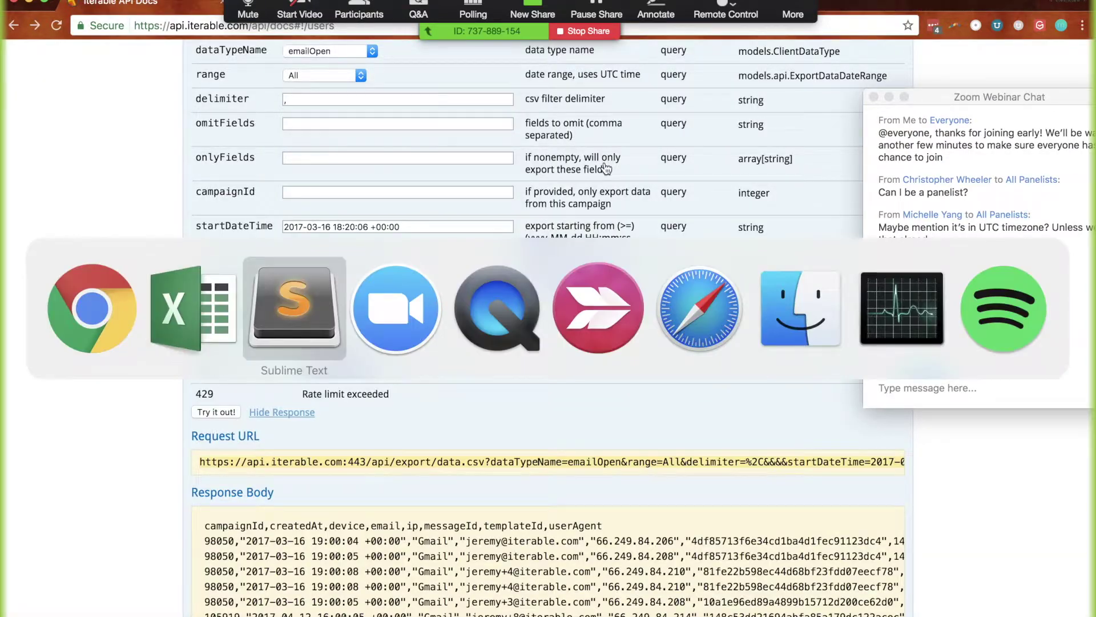
pyautogui.click(306, 268)
pyautogui.press('Return')
pyautogui.press('Return')
pyautogui.press('super+v')
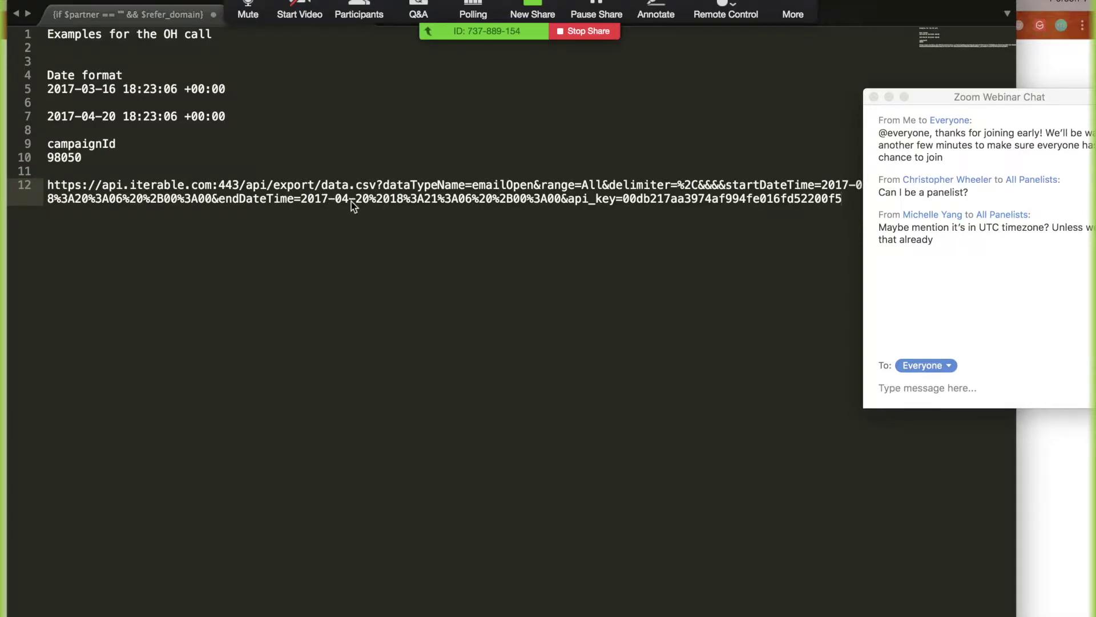
pyautogui.press('super+Tab')
pyautogui.press('super+t')
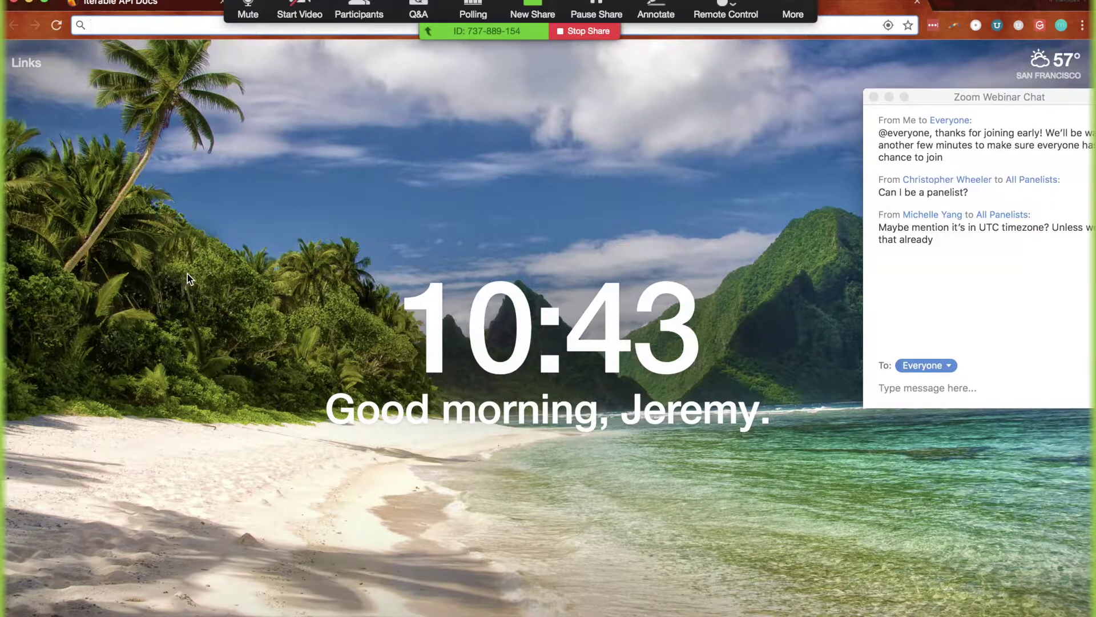
pyautogui.press('super+w')
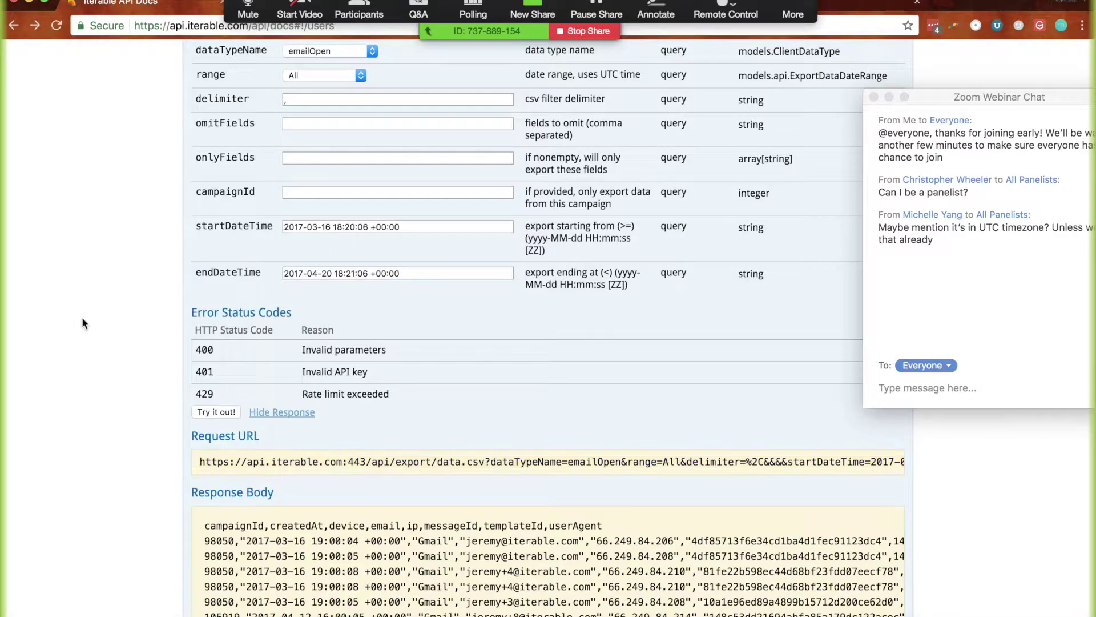
pyautogui.scroll(1, 383, 327)
pyautogui.click(376, 309)
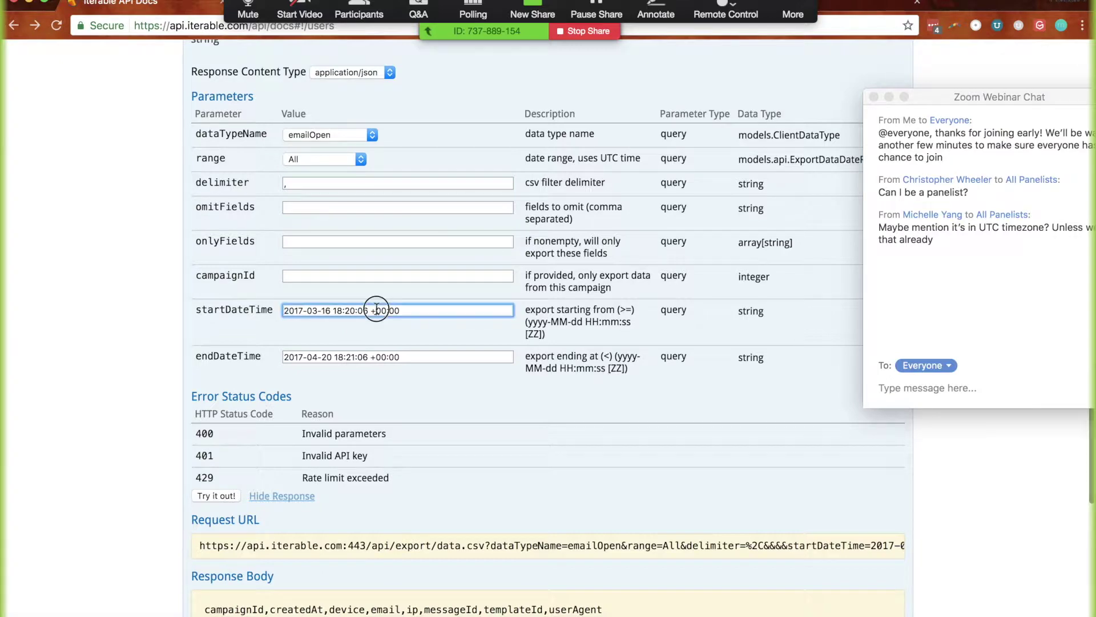
pyautogui.moveTo(193, 312); pyautogui.dragTo(246, 356)
pyautogui.scroll(5, 376, 318)
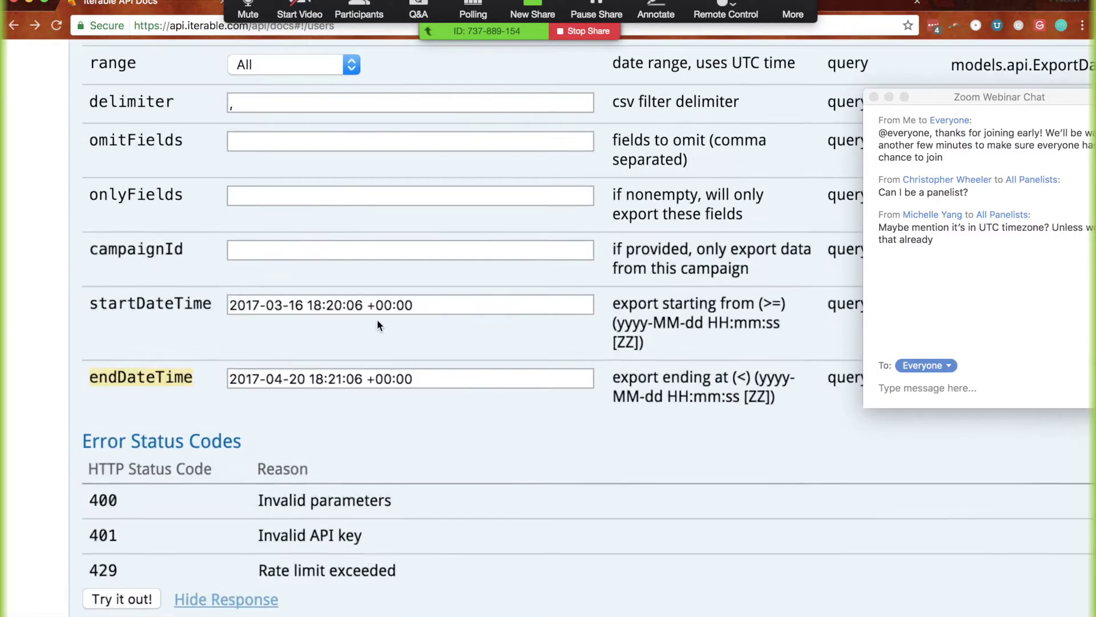
pyautogui.click(382, 304)
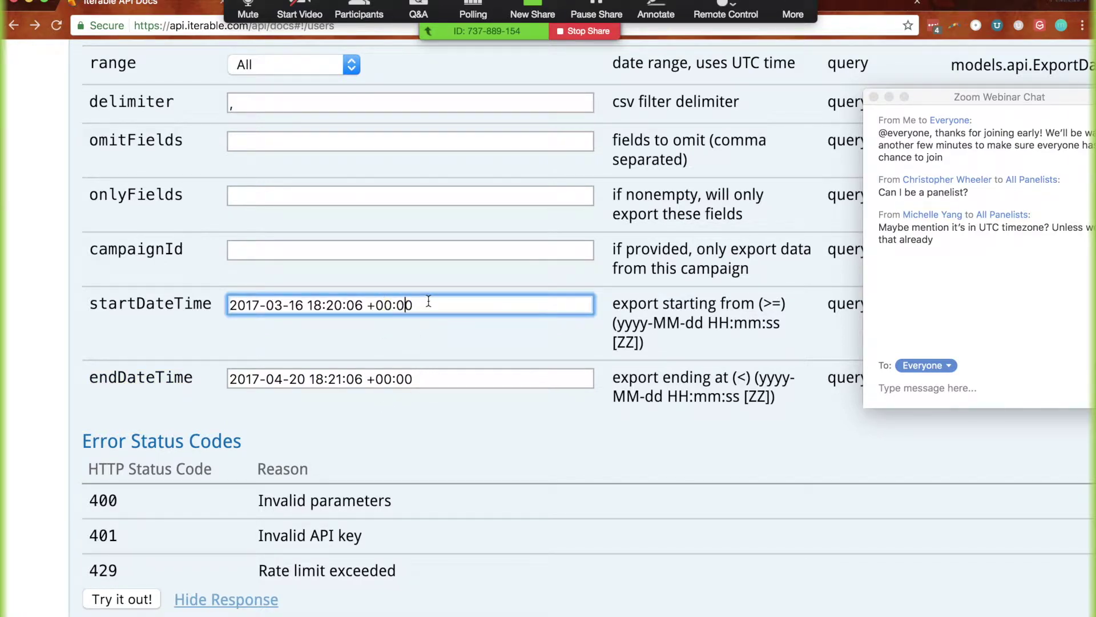
pyautogui.scroll(-5, 428, 301)
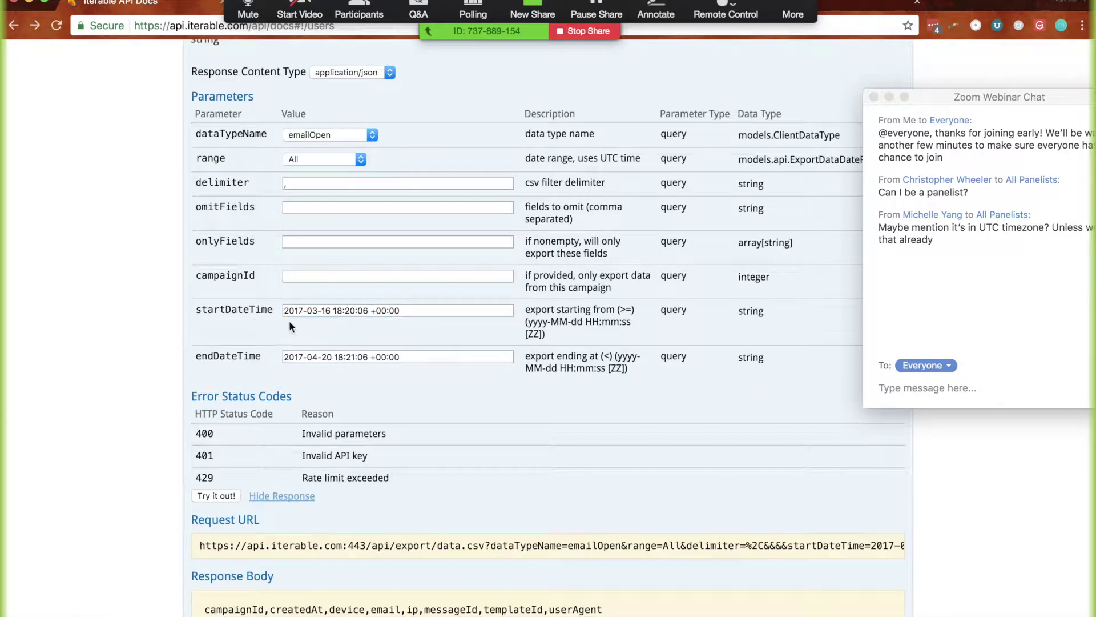
pyautogui.click(439, 312)
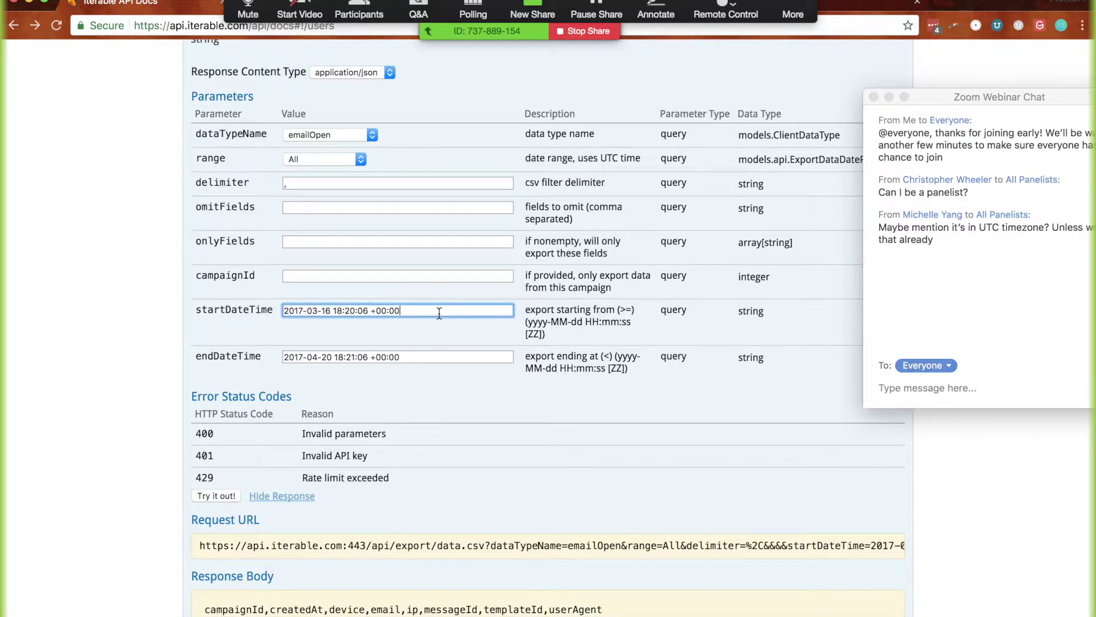
pyautogui.click(418, 357)
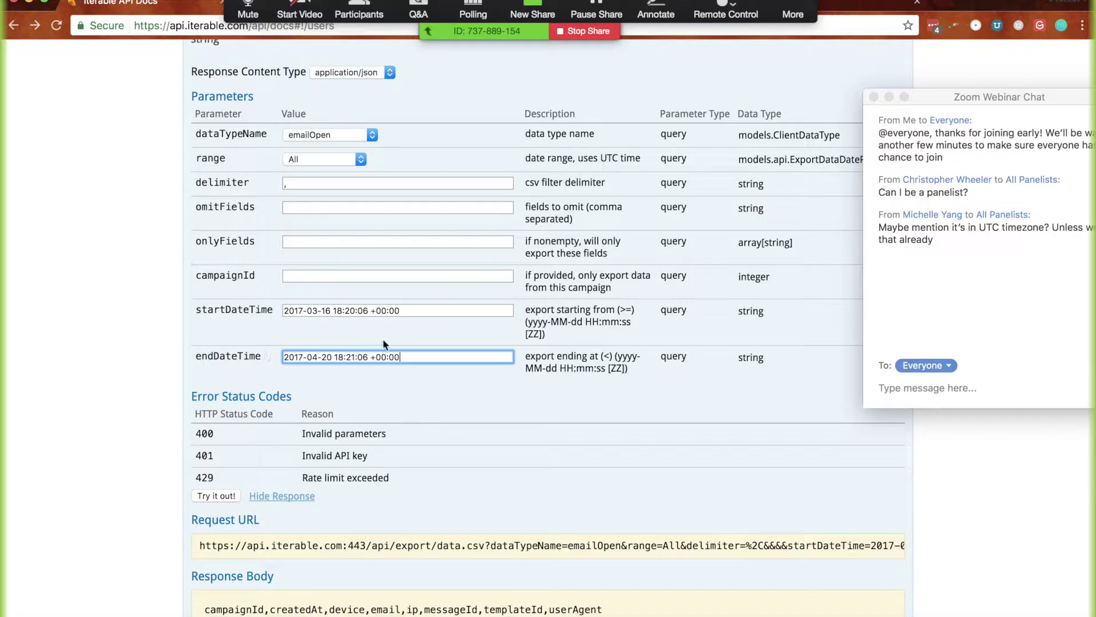
pyautogui.click(413, 308)
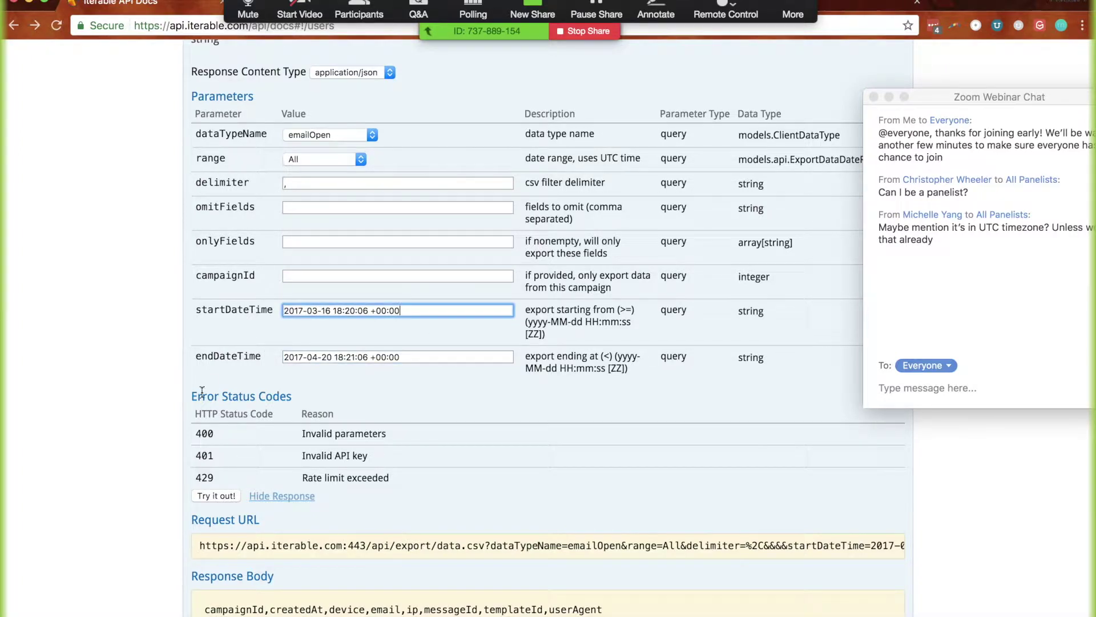
pyautogui.scroll(-2, 225, 157)
pyautogui.scroll(1, 230, 154)
# Switch the export data type to customEvent, clear both dates, and run the export
pyautogui.click(310, 112)
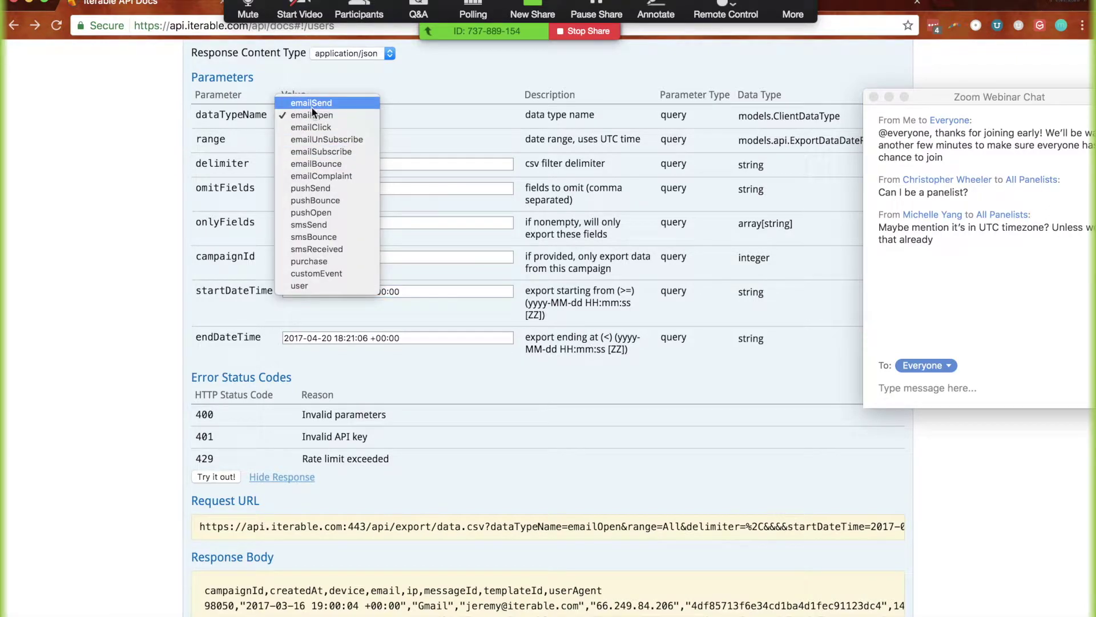
pyautogui.click(445, 276)
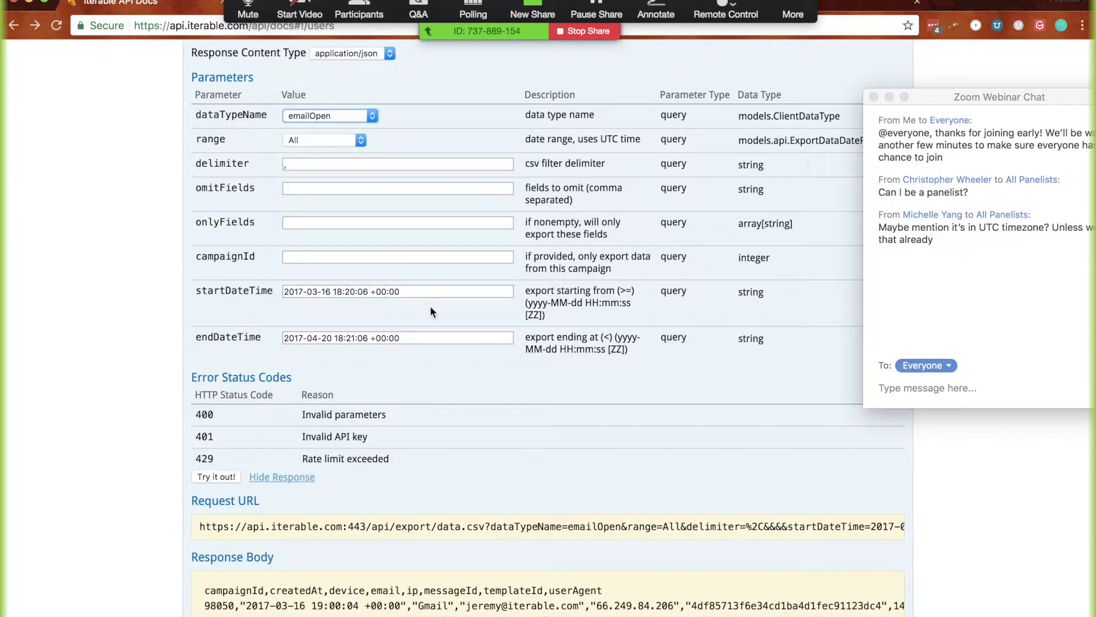
pyautogui.click(325, 117)
pyautogui.click(294, 273)
pyautogui.tripleClick(390, 294)
pyautogui.press('BackSpace')
pyautogui.tripleClick(429, 338)
pyautogui.press('BackSpace')
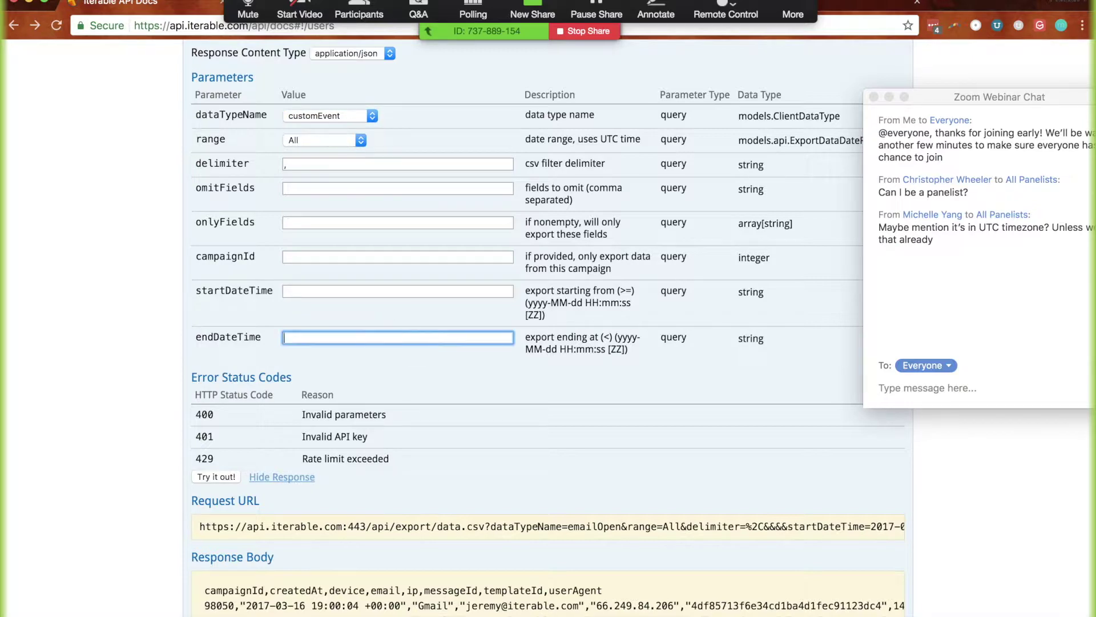
pyautogui.click(209, 479)
# Browse the customEvent response body, highlighting orderReceived event names in the results
pyautogui.scroll(-5, 158, 485)
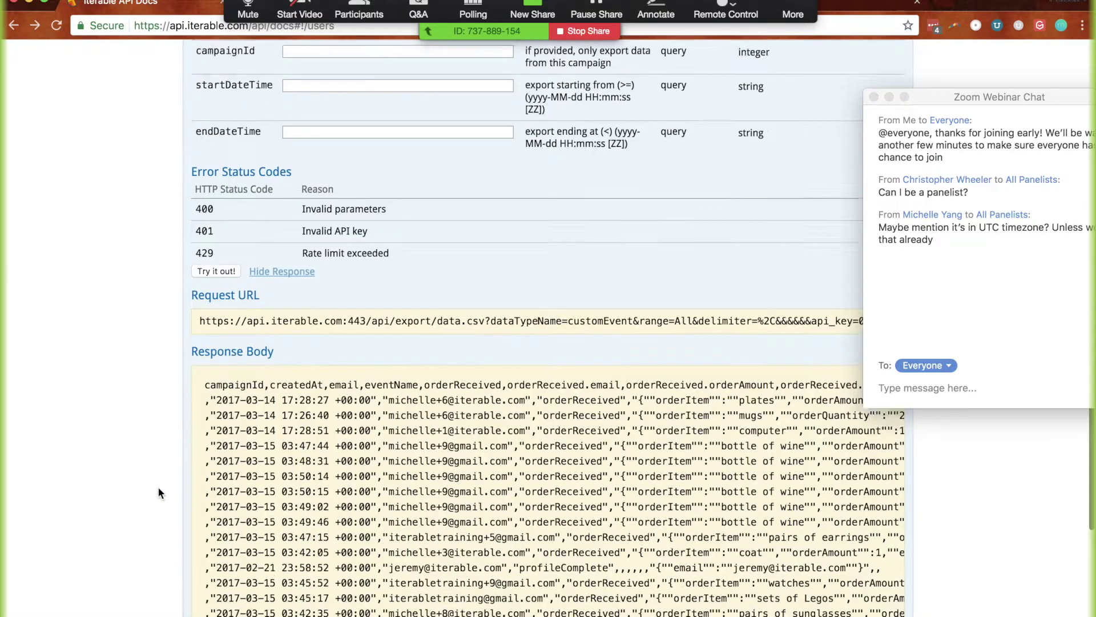
pyautogui.scroll(-15, 392, 503)
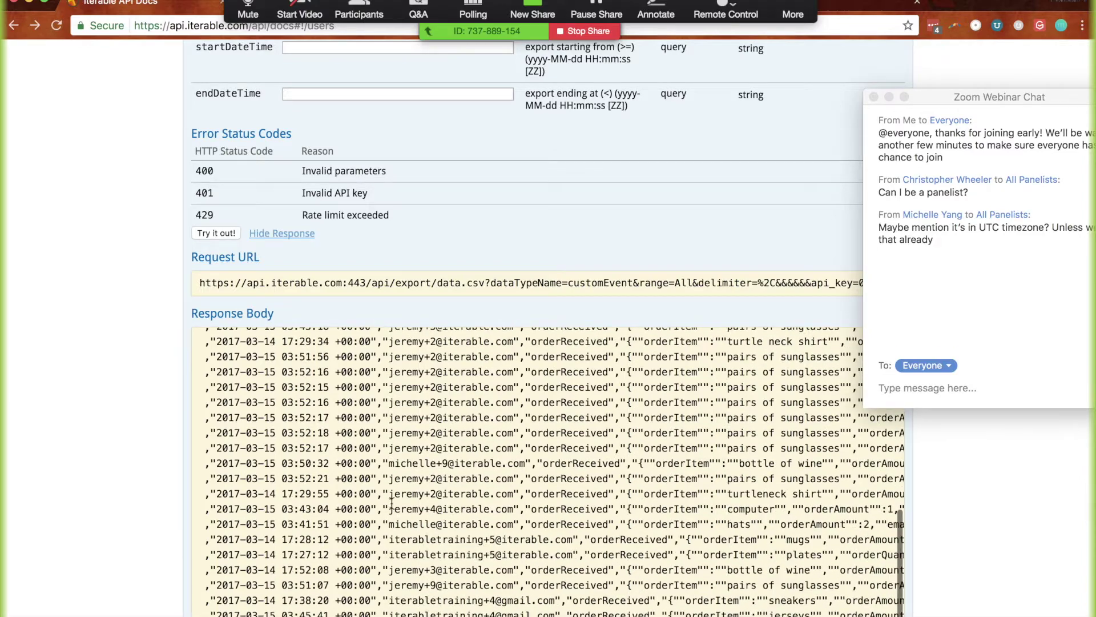
pyautogui.scroll(7, 159, 360)
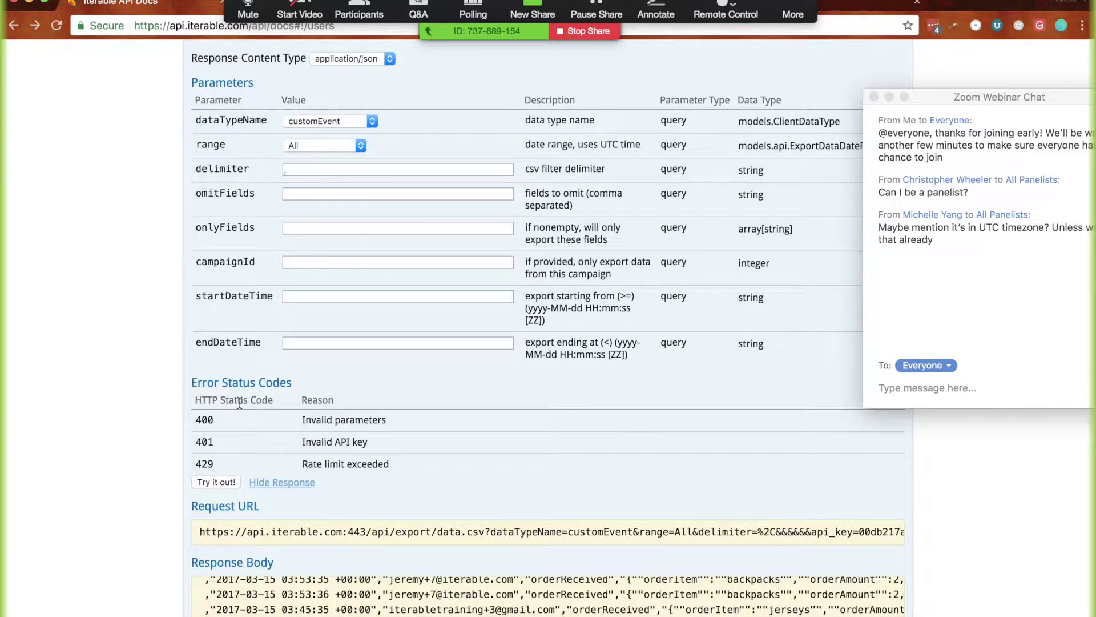
pyautogui.scroll(-3, 689, 484)
pyautogui.hscroll(5, 690, 484)
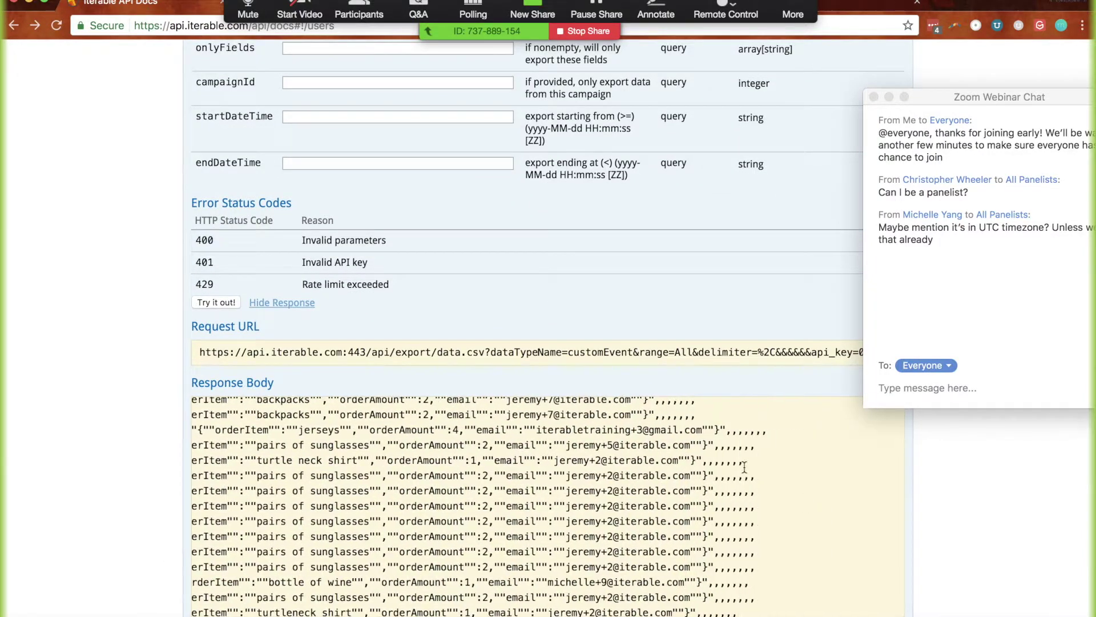
pyautogui.hscroll(-2, 537, 454)
pyautogui.hscroll(-5, 538, 457)
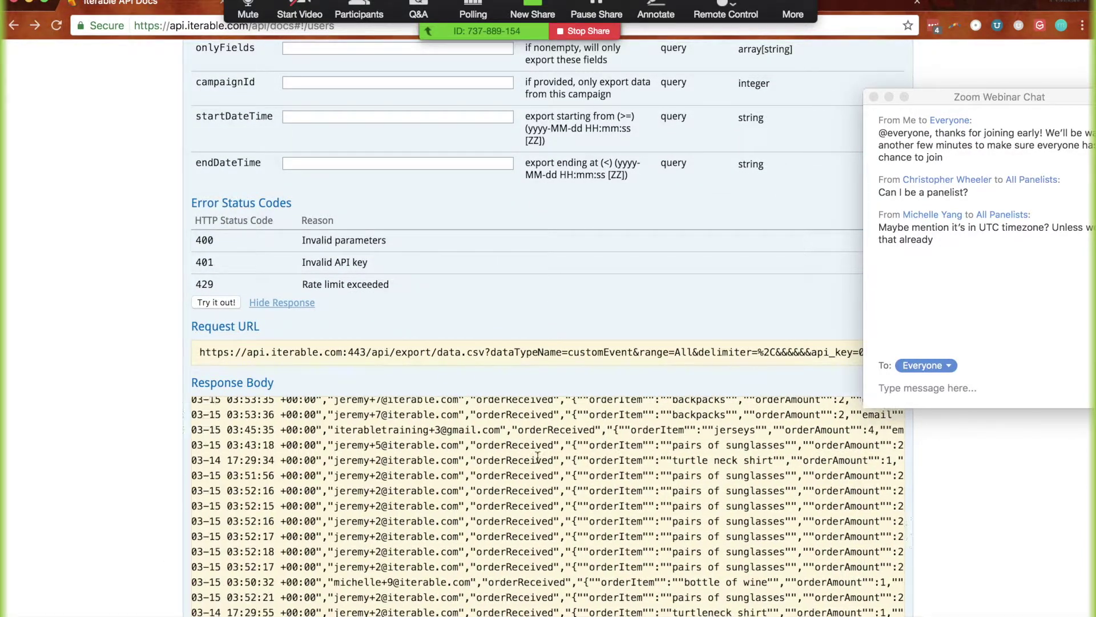
pyautogui.scroll(5, 272, 222)
pyautogui.click(330, 236)
pyautogui.click(142, 290)
pyautogui.scroll(-5, 142, 290)
pyautogui.hscroll(-2, 270, 479)
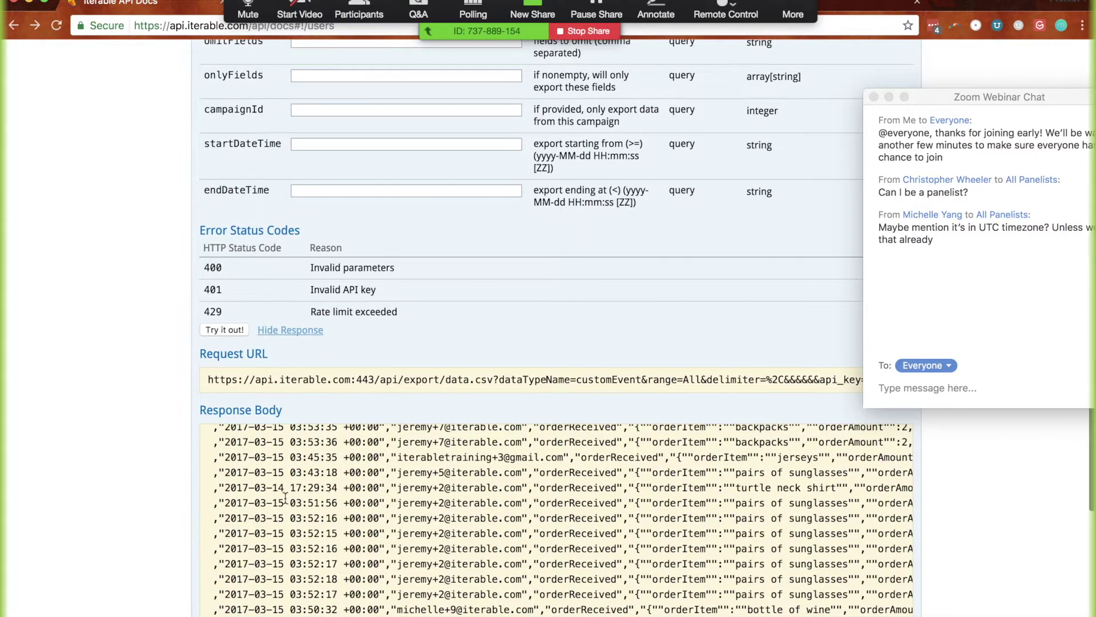
pyautogui.scroll(-7, 280, 489)
pyautogui.scroll(1, 286, 496)
pyautogui.doubleClick(569, 324)
pyautogui.doubleClick(568, 188)
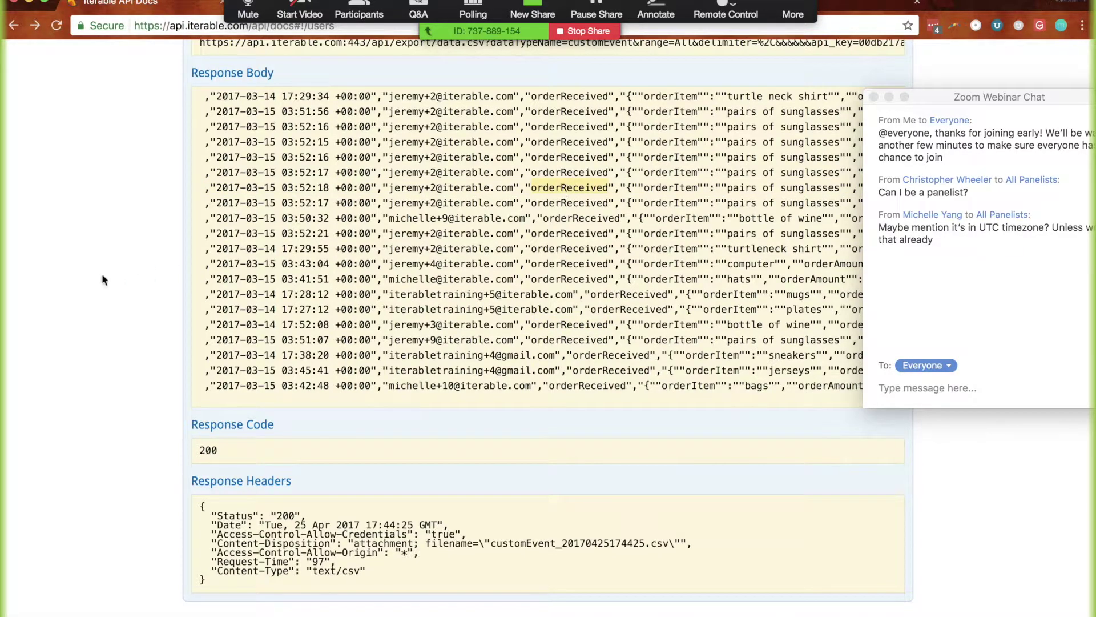
pyautogui.scroll(10, 102, 273)
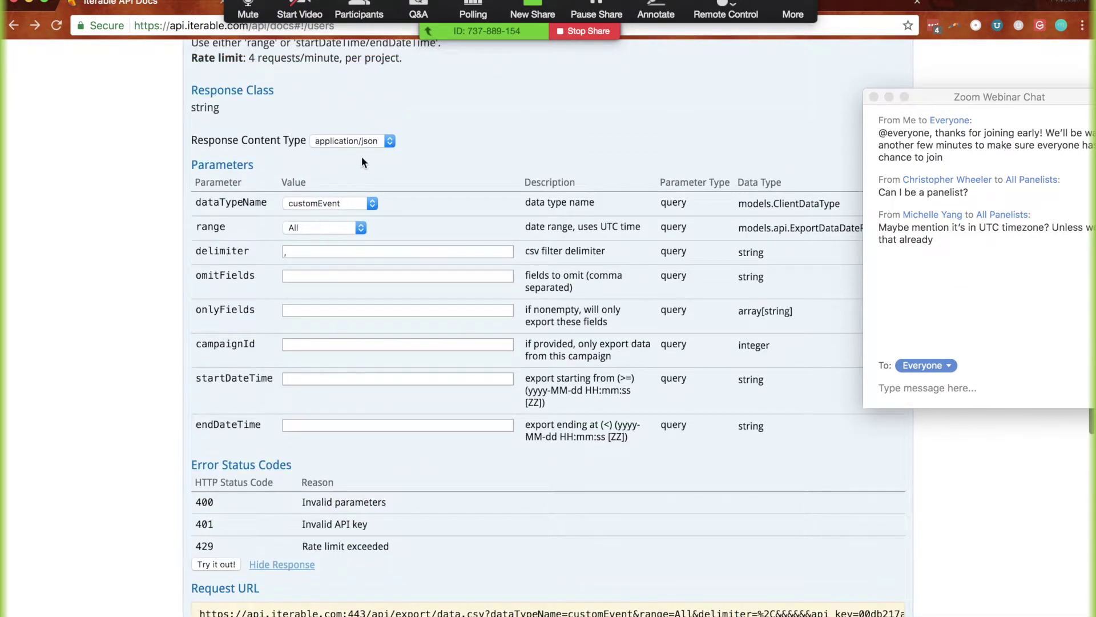
# Change the export data type to user and run the export
pyautogui.click(320, 202)
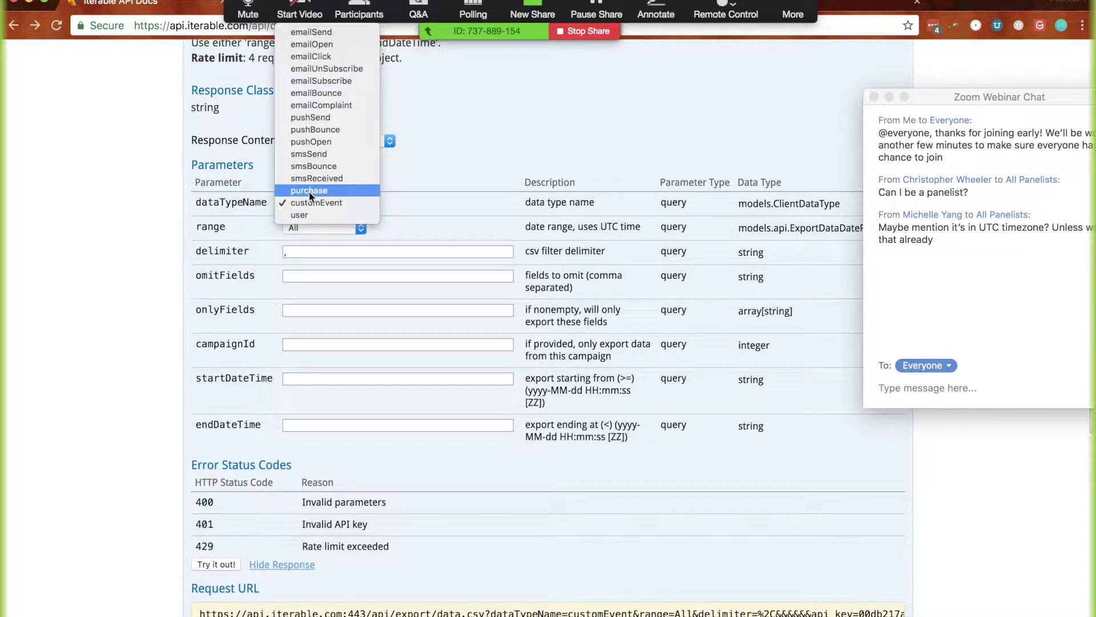
pyautogui.click(303, 203)
pyautogui.press('u')
pyautogui.scroll(-2, 120, 400)
pyautogui.click(207, 468)
# Inspect the user response columns such as birthMonth and joinDate, keeping the data type as user
pyautogui.scroll(-6, 153, 470)
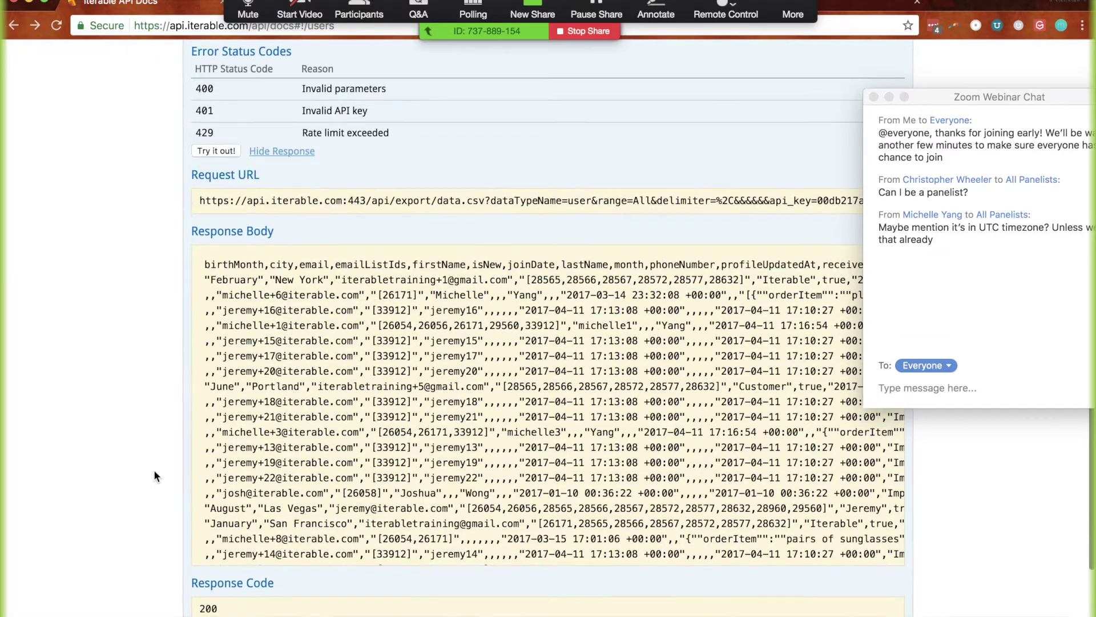
pyautogui.click(206, 269)
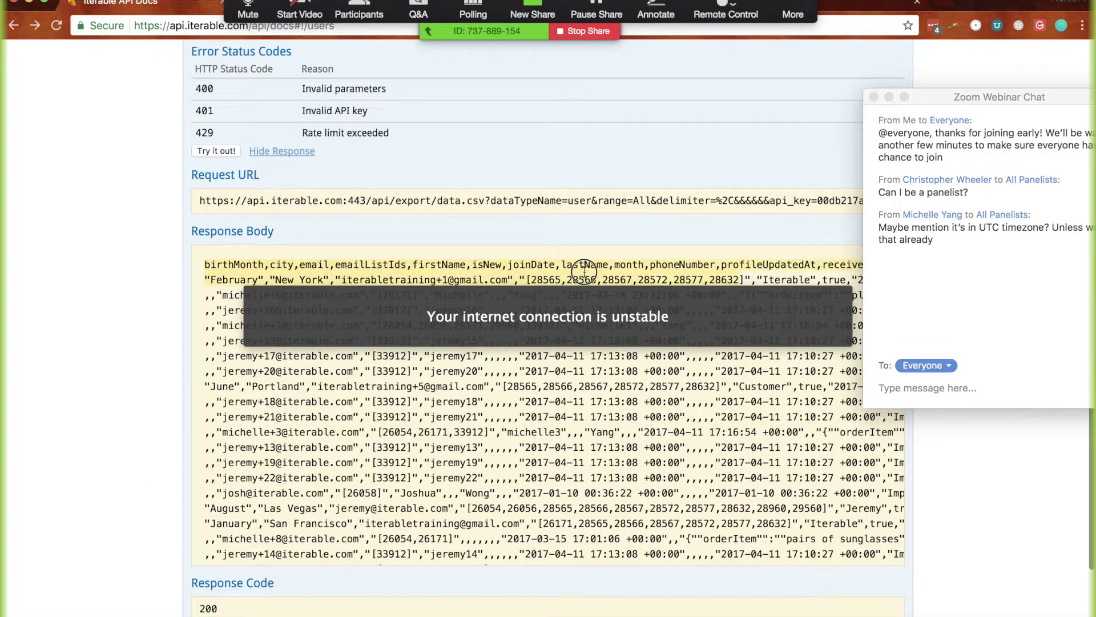
pyautogui.doubleClick(552, 261)
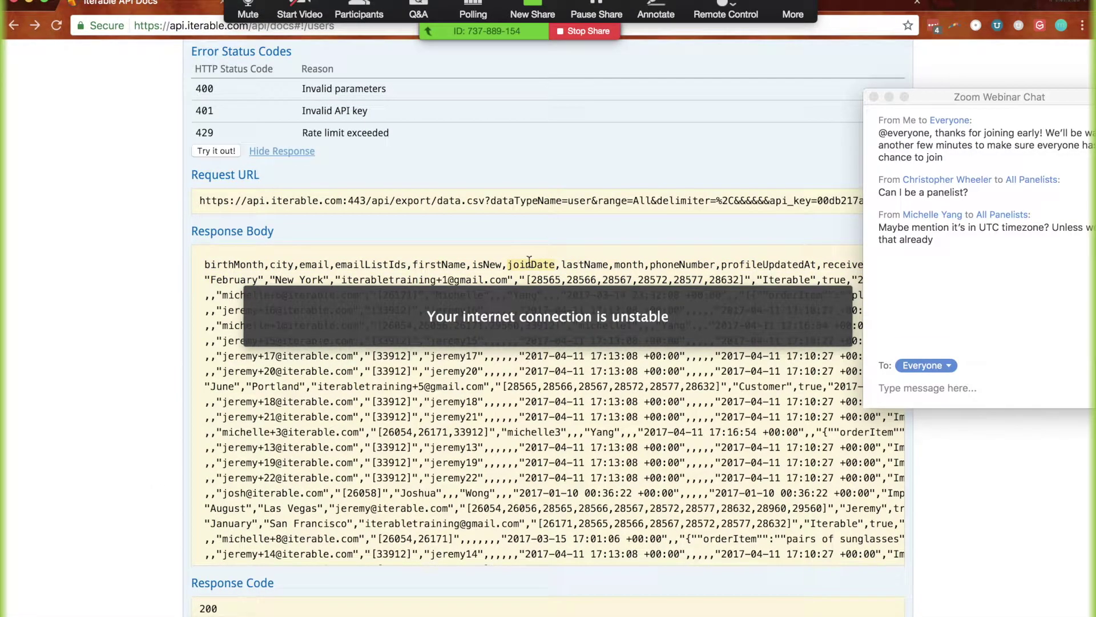
pyautogui.hscroll(5, 313, 392)
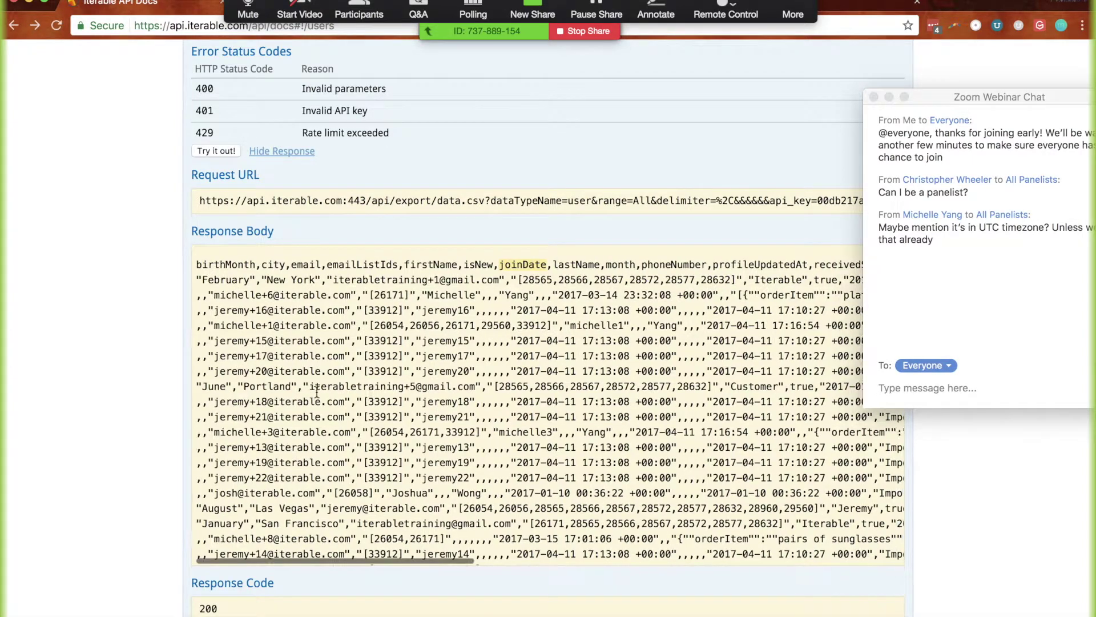
pyautogui.hscroll(-3, 317, 392)
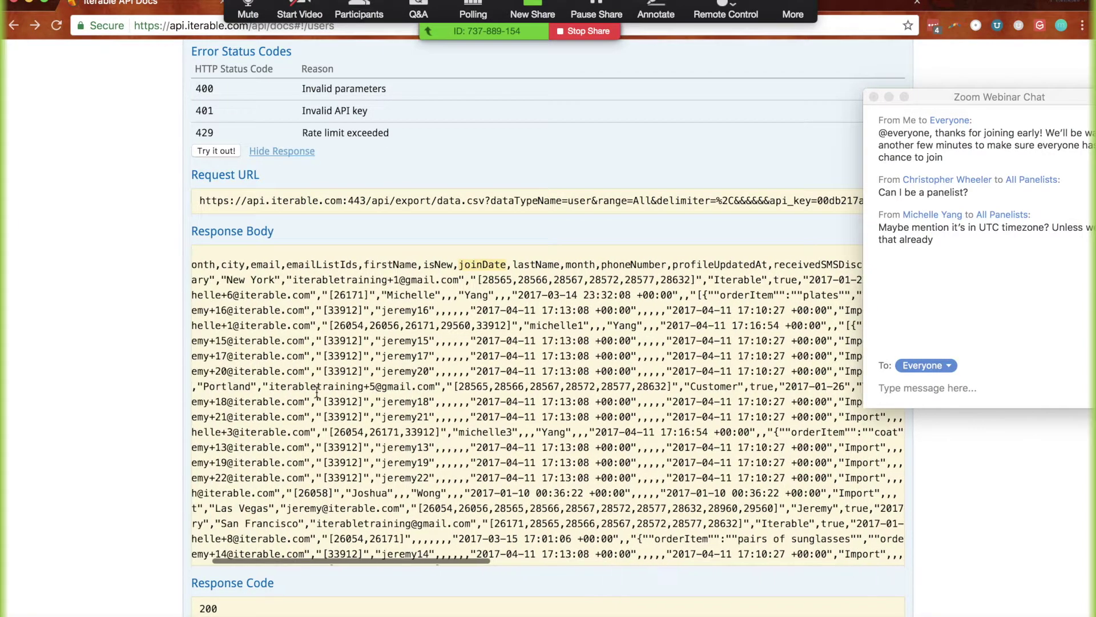
pyautogui.scroll(5, 81, 260)
pyautogui.scroll(4, 82, 260)
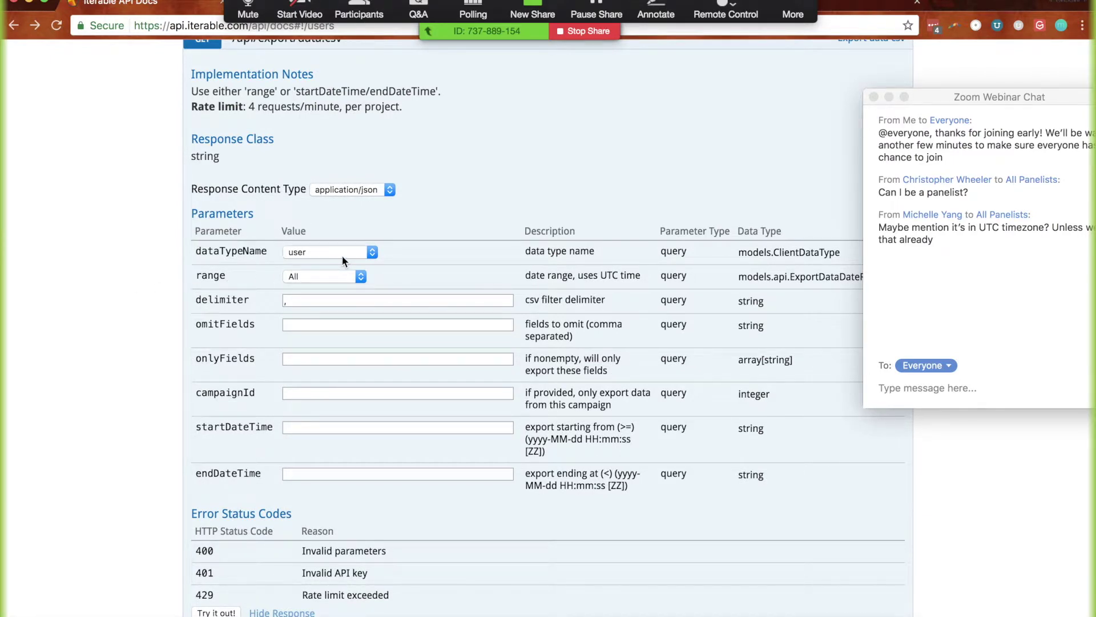
pyautogui.click(320, 252)
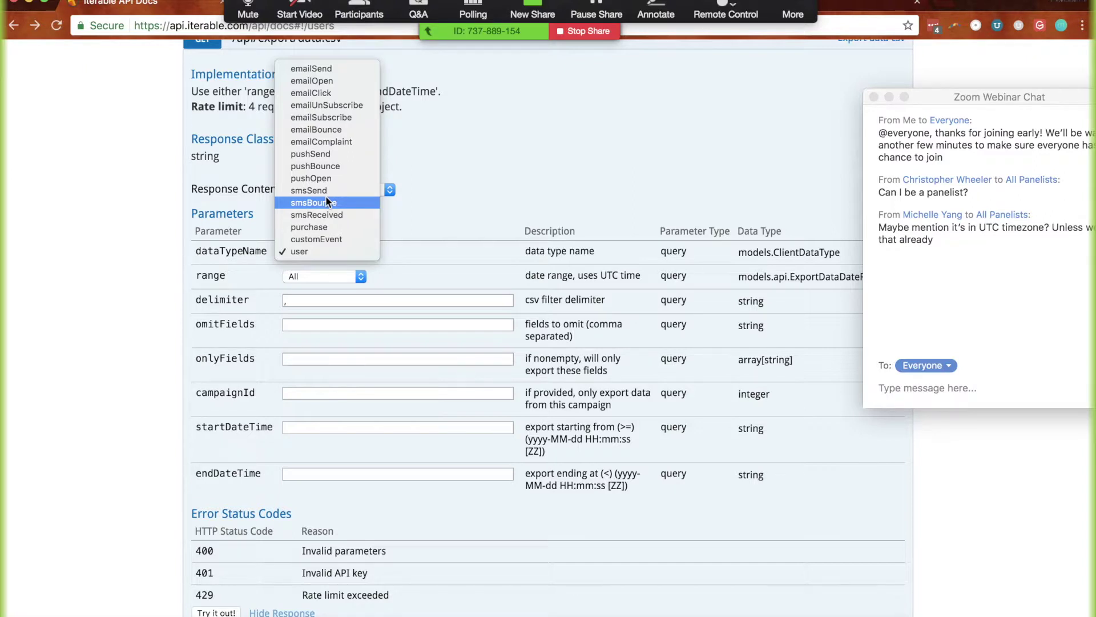
pyautogui.click(326, 201)
pyautogui.scroll(10, 509, 225)
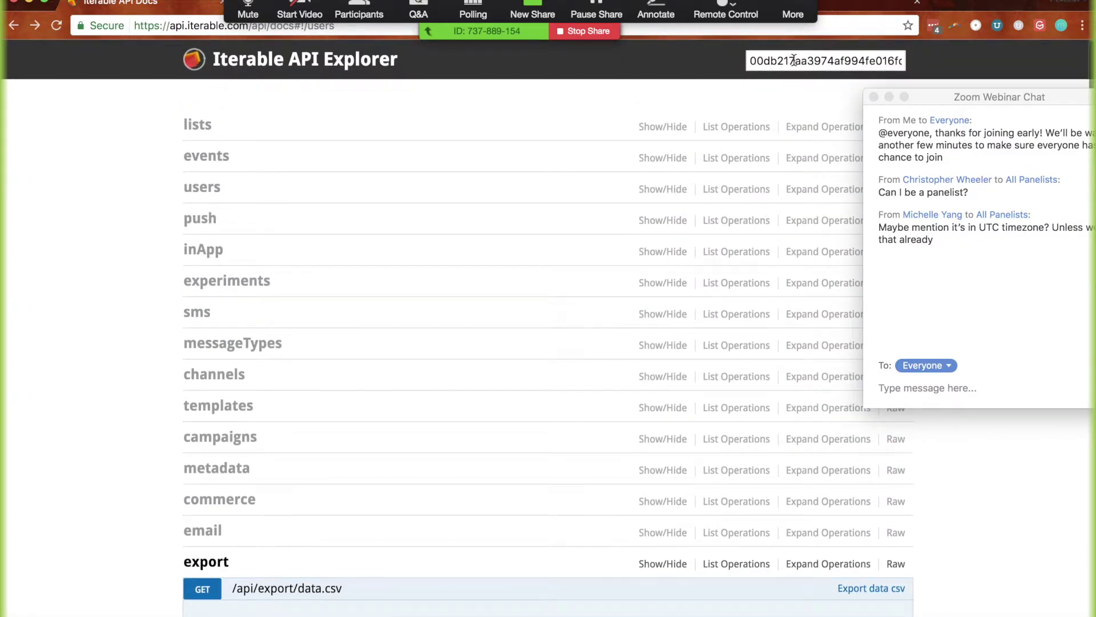
# Compare the entered API key with the Iterable app's API keys page in another tab
pyautogui.doubleClick(793, 59)
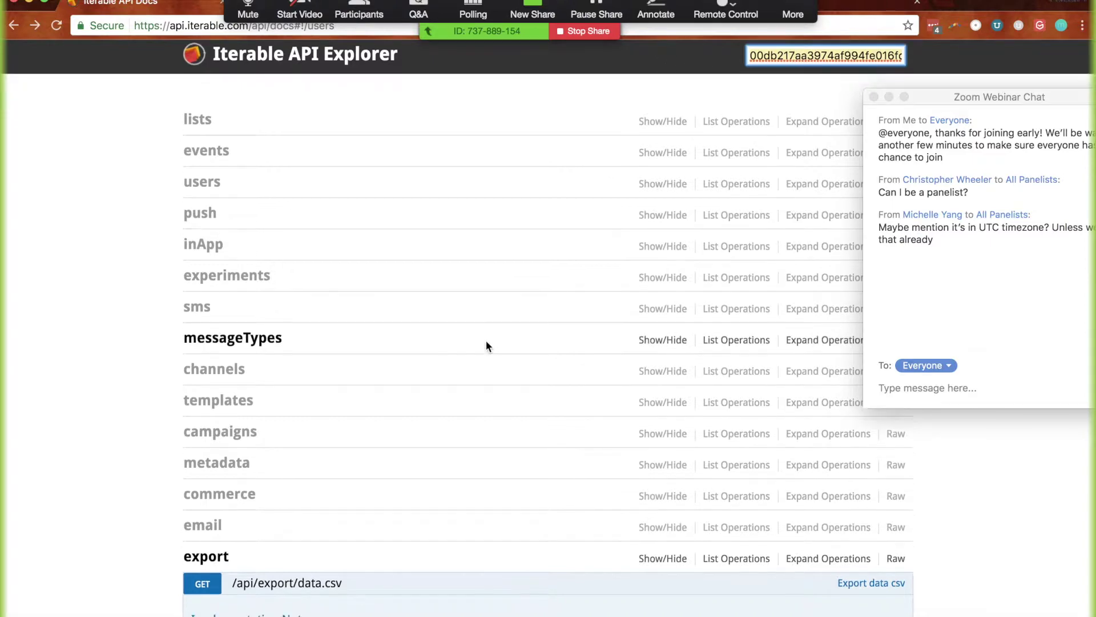
pyautogui.scroll(-8, 485, 340)
pyautogui.scroll(-3, 230, 474)
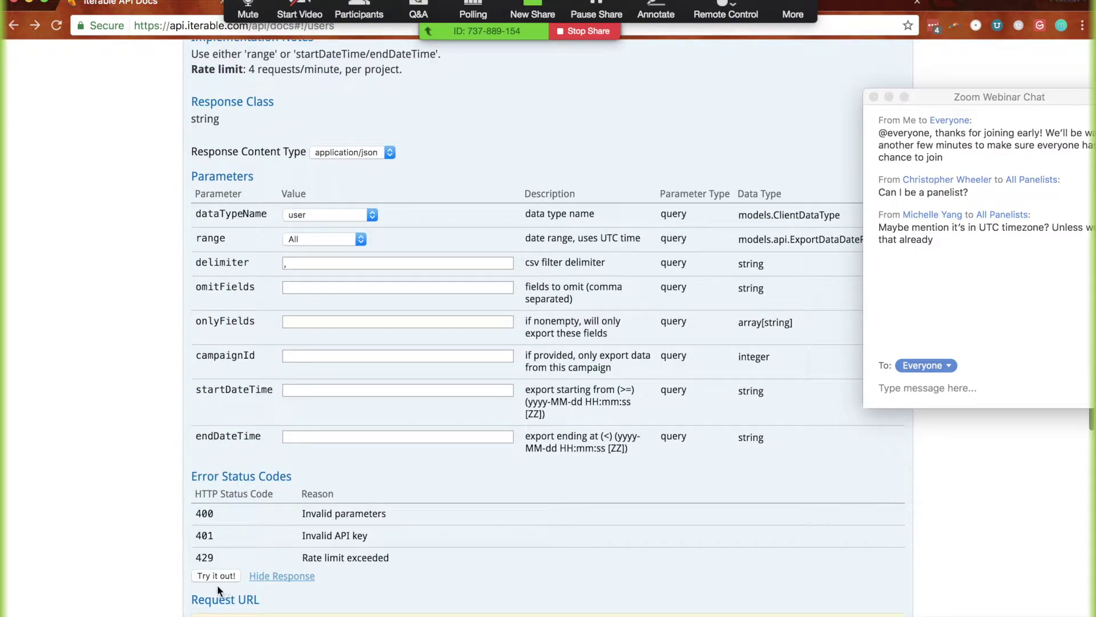
pyautogui.scroll(10, 652, 246)
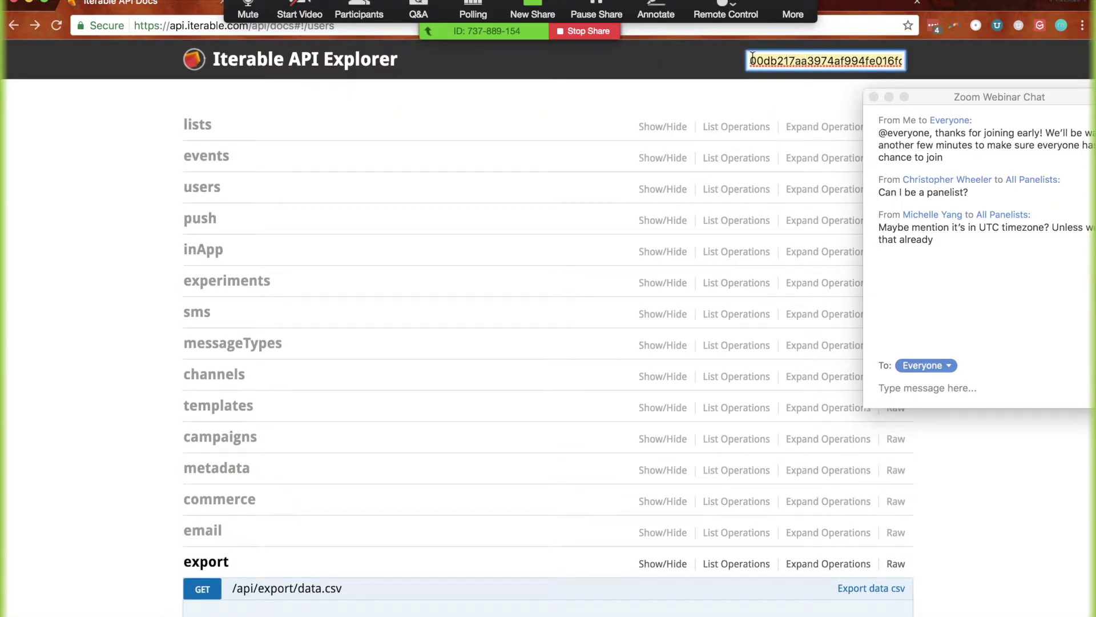
pyautogui.hotkey('ctrl', 'Tab')
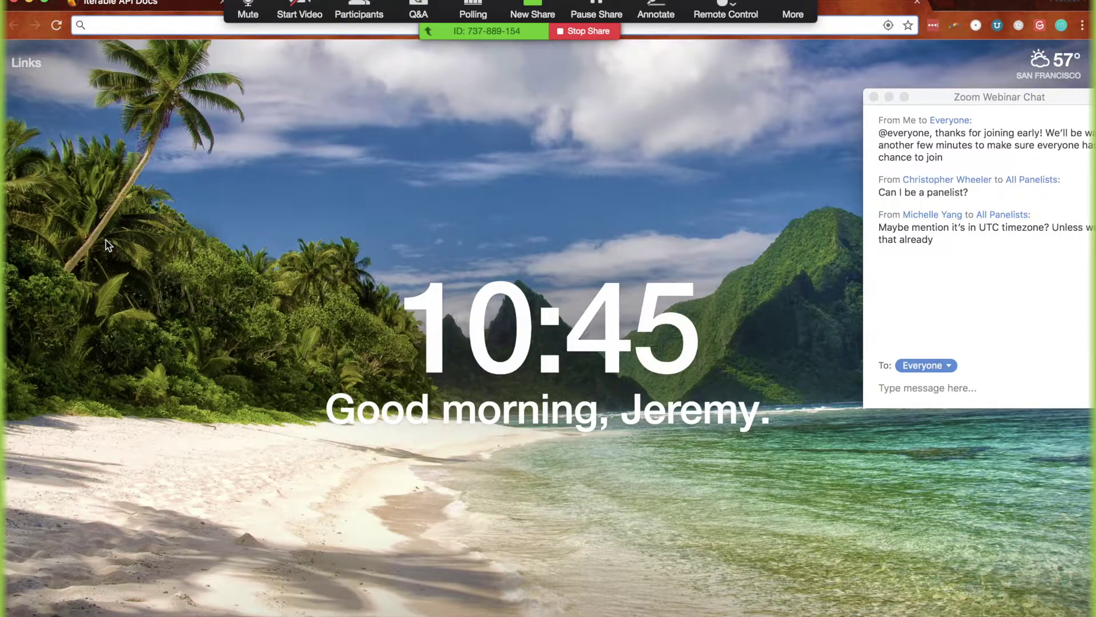
pyautogui.hotkey('ctrl', 'Tab')
pyautogui.scroll(-3, 51, 497)
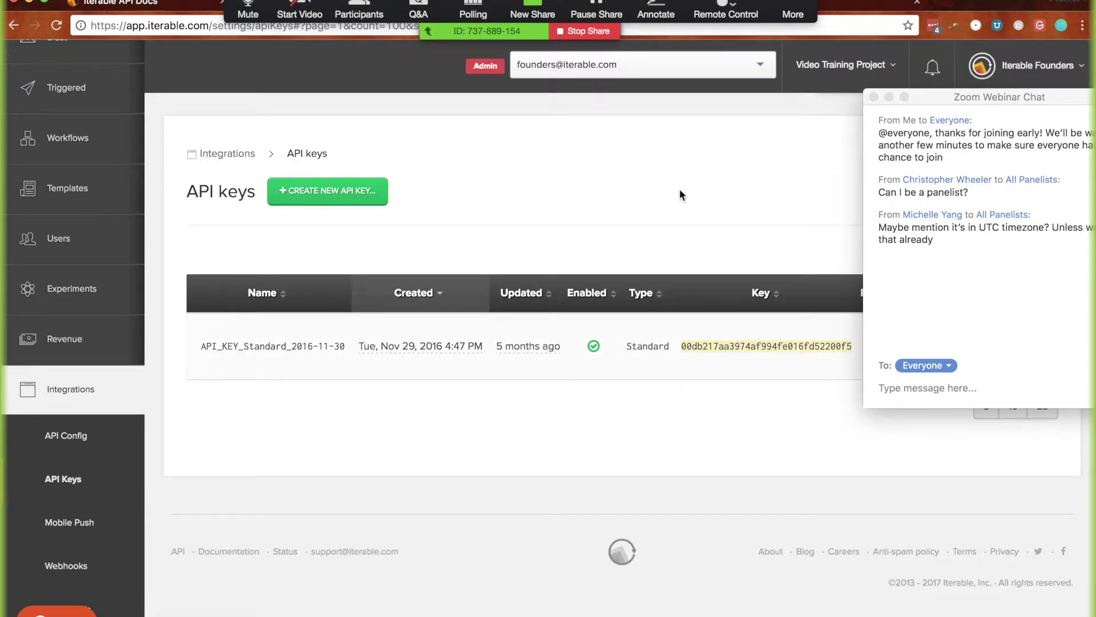
pyautogui.hotkey('ctrl', 'shift', 'Tab')
pyautogui.hotkey('ctrl', 'Tab')
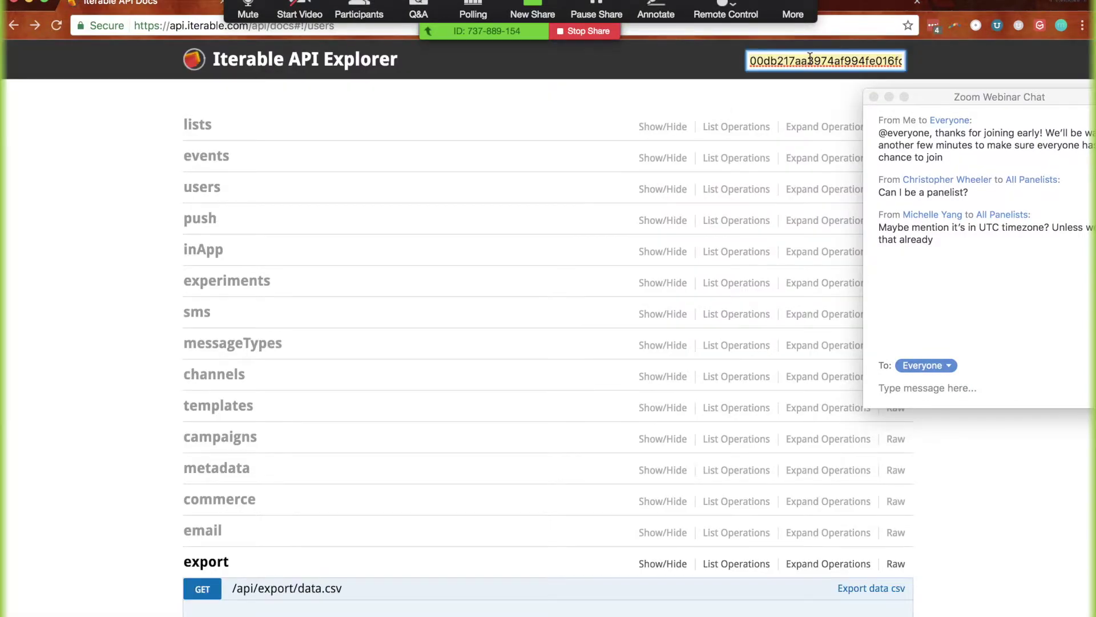
# Scroll across the user CSV columns from birthMonth and city onward, then back to the start
pyautogui.scroll(-6, 152, 455)
pyautogui.scroll(-4, 153, 457)
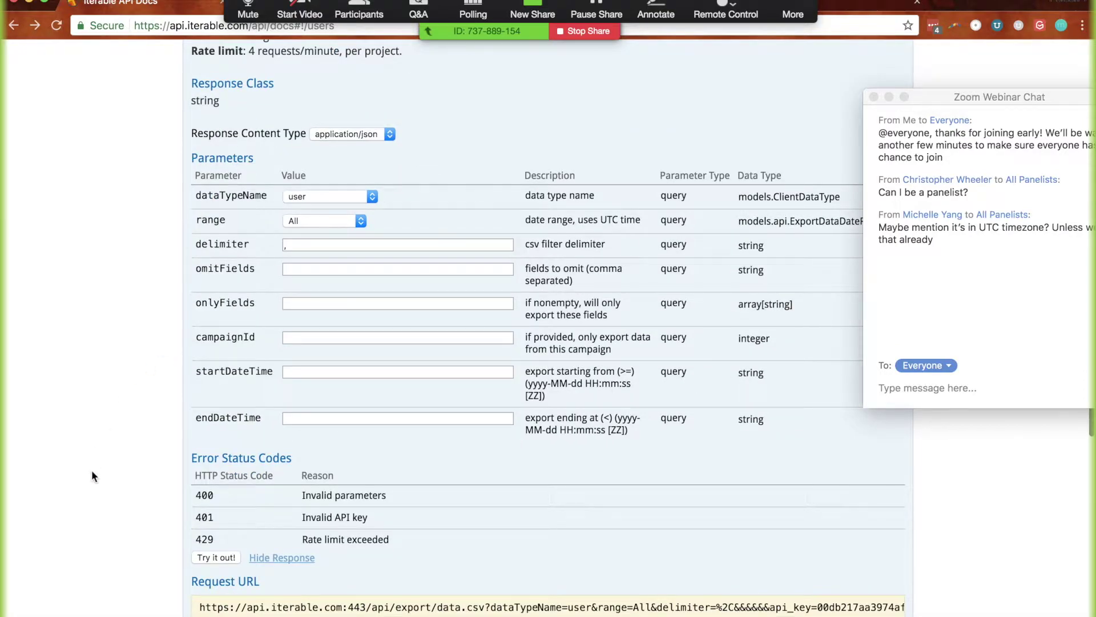
pyautogui.scroll(-7, 92, 477)
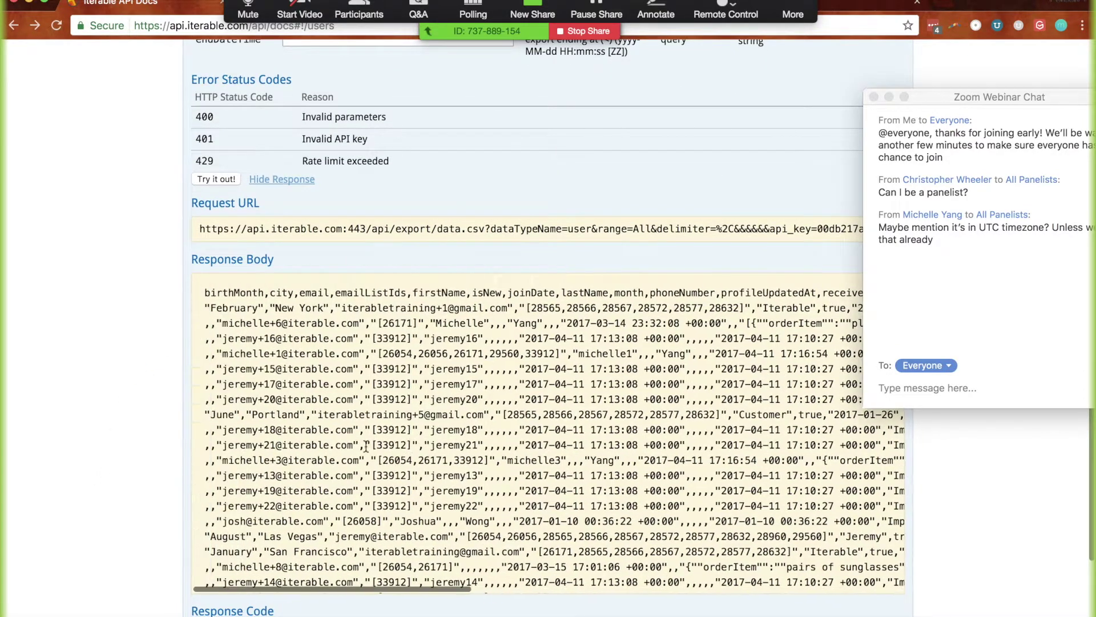
pyautogui.hscroll(4, 366, 446)
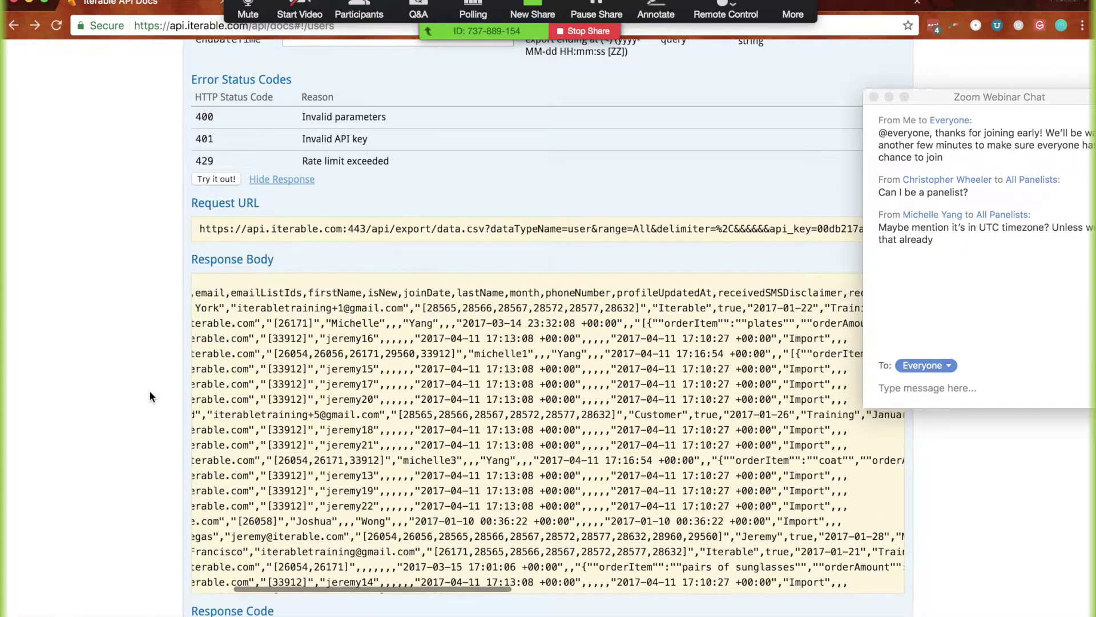
pyautogui.hscroll(-4, 241, 320)
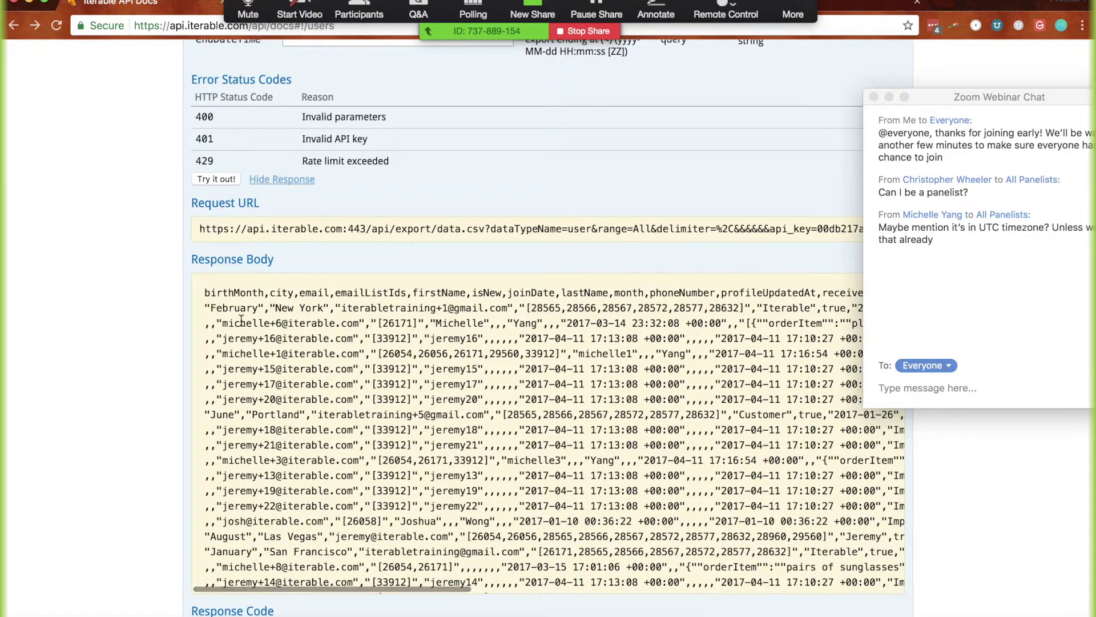
pyautogui.scroll(6, 240, 320)
# Set the export data type to emailClick and run the export
pyautogui.click(340, 133)
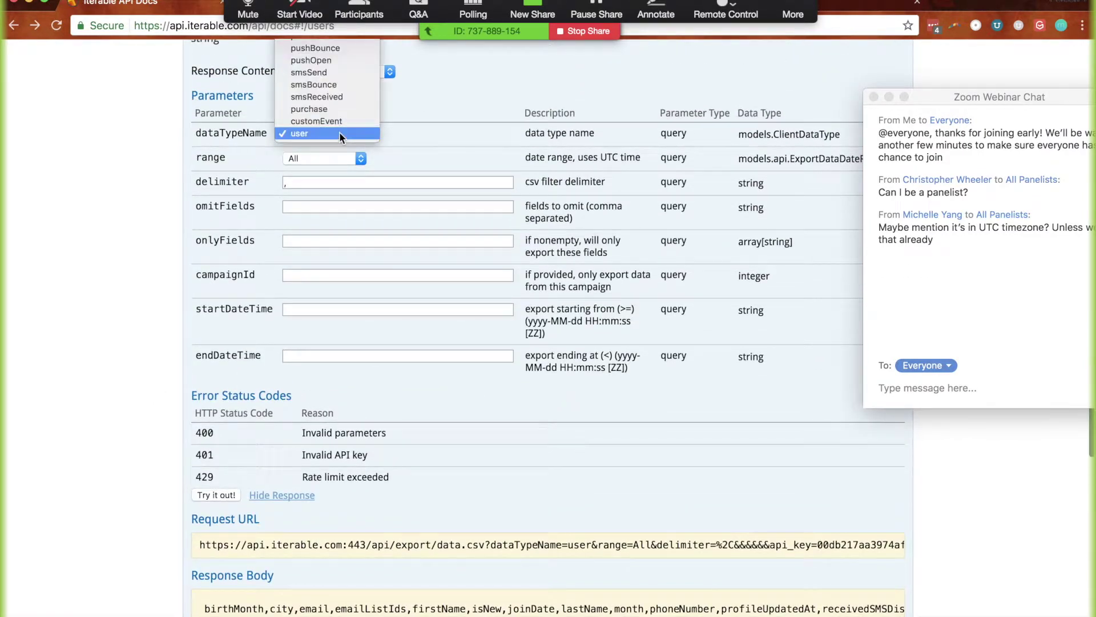
pyautogui.scroll(2, 339, 136)
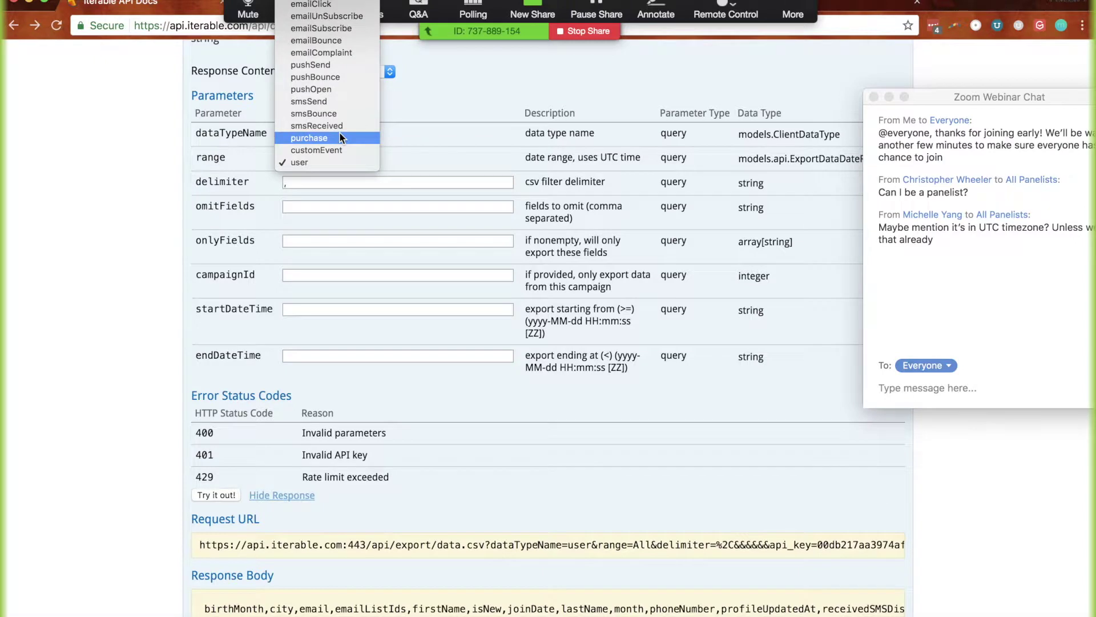
pyautogui.click(142, 302)
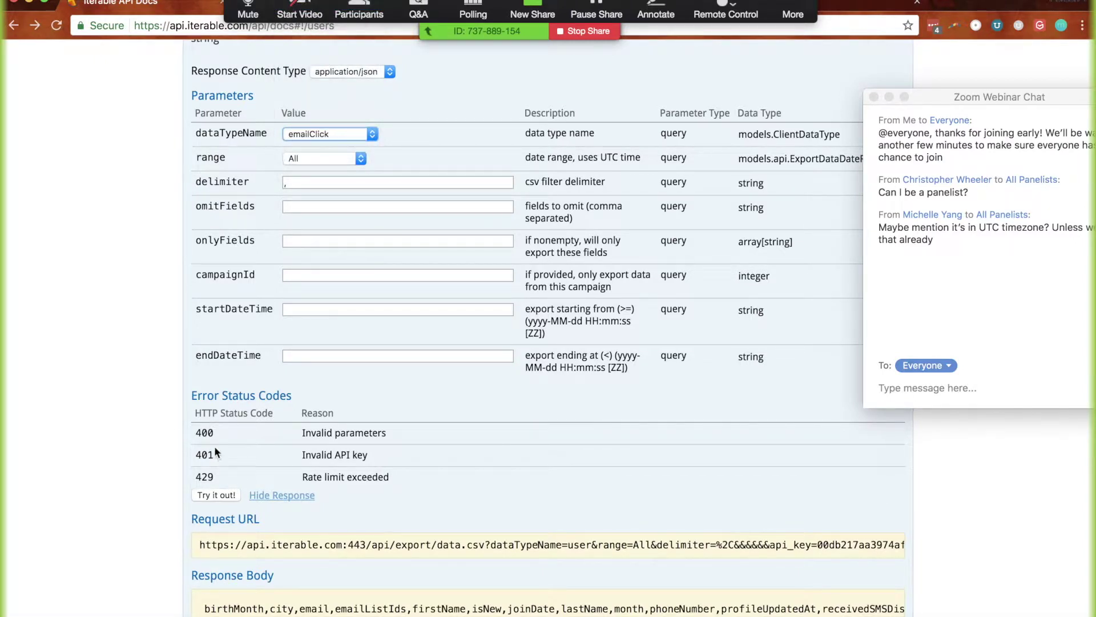
pyautogui.click(212, 496)
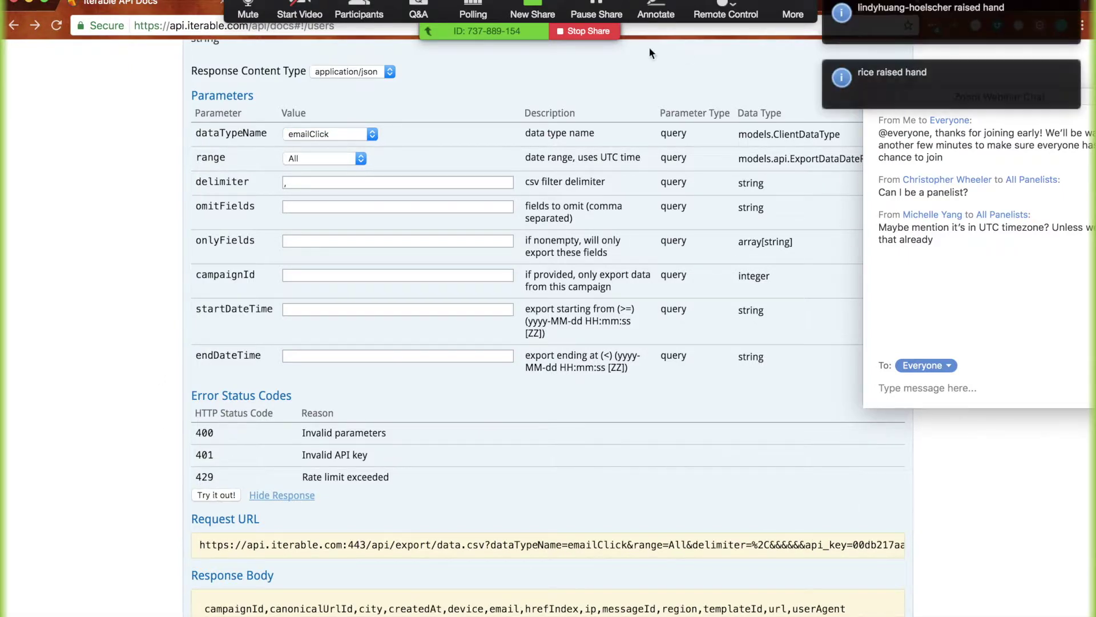
# View the open attendee question in the webinar questions panel
pyautogui.click(423, 8)
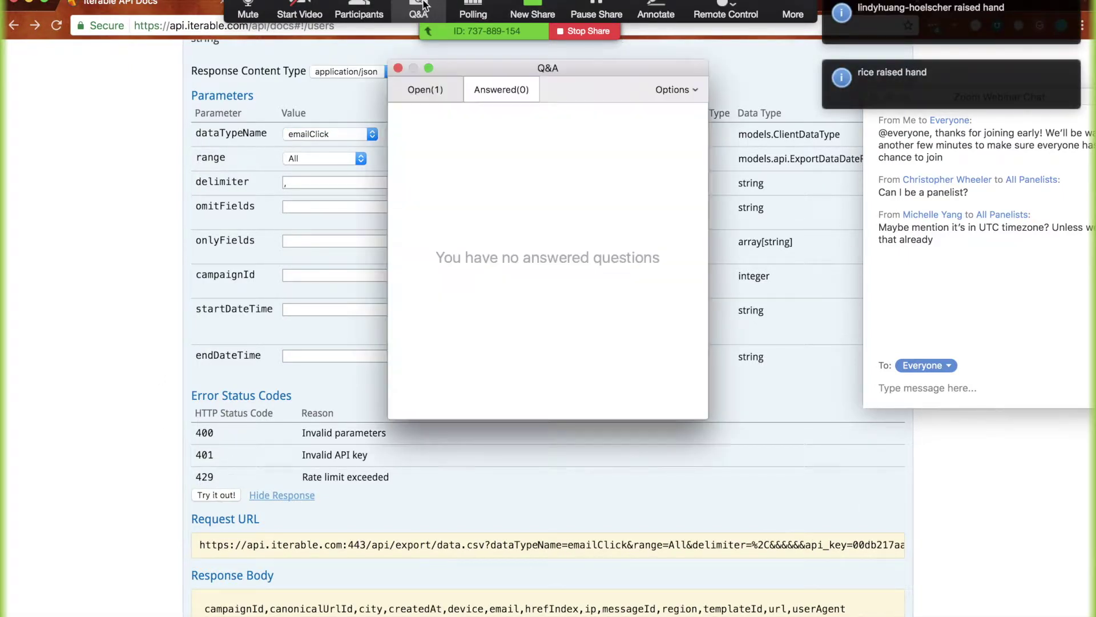
pyautogui.click(427, 91)
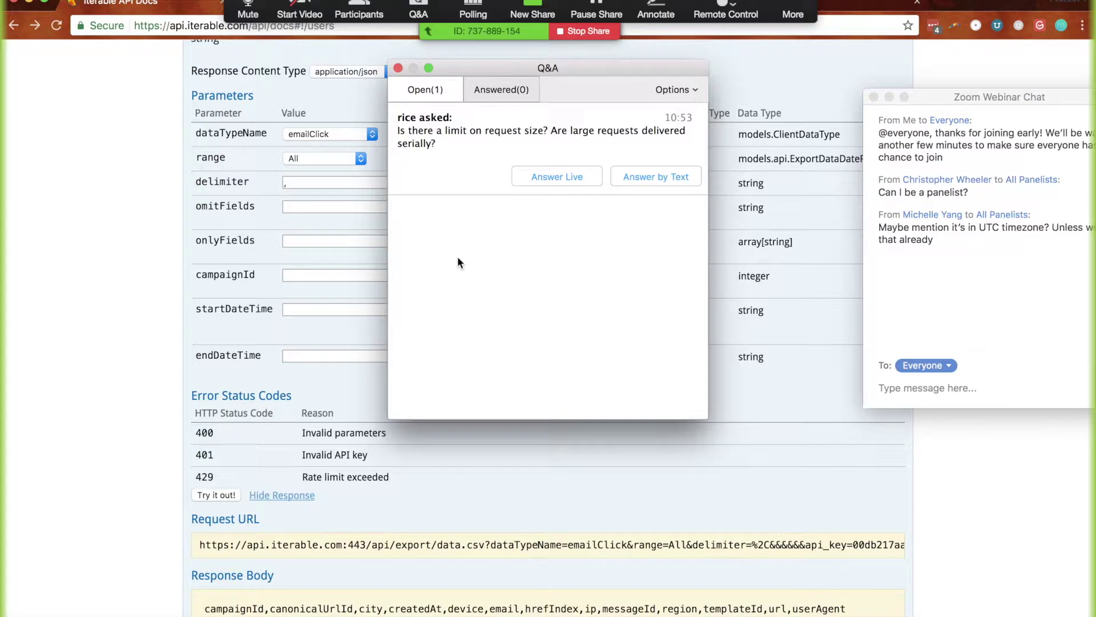
pyautogui.scroll(4, 99, 332)
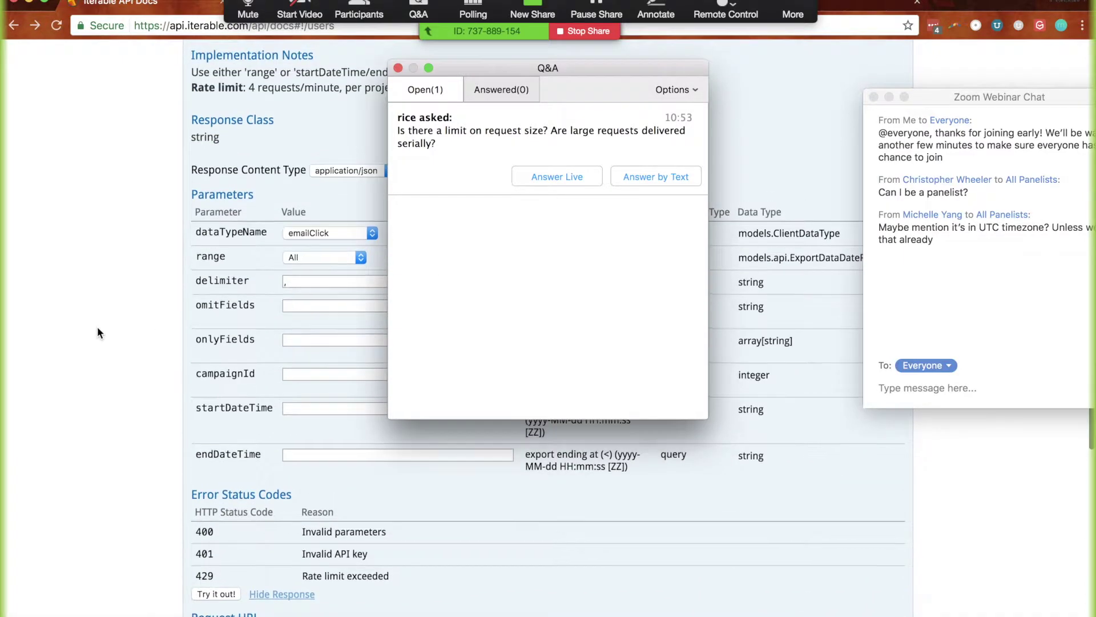
pyautogui.scroll(3, 98, 331)
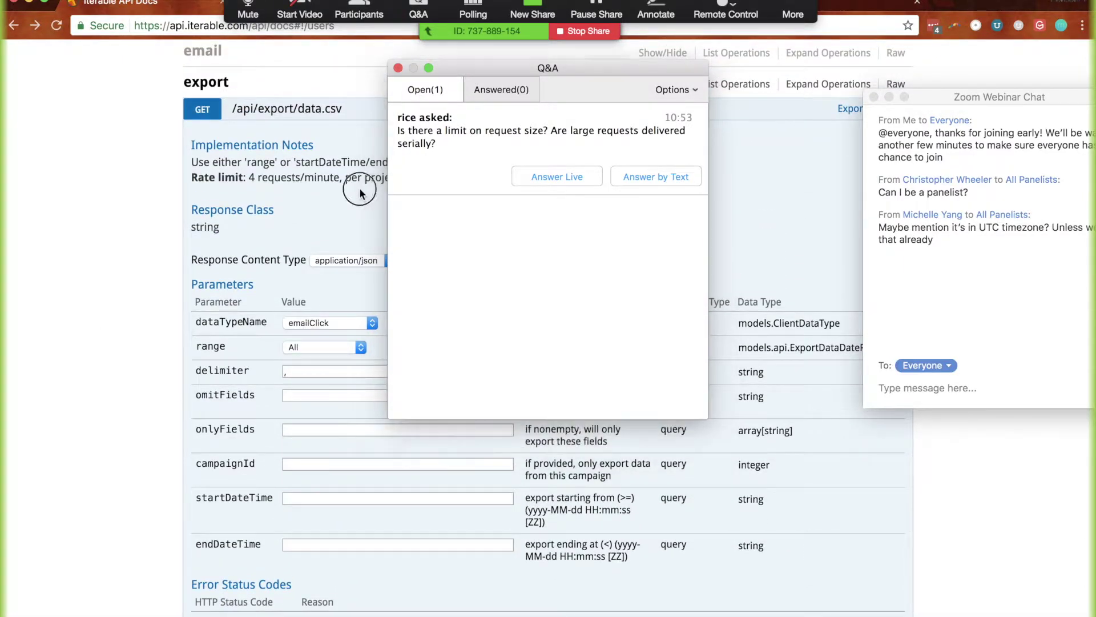
# Highlight the export's 4 requests/minute rate limit in the API docs
pyautogui.click(343, 102)
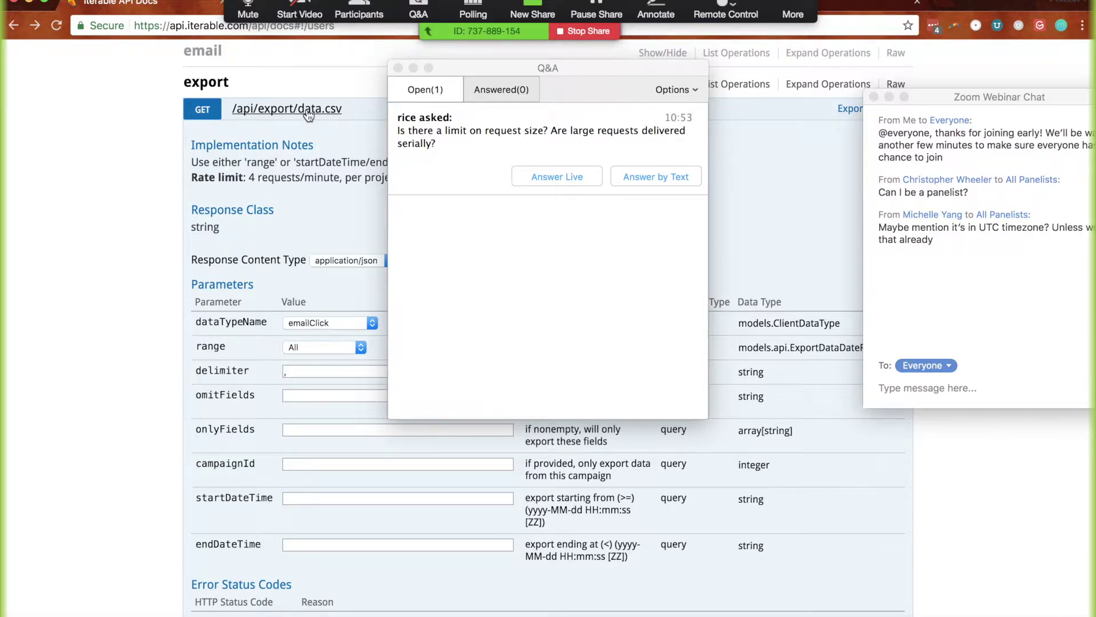
pyautogui.moveTo(249, 179); pyautogui.dragTo(340, 179)
pyautogui.scroll(-5, 116, 388)
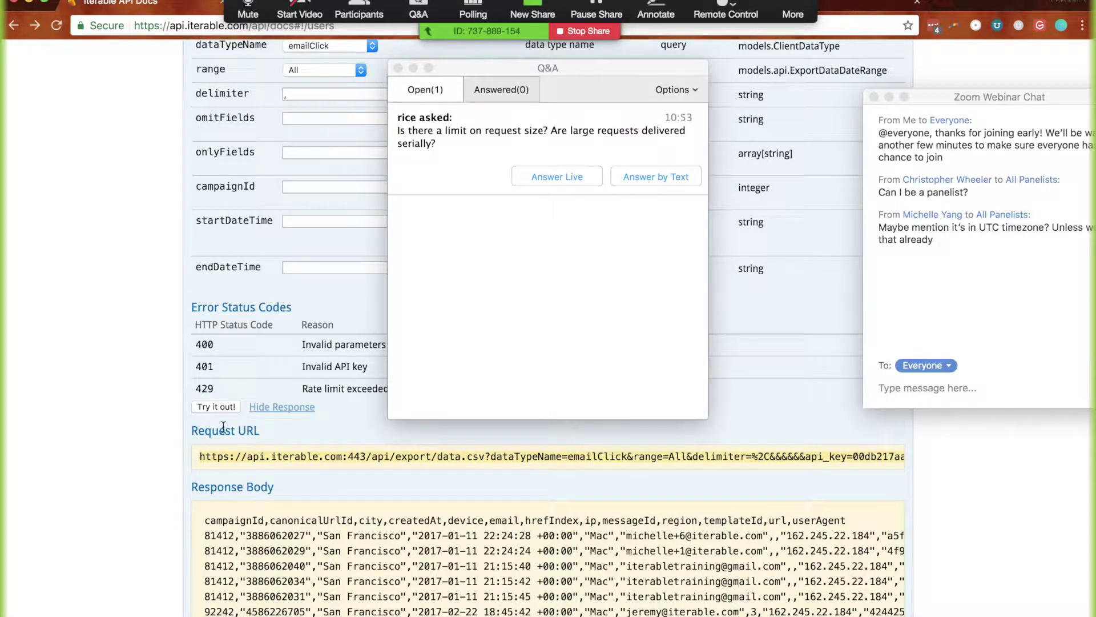
pyautogui.press('super+Tab')
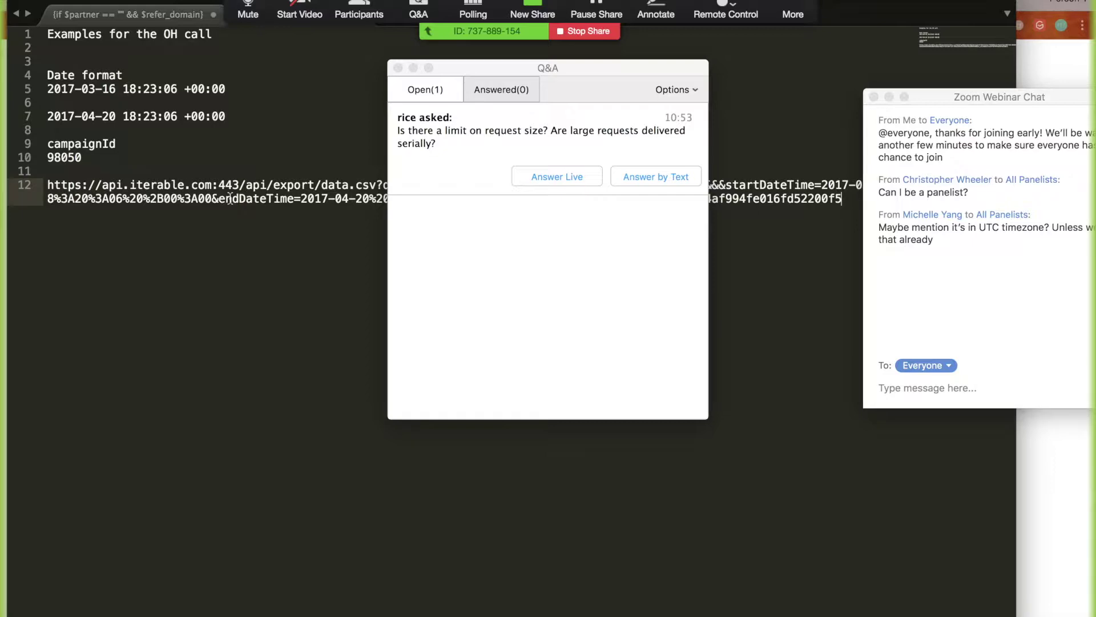
pyautogui.press('super+Tab')
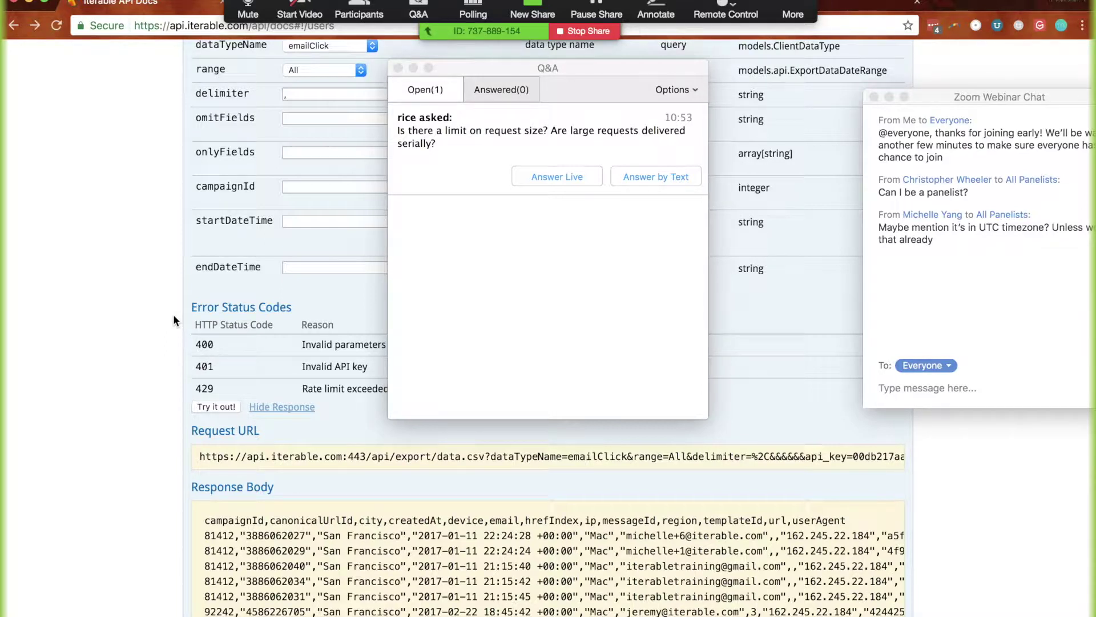
pyautogui.scroll(2, 173, 316)
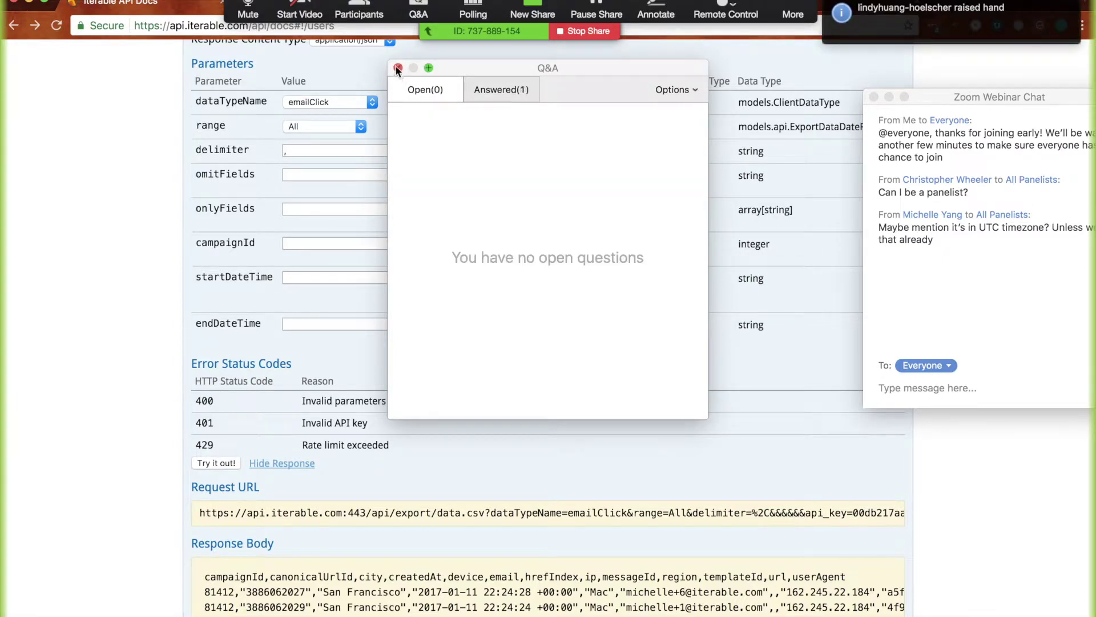
pyautogui.click(485, 94)
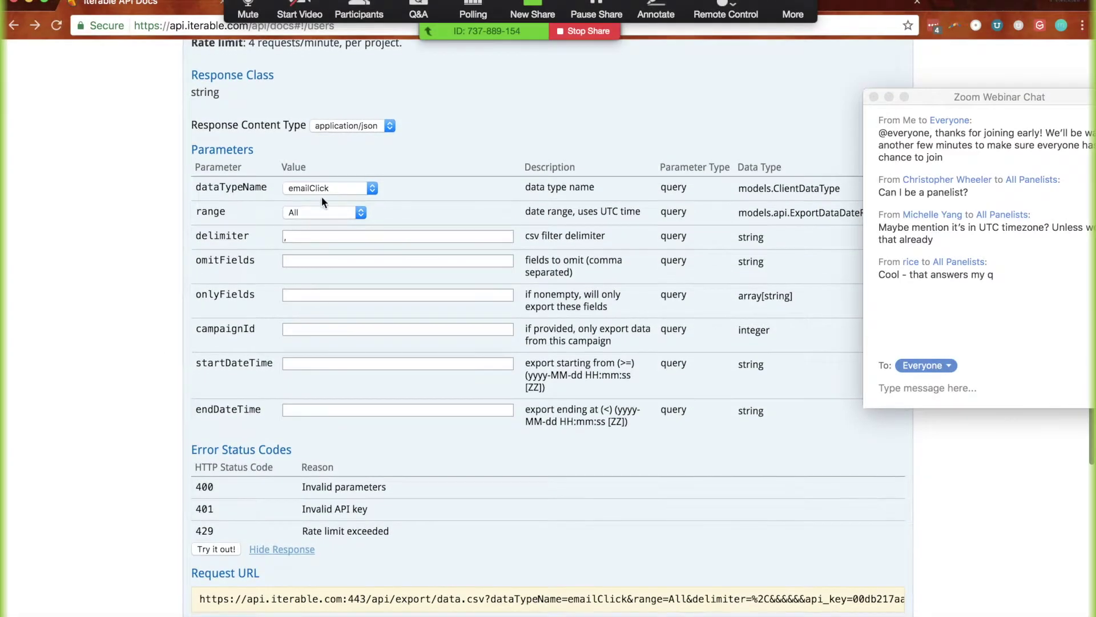
pyautogui.click(320, 189)
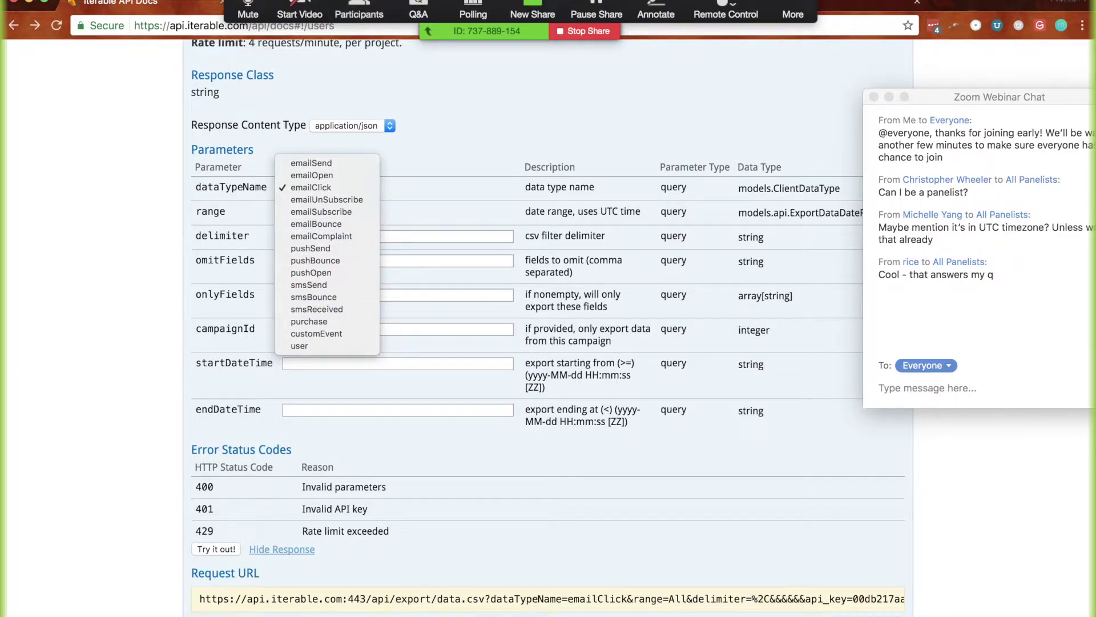
pyautogui.click(423, 10)
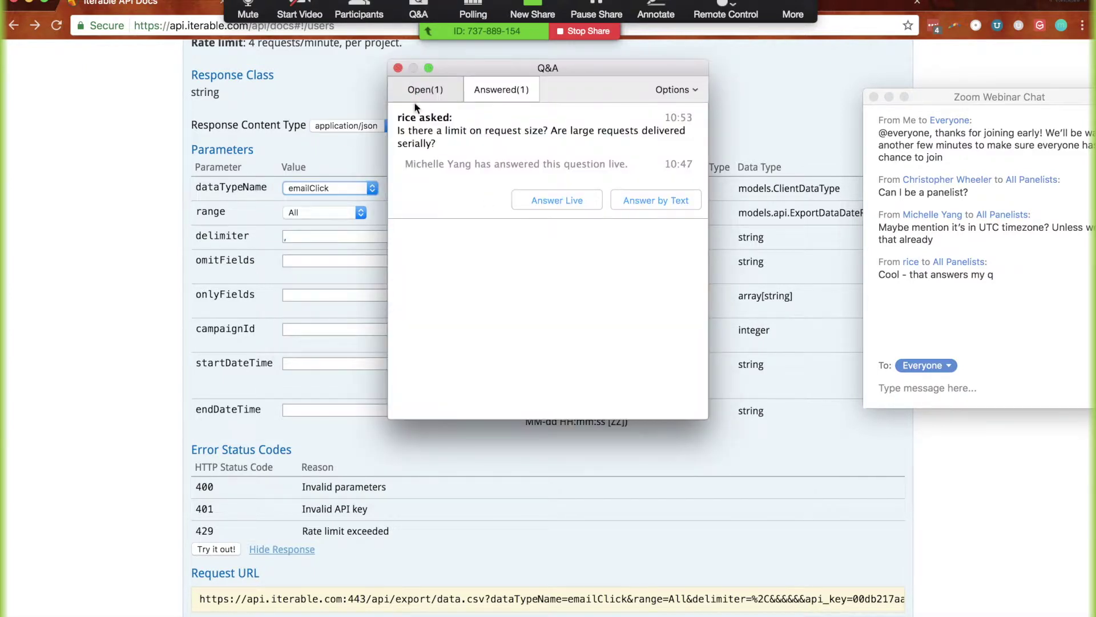
pyautogui.click(422, 91)
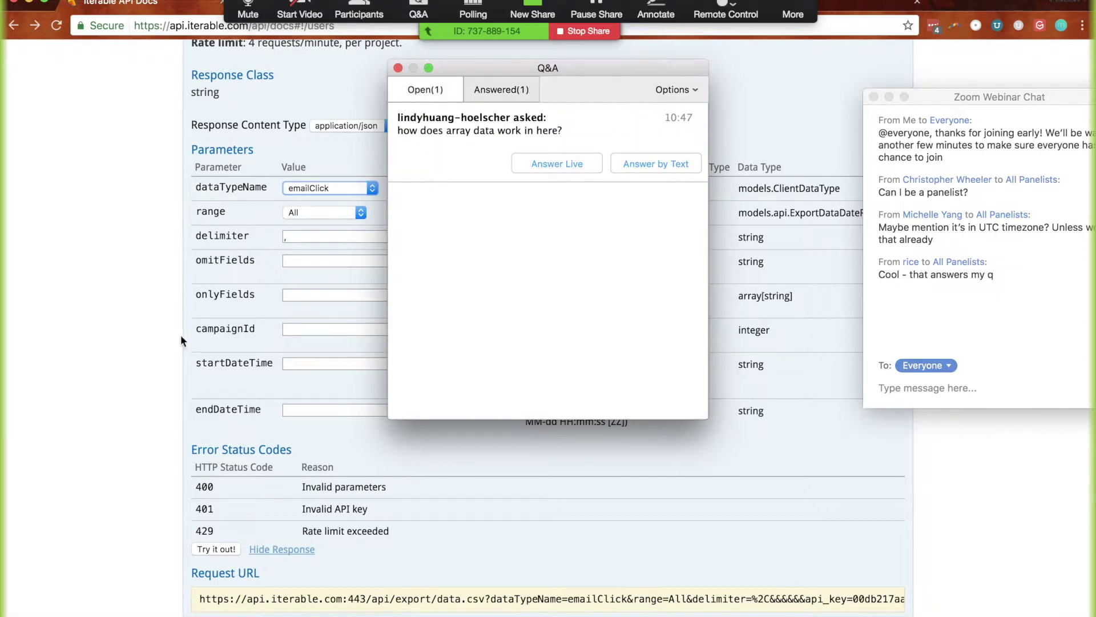
pyautogui.scroll(-3, 180, 334)
pyautogui.scroll(3, 181, 335)
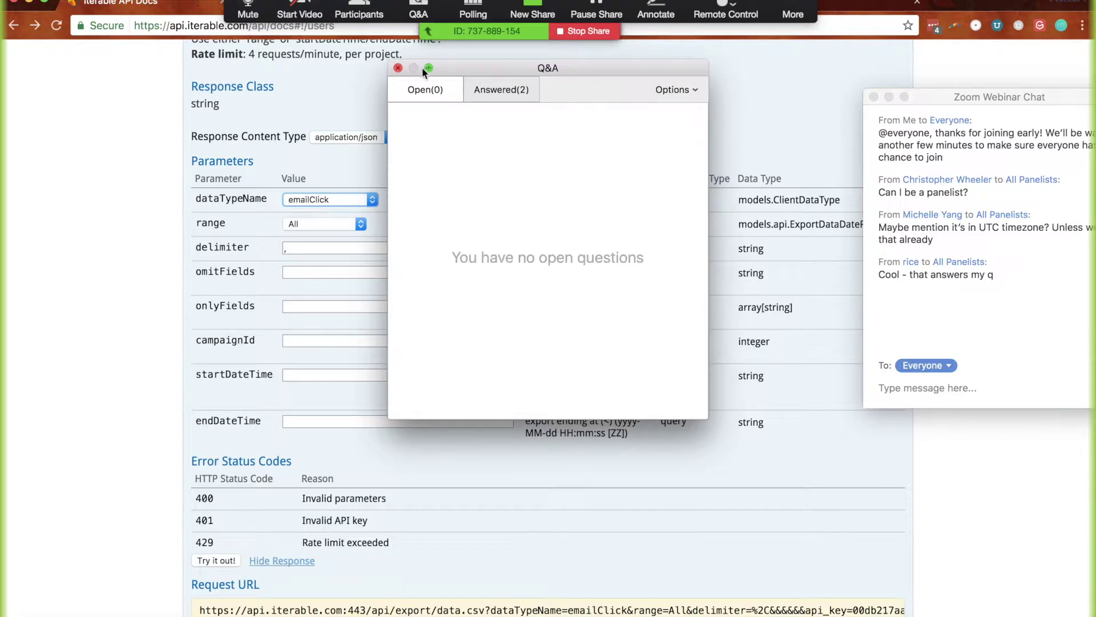
pyautogui.click(398, 68)
# Expand the users section, open GET /api/users/getFields, and scroll its field-type response
pyautogui.scroll(10, 204, 217)
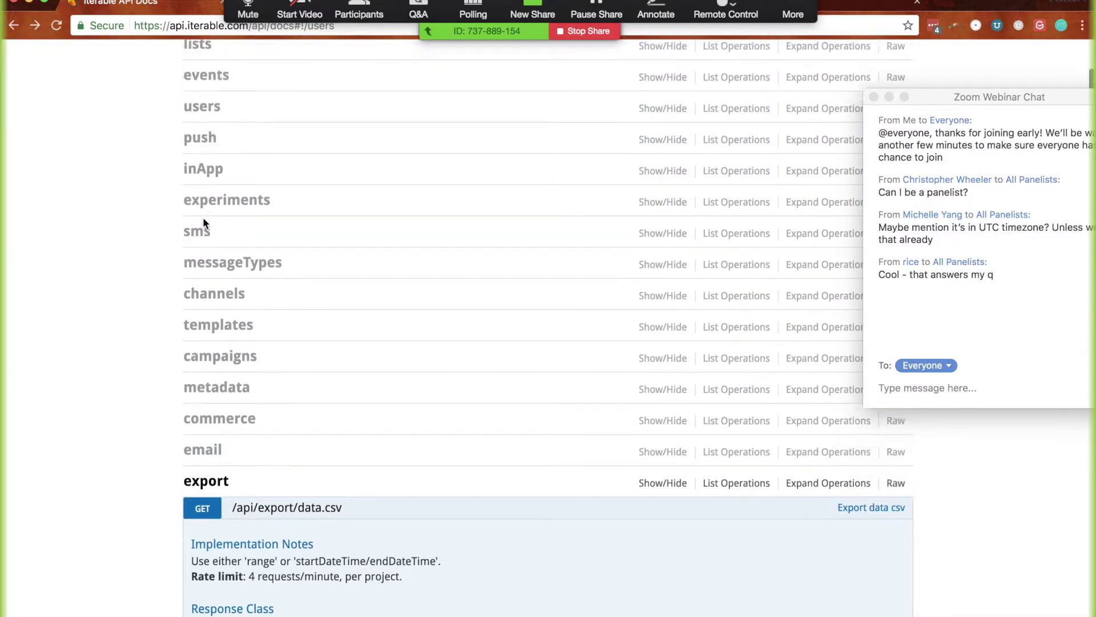
pyautogui.click(201, 115)
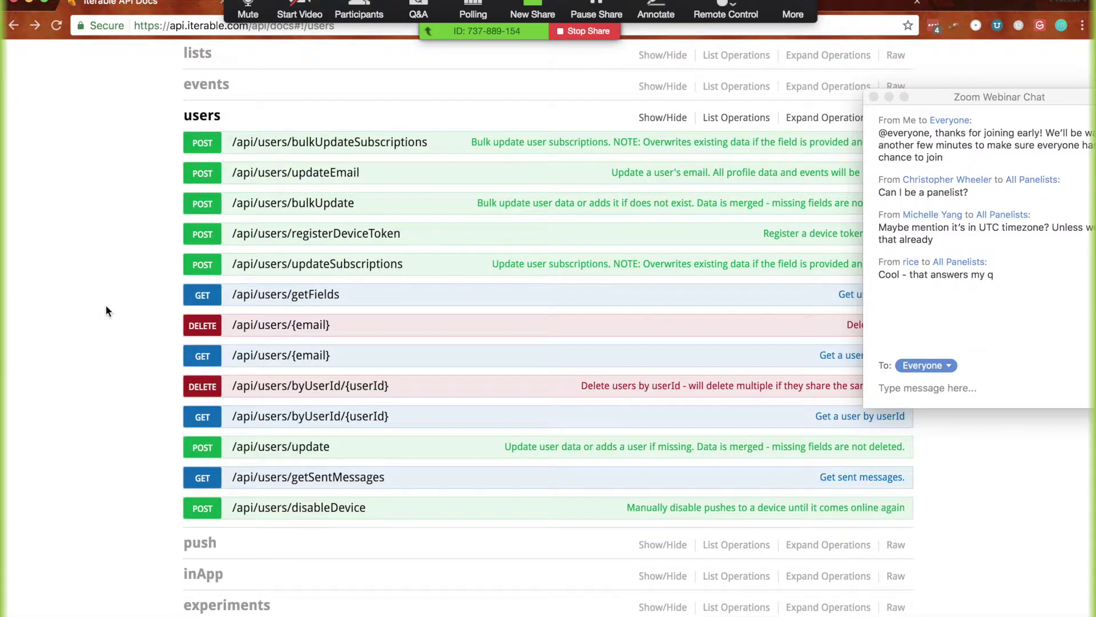
pyautogui.click(269, 295)
pyautogui.scroll(-2, 218, 533)
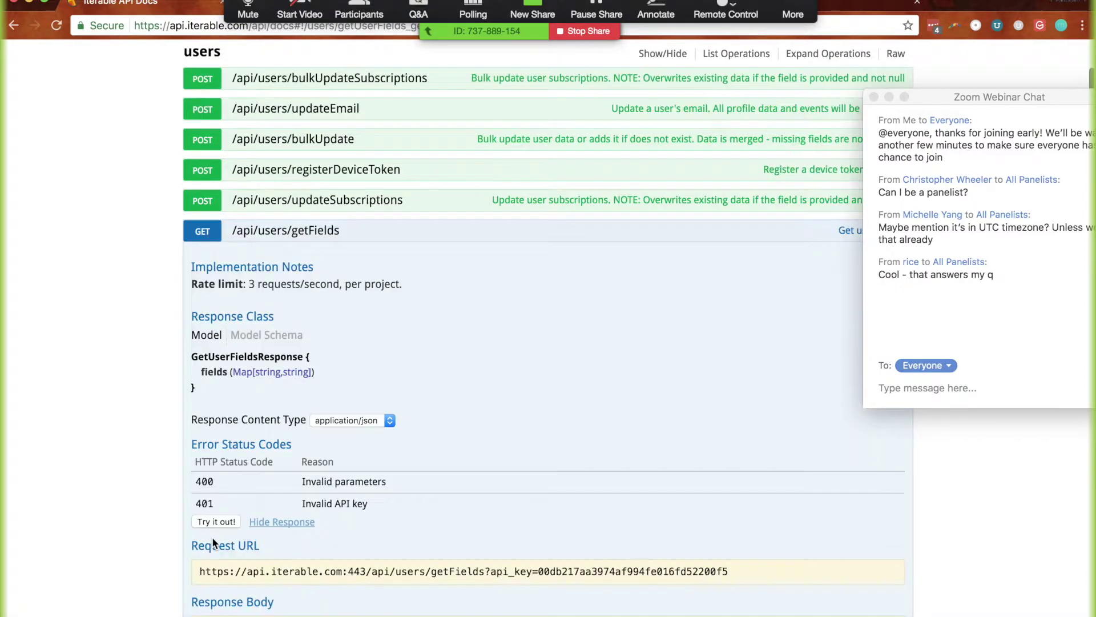
pyautogui.scroll(-10, 149, 567)
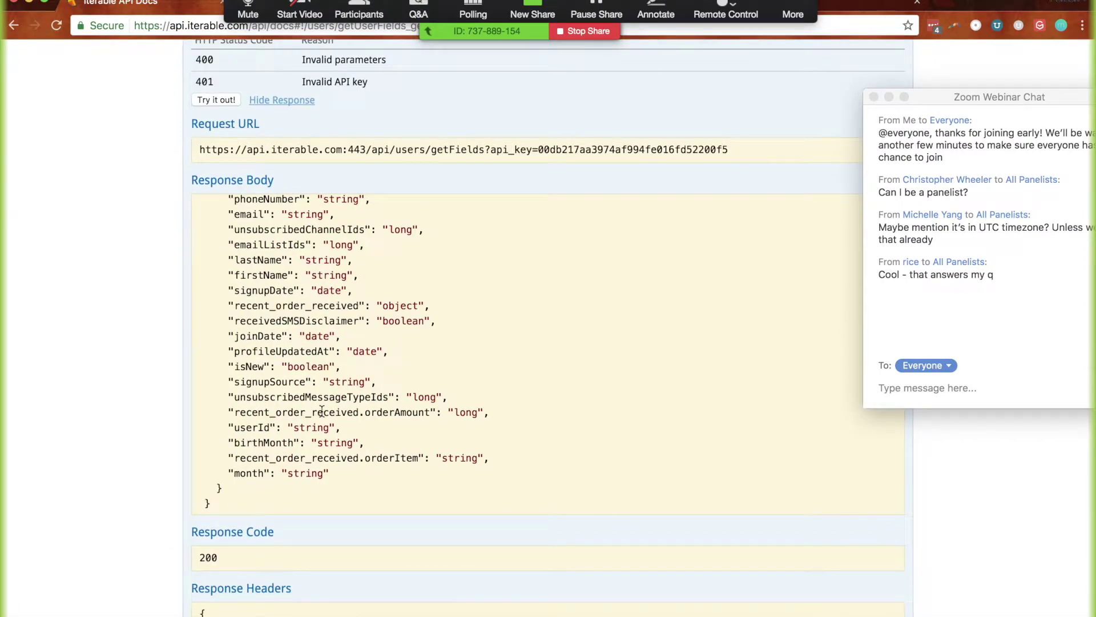
pyautogui.scroll(5, 321, 410)
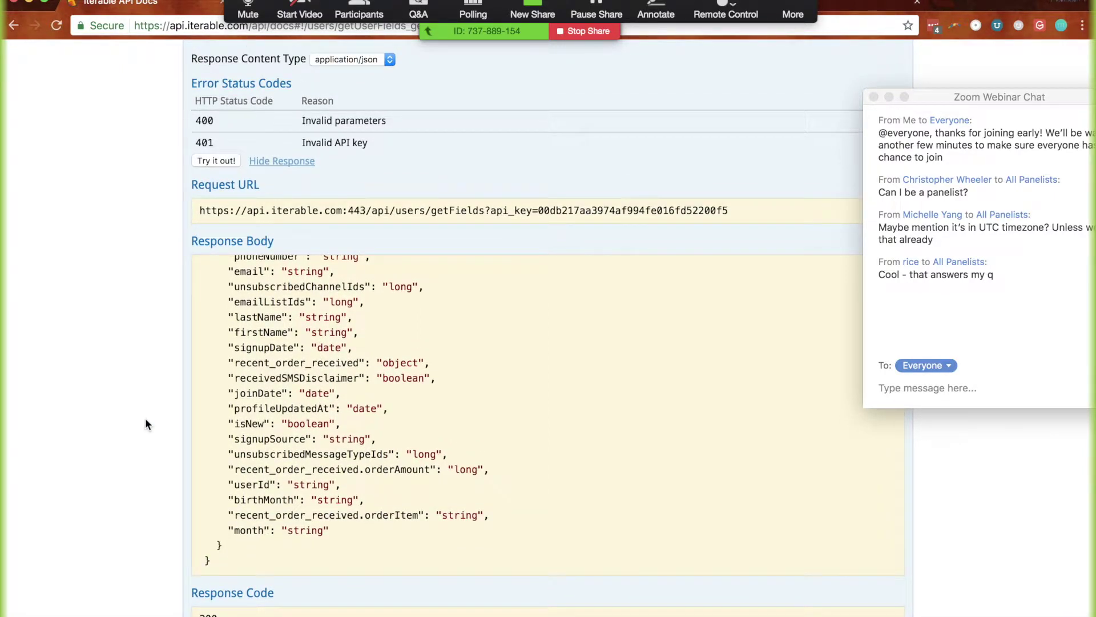
pyautogui.scroll(2, 198, 402)
pyautogui.scroll(-20, 198, 404)
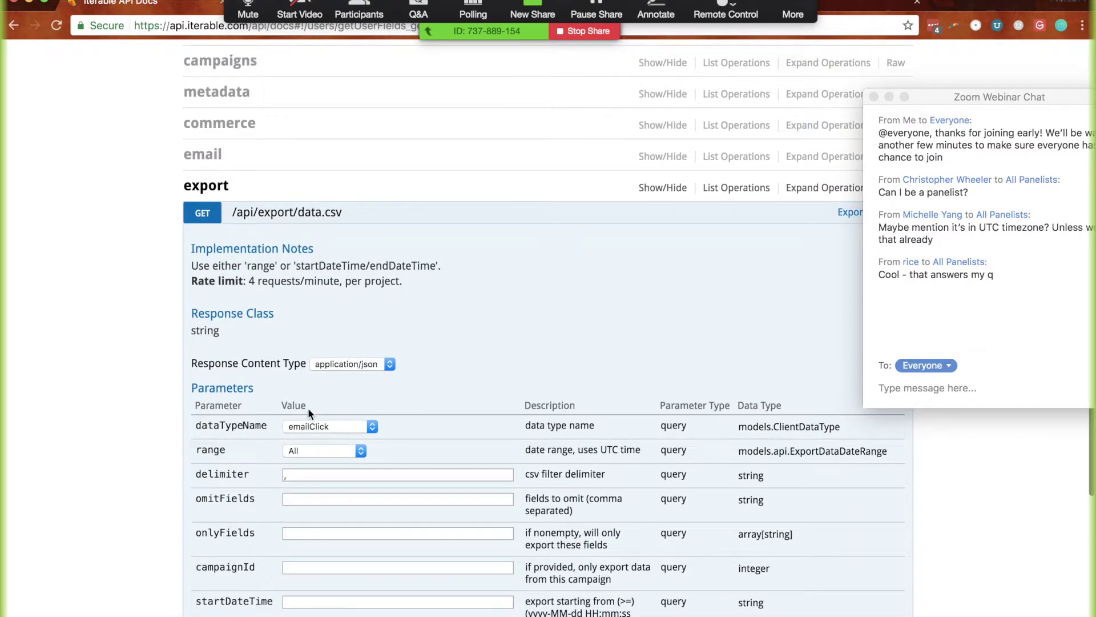
pyautogui.click(308, 425)
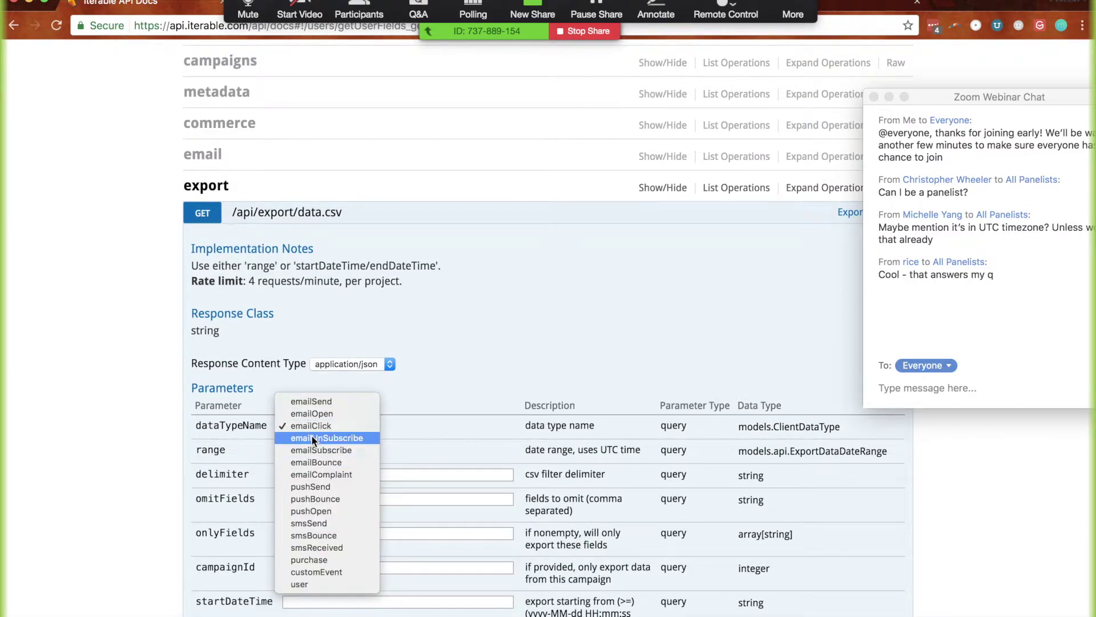
pyautogui.click(311, 437)
pyautogui.scroll(-6, 279, 461)
pyautogui.click(216, 470)
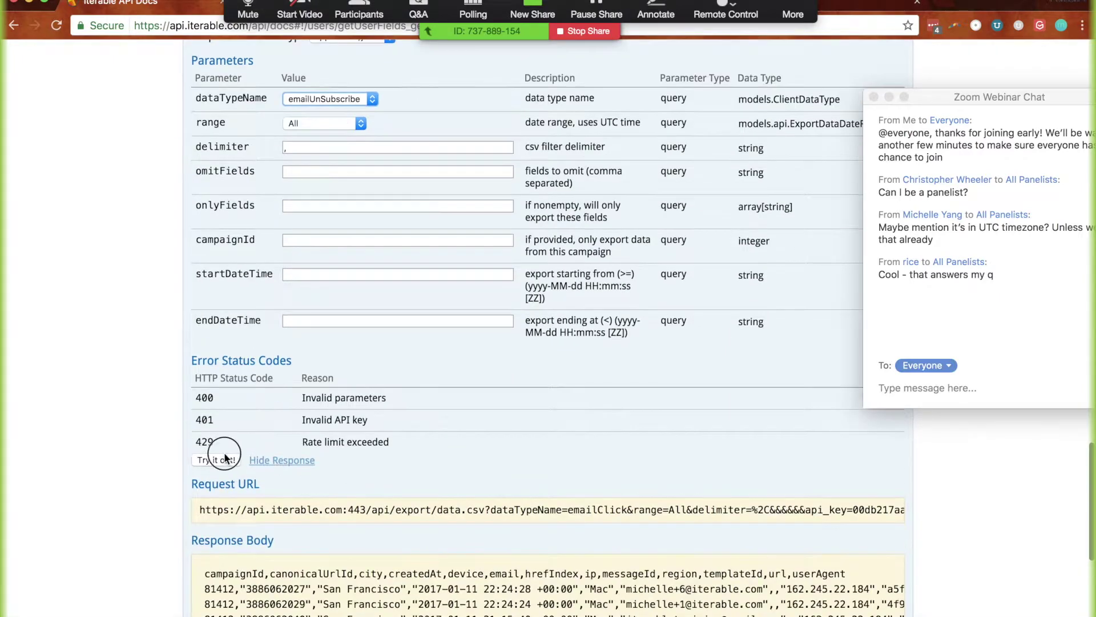
pyautogui.scroll(-5, 147, 451)
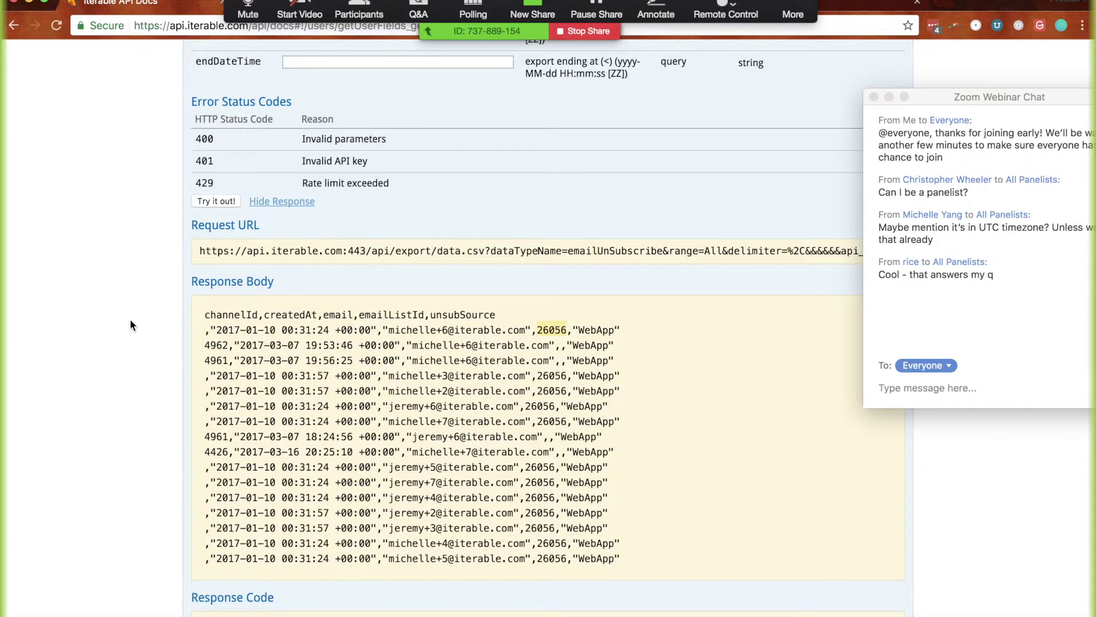
pyautogui.scroll(5, 130, 325)
pyautogui.scroll(-4, 130, 325)
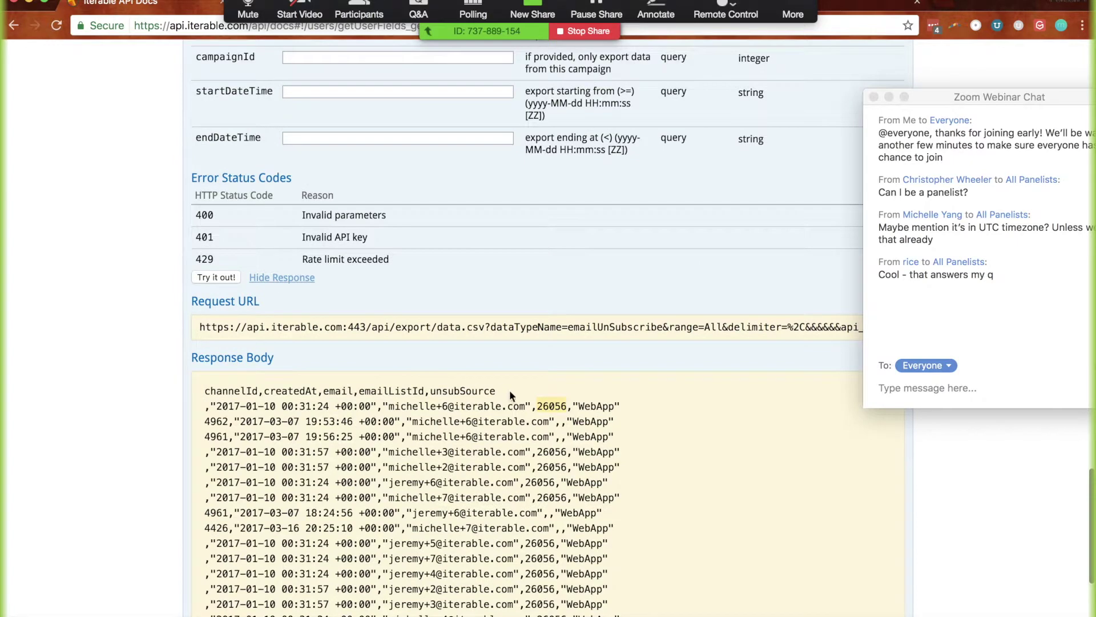
pyautogui.scroll(-2, 514, 387)
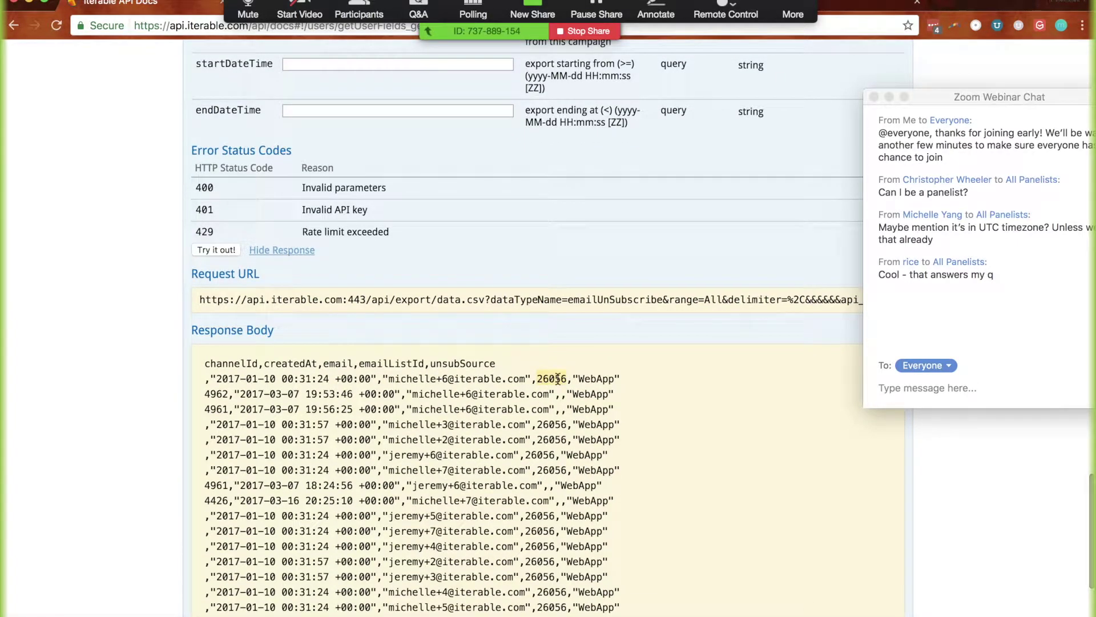
pyautogui.click(542, 377)
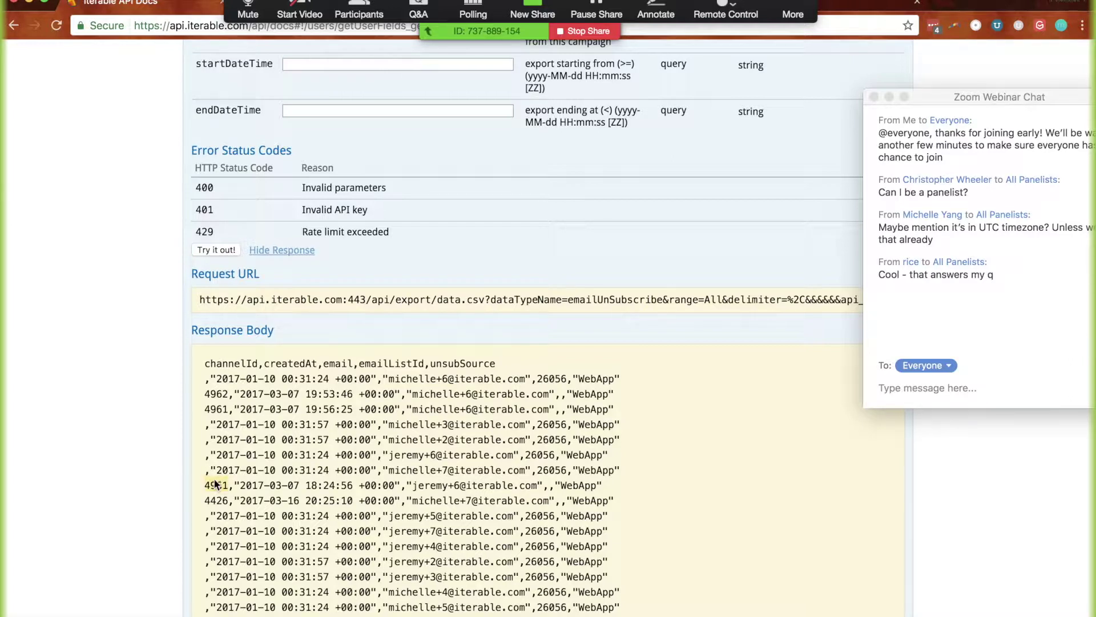
pyautogui.click(276, 485)
pyautogui.moveTo(241, 501); pyautogui.dragTo(394, 499)
pyautogui.click(308, 496)
pyautogui.moveTo(457, 614)
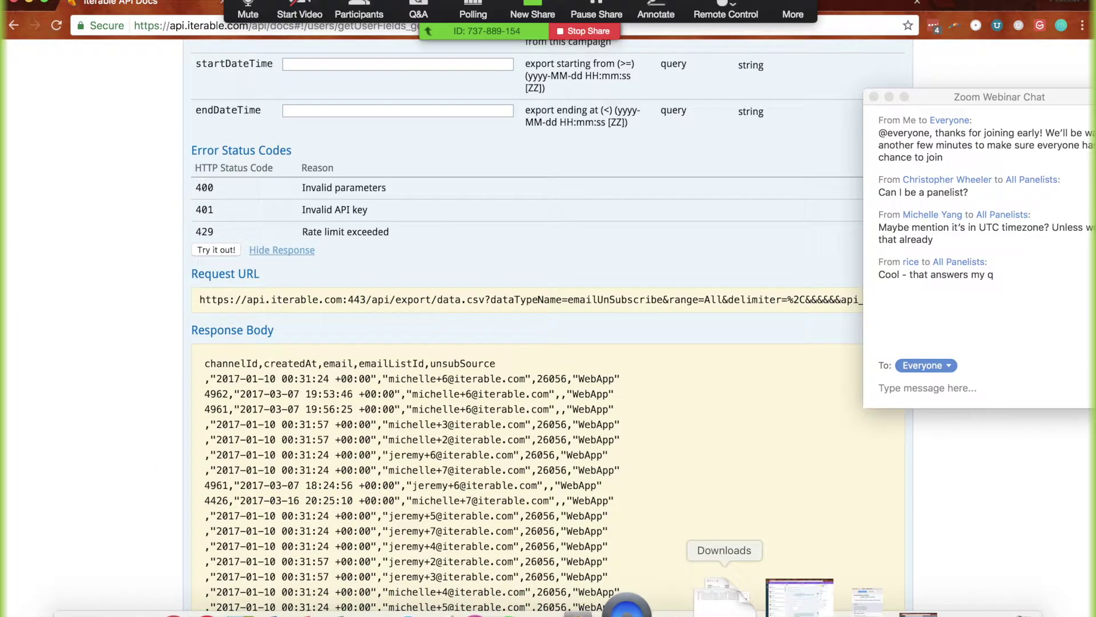
pyautogui.click(724, 597)
pyautogui.click(265, 314)
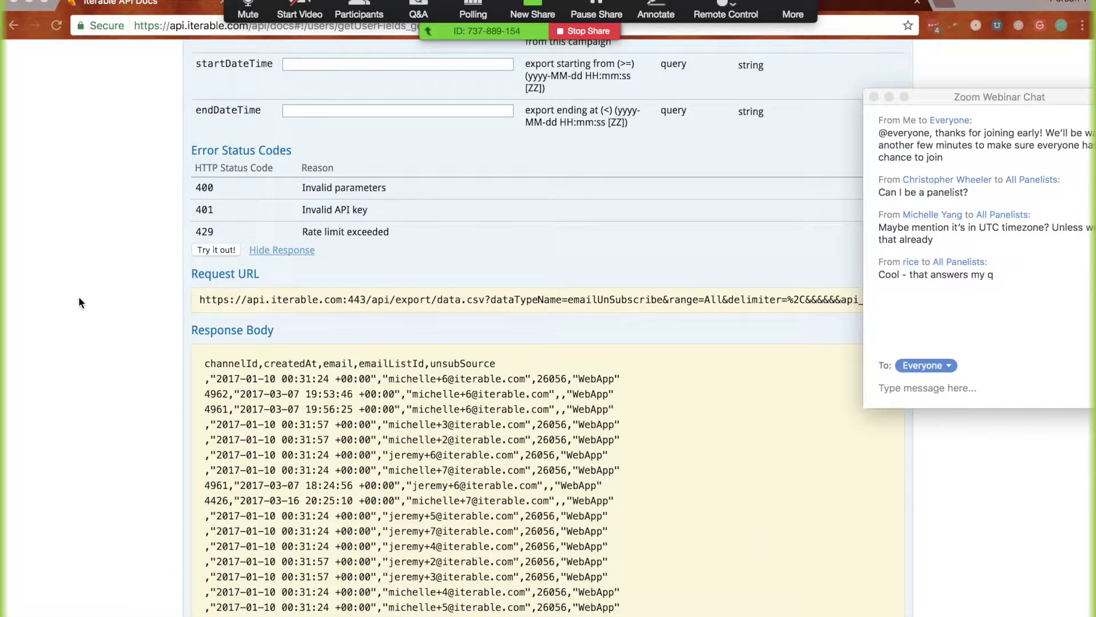
pyautogui.moveTo(437, 614)
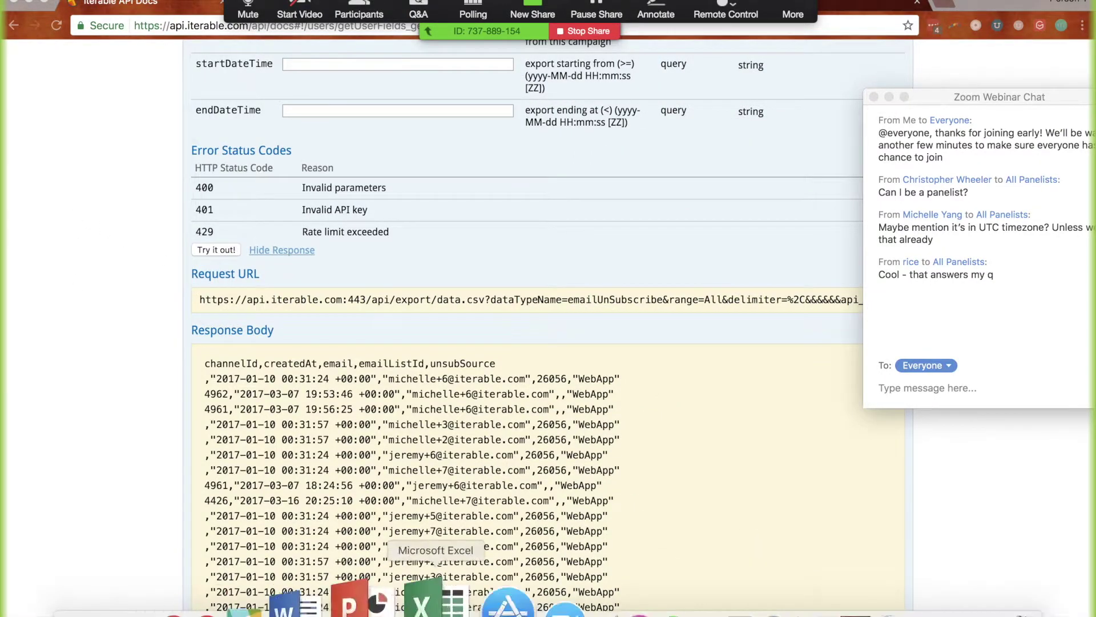
pyautogui.click(899, 608)
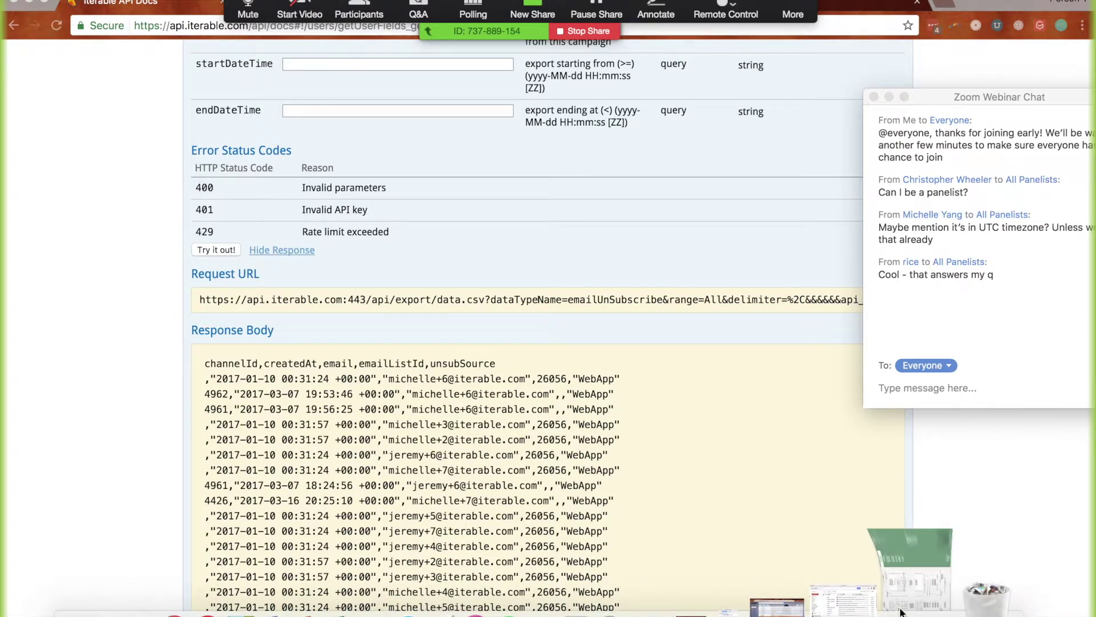
# Set cell A2's campaignId to [98050,39844,3884]
pyautogui.doubleClick(37, 156)
pyautogui.write('[98050')
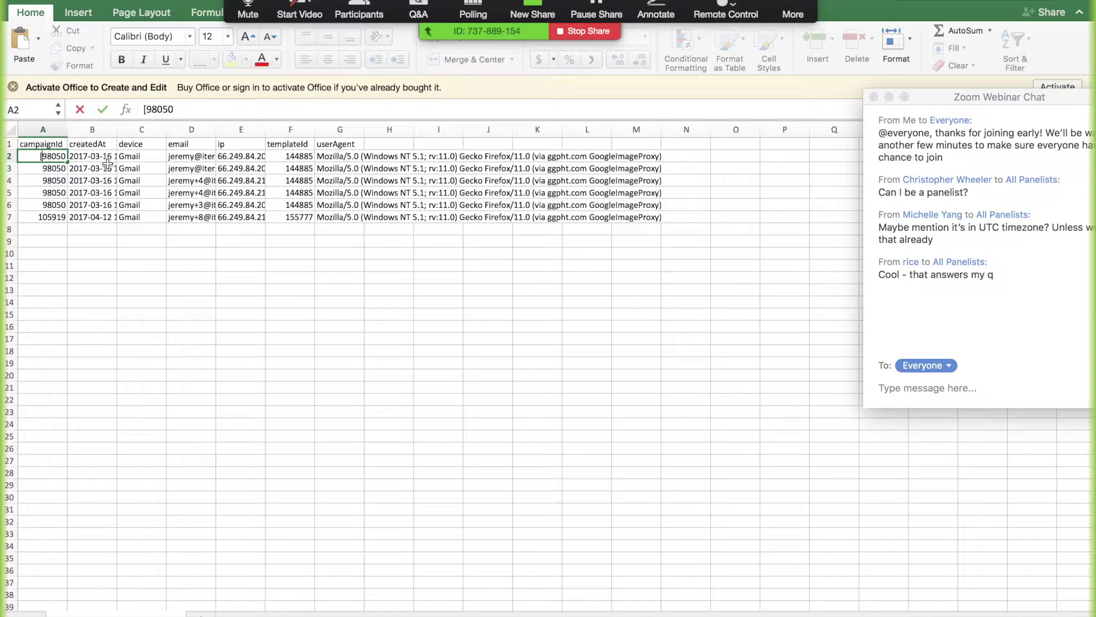
pyautogui.write(',39844')
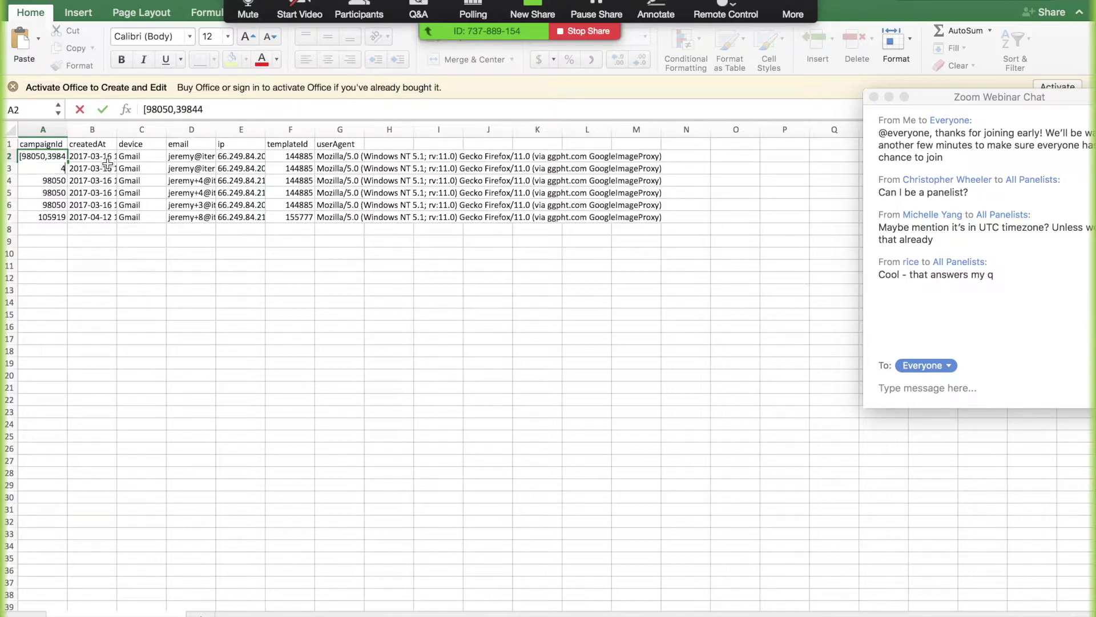
pyautogui.write(',3884]')
pyautogui.press('Return')
pyautogui.press('Up')
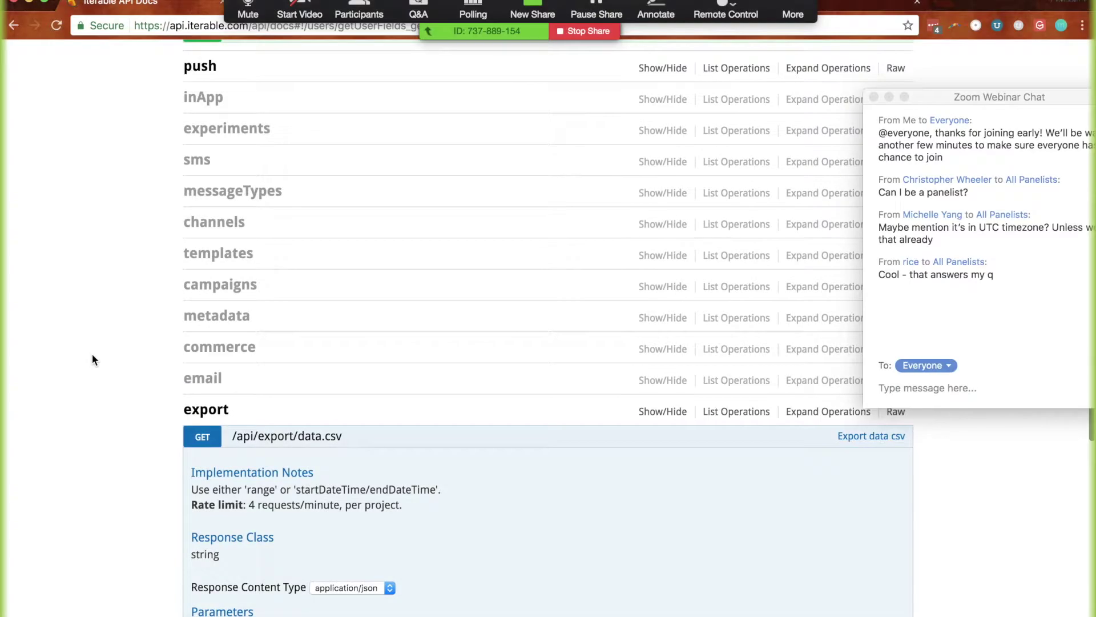
pyautogui.scroll(1, 92, 358)
pyautogui.scroll(6, 93, 355)
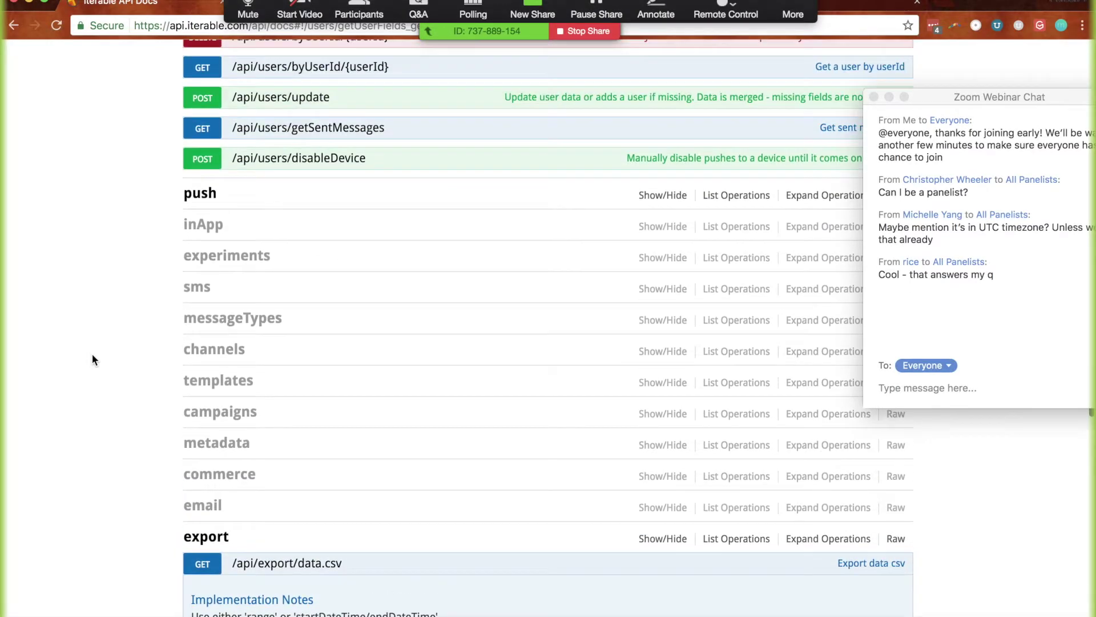
# Expand POST /api/users/update, check the unanswered Zoom Q&A question, then switch to the API Keys page
pyautogui.click(297, 337)
pyautogui.scroll(-4, 150, 439)
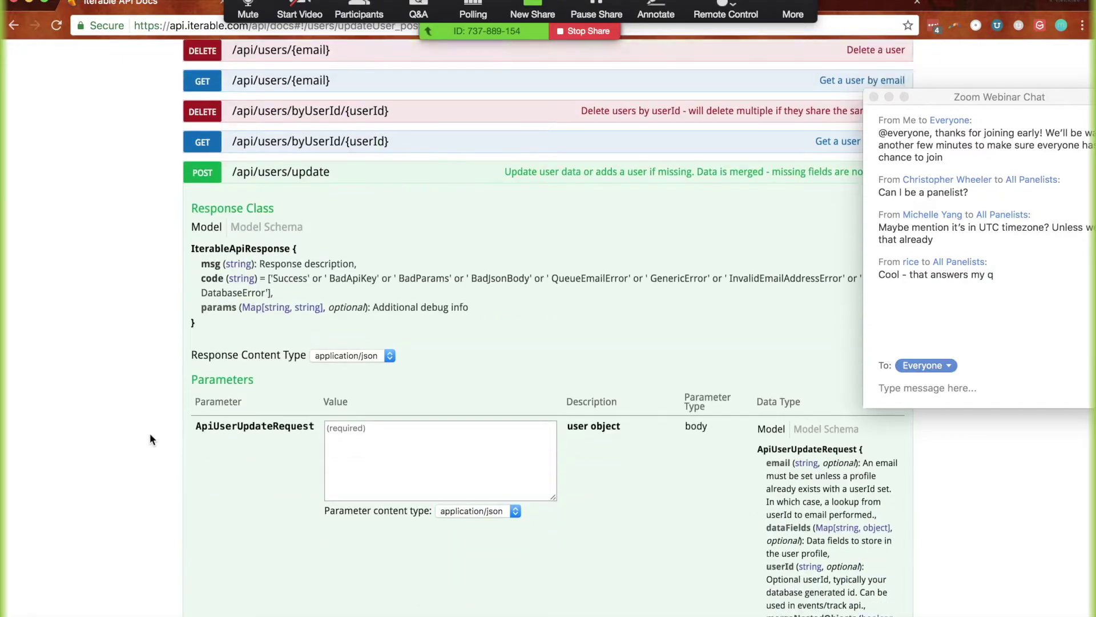
pyautogui.click(430, 3)
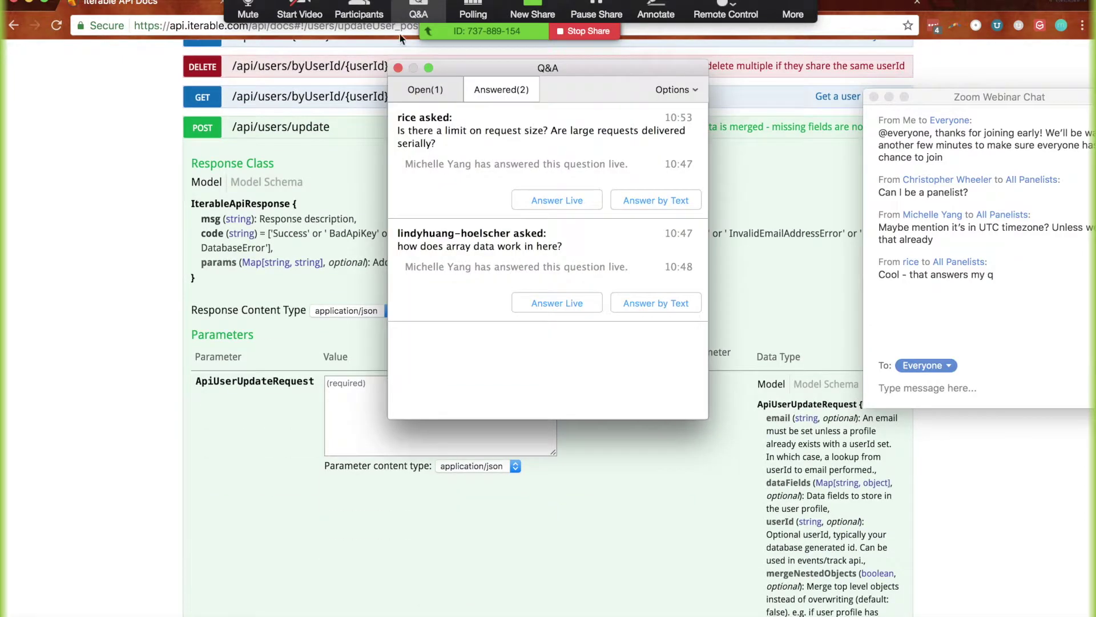
pyautogui.click(432, 91)
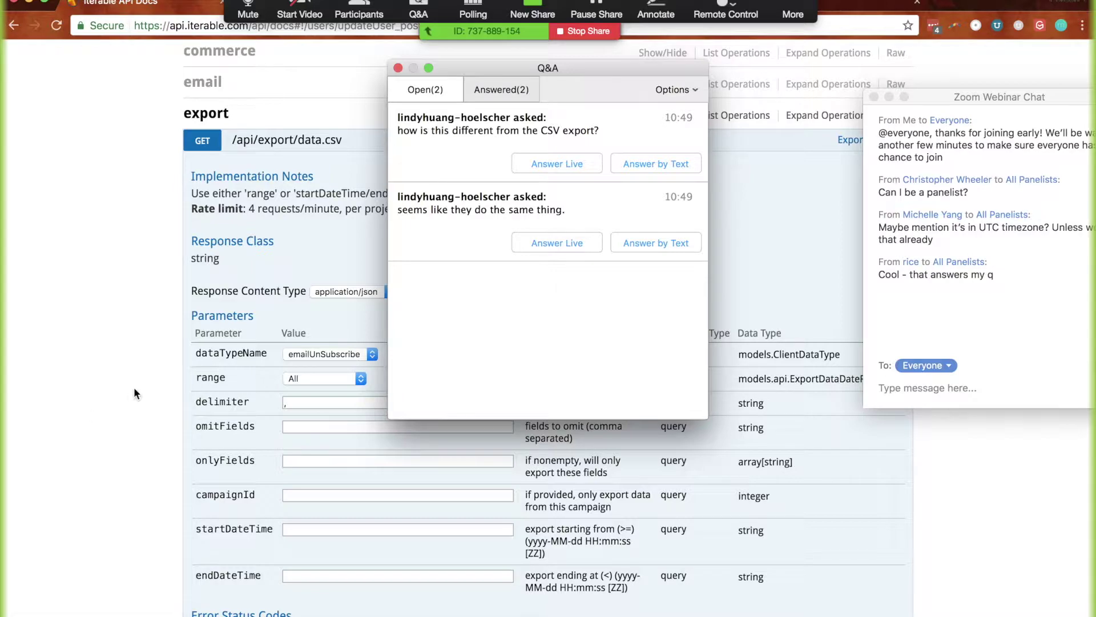
pyautogui.hotkey('ctrl', 'Tab')
pyautogui.hotkey('ctrl', 'Tab')
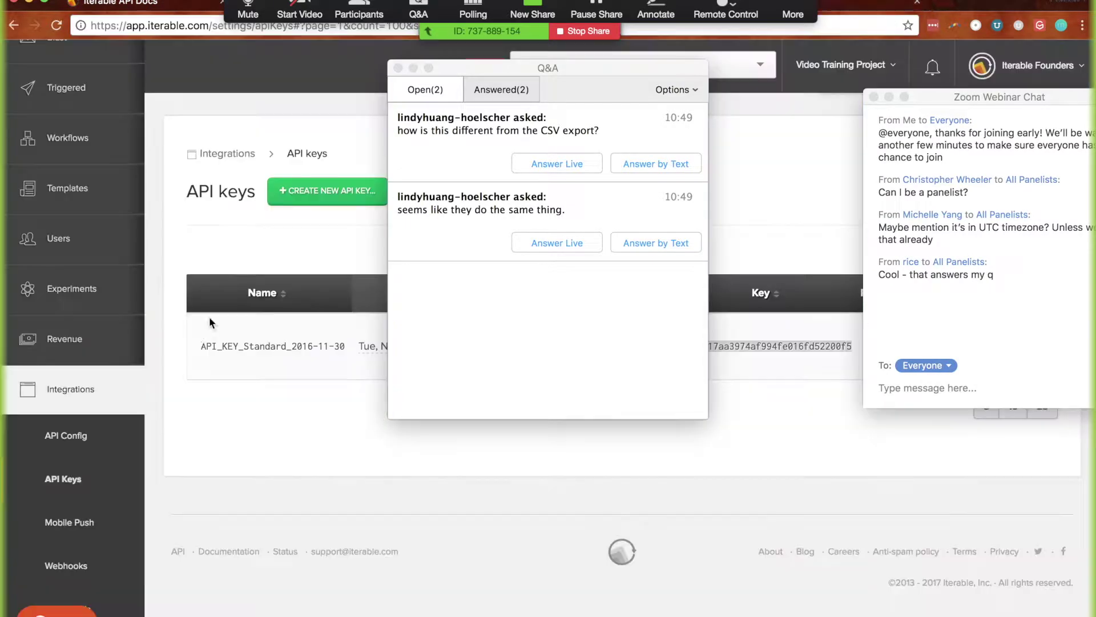
# Expand the Overview section and open the All Campaigns list
pyautogui.scroll(5, 76, 134)
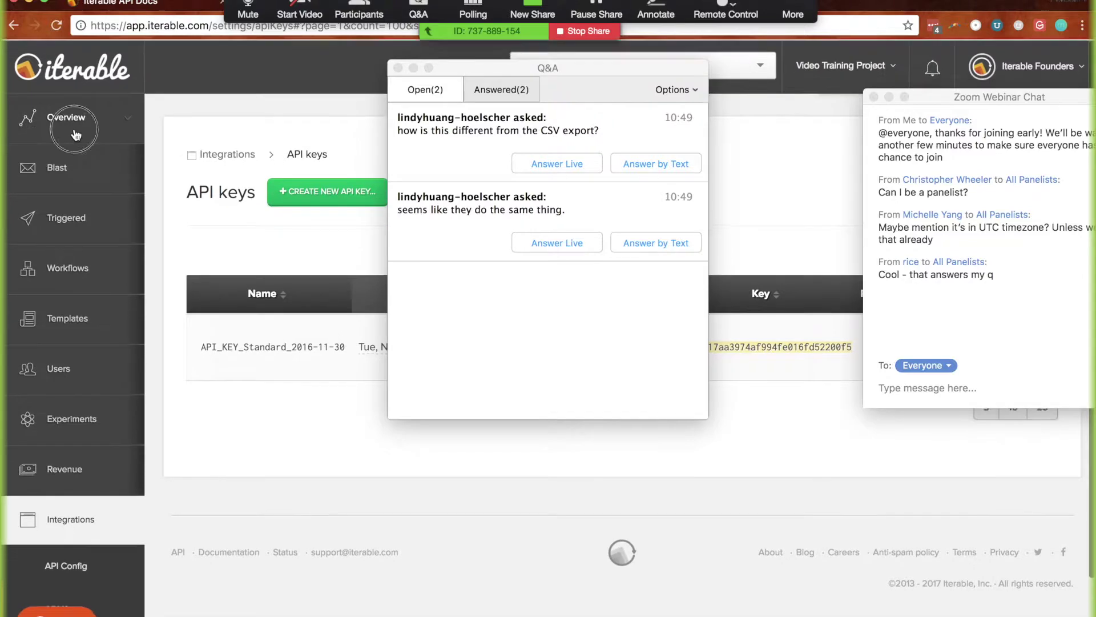
pyautogui.click(76, 134)
pyautogui.click(26, 165)
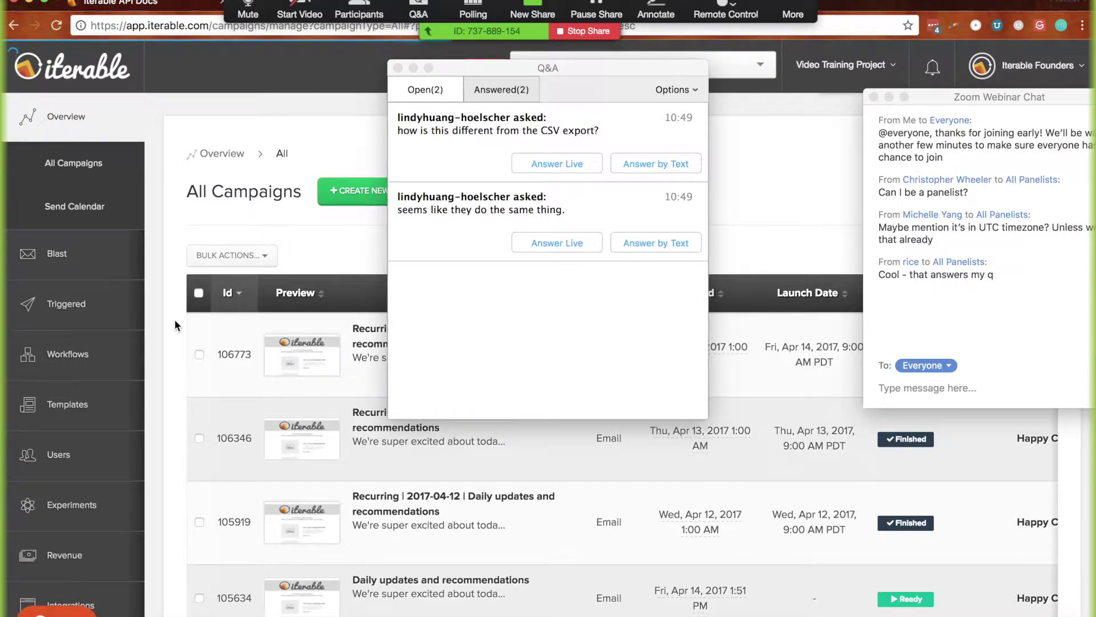
pyautogui.scroll(-5, 175, 323)
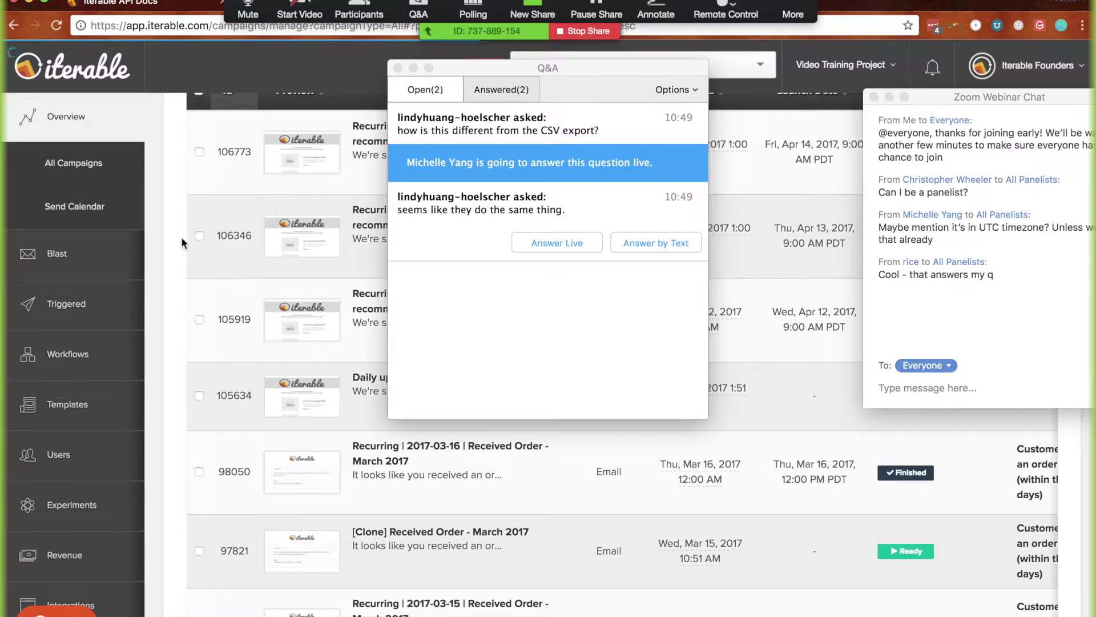
pyautogui.scroll(3, 172, 266)
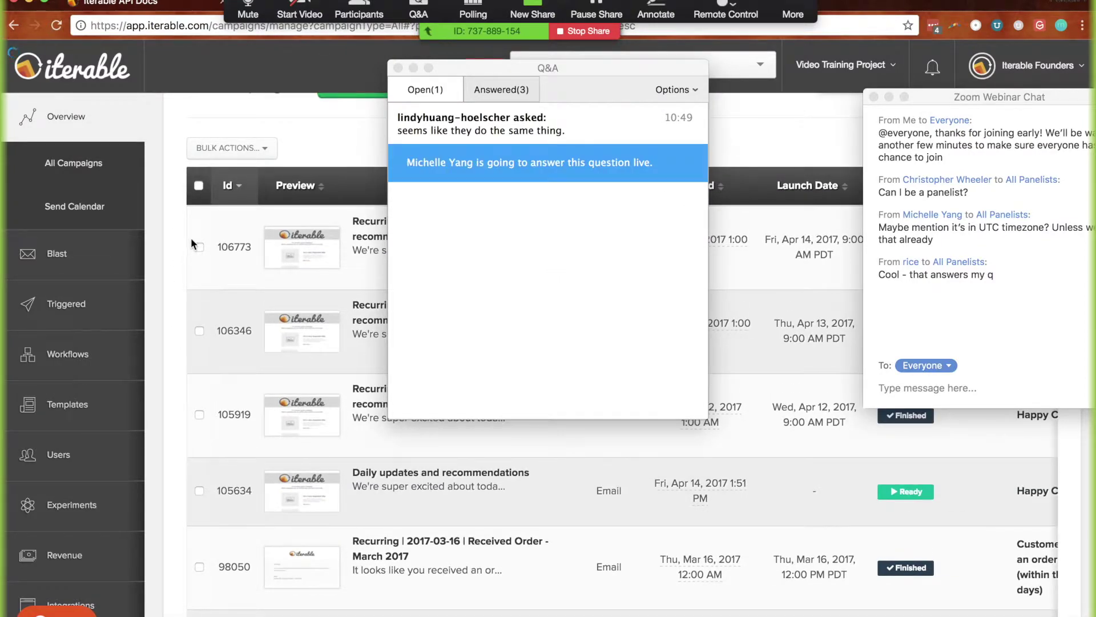
# Tick campaigns 106773, 106346 and 105919, view Bulk Actions, clear all selections, then open campaign 106773
pyautogui.click(200, 248)
pyautogui.click(199, 330)
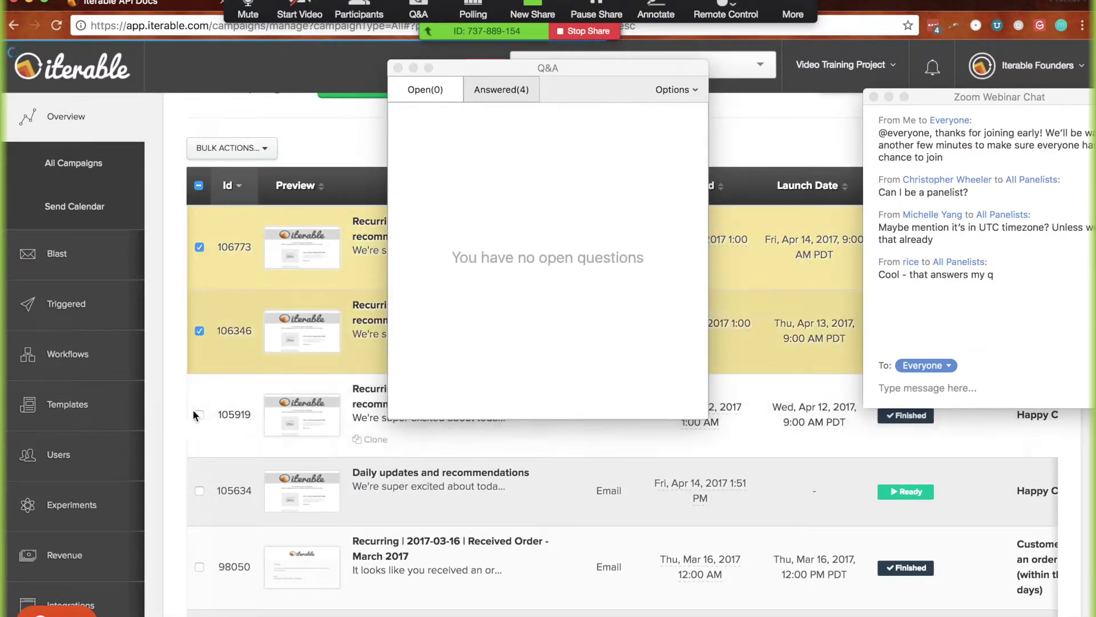
pyautogui.click(199, 415)
pyautogui.click(232, 148)
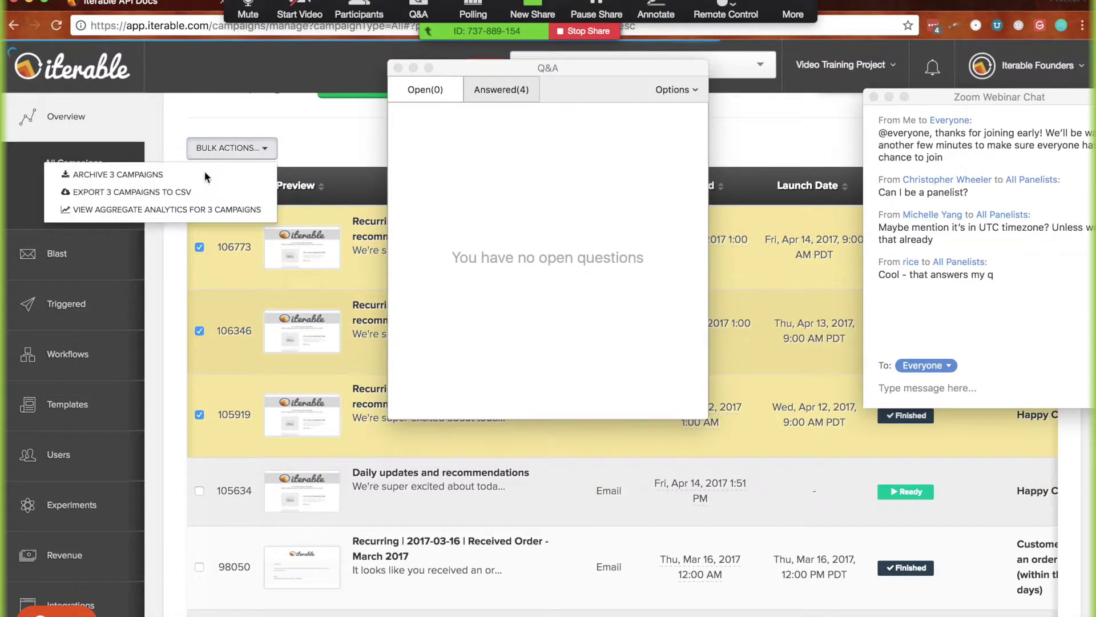
pyautogui.click(172, 293)
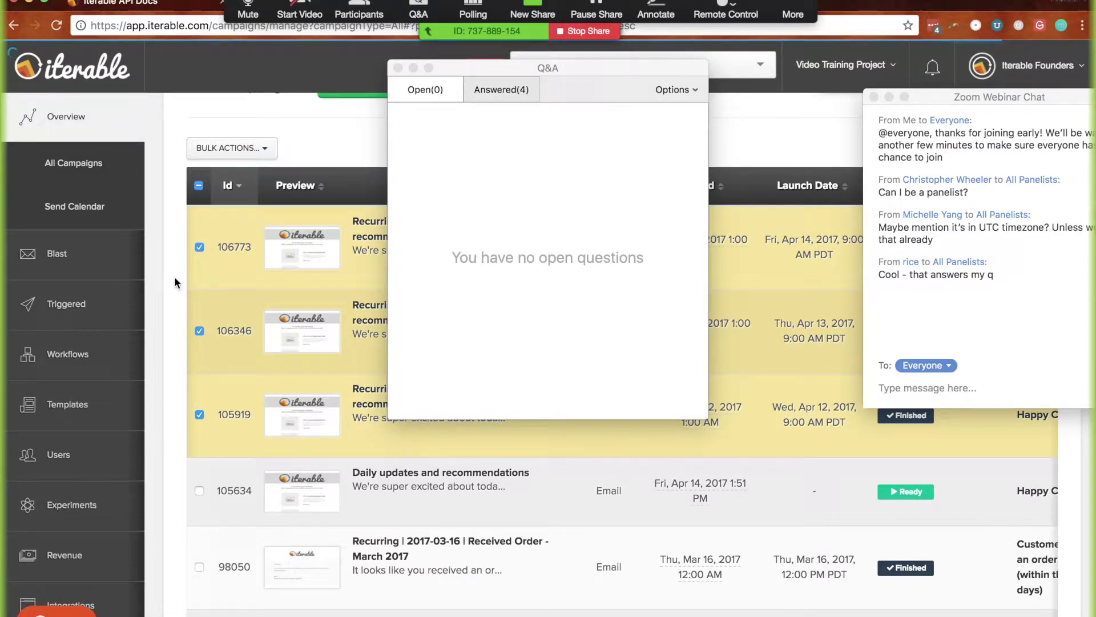
pyautogui.click(198, 185)
pyautogui.click(200, 186)
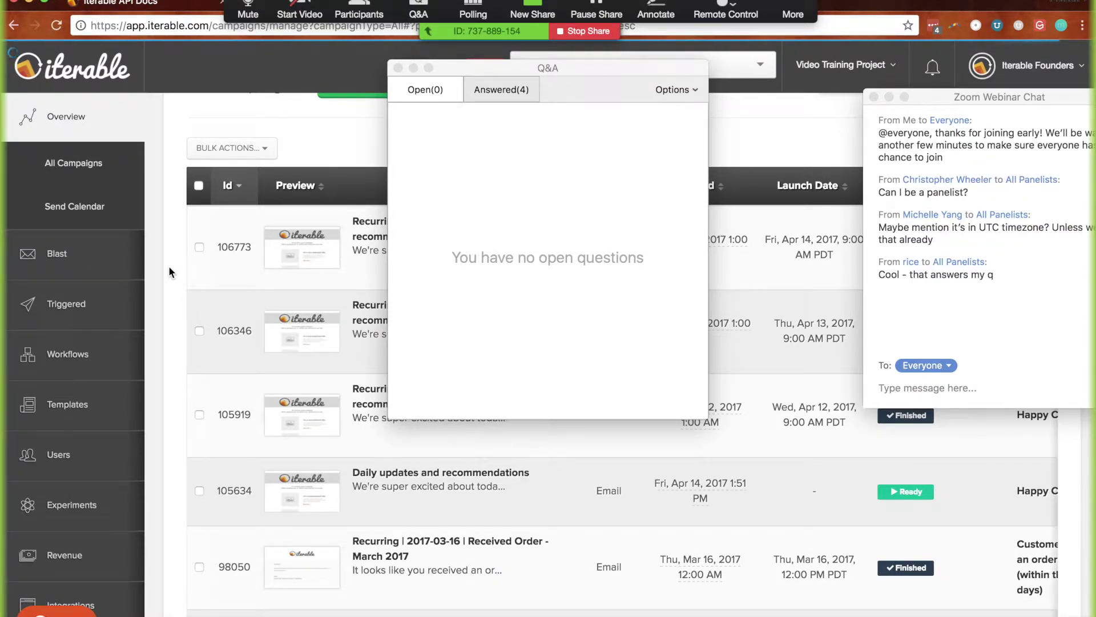
pyautogui.click(359, 227)
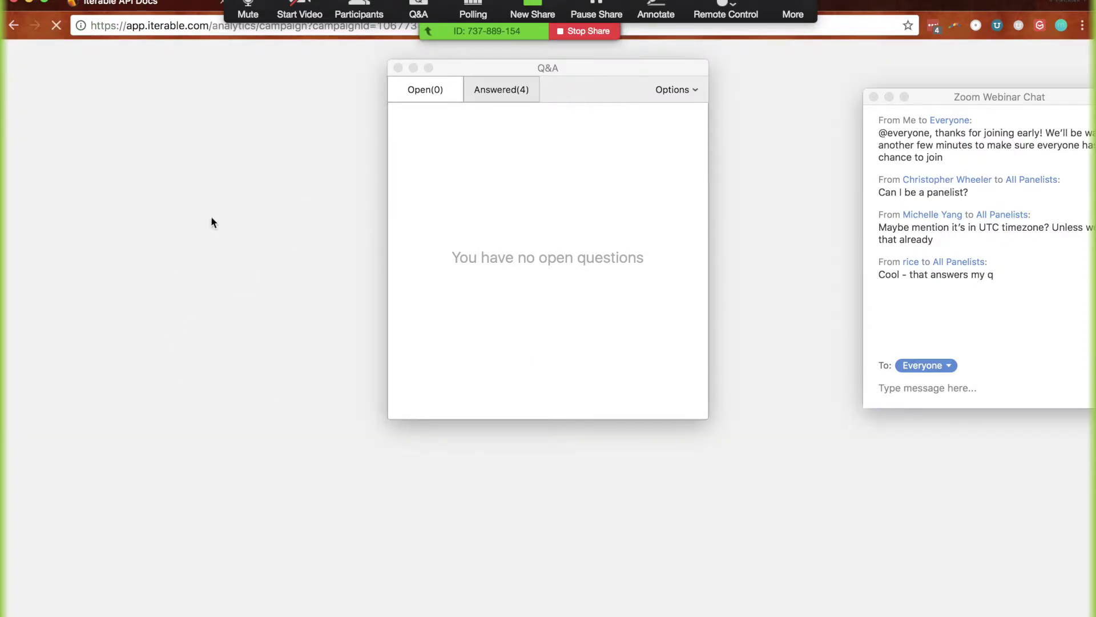
# Move the Q&A window aside and choose Email Opens in the campaign's Export Data options
pyautogui.moveTo(449, 68); pyautogui.dragTo(665, 89)
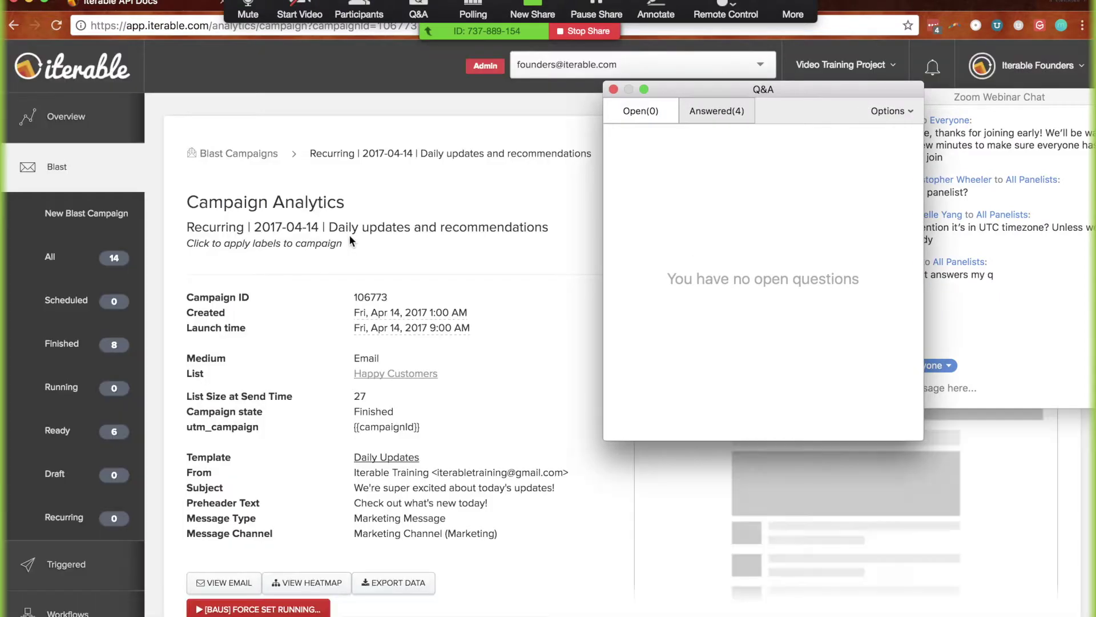
pyautogui.click(393, 570)
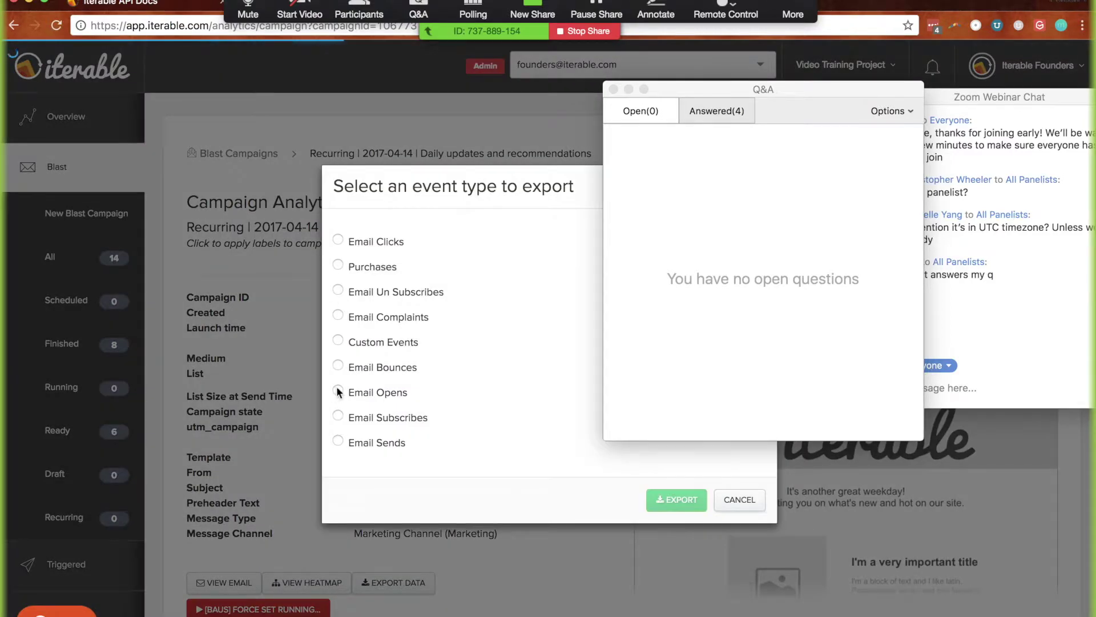
pyautogui.click(338, 392)
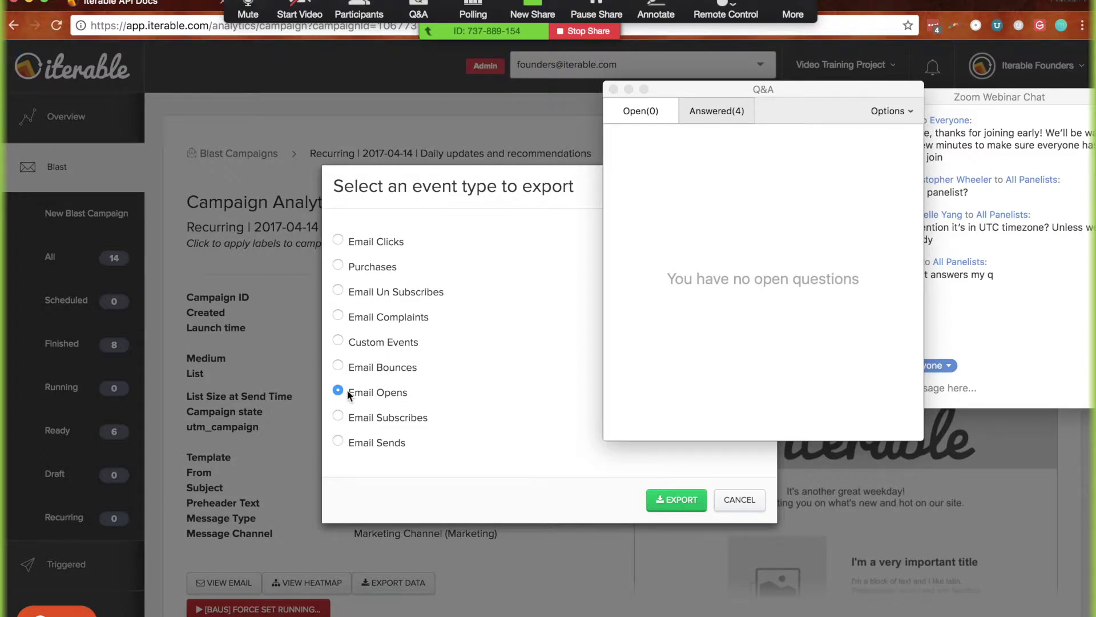
# Cancel the campaign export, reopen Export Data, then return to the API docs
pyautogui.click(739, 502)
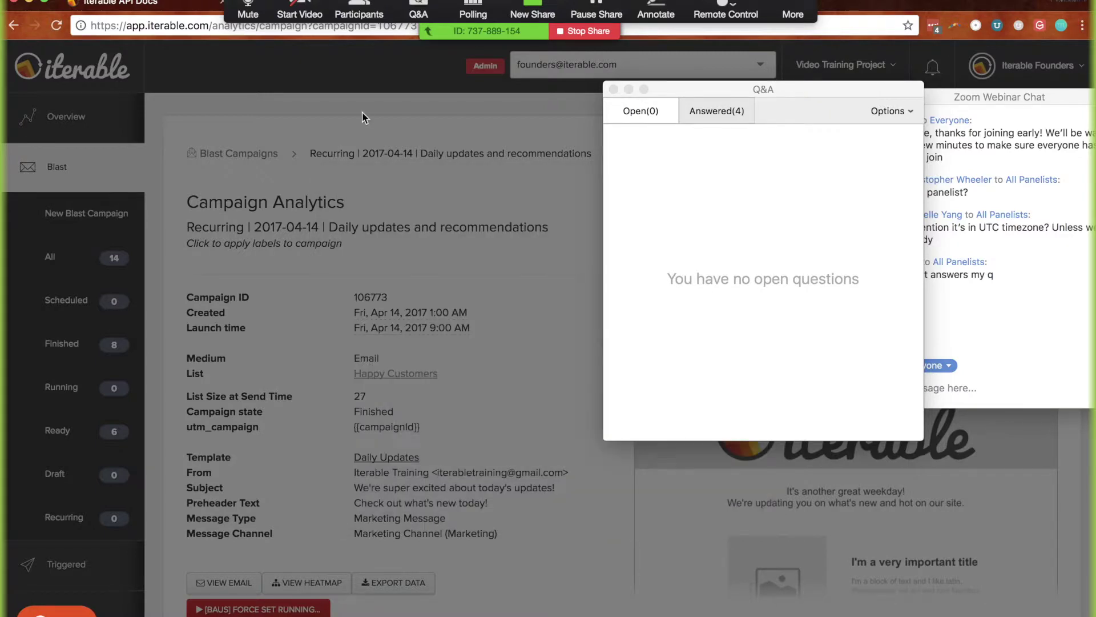
pyautogui.click(398, 581)
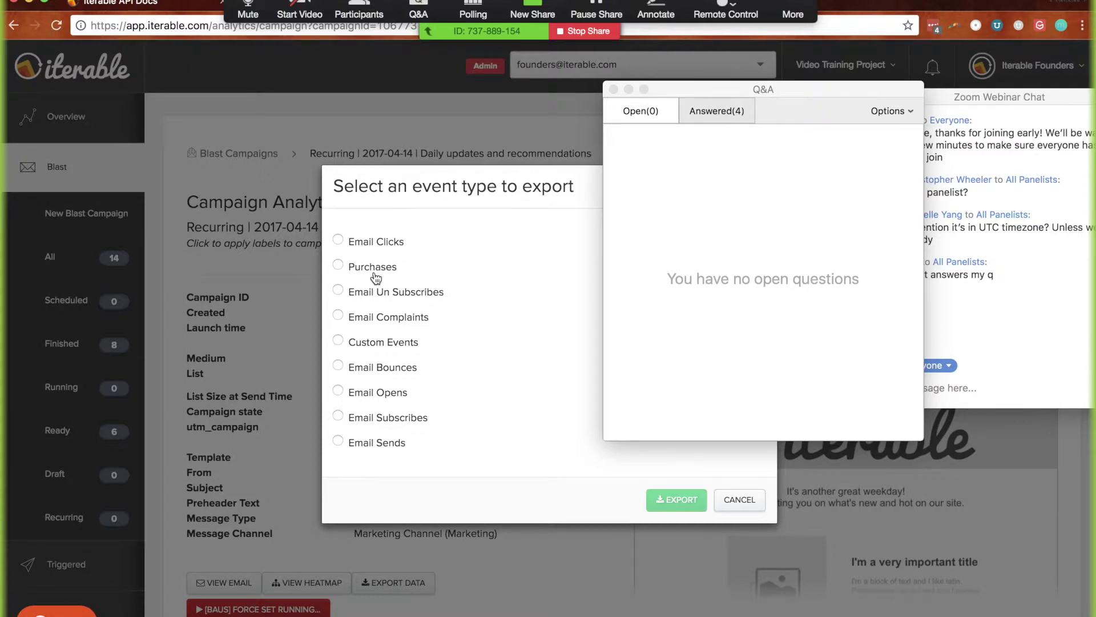
pyautogui.click(143, 5)
# Set the data.csv export's data type to emailOpen and run the request
pyautogui.scroll(-3, 105, 415)
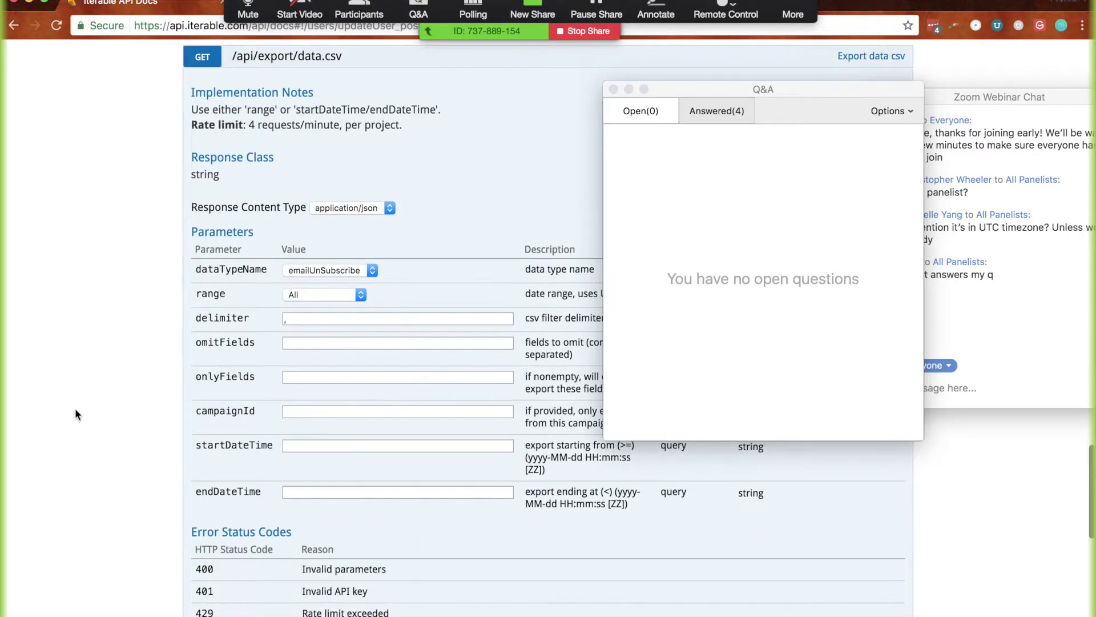
pyautogui.click(314, 412)
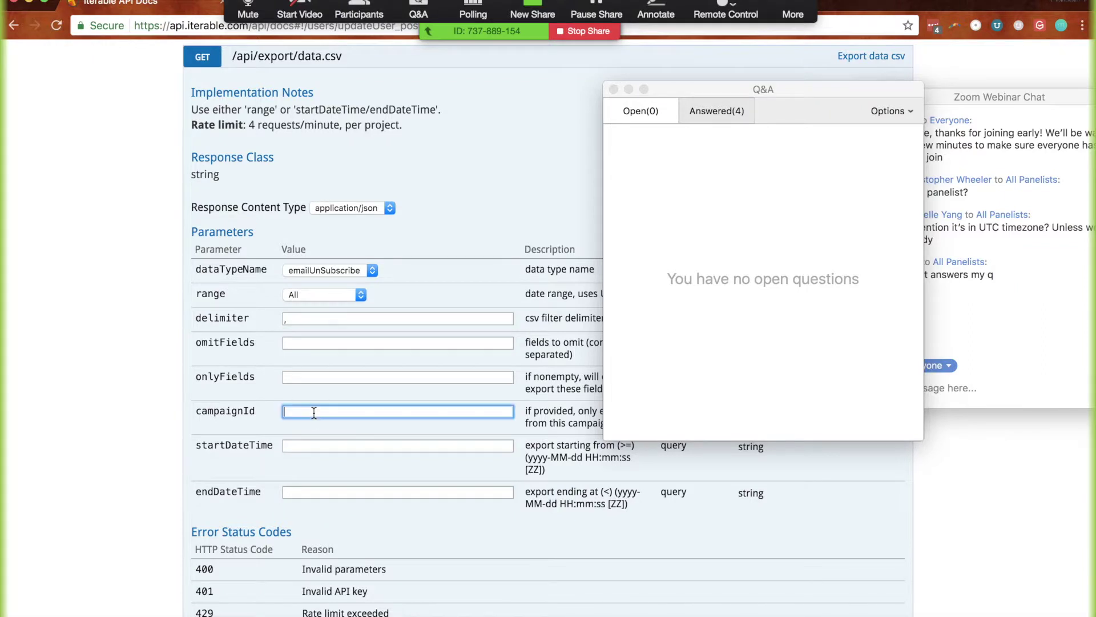
pyautogui.scroll(-3, 322, 411)
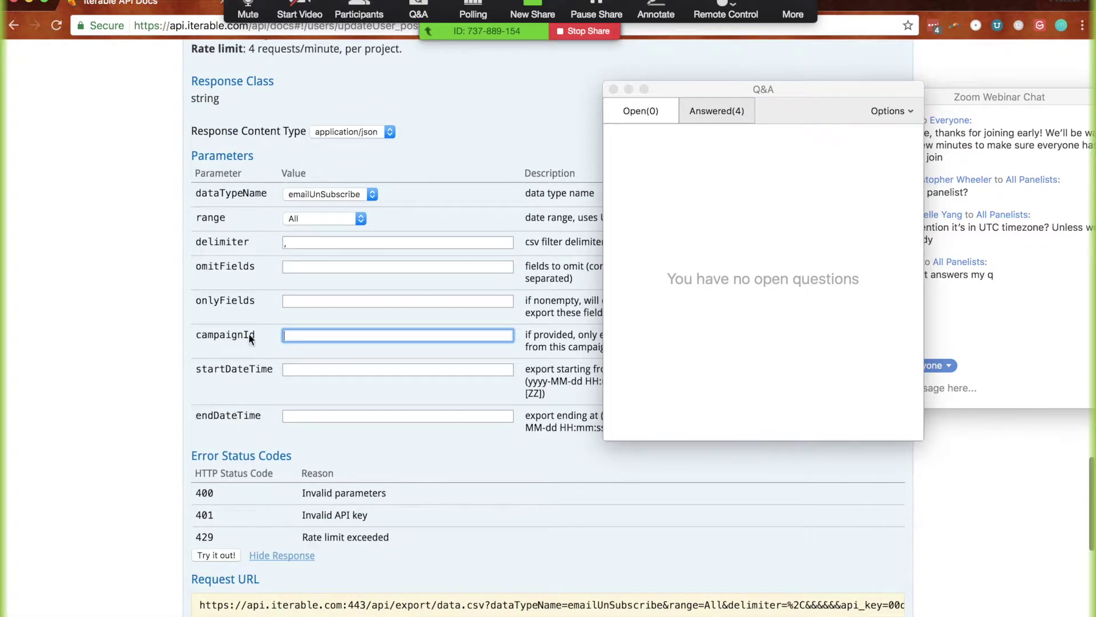
pyautogui.click(315, 194)
pyautogui.click(306, 169)
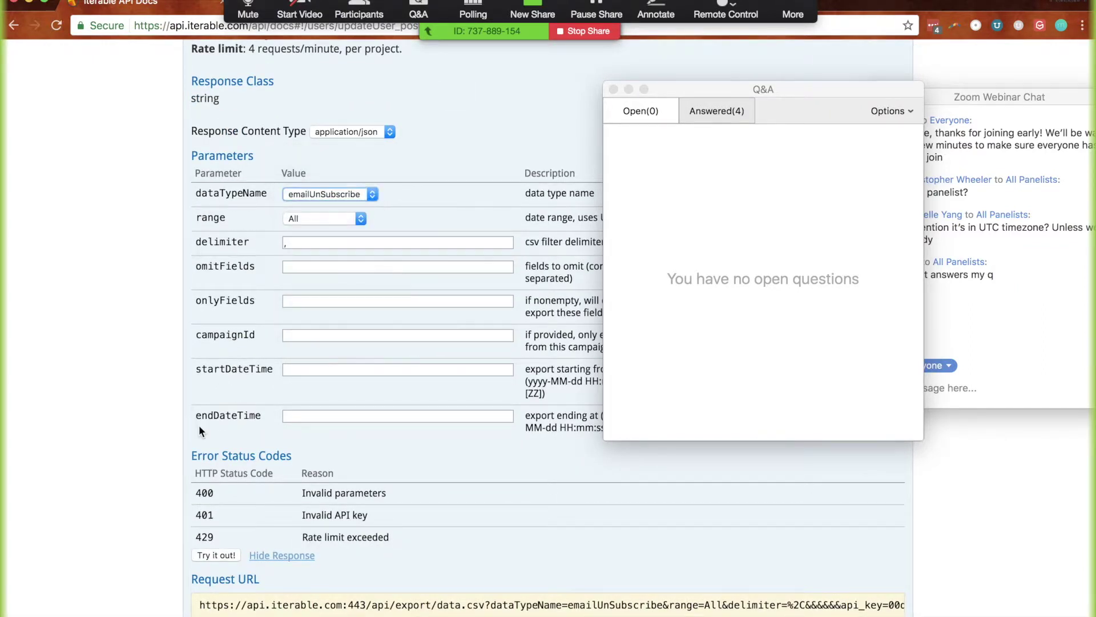
pyautogui.click(212, 553)
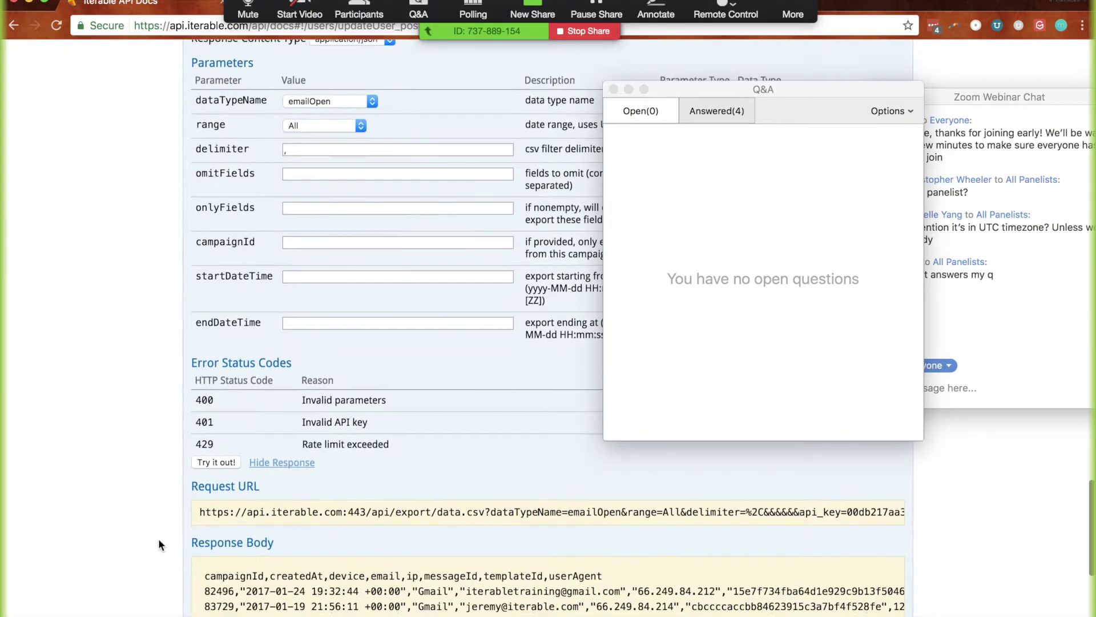
# Scroll up from the export response back to the users endpoints section
pyautogui.scroll(-5, 335, 404)
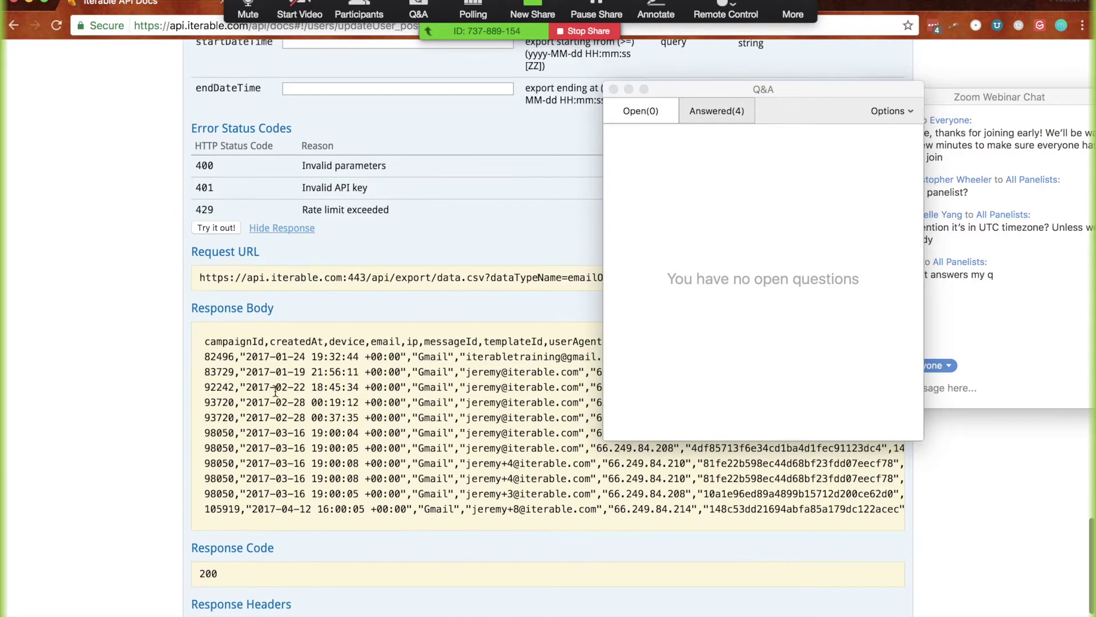
pyautogui.scroll(4, 335, 404)
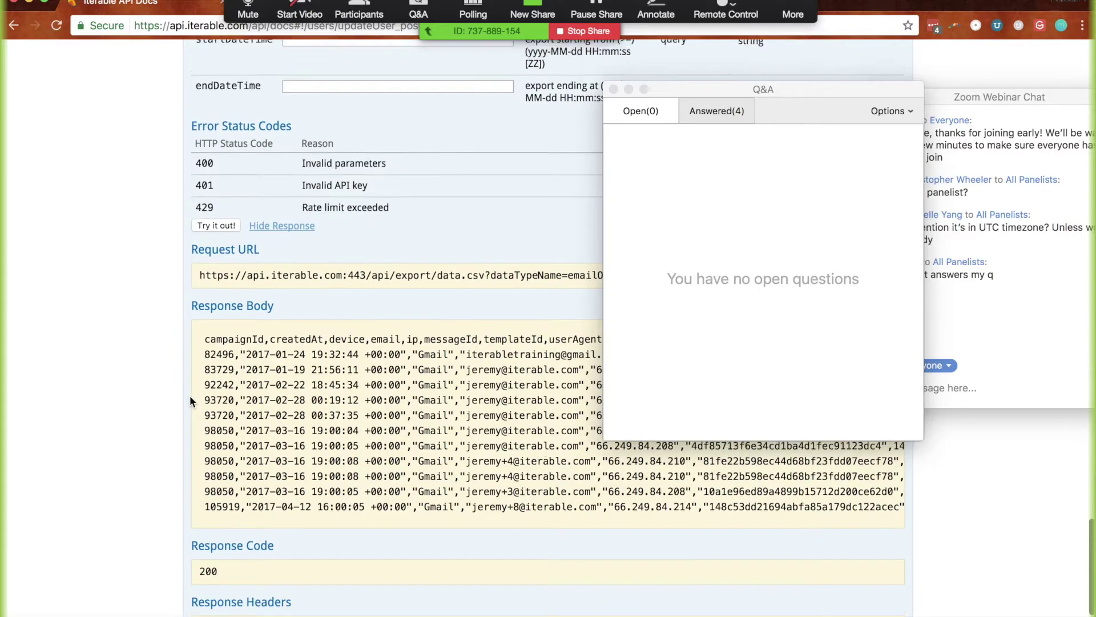
pyautogui.scroll(2, 189, 400)
pyautogui.scroll(20, 182, 449)
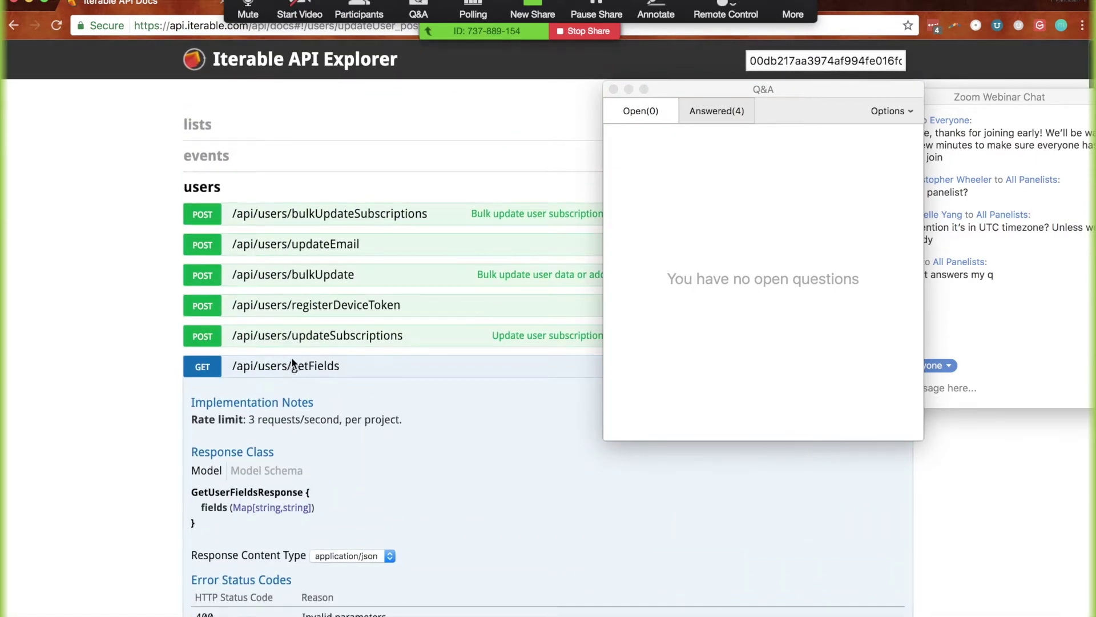
# Collapse getFields and review POST /api/users/update's ApiUserUpdateRequest model description and JSON example
pyautogui.click(252, 366)
pyautogui.scroll(-20, 136, 402)
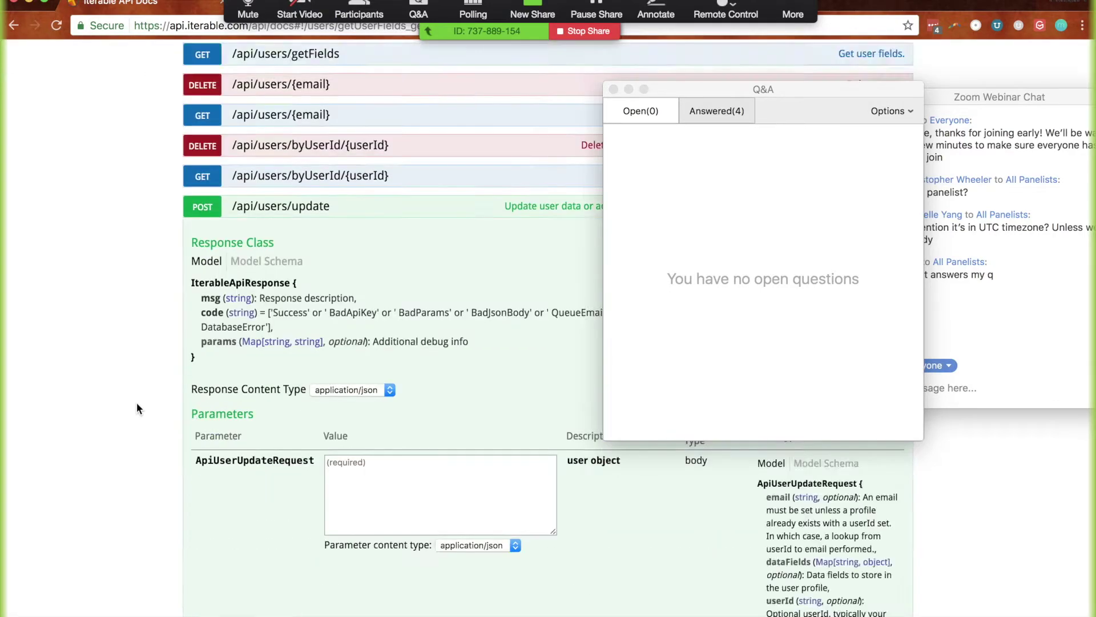
pyautogui.scroll(-3, 137, 405)
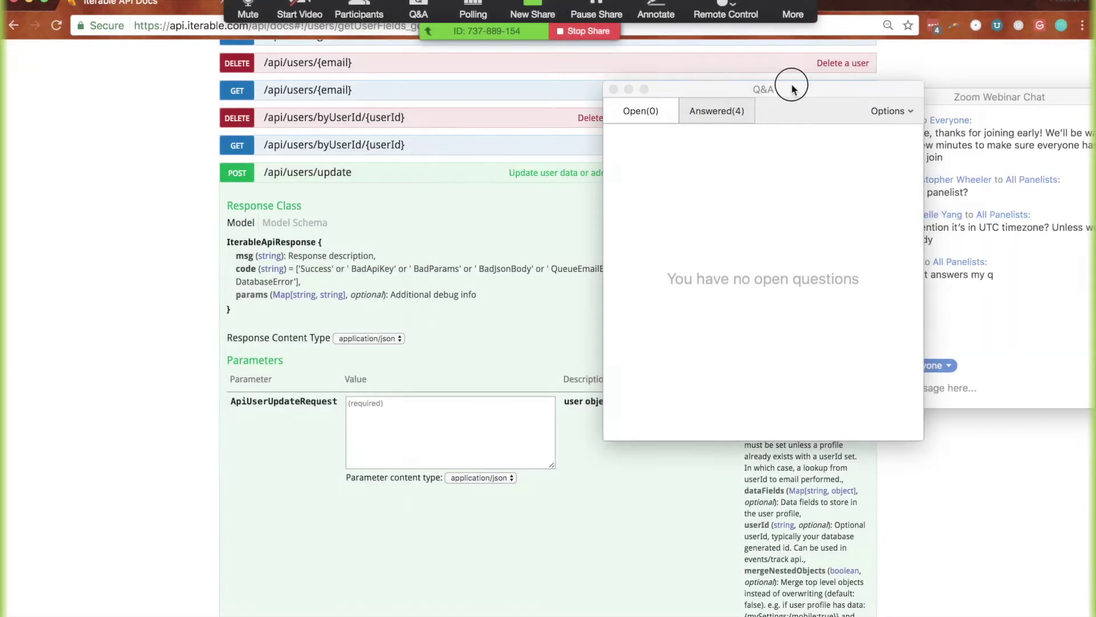
pyautogui.moveTo(790, 86); pyautogui.dragTo(184, 80)
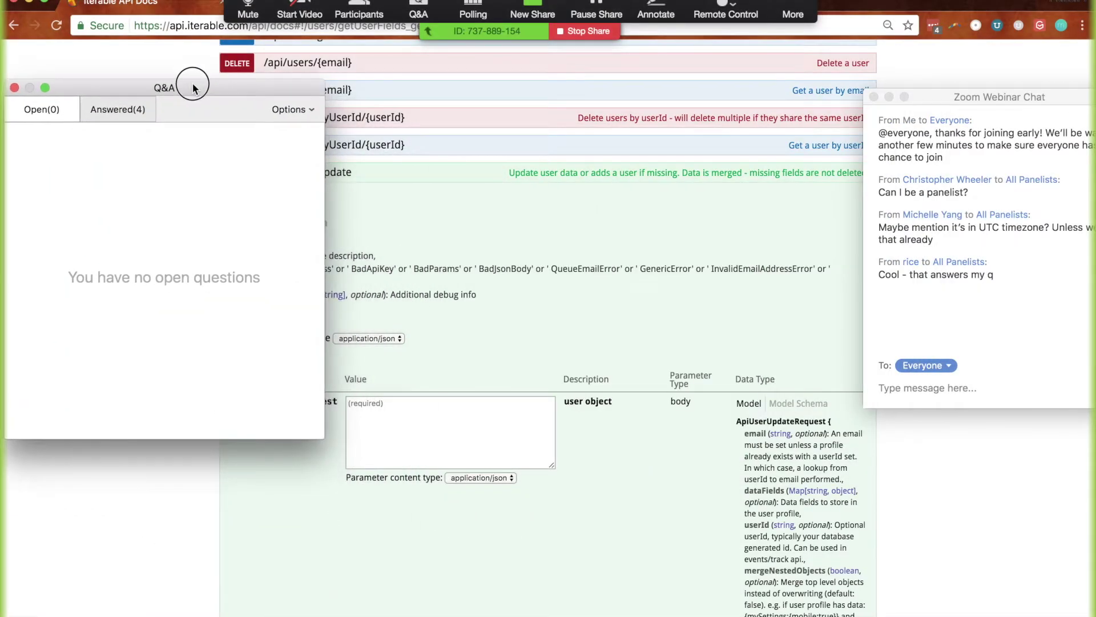
pyautogui.scroll(2, 609, 273)
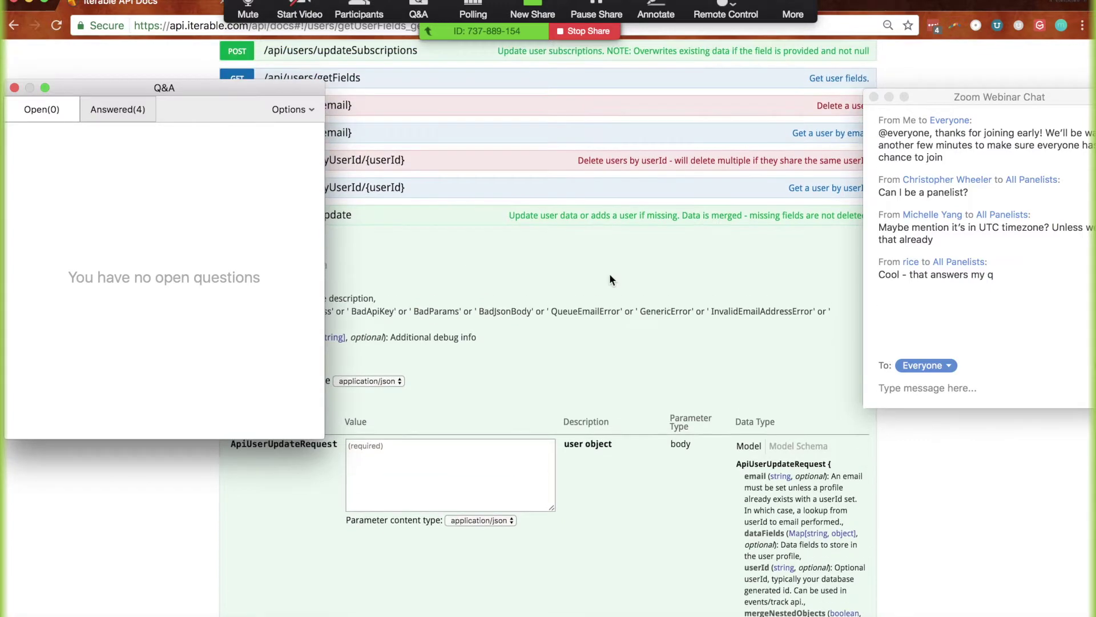
pyautogui.click(797, 445)
pyautogui.scroll(-2, 605, 394)
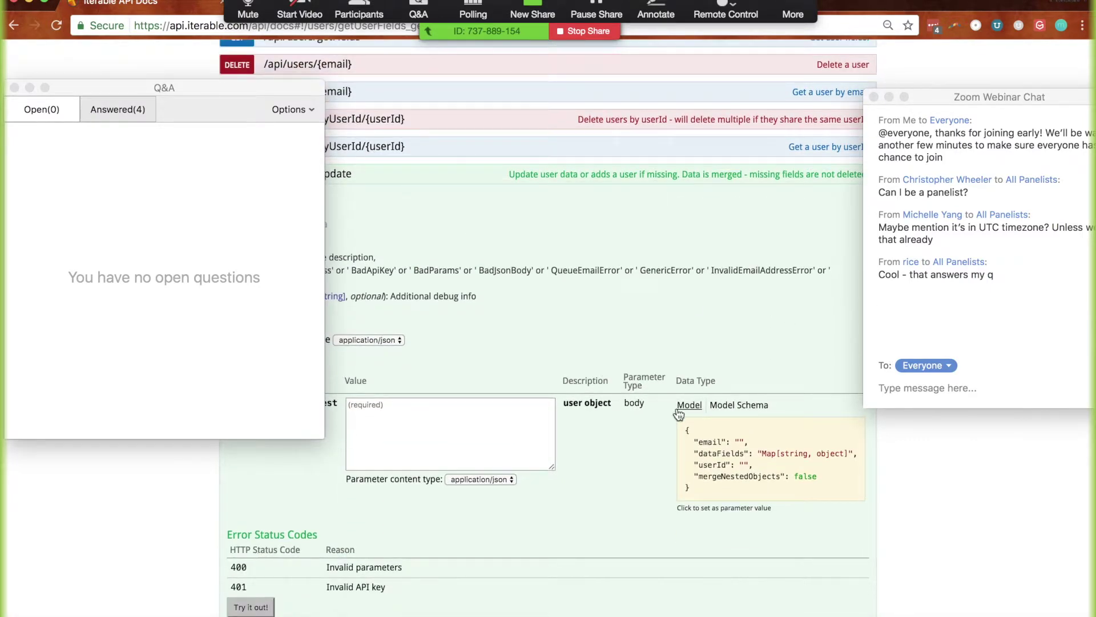
pyautogui.click(679, 408)
pyautogui.scroll(-4, 660, 493)
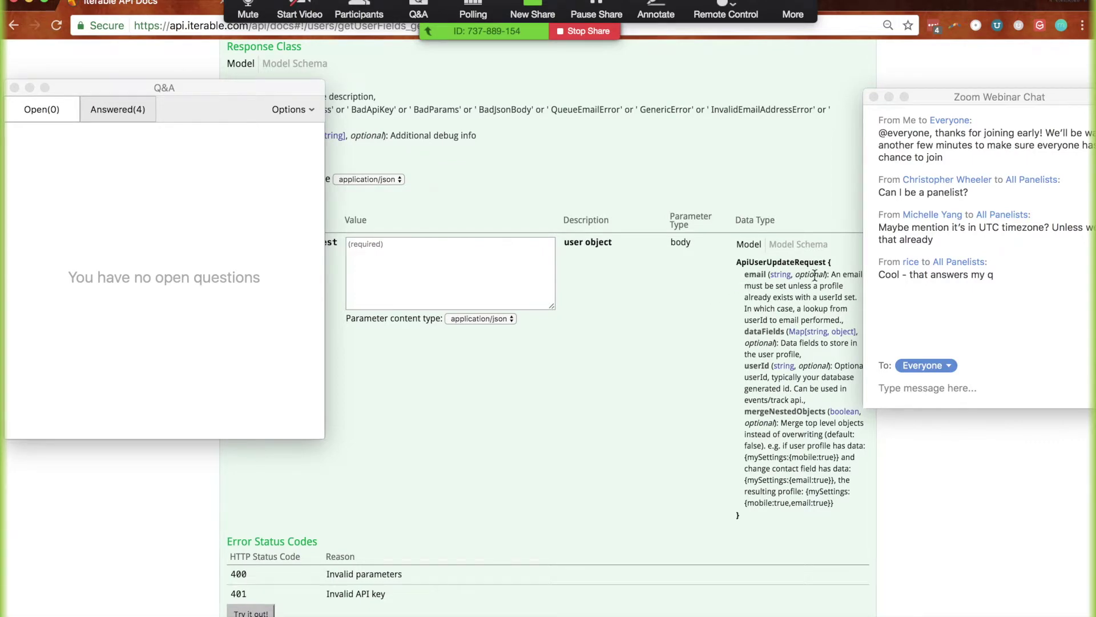
pyautogui.scroll(5, 815, 277)
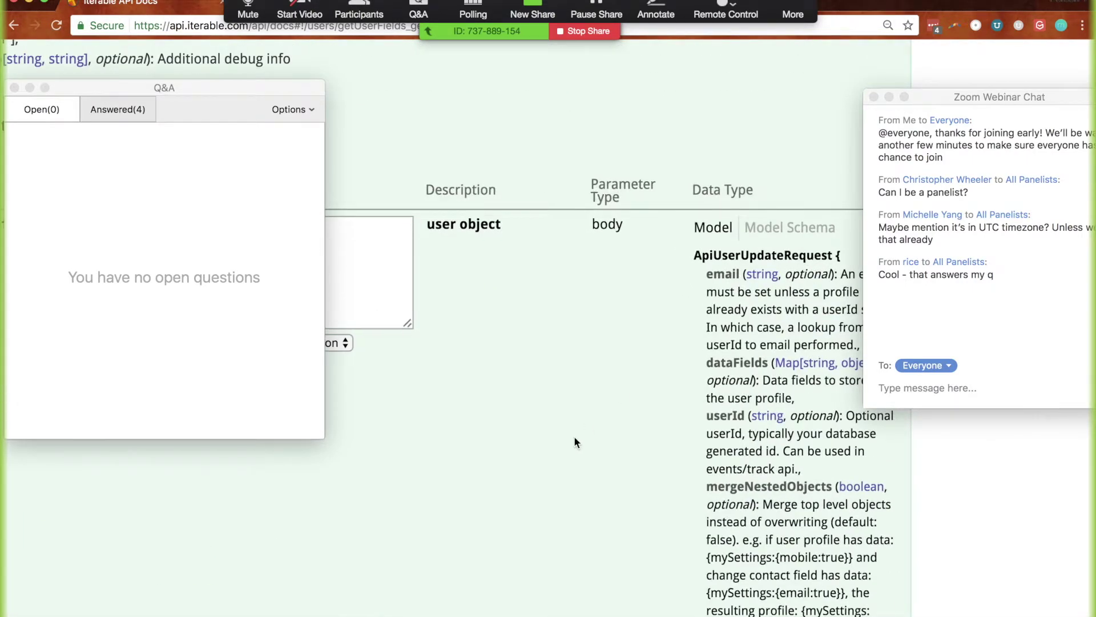
pyautogui.scroll(-1, 575, 437)
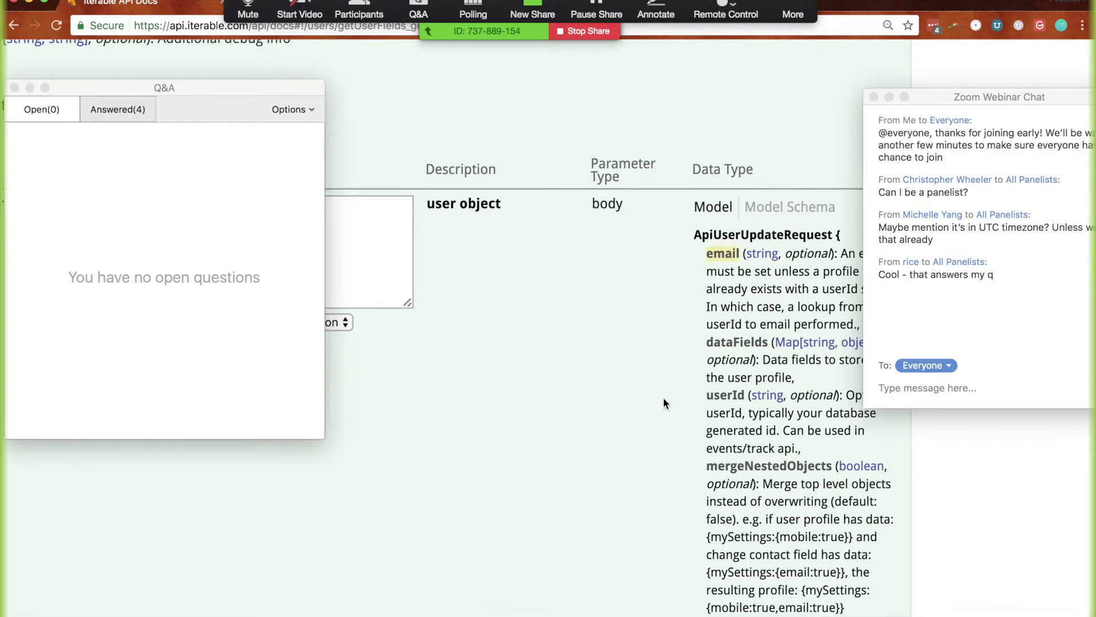
pyautogui.scroll(-5, 664, 402)
# Paste the example JSON (email, dataFields, userId, mergeNestedObjects) into the users/update request body
pyautogui.click(779, 246)
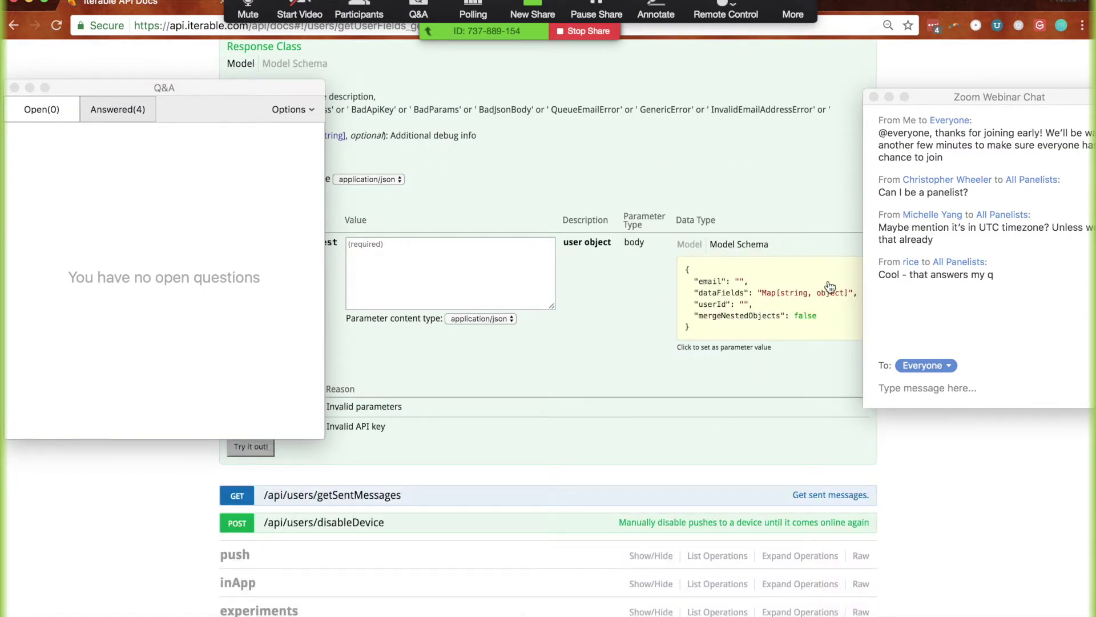
pyautogui.click(697, 303)
pyautogui.moveTo(487, 281); pyautogui.dragTo(331, 247)
pyautogui.click(399, 262)
pyautogui.moveTo(398, 262); pyautogui.dragTo(476, 261)
pyautogui.scroll(2, 439, 254)
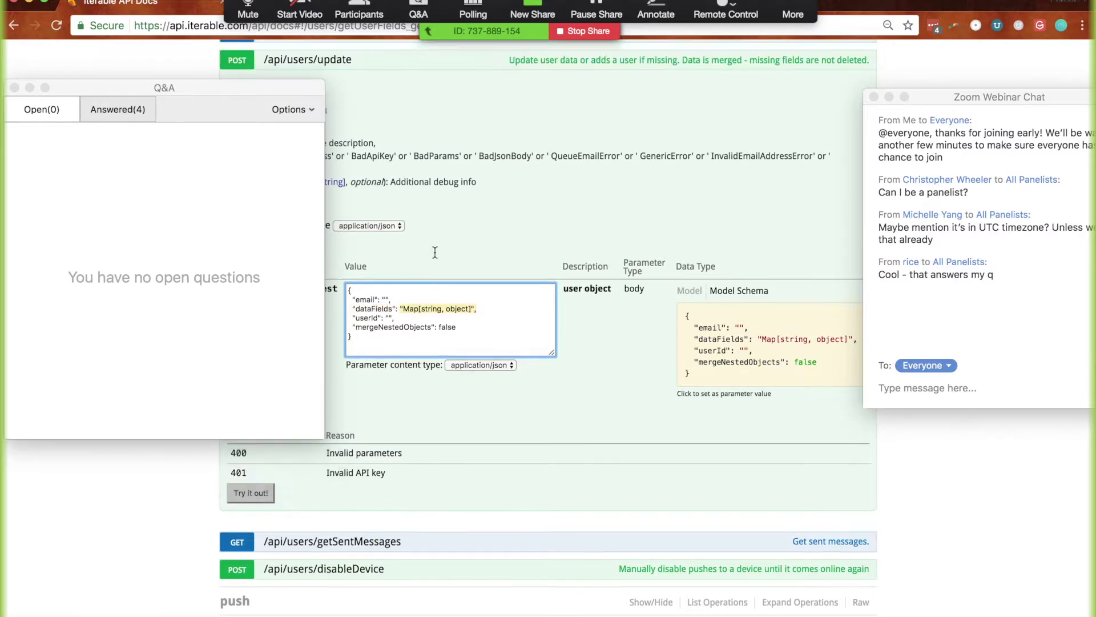
pyautogui.moveTo(190, 89); pyautogui.dragTo(726, 160)
pyautogui.click(402, 296)
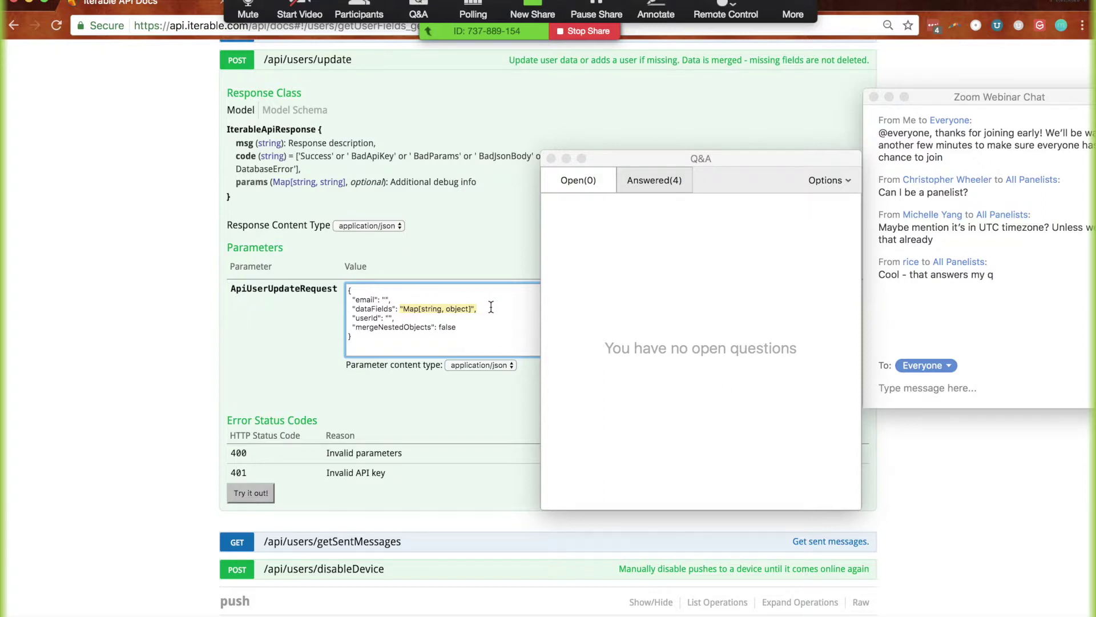
# Collapse the users/update details and the users and events endpoint groups
pyautogui.scroll(4, 300, 300)
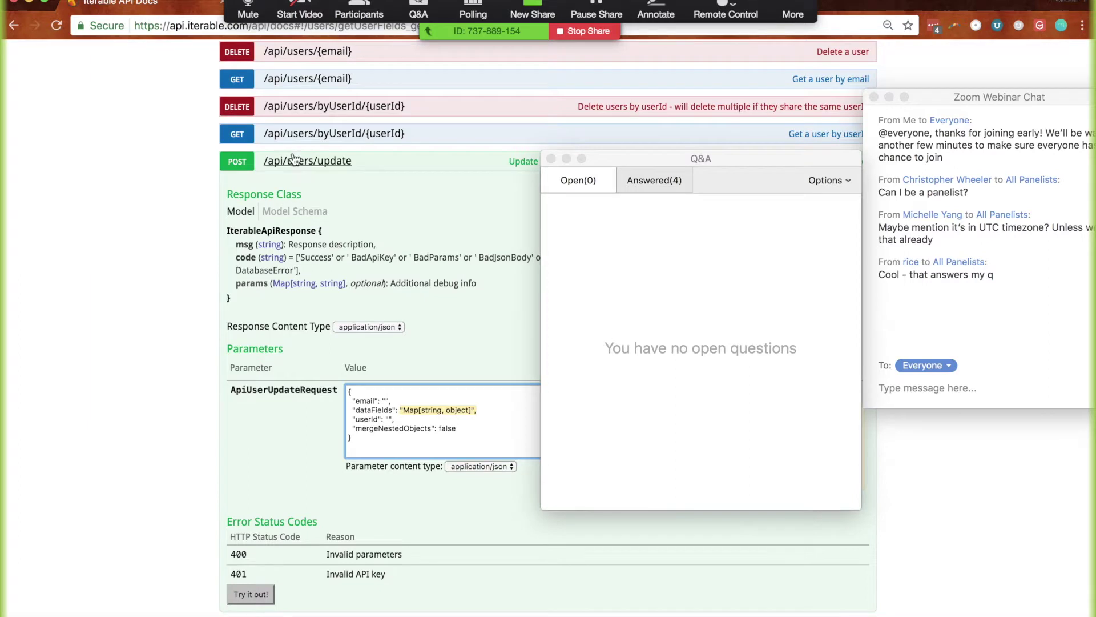
pyautogui.click(298, 164)
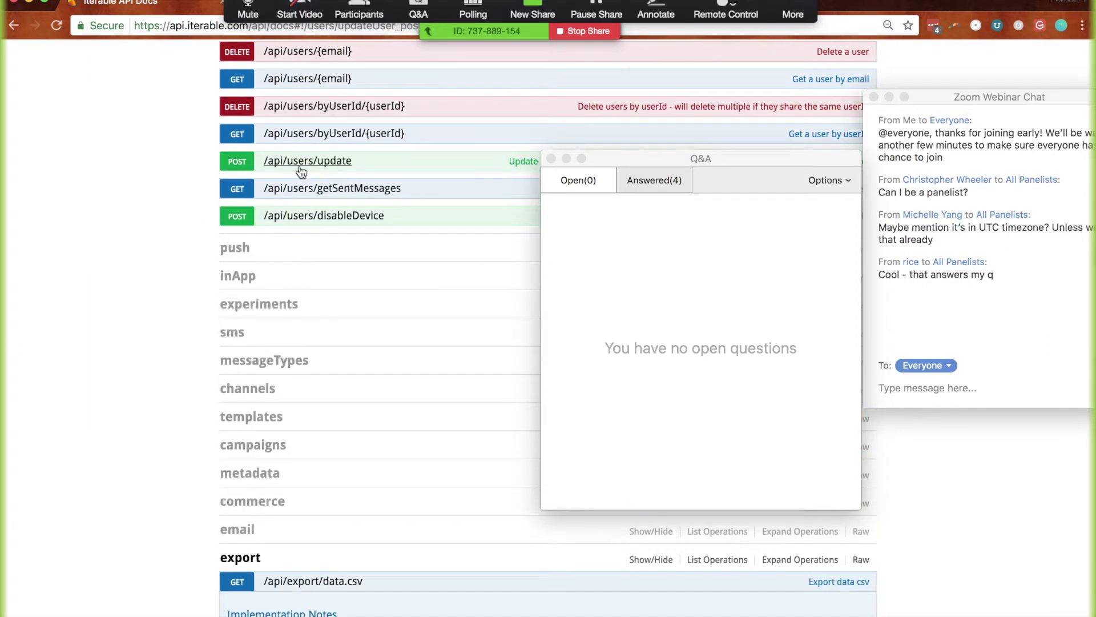
pyautogui.scroll(5, 175, 257)
pyautogui.scroll(1, 176, 263)
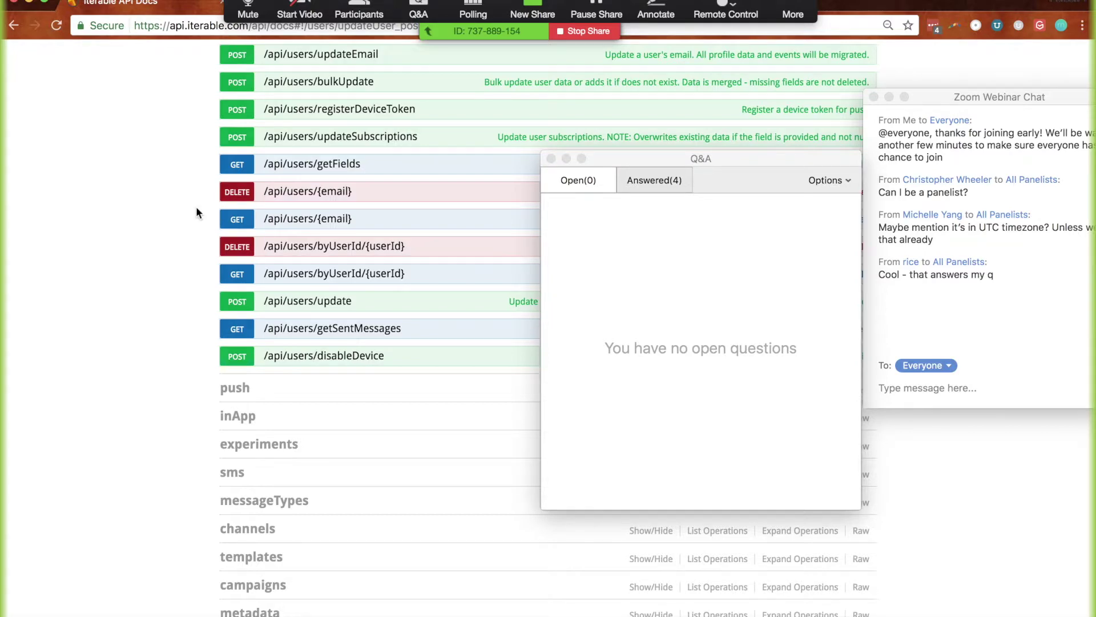
pyautogui.scroll(7, 196, 211)
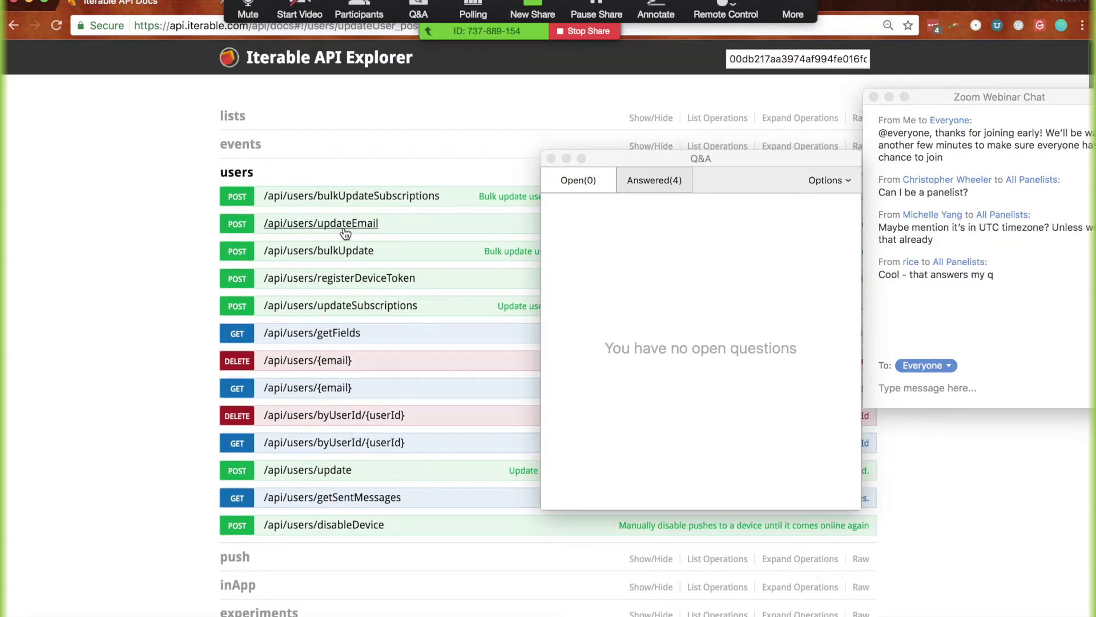
pyautogui.click(234, 146)
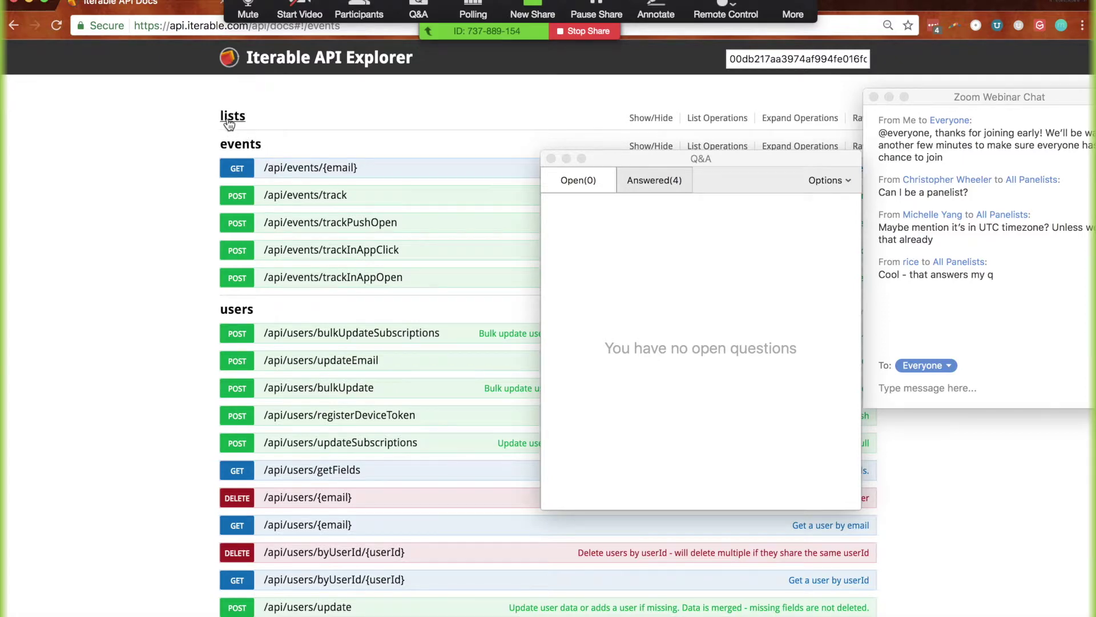
pyautogui.scroll(-2, 159, 352)
pyautogui.click(227, 261)
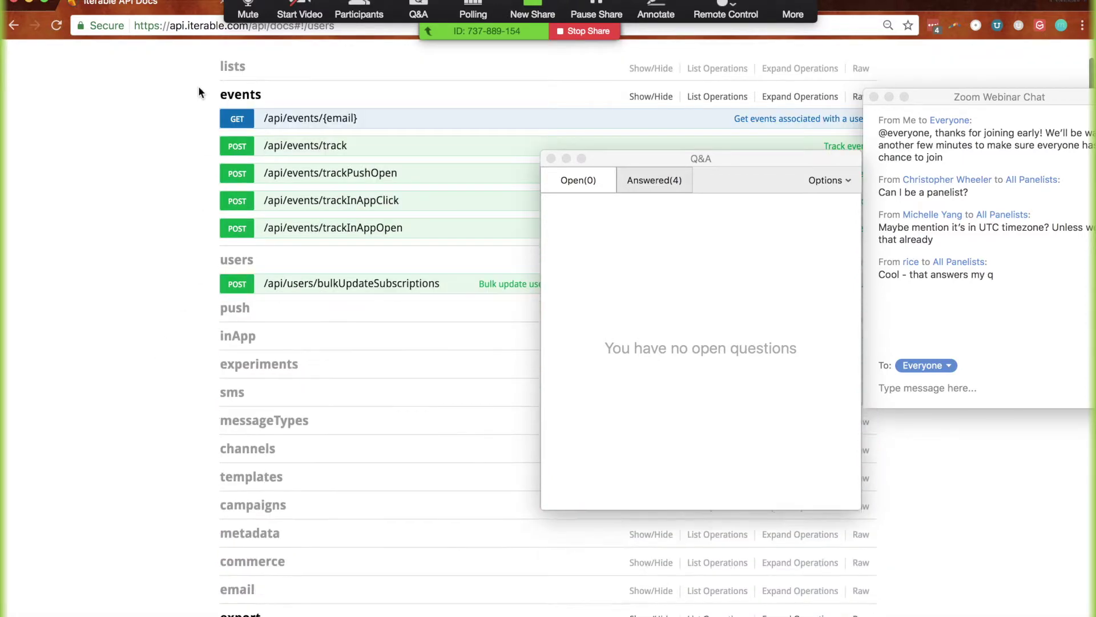
pyautogui.click(235, 97)
# Scroll to GET /api/export/data.csv and open its dataTypeName dropdown
pyautogui.scroll(-4, 164, 356)
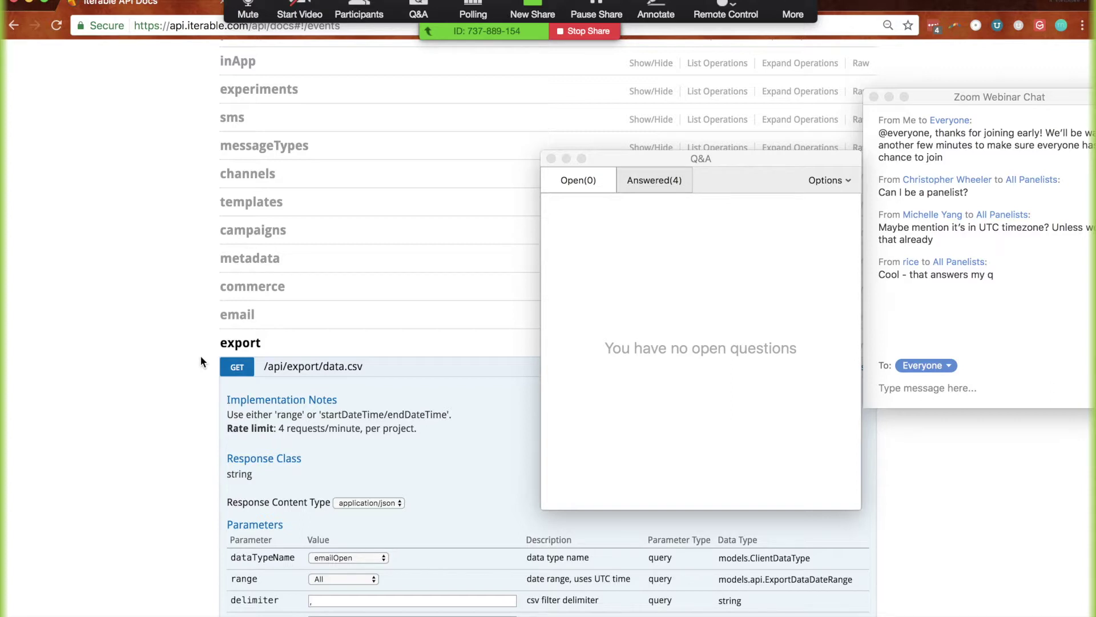
pyautogui.scroll(-7, 177, 461)
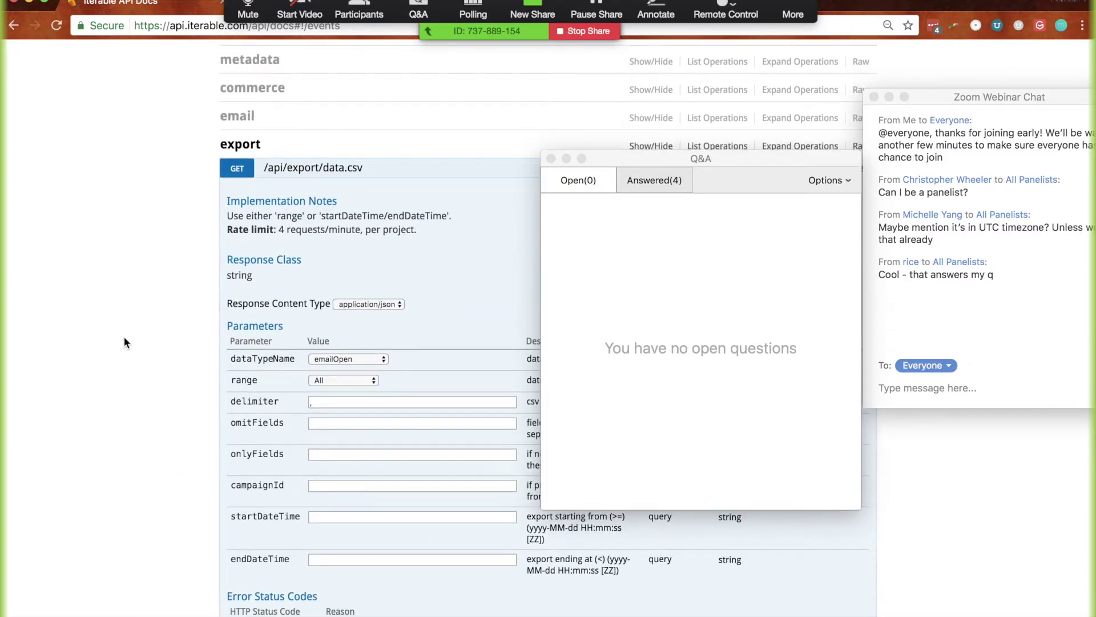
pyautogui.scroll(-2, 125, 342)
pyautogui.scroll(15, 159, 170)
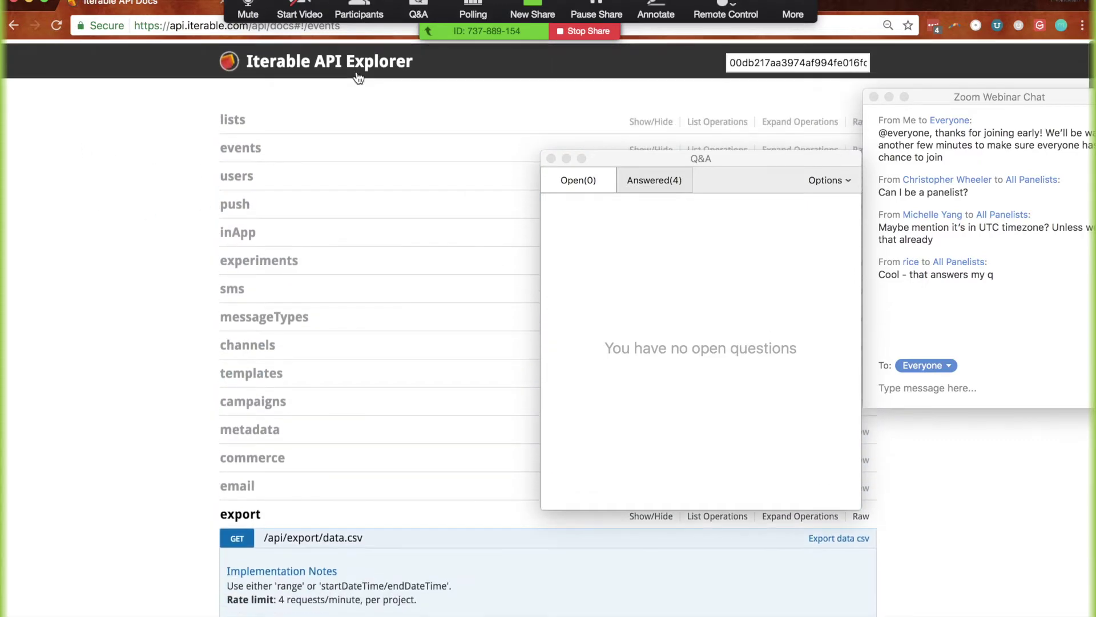
pyautogui.scroll(-20, 177, 295)
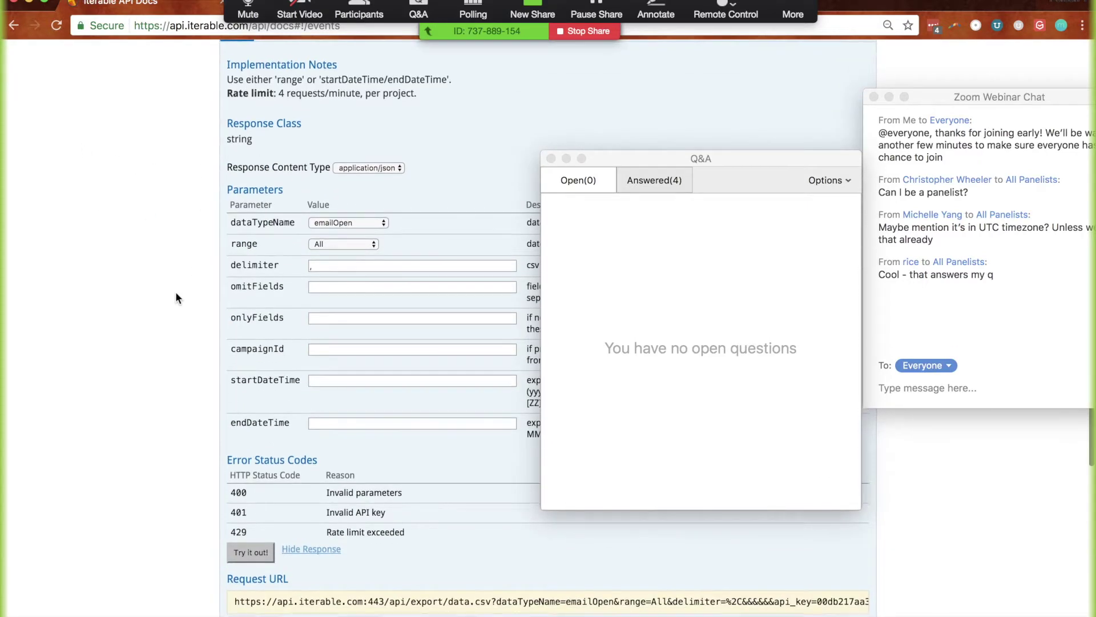
pyautogui.scroll(20, 176, 291)
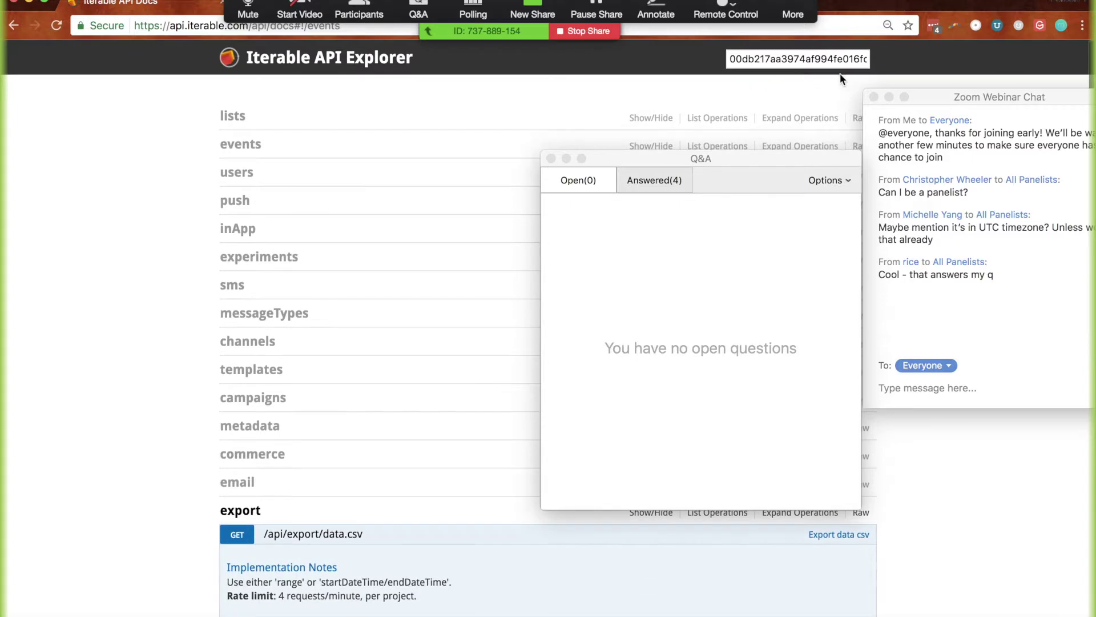
pyautogui.scroll(-20, 154, 483)
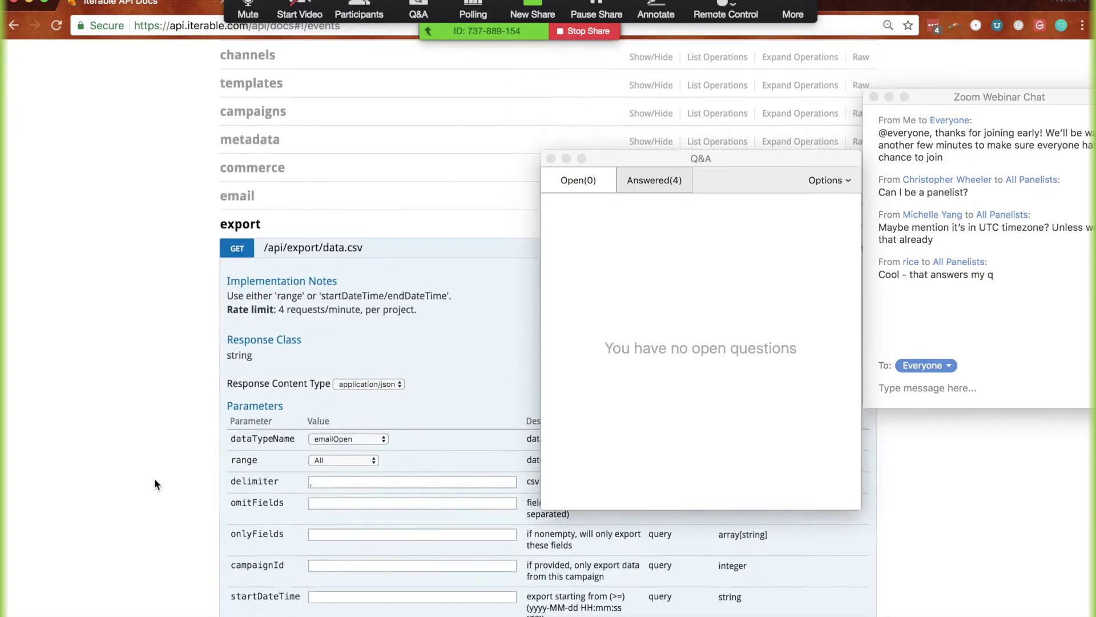
pyautogui.scroll(1, 166, 451)
pyautogui.scroll(3, 177, 400)
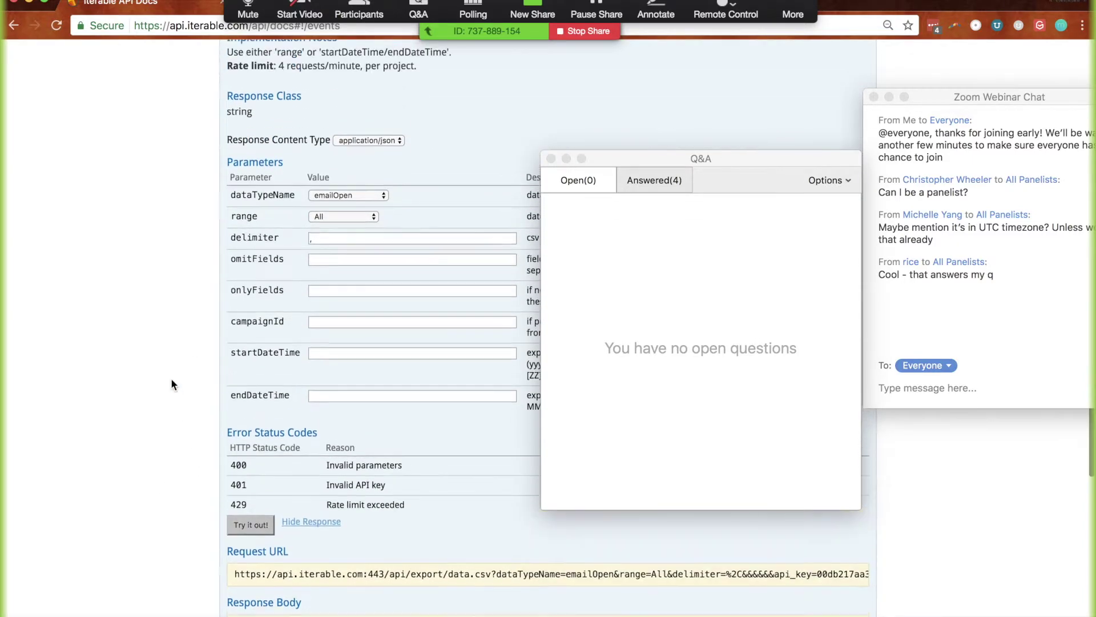
pyautogui.click(360, 200)
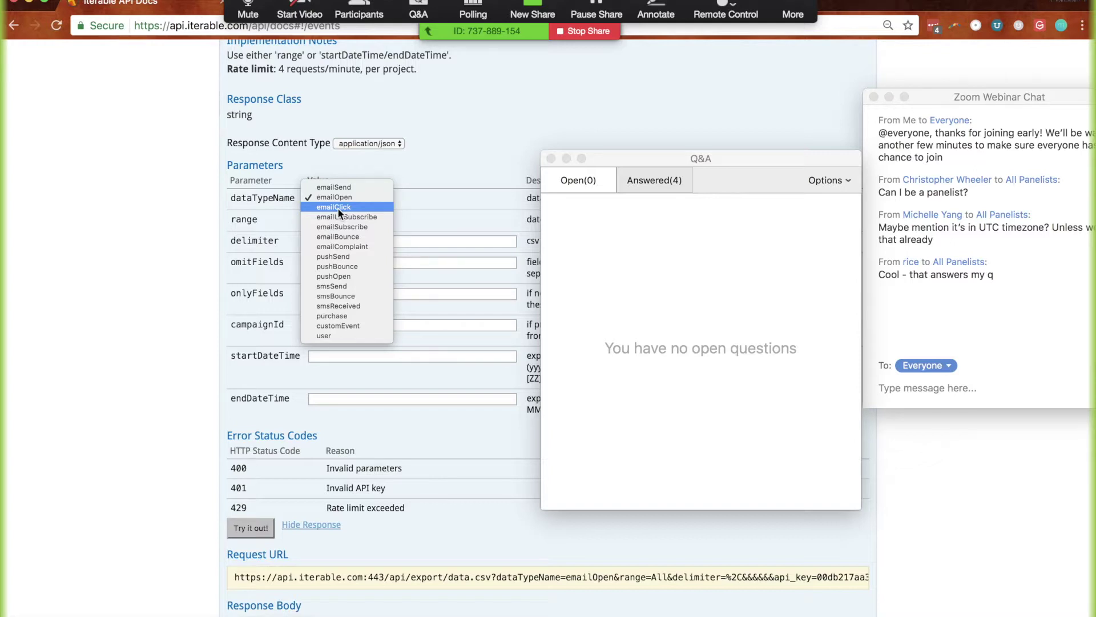
# Choose emailClick as the dataTypeName for the GET /api/export/data.csv request
pyautogui.click(338, 207)
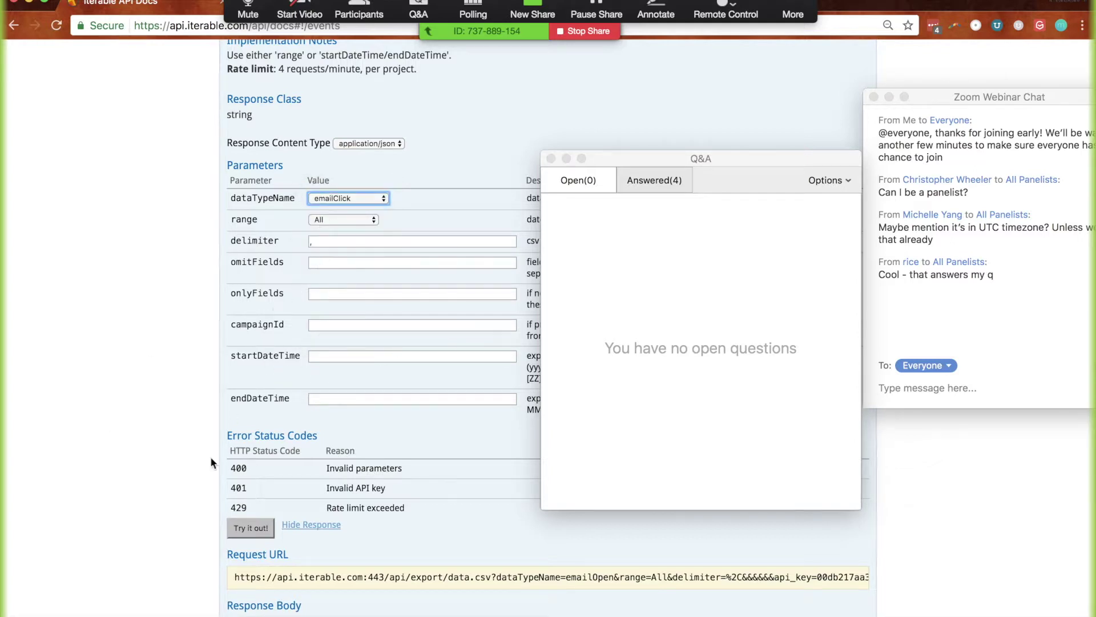
pyautogui.click(322, 200)
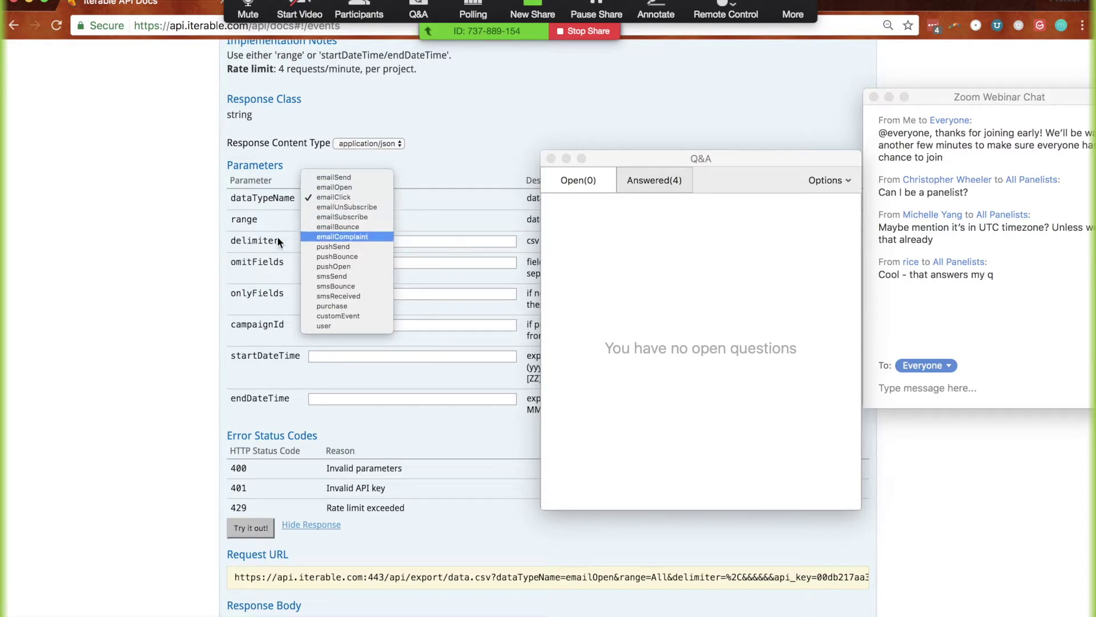
pyautogui.click(170, 291)
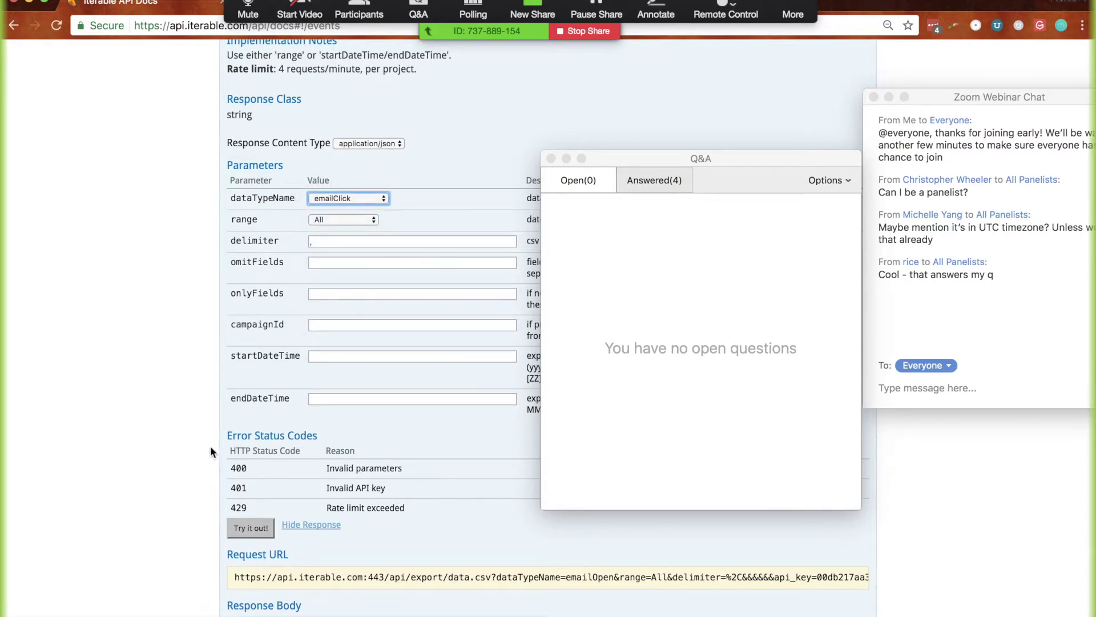
pyautogui.scroll(-2, 184, 464)
pyautogui.scroll(-2, 184, 464)
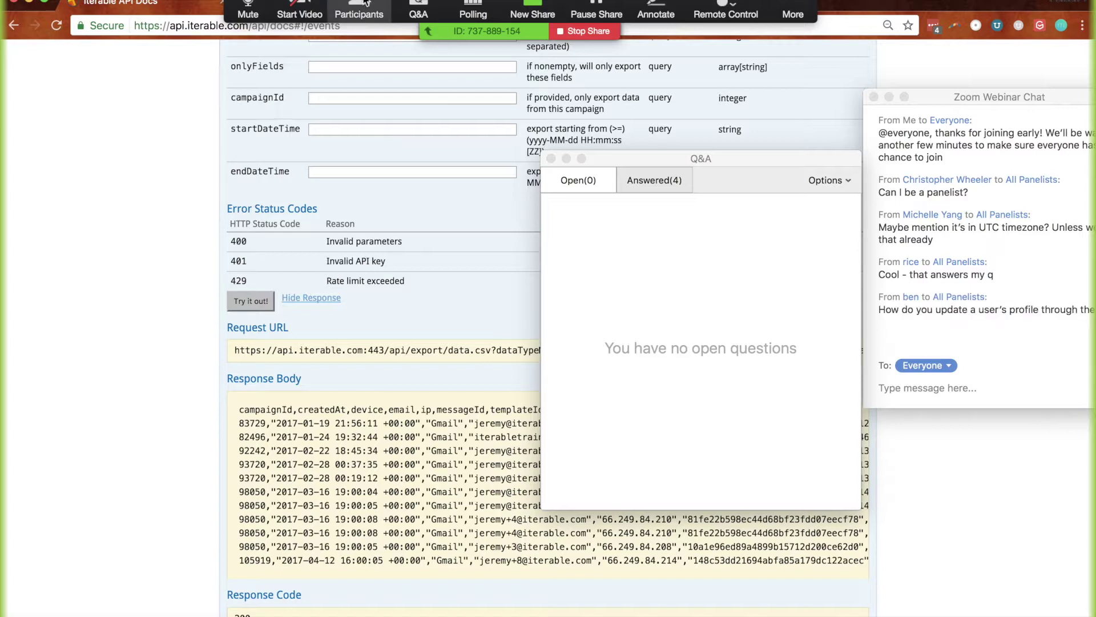
# Move the webinar chat window aside to uncover the API docs
pyautogui.click(953, 101)
pyautogui.moveTo(931, 101); pyautogui.dragTo(834, 92)
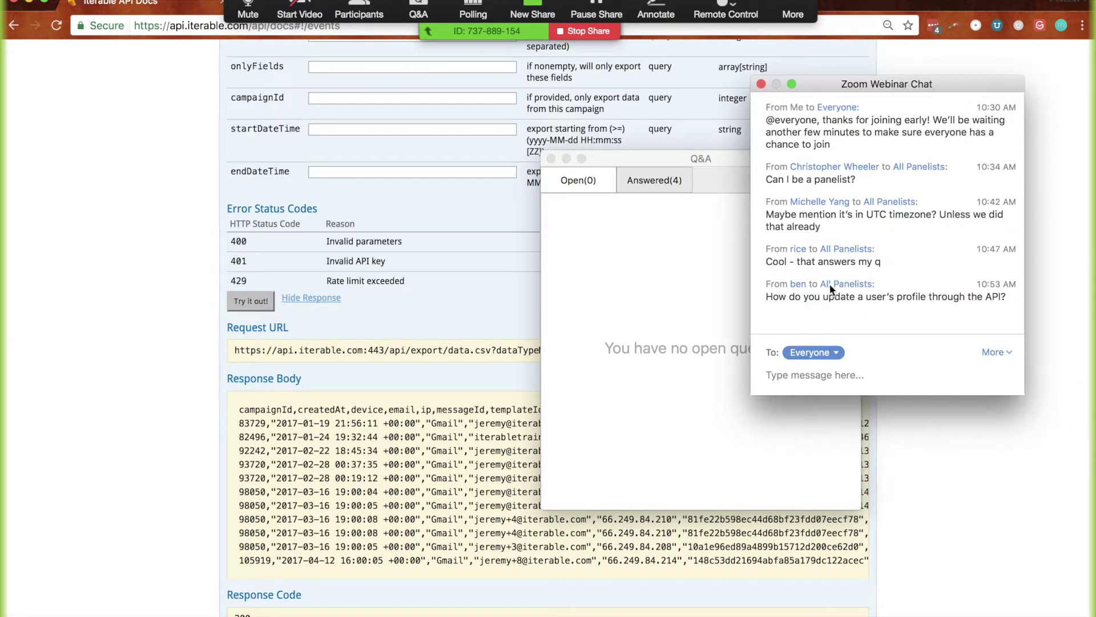
pyautogui.scroll(6, 122, 275)
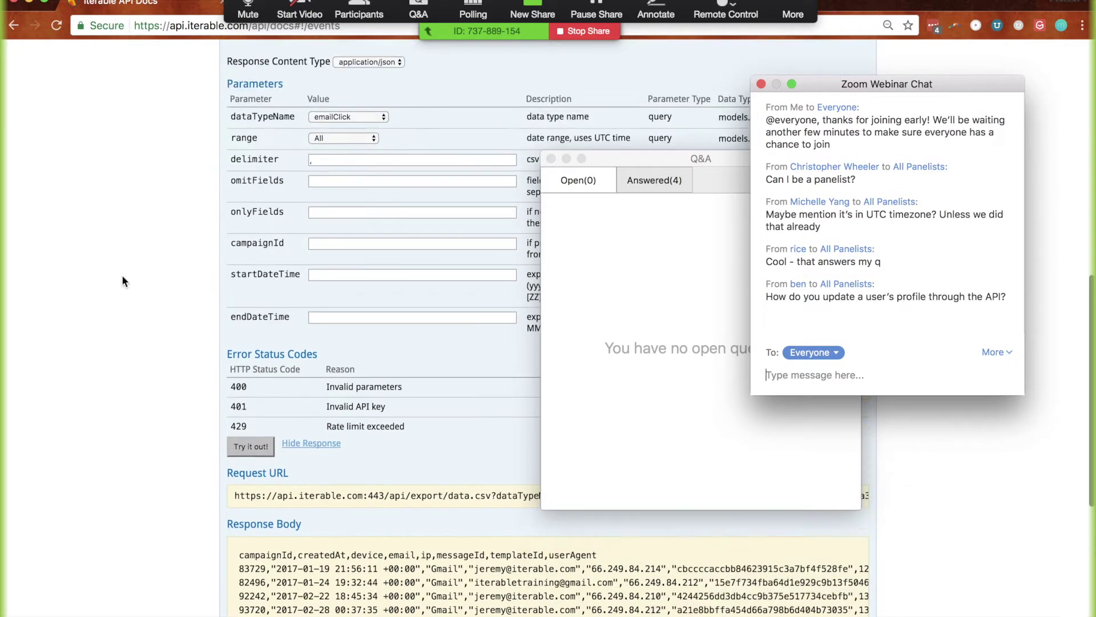
pyautogui.scroll(3, 122, 275)
# Expand the users group and the POST /api/users/update endpoint with its model schema
pyautogui.click(234, 294)
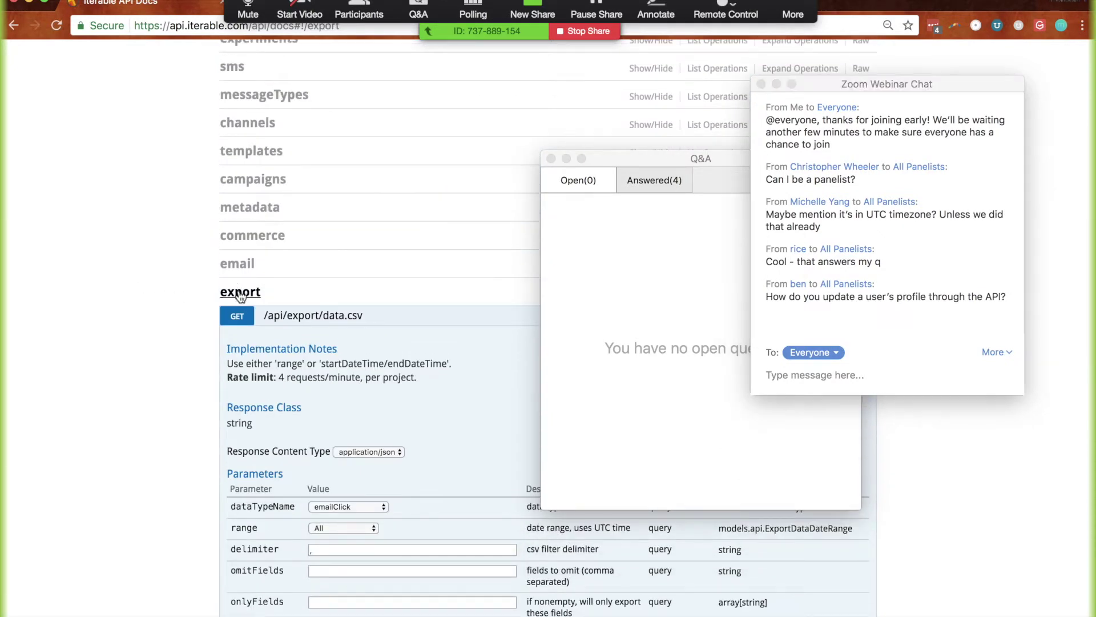
pyautogui.click(232, 287)
pyautogui.click(238, 173)
pyautogui.moveTo(663, 159); pyautogui.dragTo(127, 134)
pyautogui.click(349, 478)
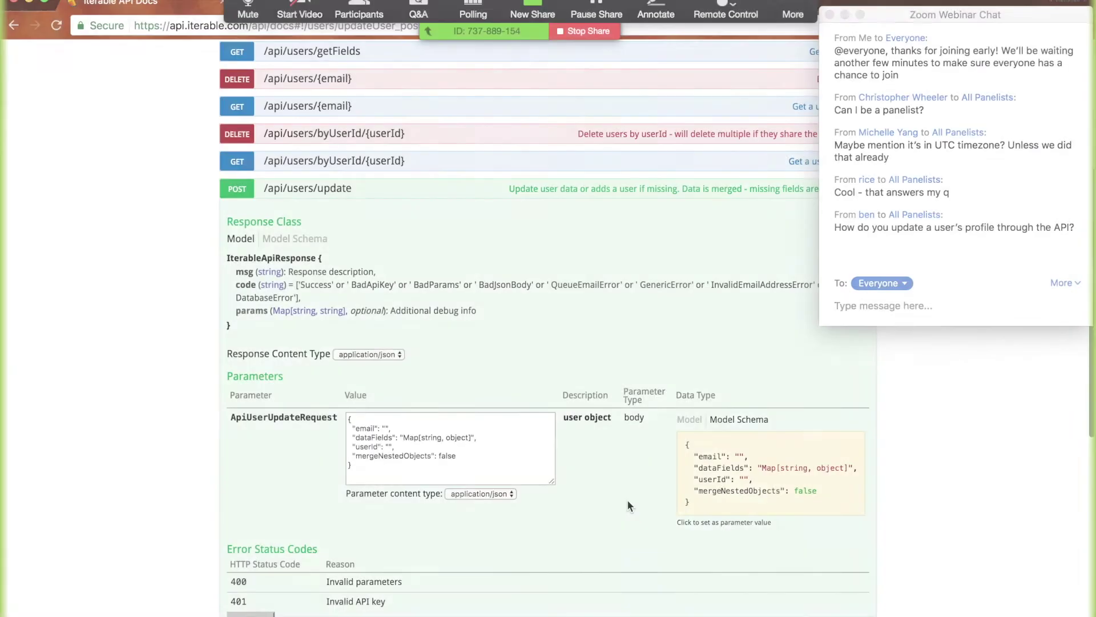
pyautogui.click(779, 478)
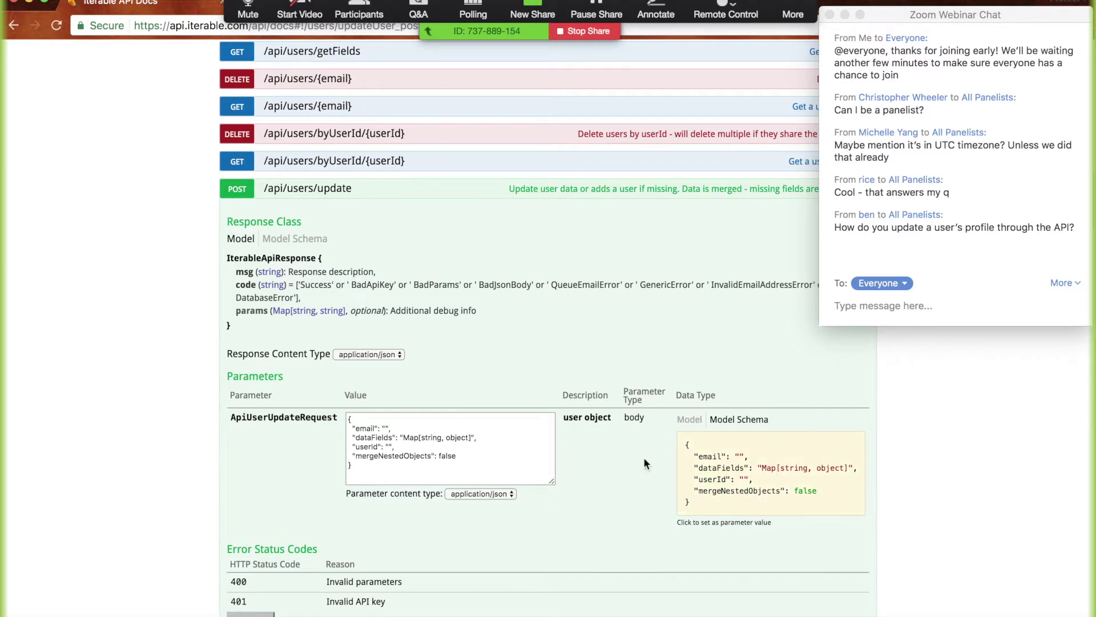
# Replace the dataFields placeholder with an empty object and delete userId and mergeNestedObjects
pyautogui.moveTo(400, 435); pyautogui.dragTo(495, 437)
pyautogui.write('{')
pyautogui.press('Return')
pyautogui.write('}')
pyautogui.scroll(-2, 432, 435)
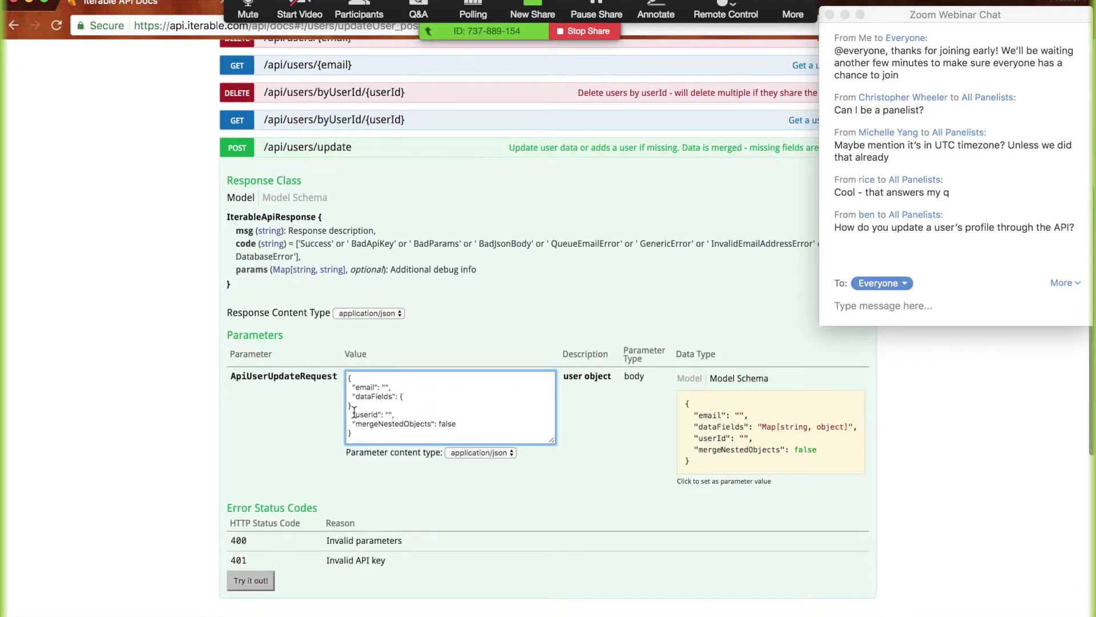
pyautogui.moveTo(353, 414); pyautogui.dragTo(478, 421)
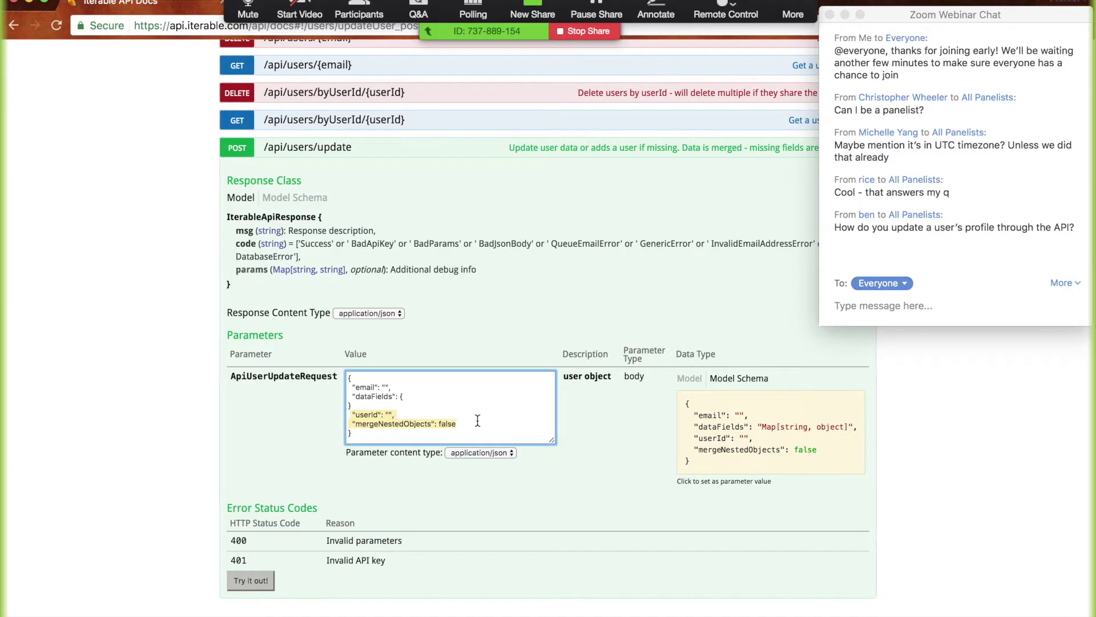
pyautogui.press('BackSpace')
pyautogui.press('BackSpace')
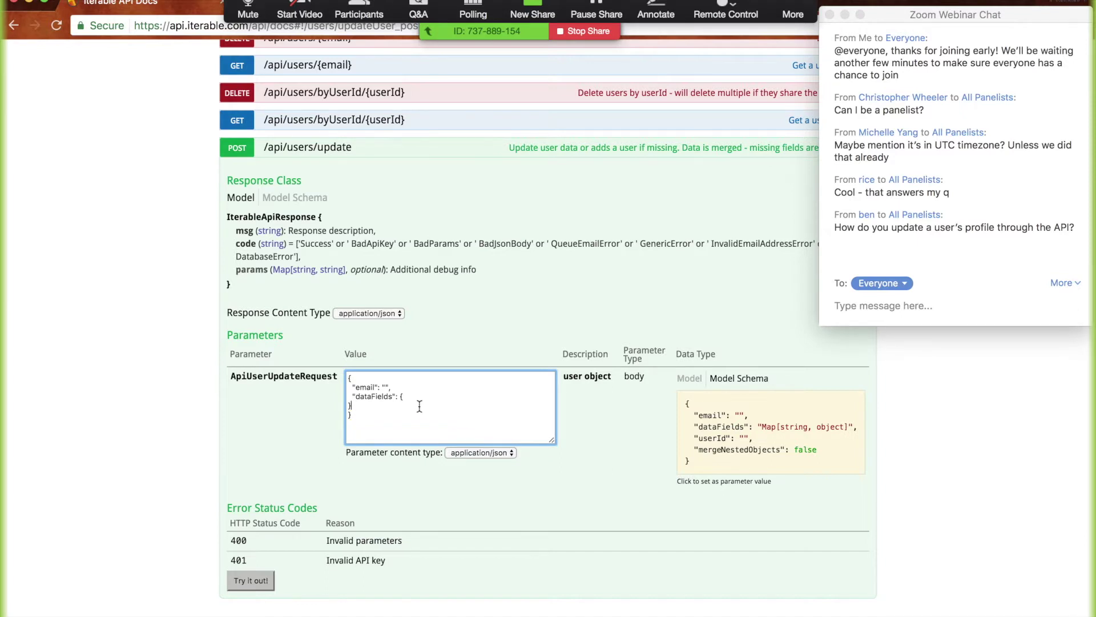
# Add dataFields entries for a test firstName, age 50 and likesChocolate true
pyautogui.press('Return')
pyautogui.write('"firstName')
pyautogui.write('":"Jeremy')
pyautogui.write(' test"')
pyautogui.write(',')
pyautogui.write('"age"')
pyautogui.write(':17')
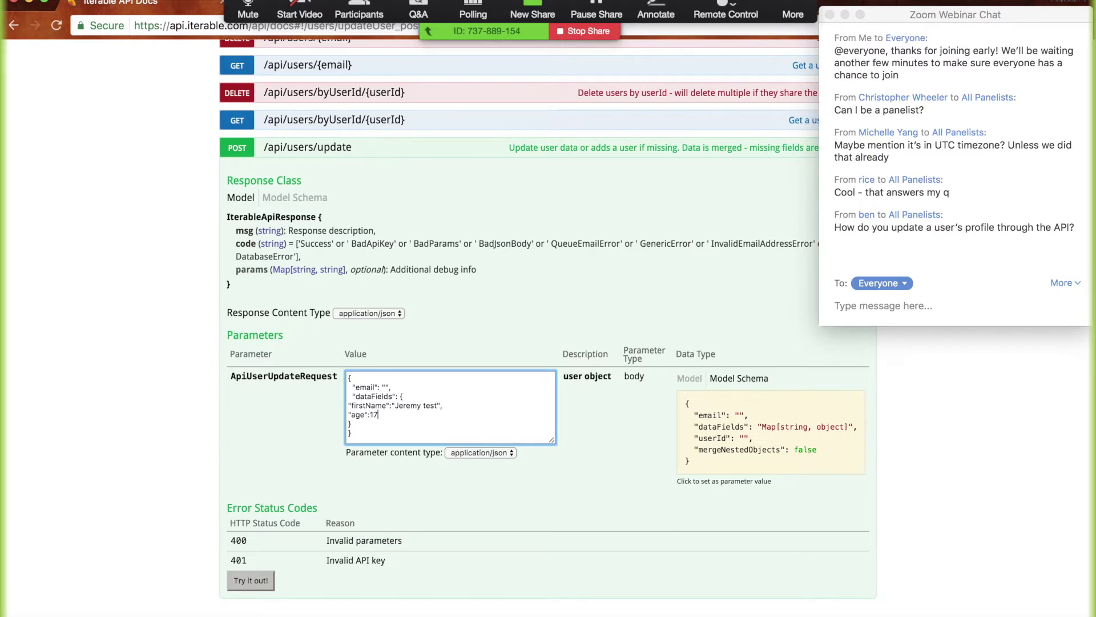
pyautogui.write('30')
pyautogui.press('BackSpace')
pyautogui.press('BackSpace')
pyautogui.write('50 ')
pyautogui.write('"likesChocolate":')
pyautogui.write('truy')
# Add a lastTimeOnIterable field using a sample date copied from the text editor
pyautogui.scroll(5, 431, 404)
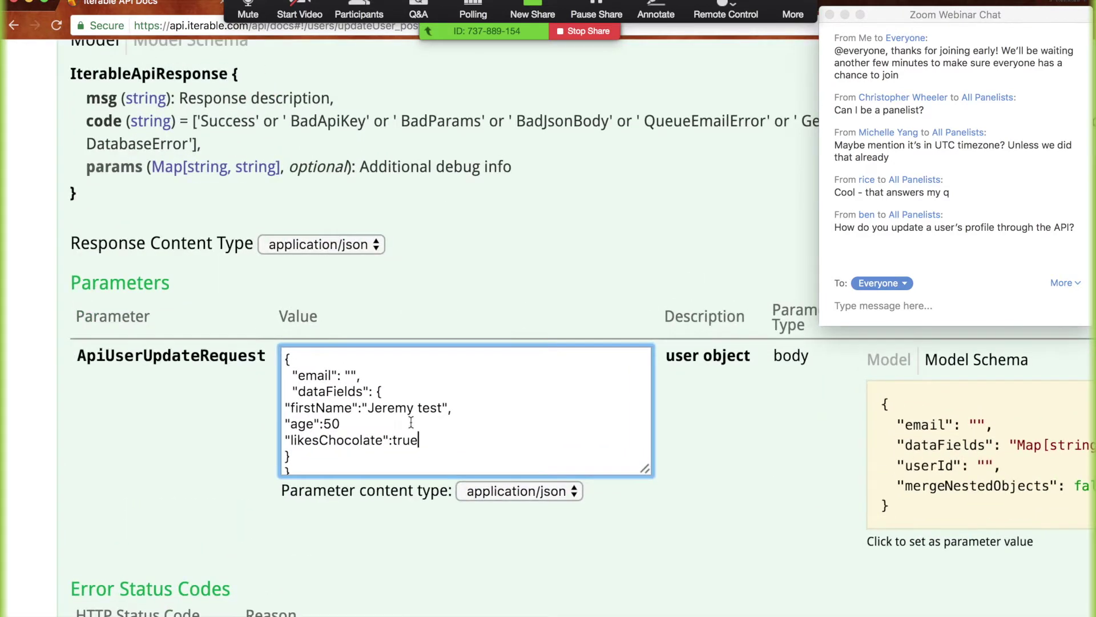
pyautogui.press('Return')
pyautogui.write('"lastTimeOnIterable":"')
pyautogui.press('super+Tab')
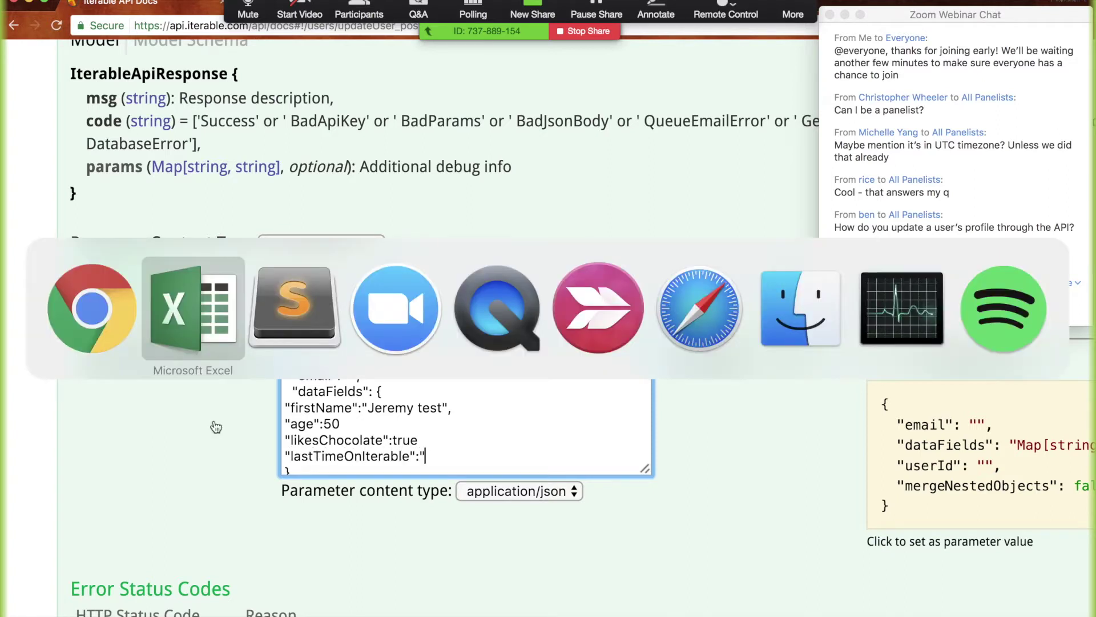
pyautogui.press('super+Tab')
pyautogui.moveTo(46, 116); pyautogui.dragTo(244, 122)
pyautogui.press('super+c')
pyautogui.press('super+Tab')
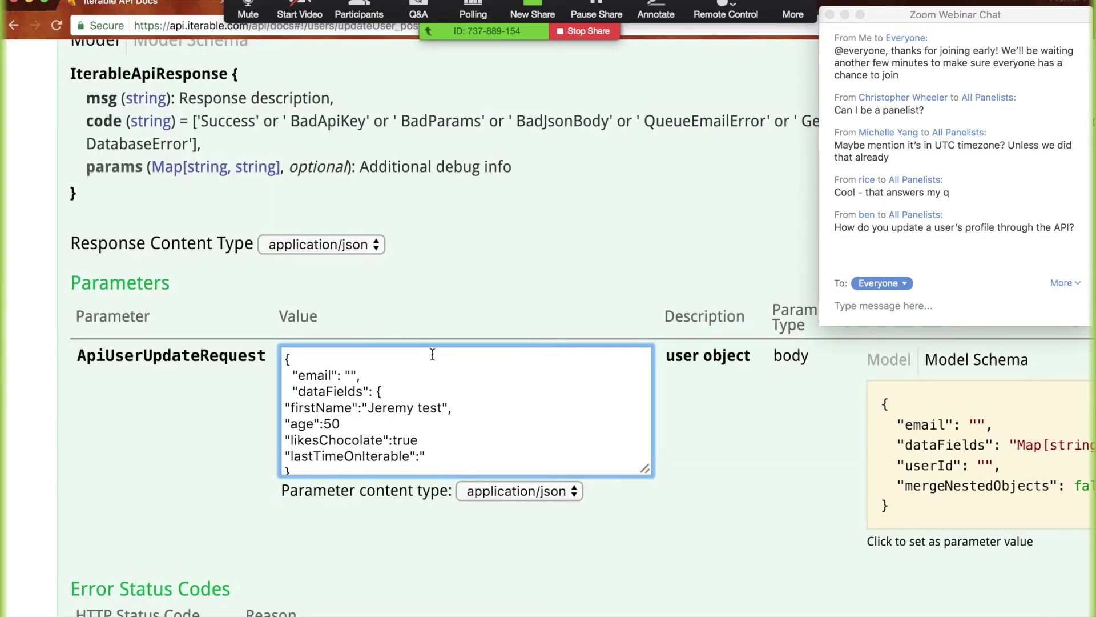
pyautogui.press('super+v')
pyautogui.write('"')
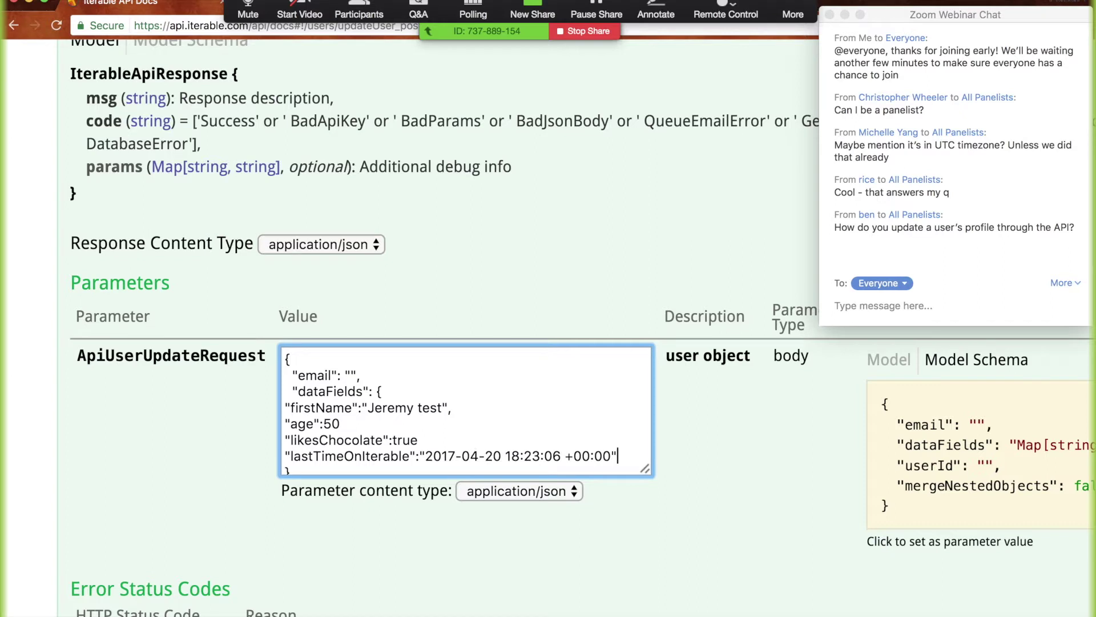
pyautogui.click(479, 456)
pyautogui.doubleClick(495, 457)
pyautogui.write('25')
pyautogui.moveTo(505, 457); pyautogui.dragTo(559, 451)
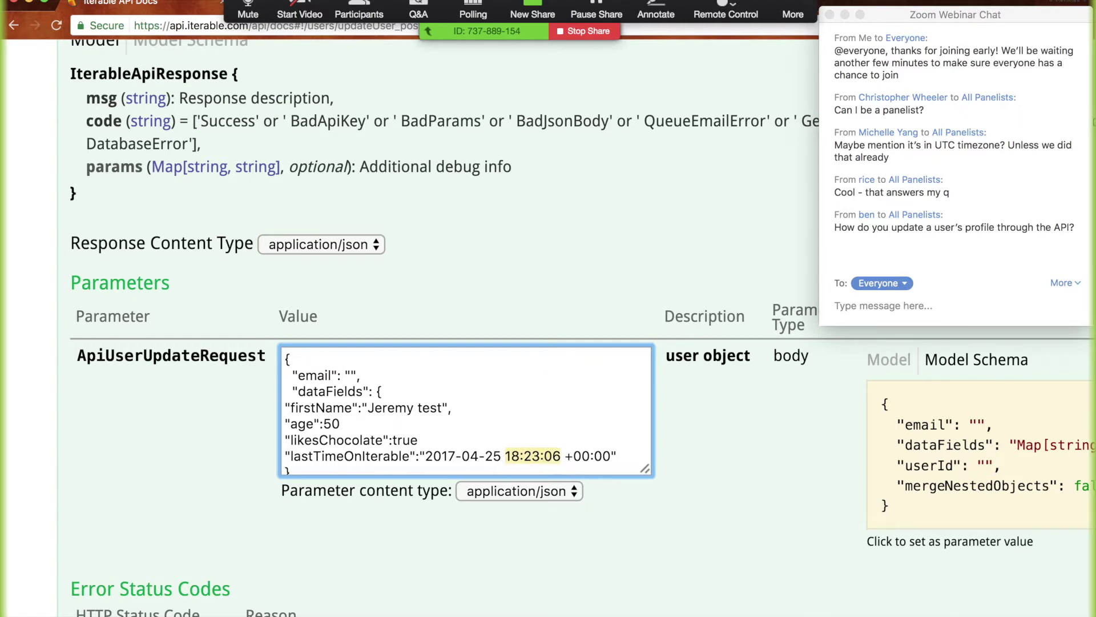
pyautogui.doubleClick(515, 455)
pyautogui.write('00')
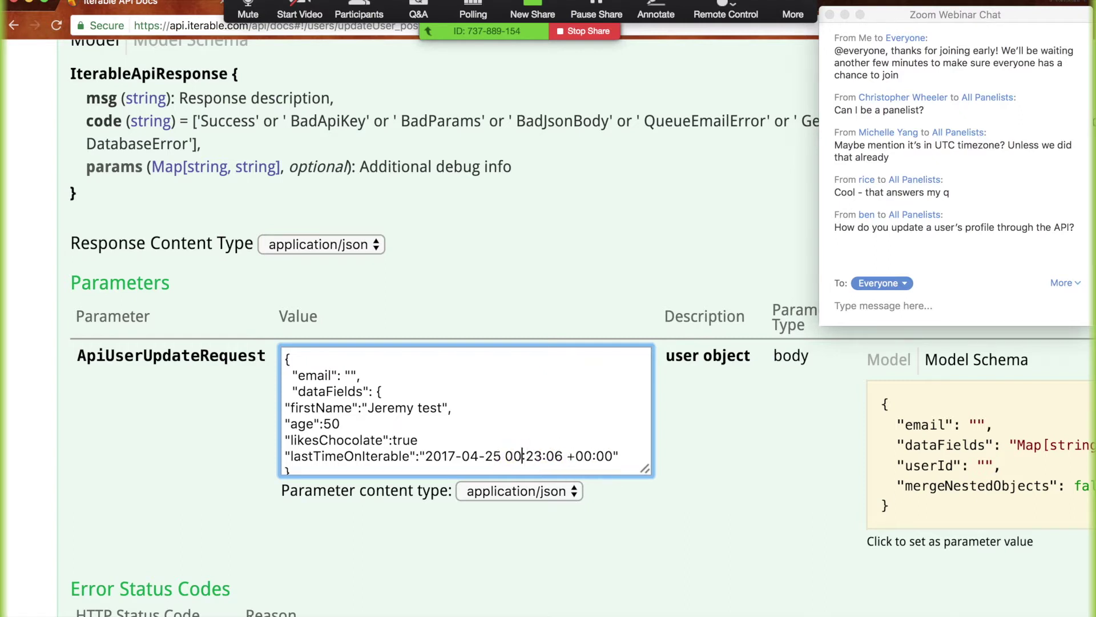
pyautogui.click(535, 456)
pyautogui.write('00')
pyautogui.click(559, 455)
pyautogui.press('BackSpace')
pyautogui.write('00')
pyautogui.scroll(-2, 638, 425)
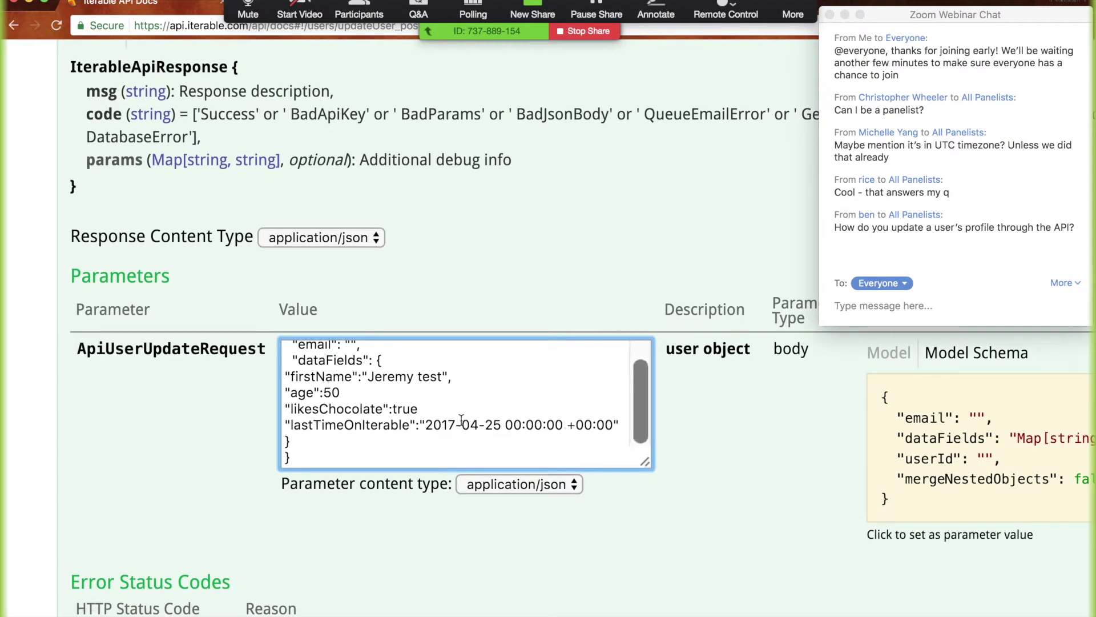
pyautogui.moveTo(425, 424); pyautogui.dragTo(606, 423)
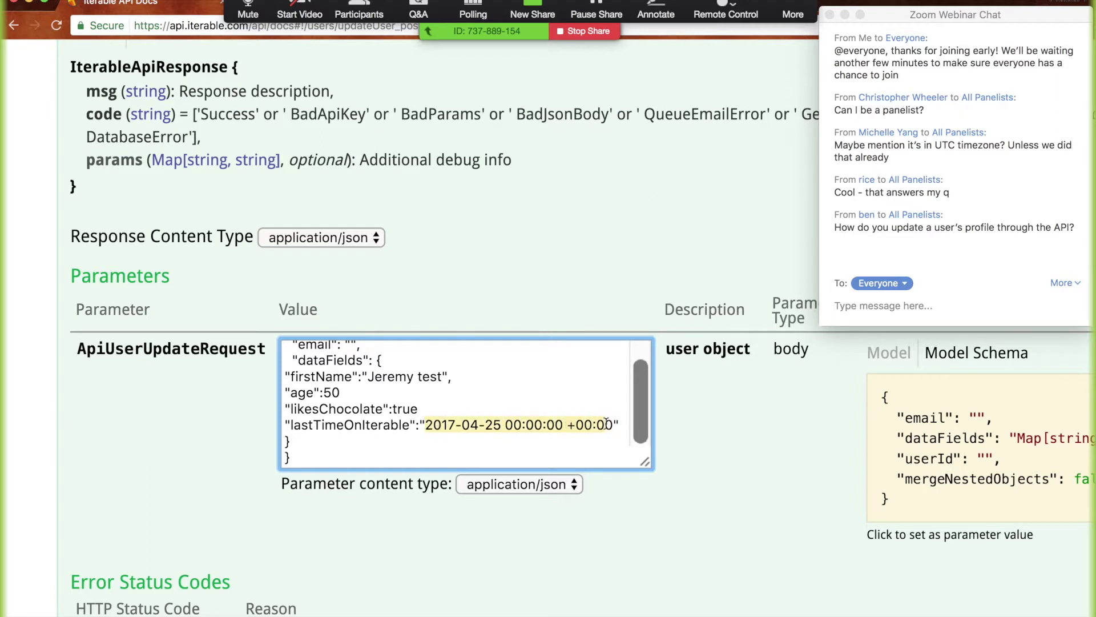
pyautogui.doubleClick(365, 425)
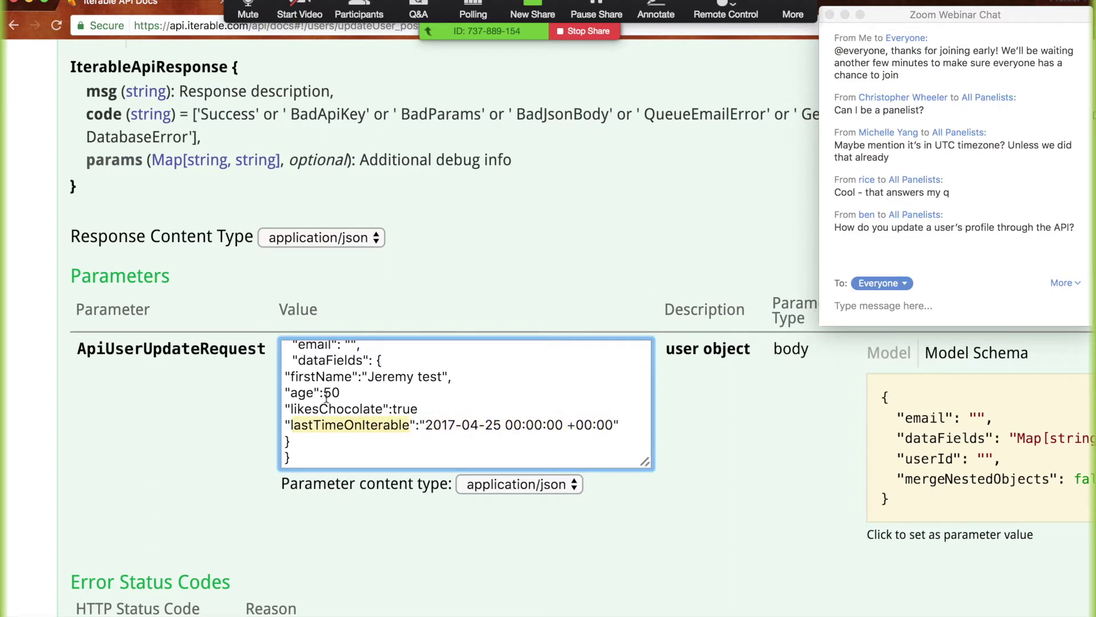
# Fill in the user's email address, enlarge the body box and select all of it
pyautogui.scroll(1, 357, 419)
pyautogui.click(357, 411)
pyautogui.click(350, 350)
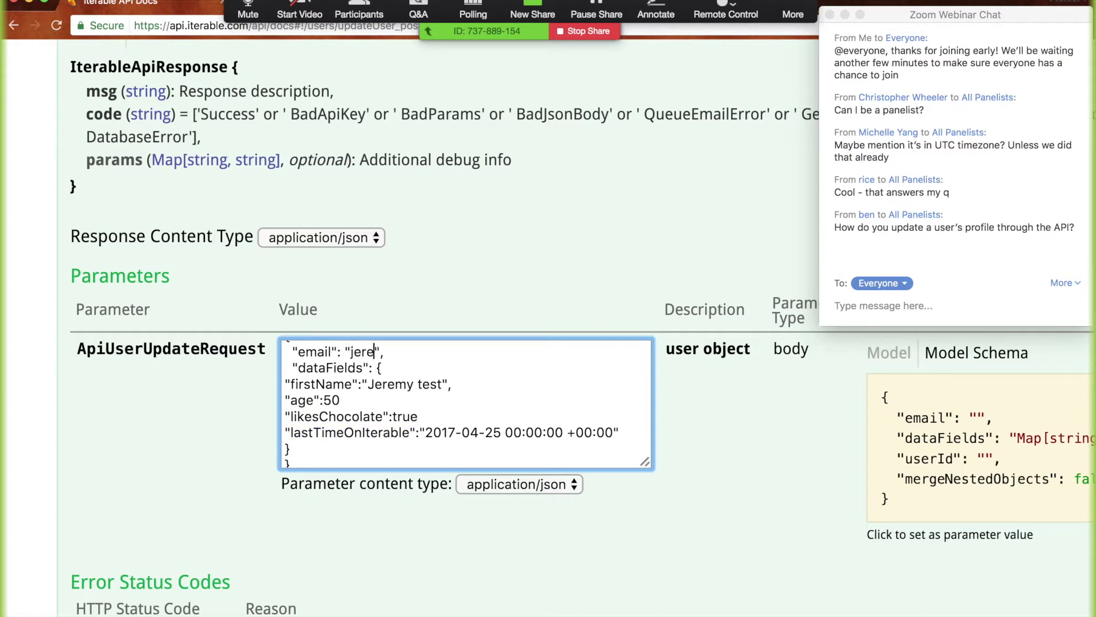
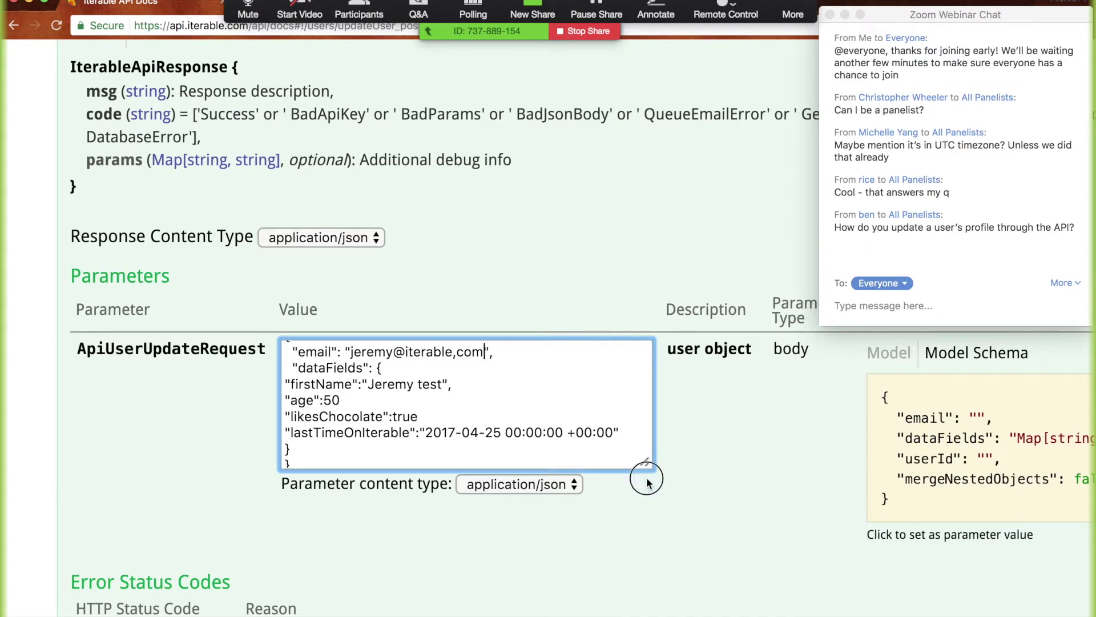
pyautogui.moveTo(644, 463); pyautogui.dragTo(646, 529)
pyautogui.press('super+a')
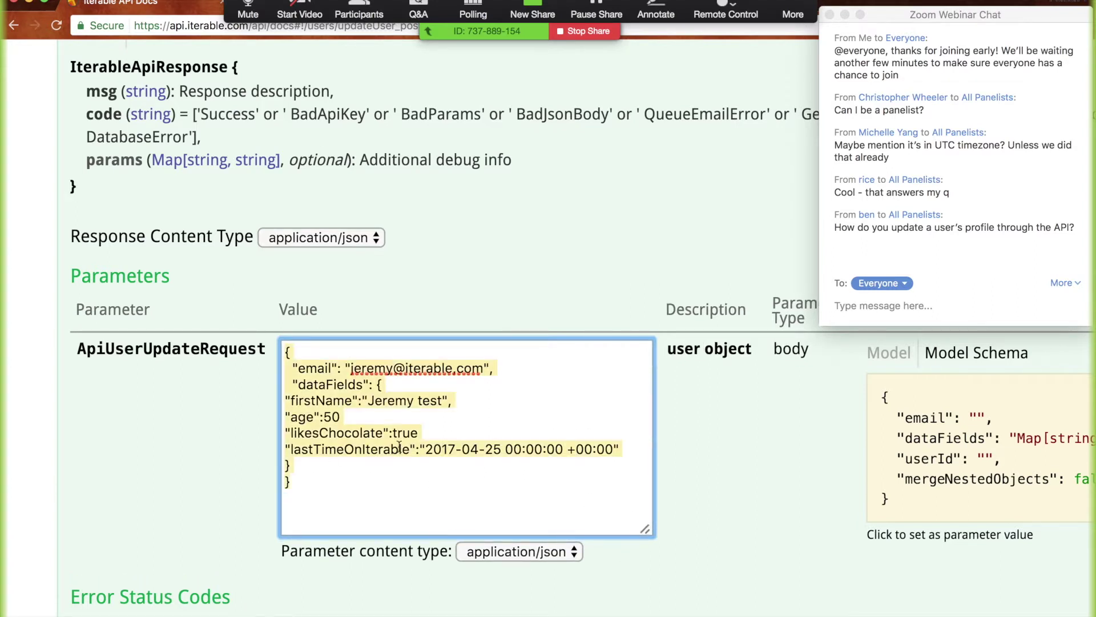
# Validate the request body in JSONLint and add the missing comma after age 50
pyautogui.hotkey('ctrl', 'Tab')
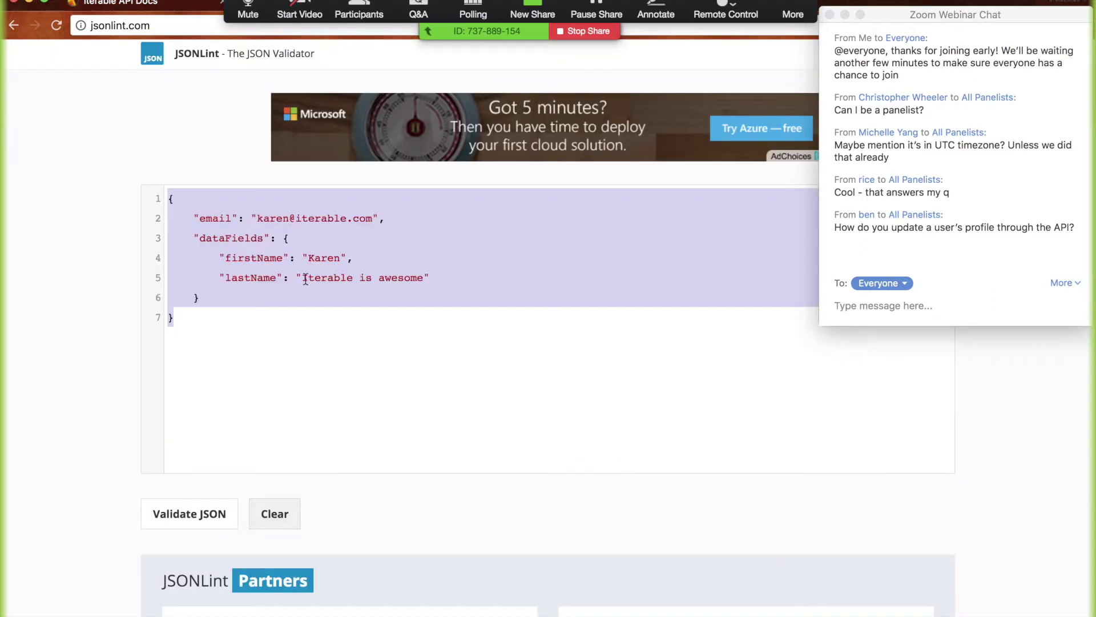
pyautogui.press('super+v')
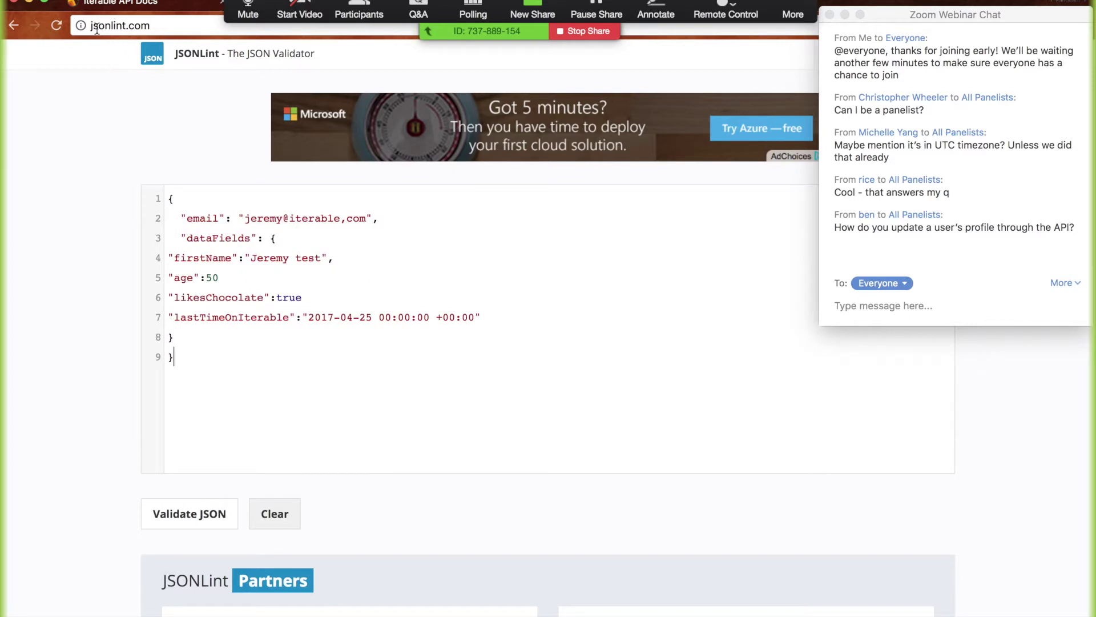
pyautogui.click(162, 522)
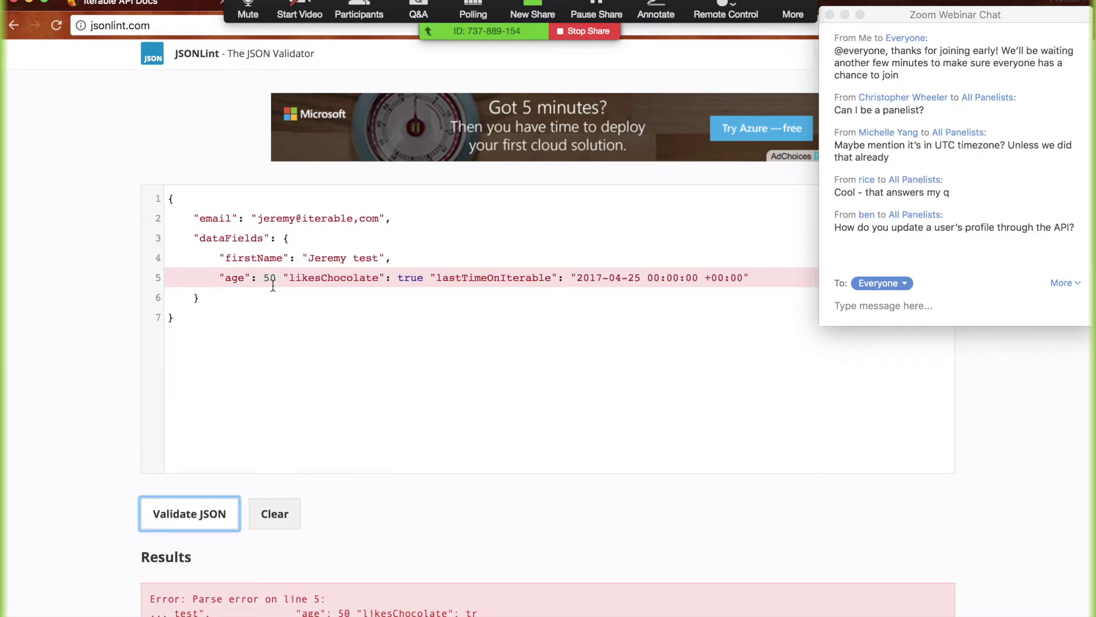
pyautogui.click(270, 277)
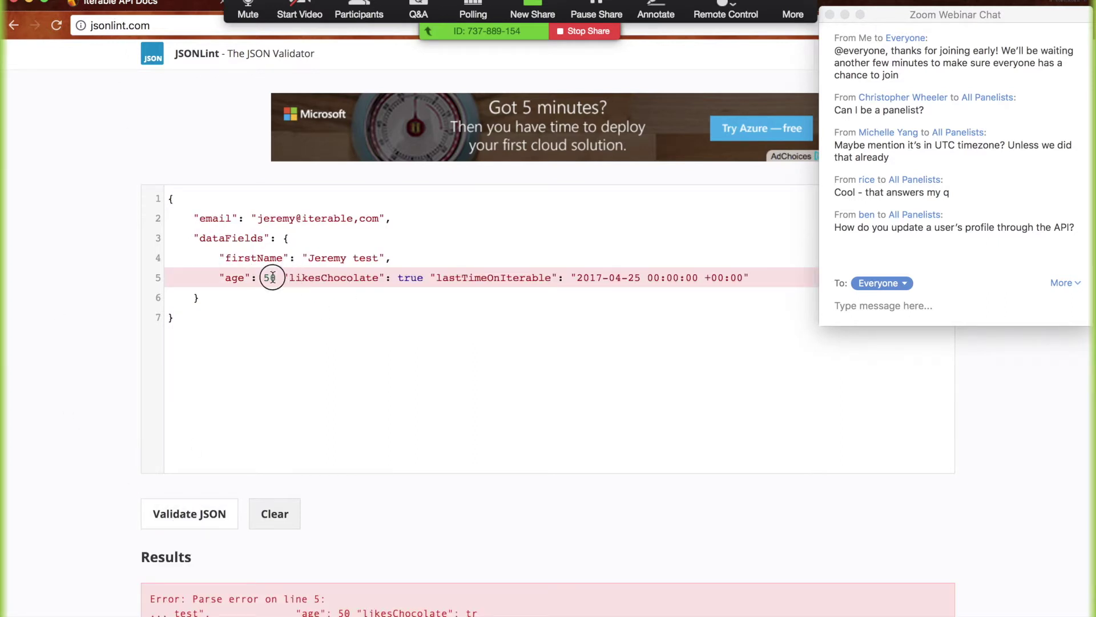
pyautogui.write(',')
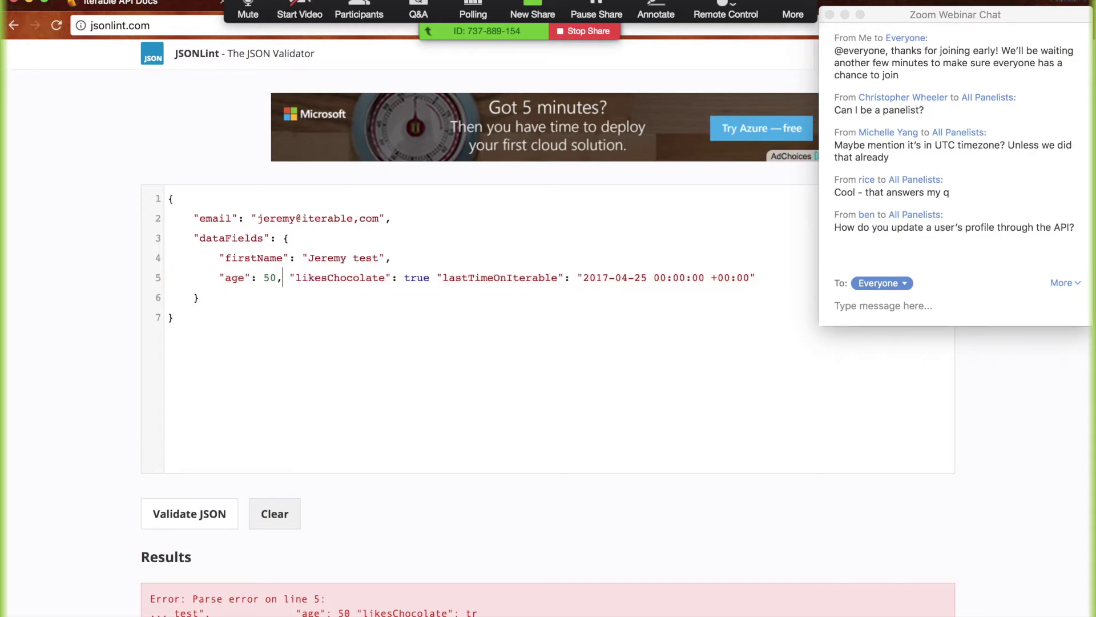
pyautogui.click(194, 515)
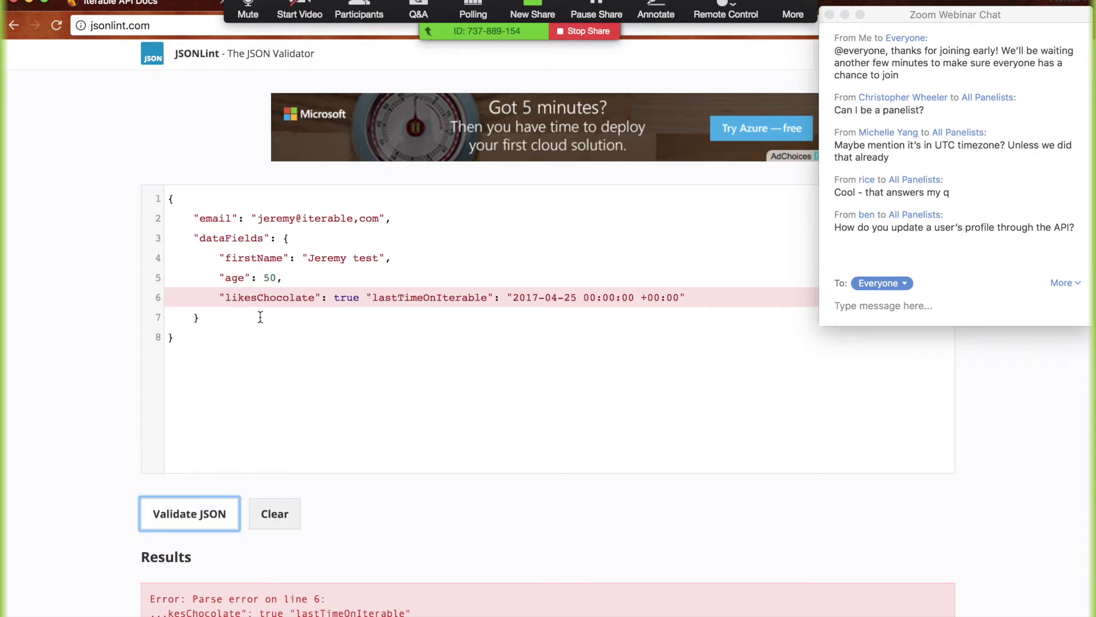
# Add the comma after likesChocolate true, revalidate, and paste the valid JSON into Iterable
pyautogui.click(360, 297)
pyautogui.write(',')
pyautogui.click(206, 517)
pyautogui.click(300, 392)
pyautogui.press('super+a')
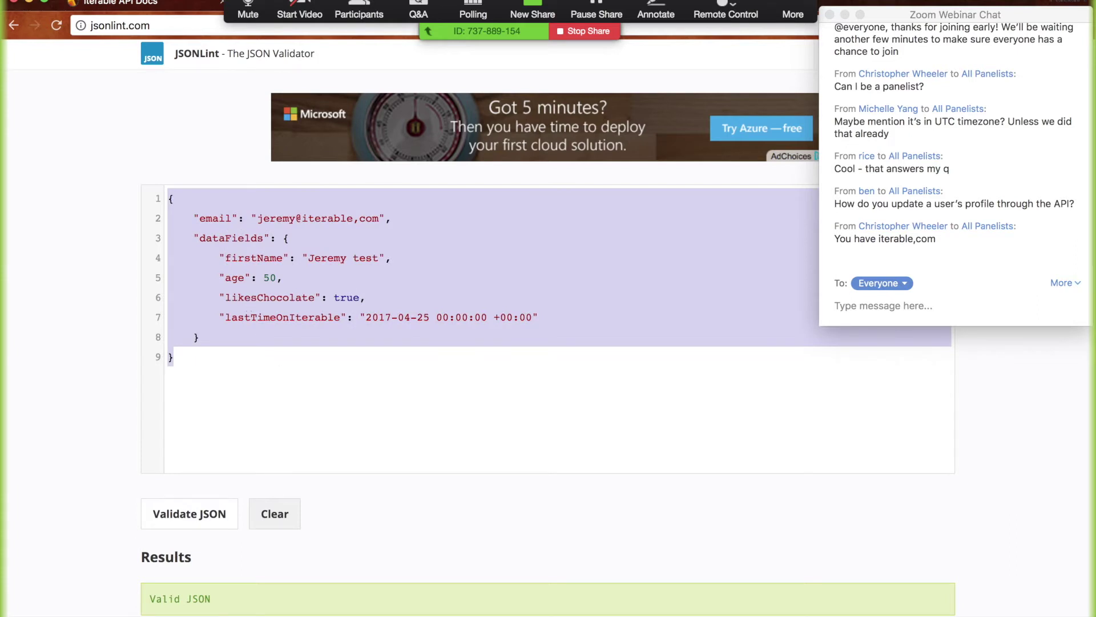
pyautogui.press('super+c')
pyautogui.hotkey('ctrl', 'Tab')
pyautogui.press('super+v')
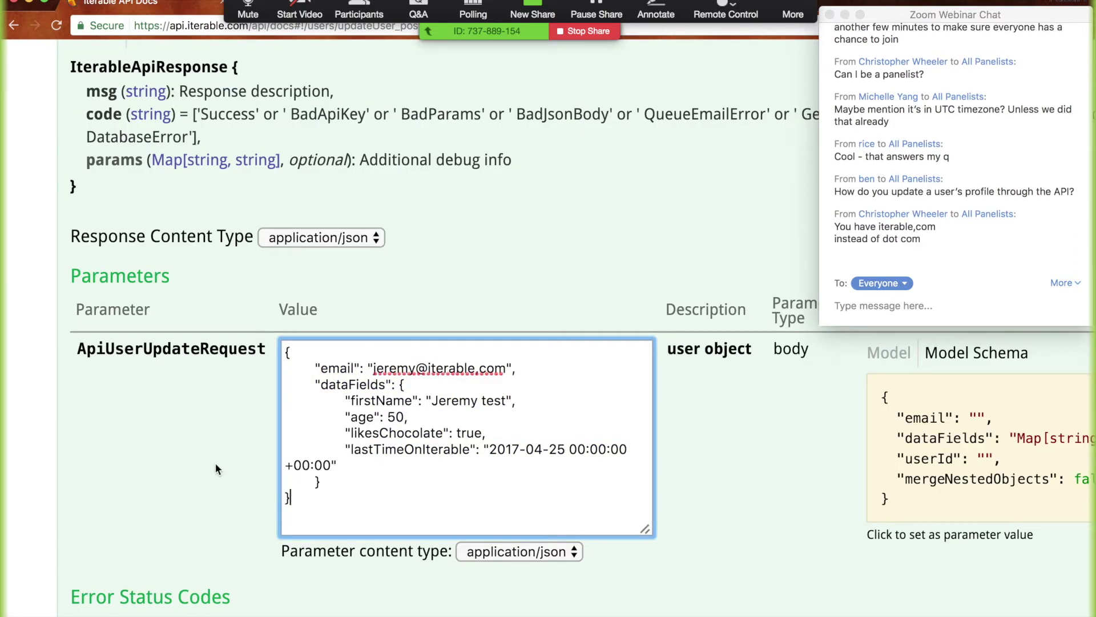
# Change the comma in the email domain to a dot and send the users/update request
pyautogui.click(477, 367)
pyautogui.press('BackSpace')
pyautogui.write('.')
pyautogui.scroll(-4, 123, 516)
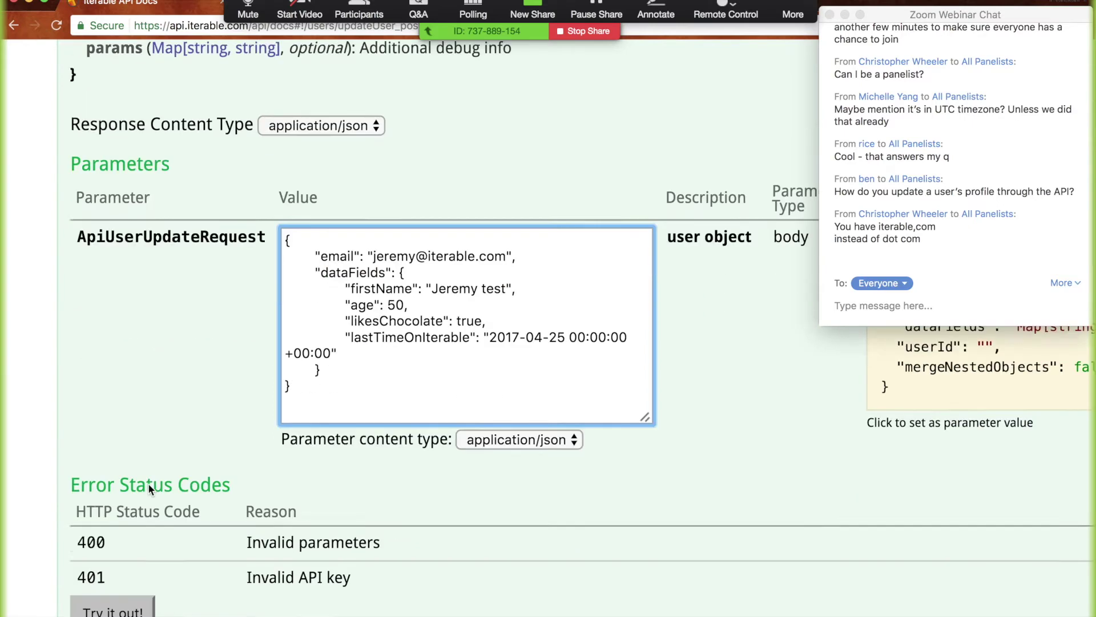
pyautogui.click(111, 539)
pyautogui.scroll(-5, 256, 337)
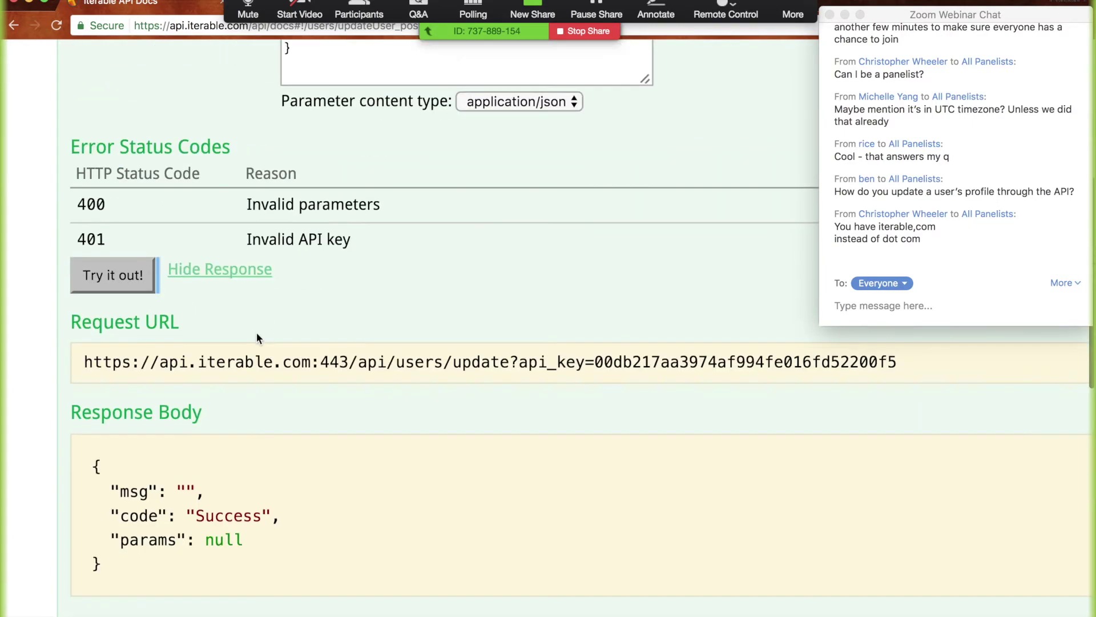
pyautogui.press('super+minus')
pyautogui.press('super+minus')
pyautogui.press('super+minus')
pyautogui.press('super+minus')
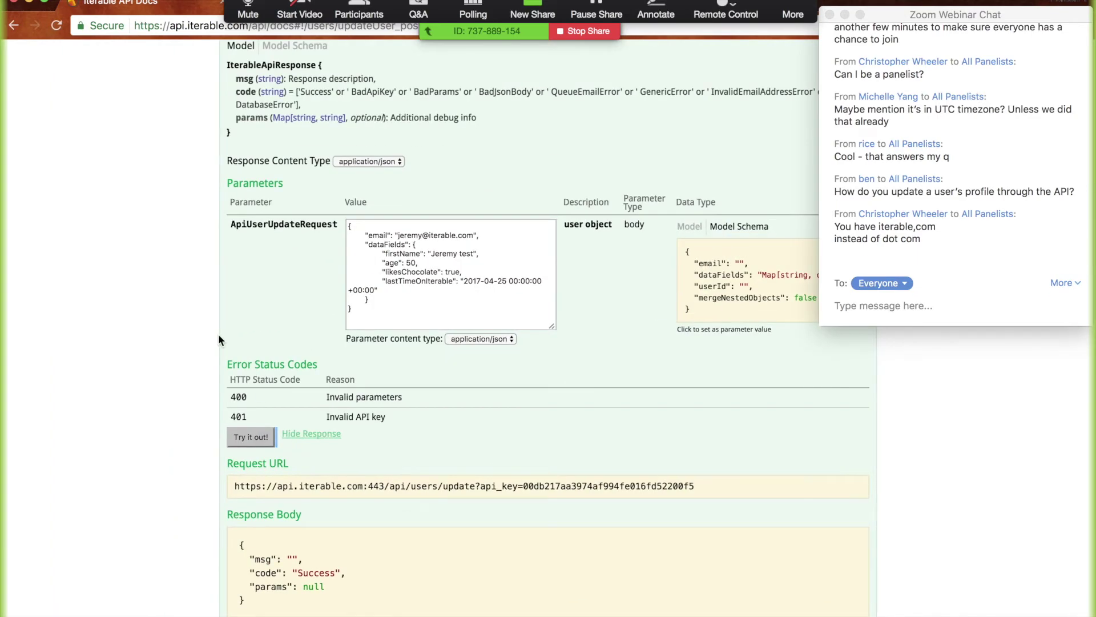
# Look up the test user's email with the launcher and review the profile's updated fields
pyautogui.hotkey('alt', 'space')
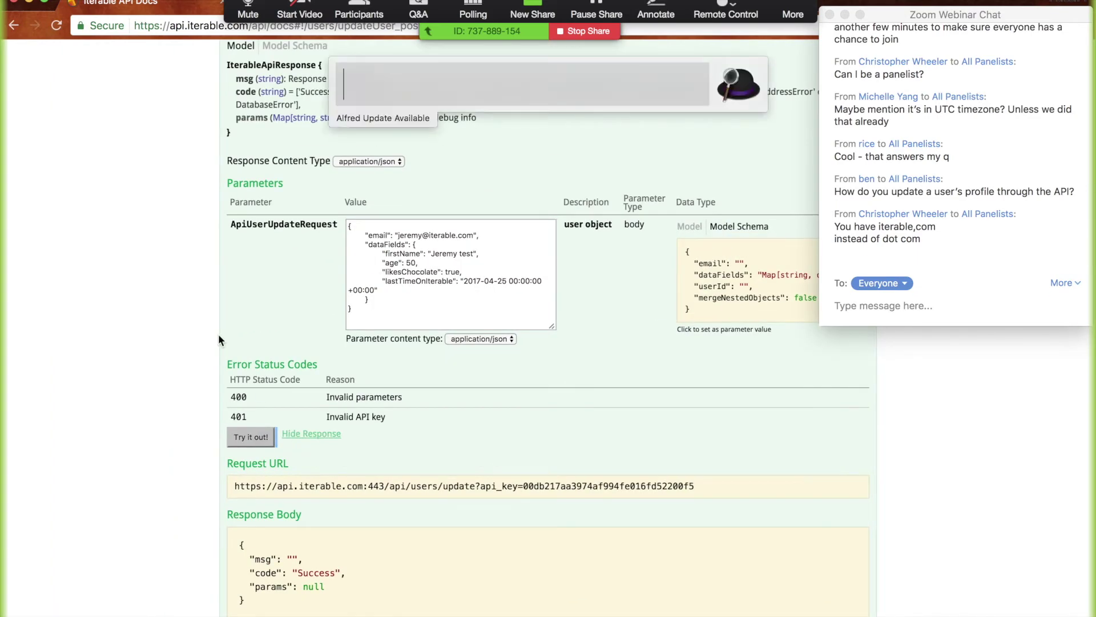
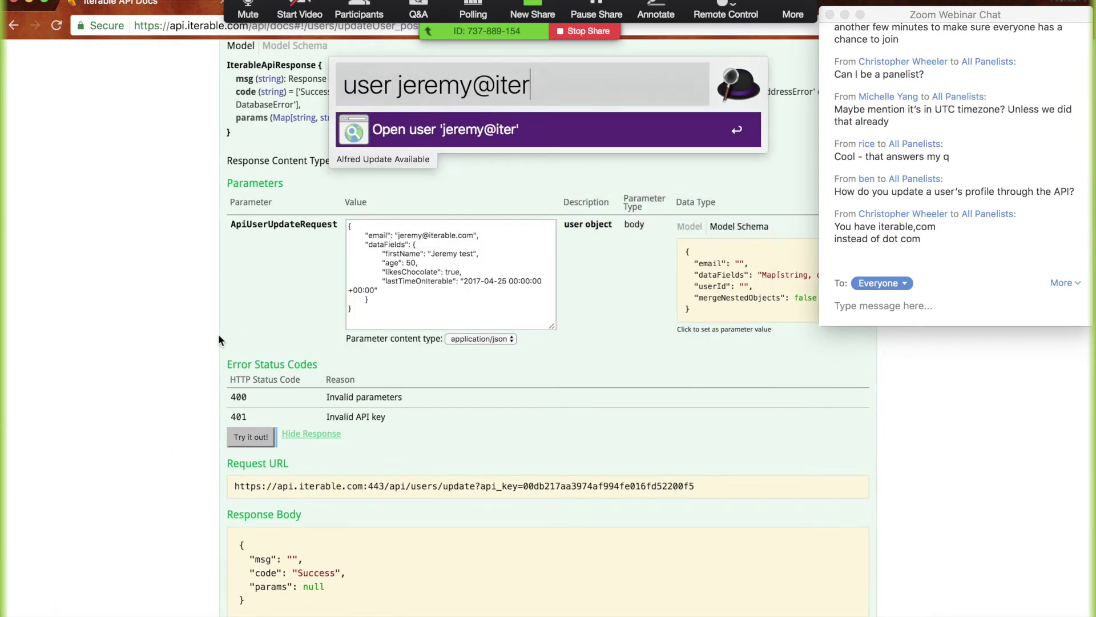
pyautogui.press('Return')
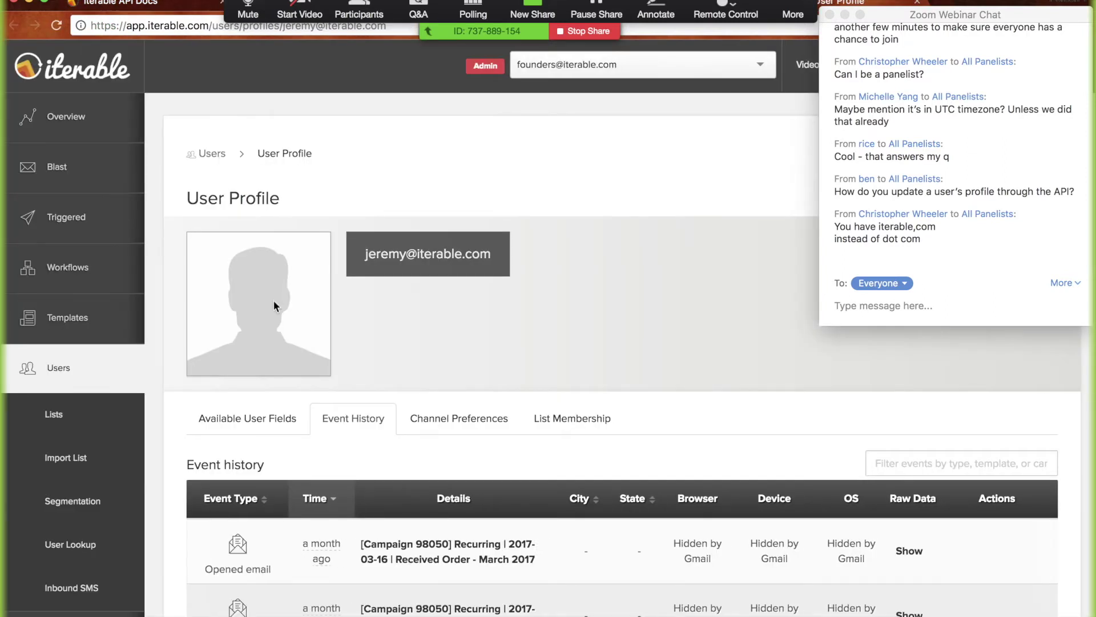
pyautogui.scroll(-3, 224, 355)
pyautogui.scroll(3, 225, 355)
pyautogui.scroll(3, 225, 355)
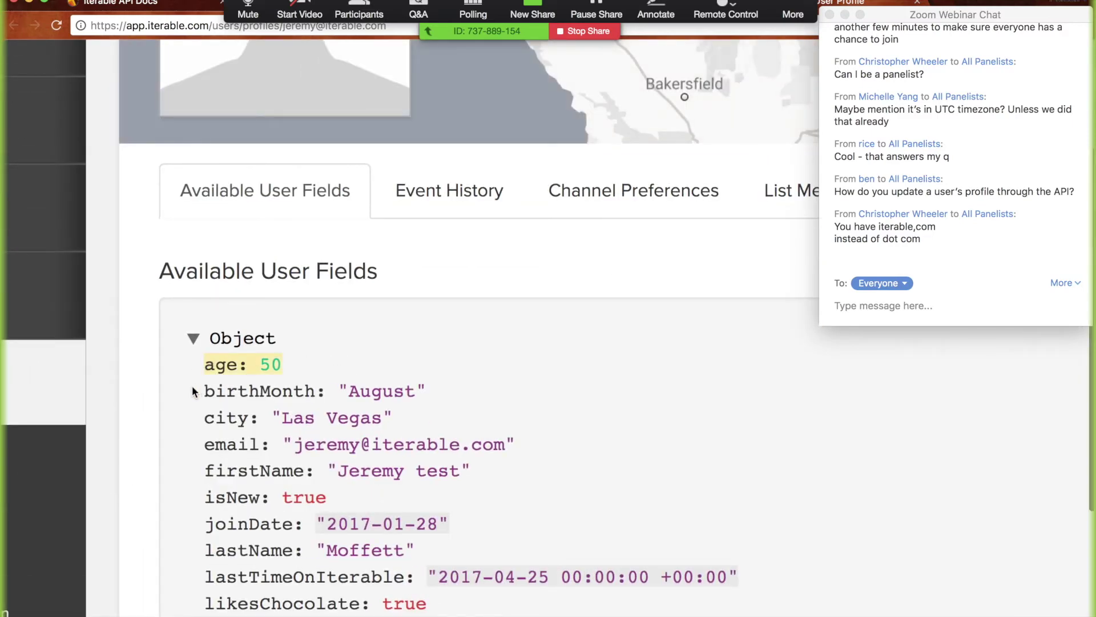
pyautogui.scroll(-3, 190, 393)
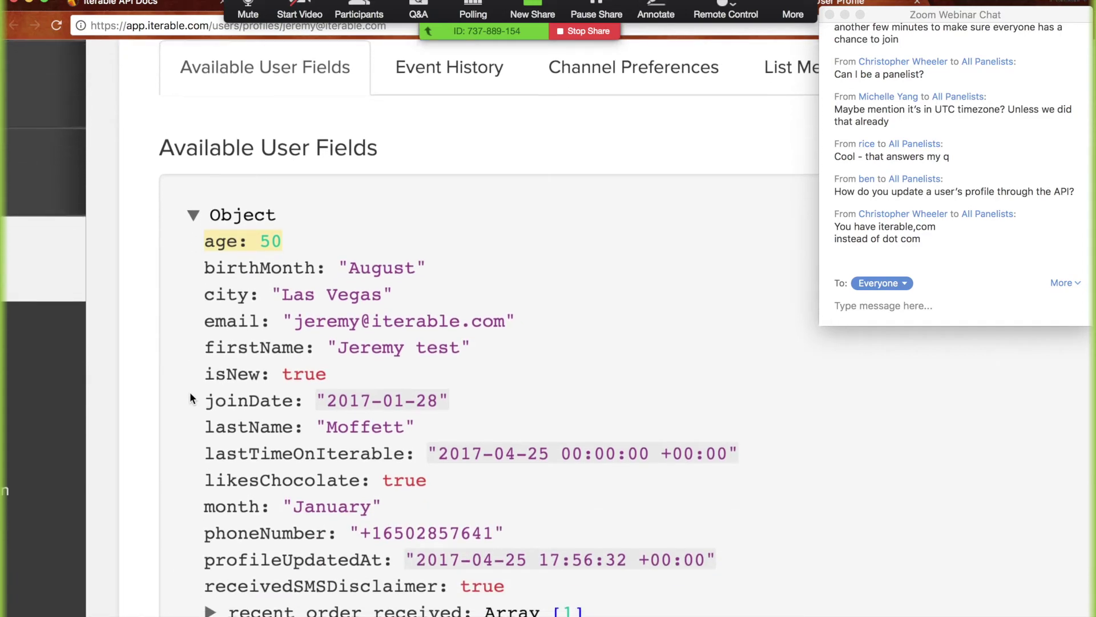
pyautogui.scroll(-3, 191, 394)
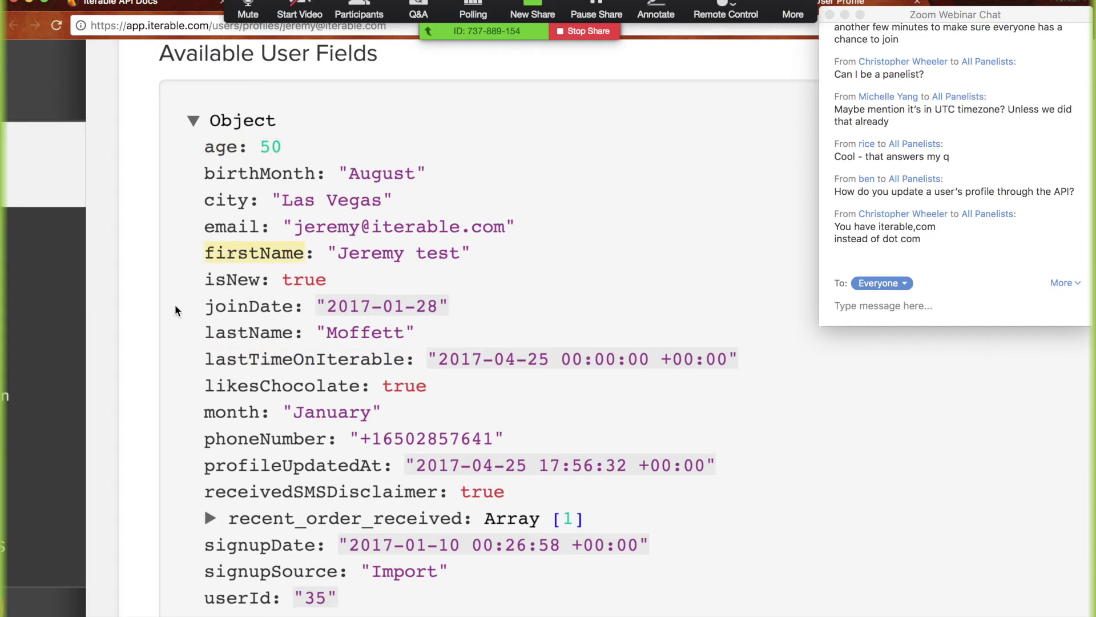
pyautogui.hotkey('ctrl', 'shift', 'Tab')
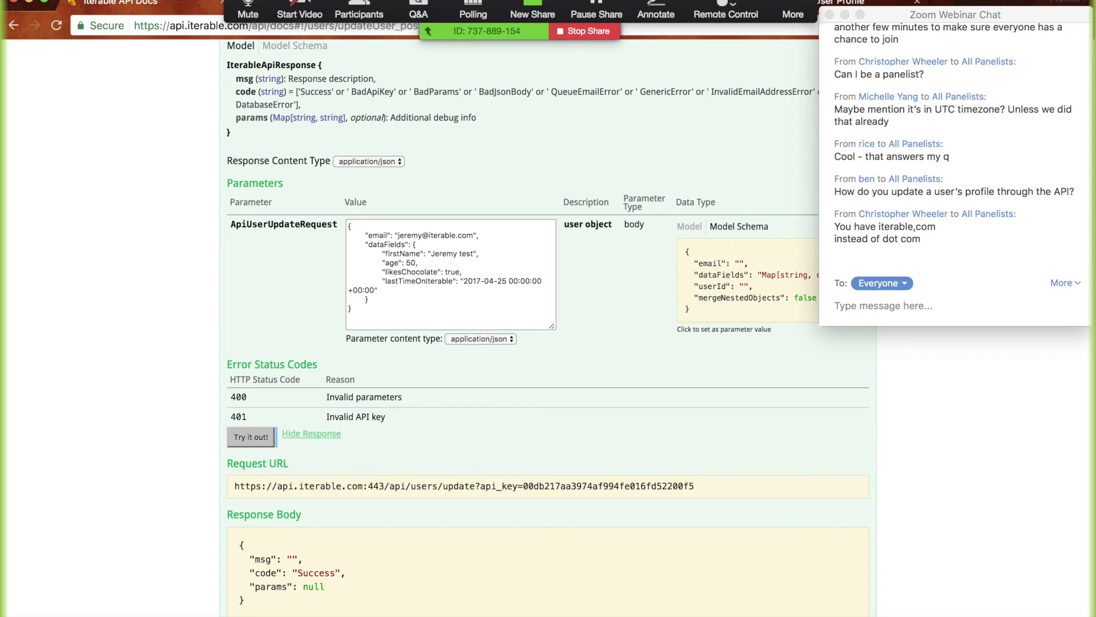
# Replace the name part of the request's email with a different user's name
pyautogui.hotkey('ctrl', 'Tab')
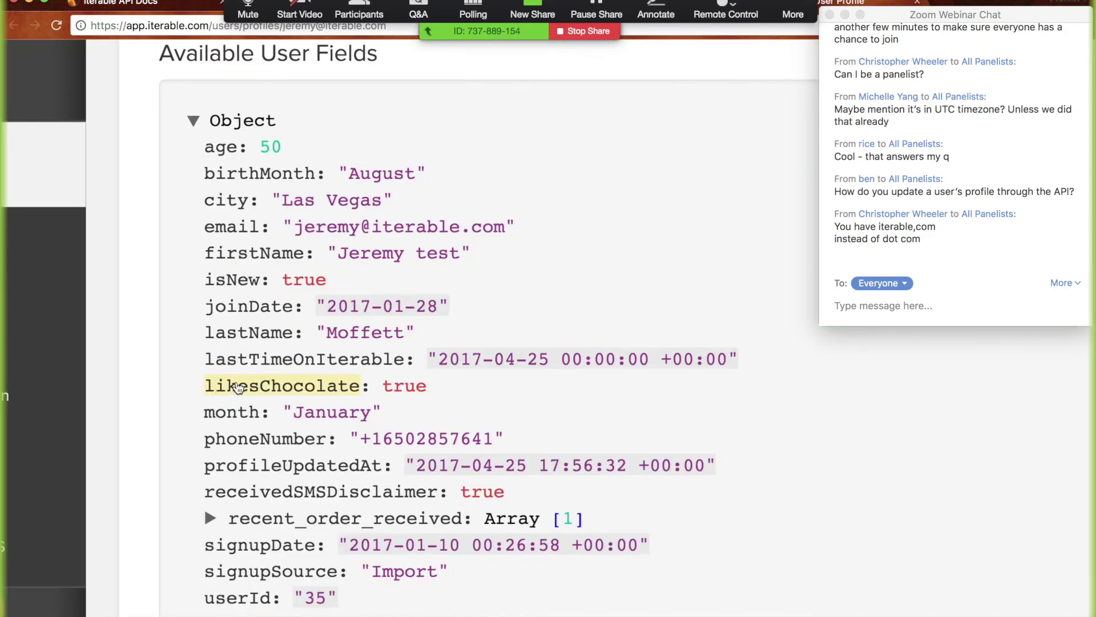
pyautogui.hotkey('ctrl', 'shift', 'Tab')
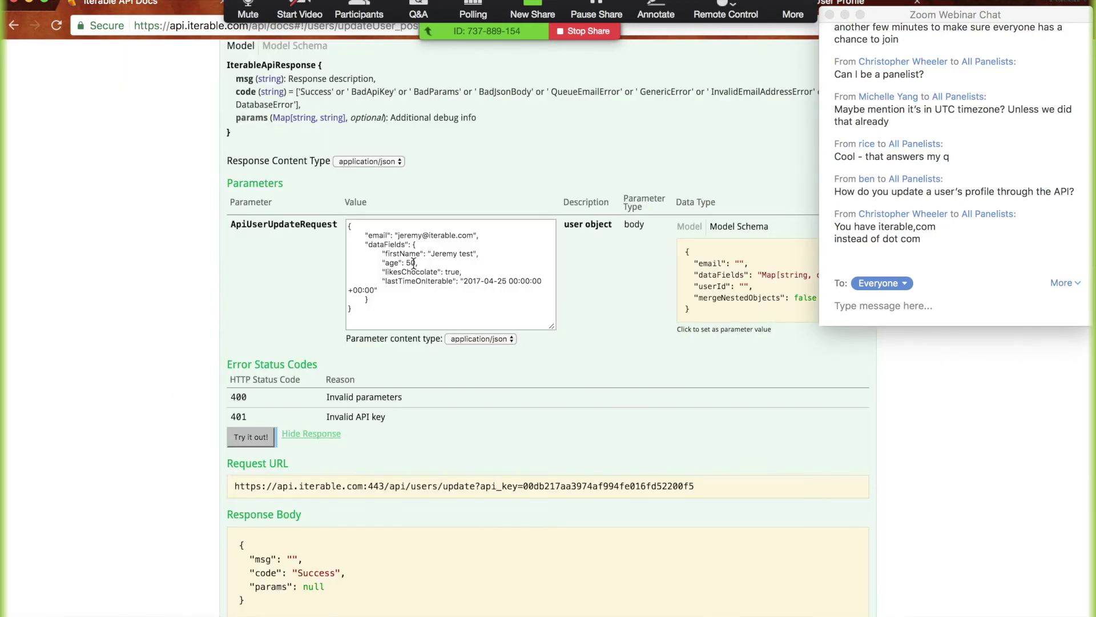
pyautogui.click(416, 263)
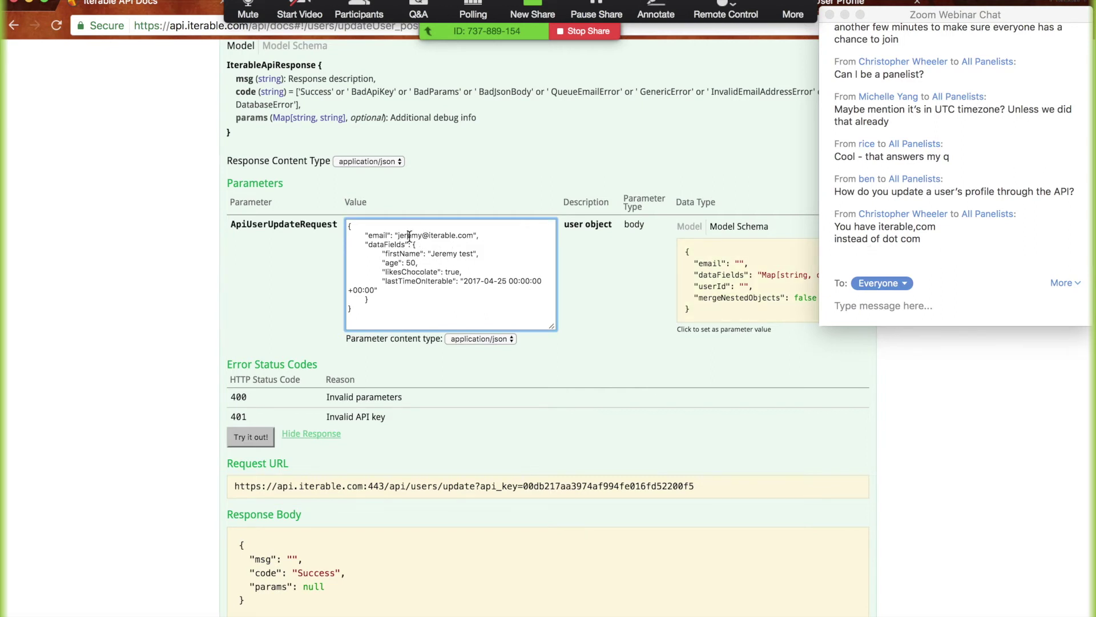
pyautogui.doubleClick(410, 235)
pyautogui.write('michelle')
pyautogui.moveTo(382, 253); pyautogui.dragTo(429, 289)
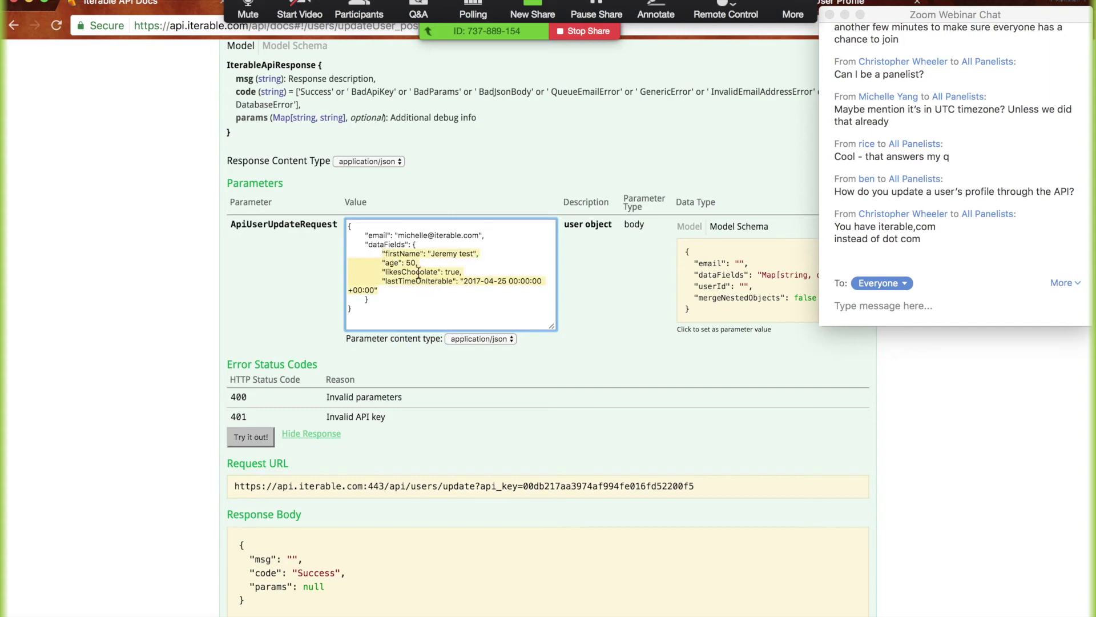
pyautogui.click(426, 273)
# Wrap the age value in double quotes so it reads "50", then reload the profile page
pyautogui.scroll(5, 426, 272)
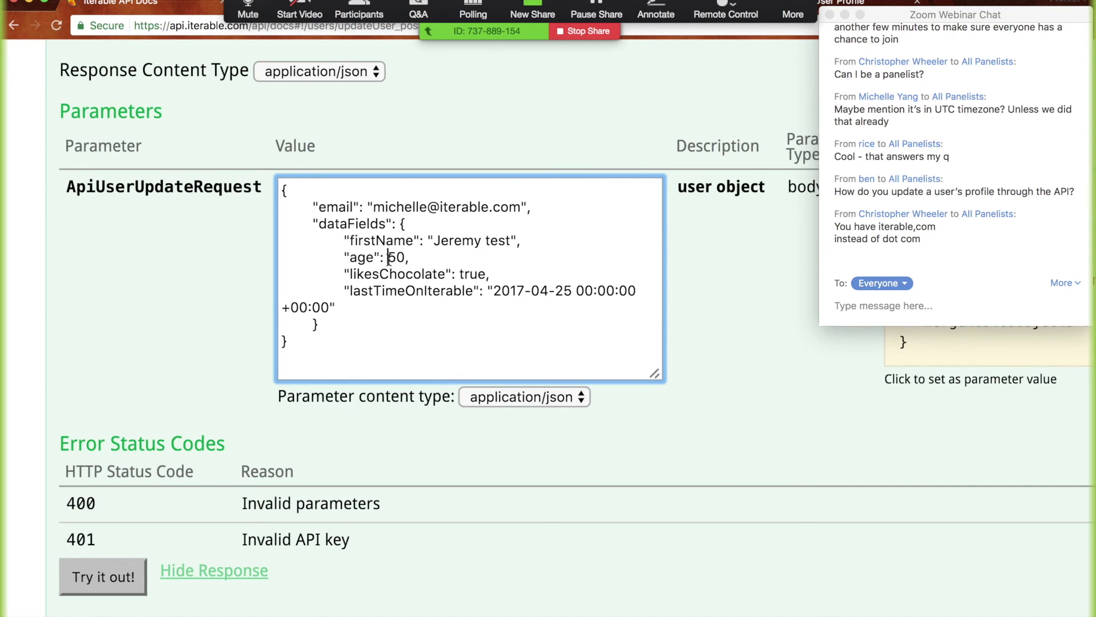
pyautogui.doubleClick(363, 258)
pyautogui.doubleClick(397, 258)
pyautogui.press('Left')
pyautogui.write('"')
pyautogui.press('Right')
pyautogui.press('Right')
pyautogui.write('"')
pyautogui.scroll(-5, 371, 394)
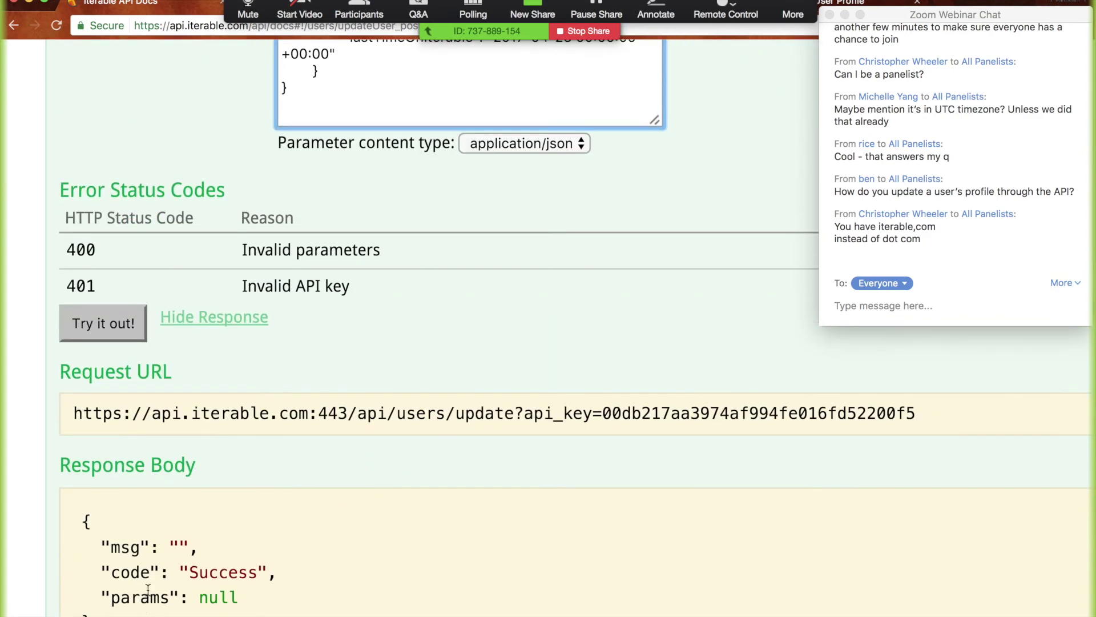
pyautogui.scroll(4, 364, 528)
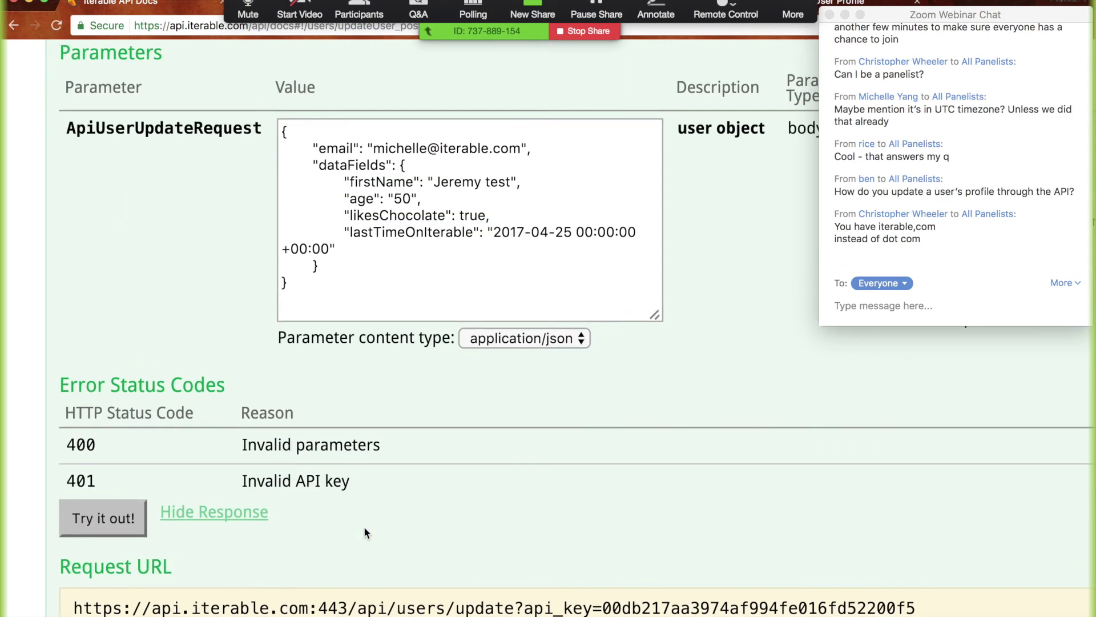
pyautogui.hotkey('ctrl', 'Tab')
pyautogui.press('super+r')
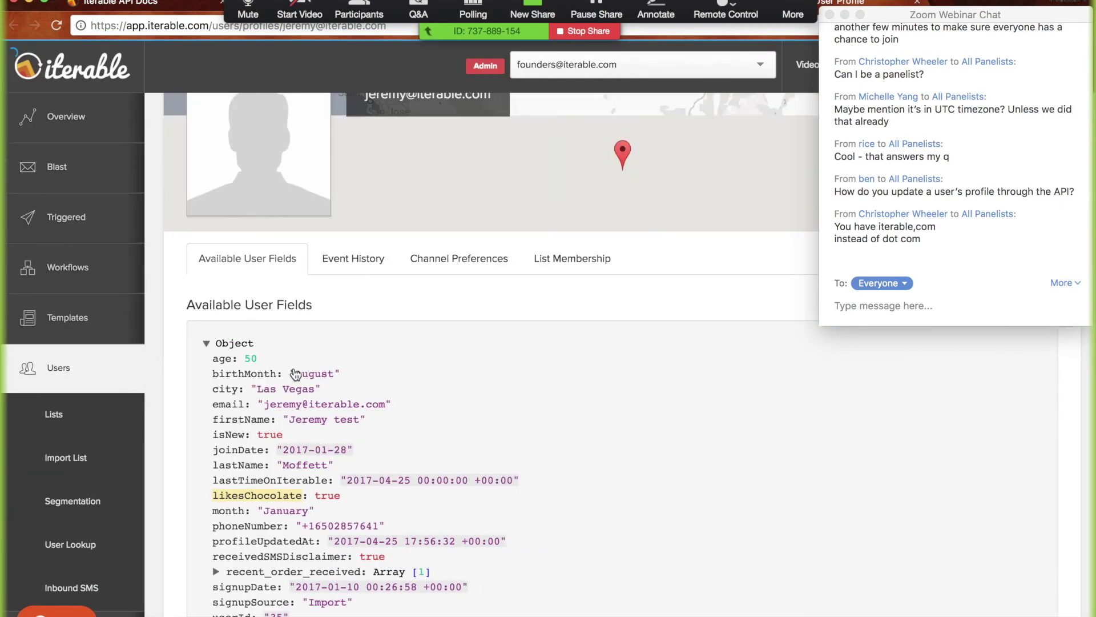
# Return to the user profile, expand Overview in the sidebar and open All Campaigns
pyautogui.hotkey('ctrl', 'shift', 'Tab')
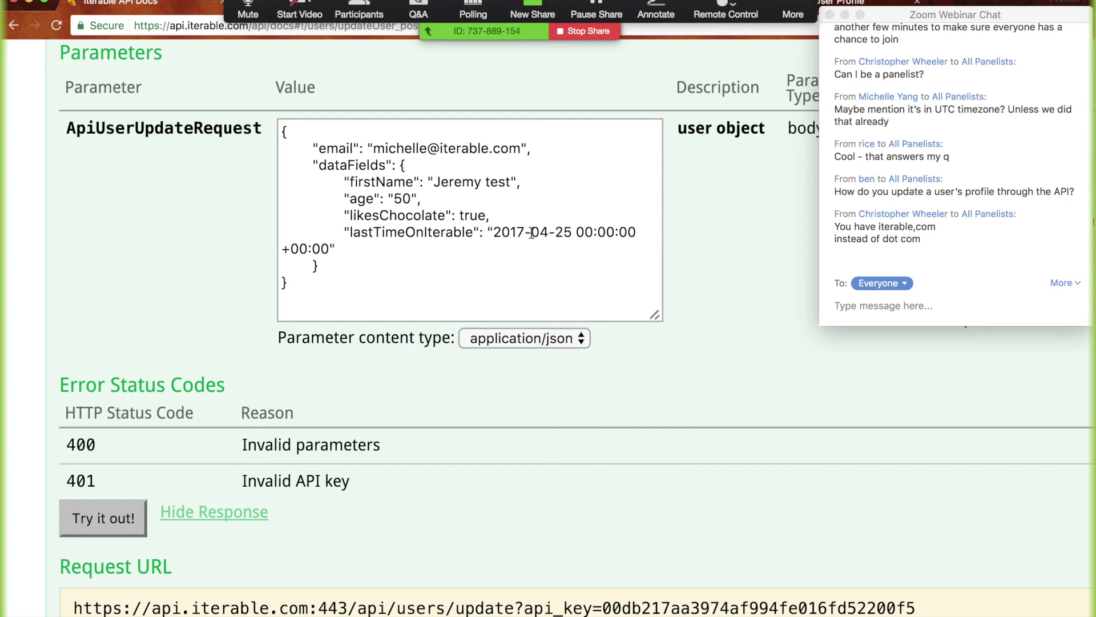
pyautogui.scroll(-5, 531, 232)
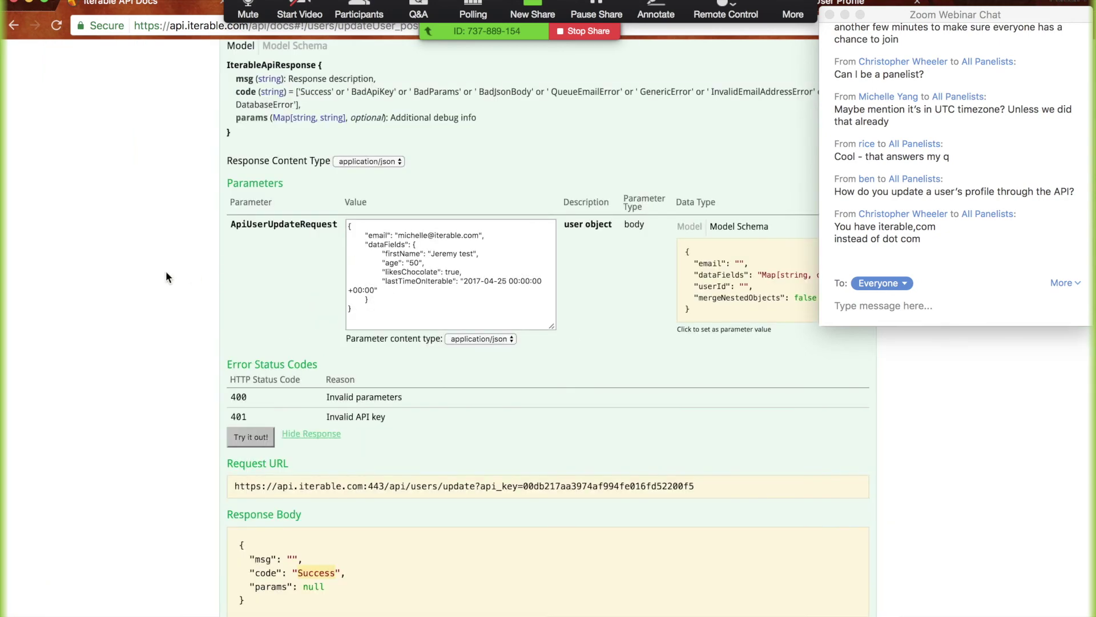
pyautogui.hotkey('ctrl', 'Tab')
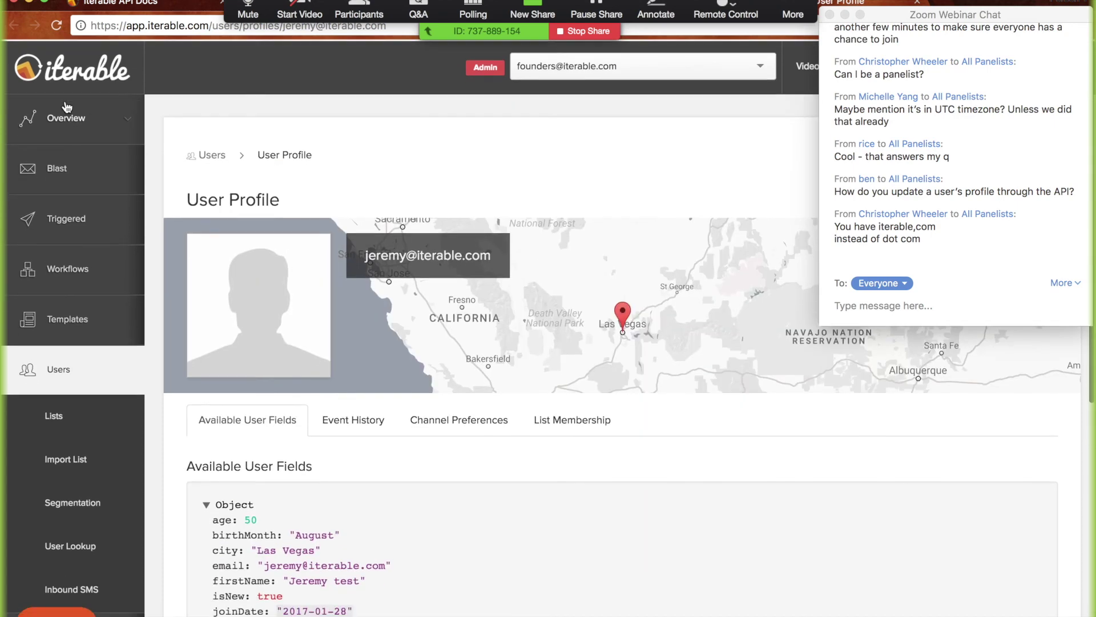
pyautogui.click(67, 112)
pyautogui.click(74, 164)
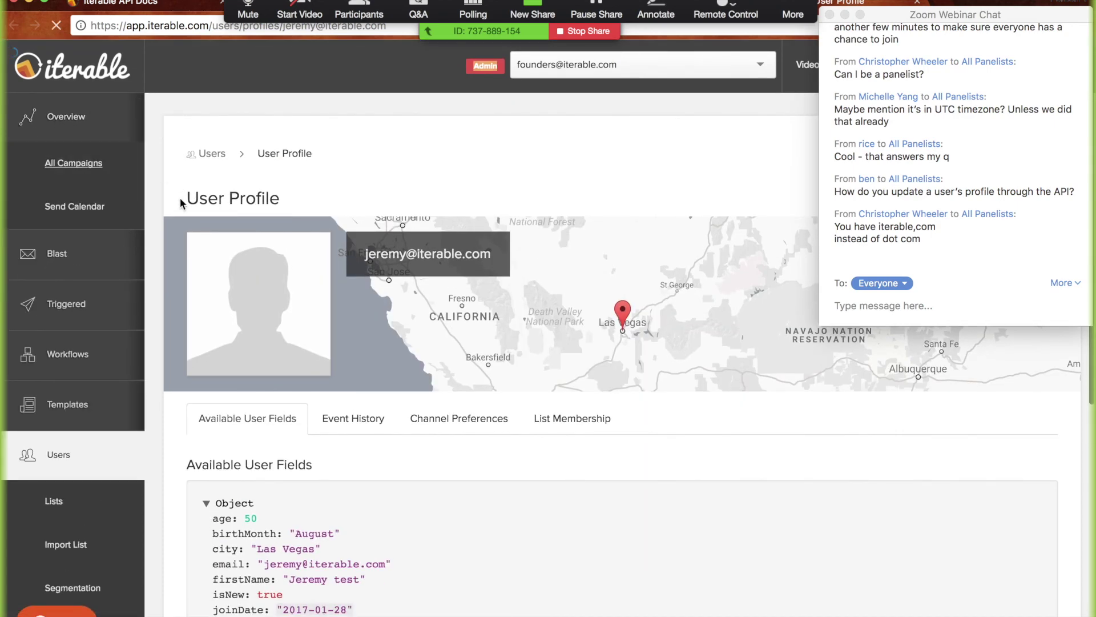